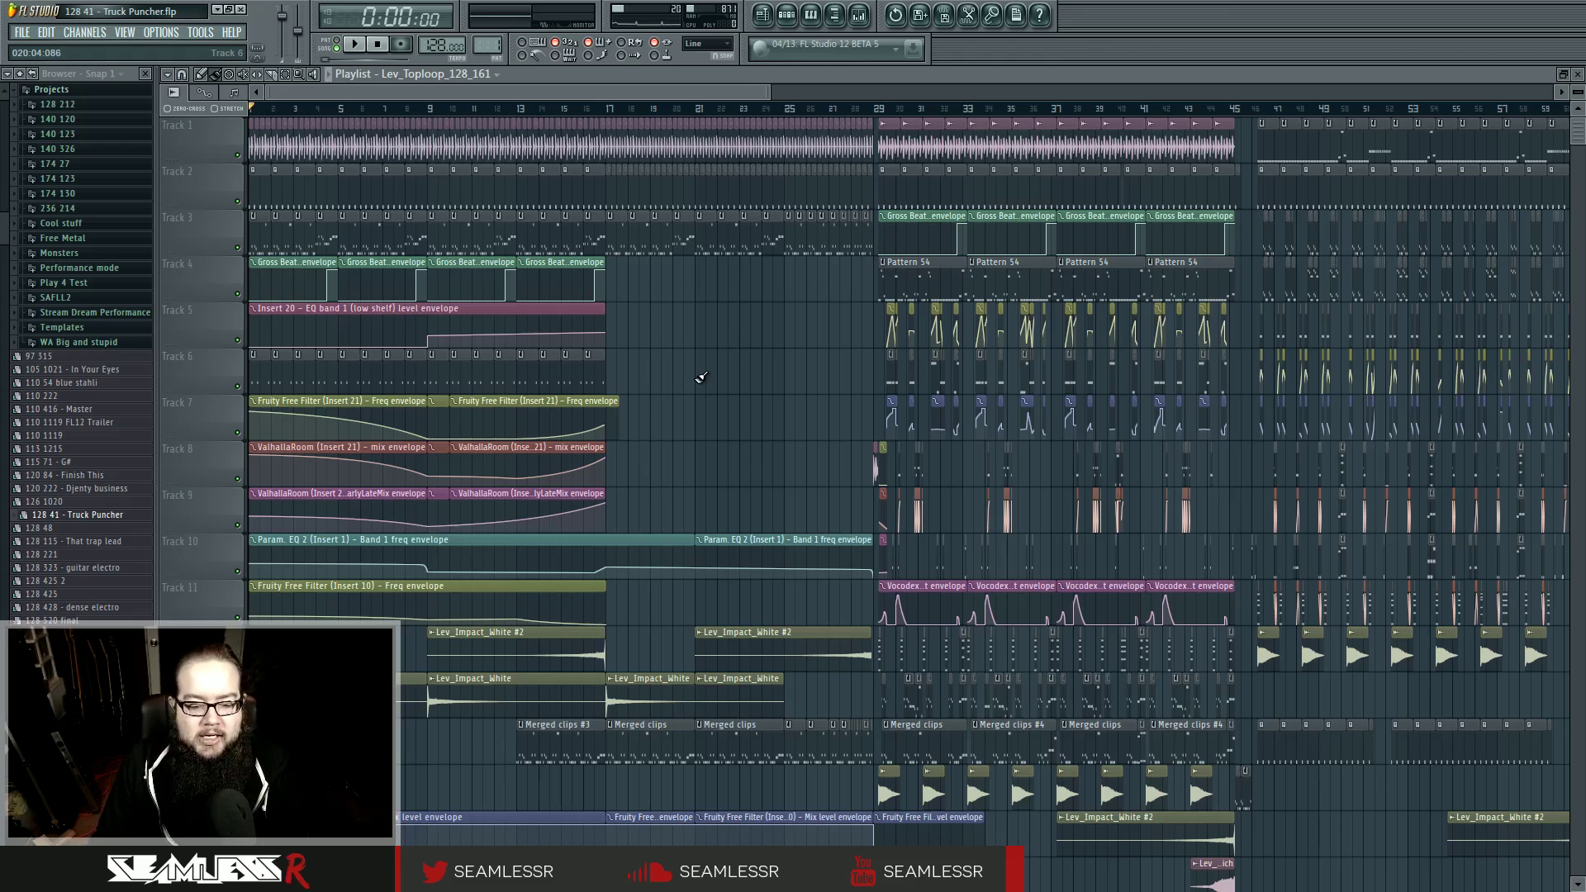
# - Collapse the Projects folder in the browser and take a brief look at the mixer
pyautogui.scroll(-1, 711, 393)
pyautogui.scroll(1, 727, 413)
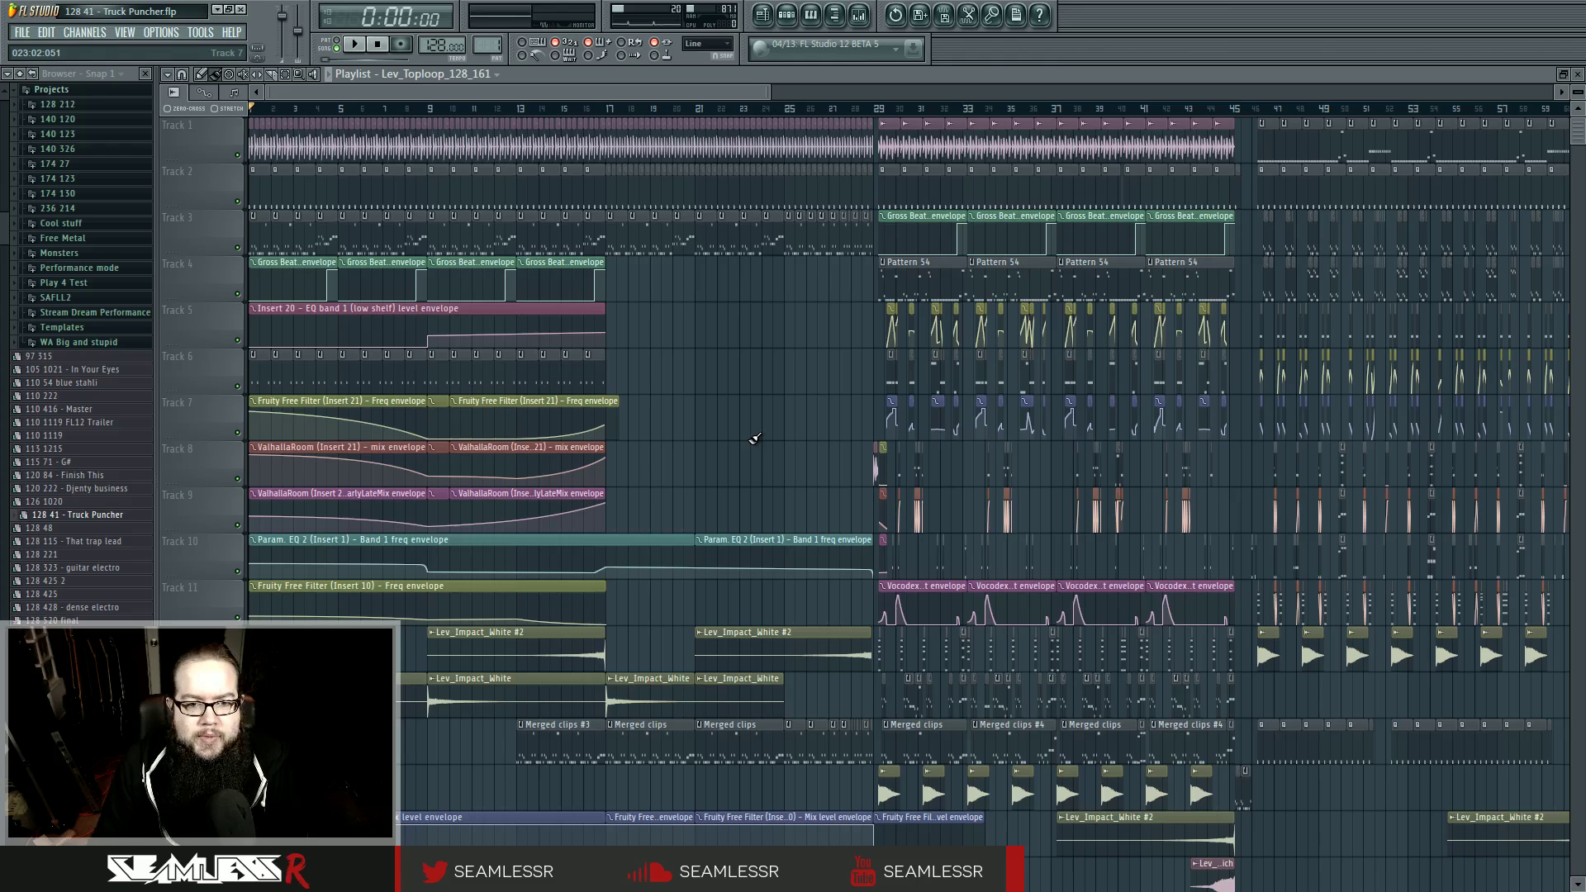
pyautogui.click(111, 91)
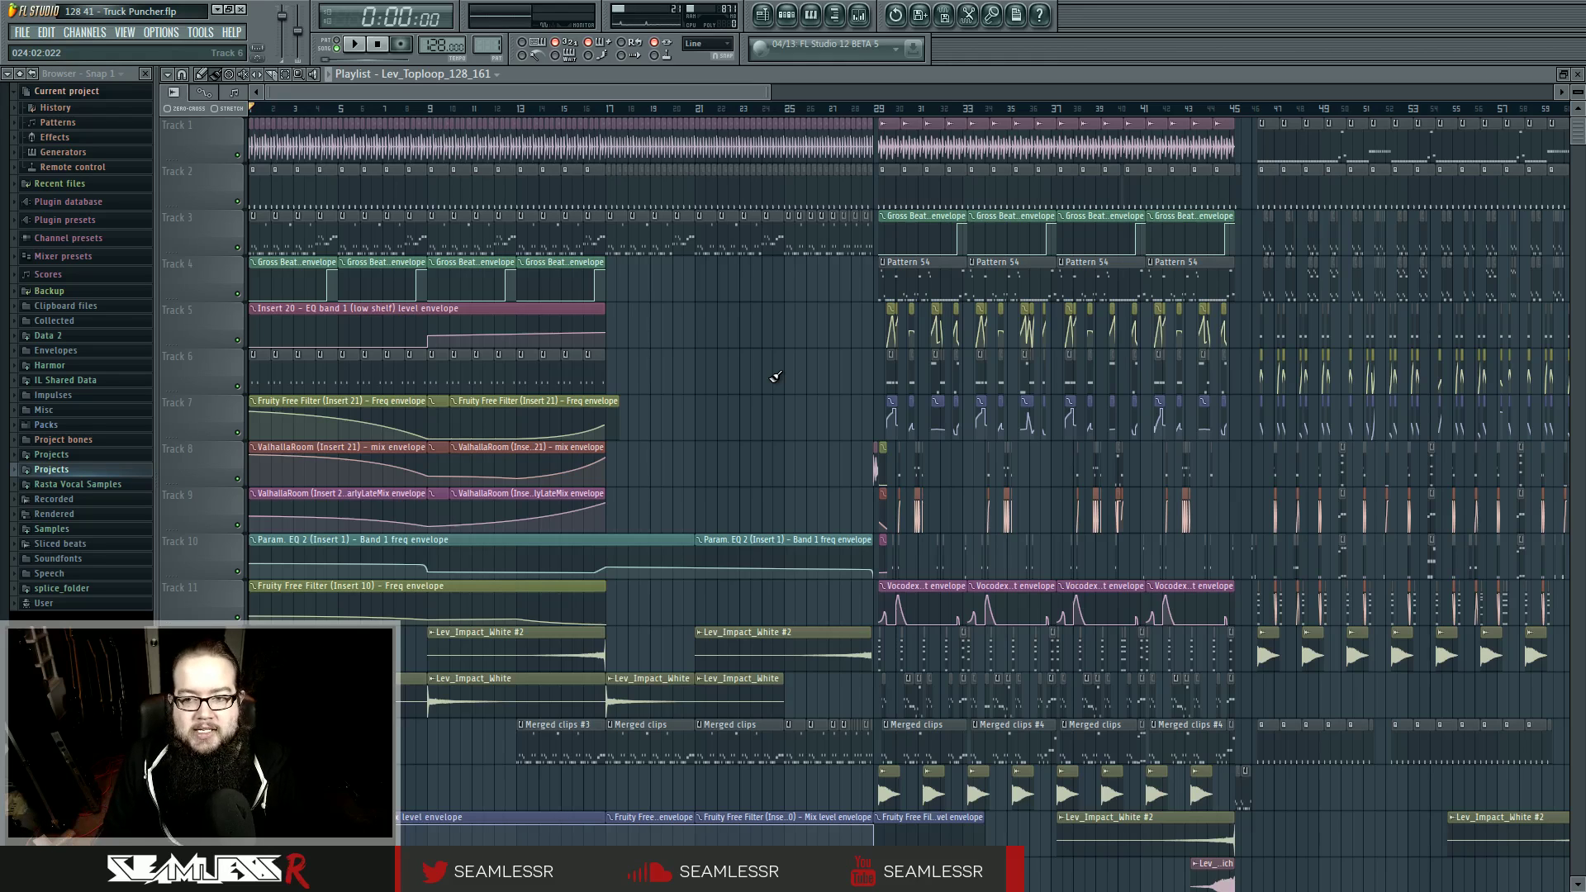
pyautogui.click(859, 14)
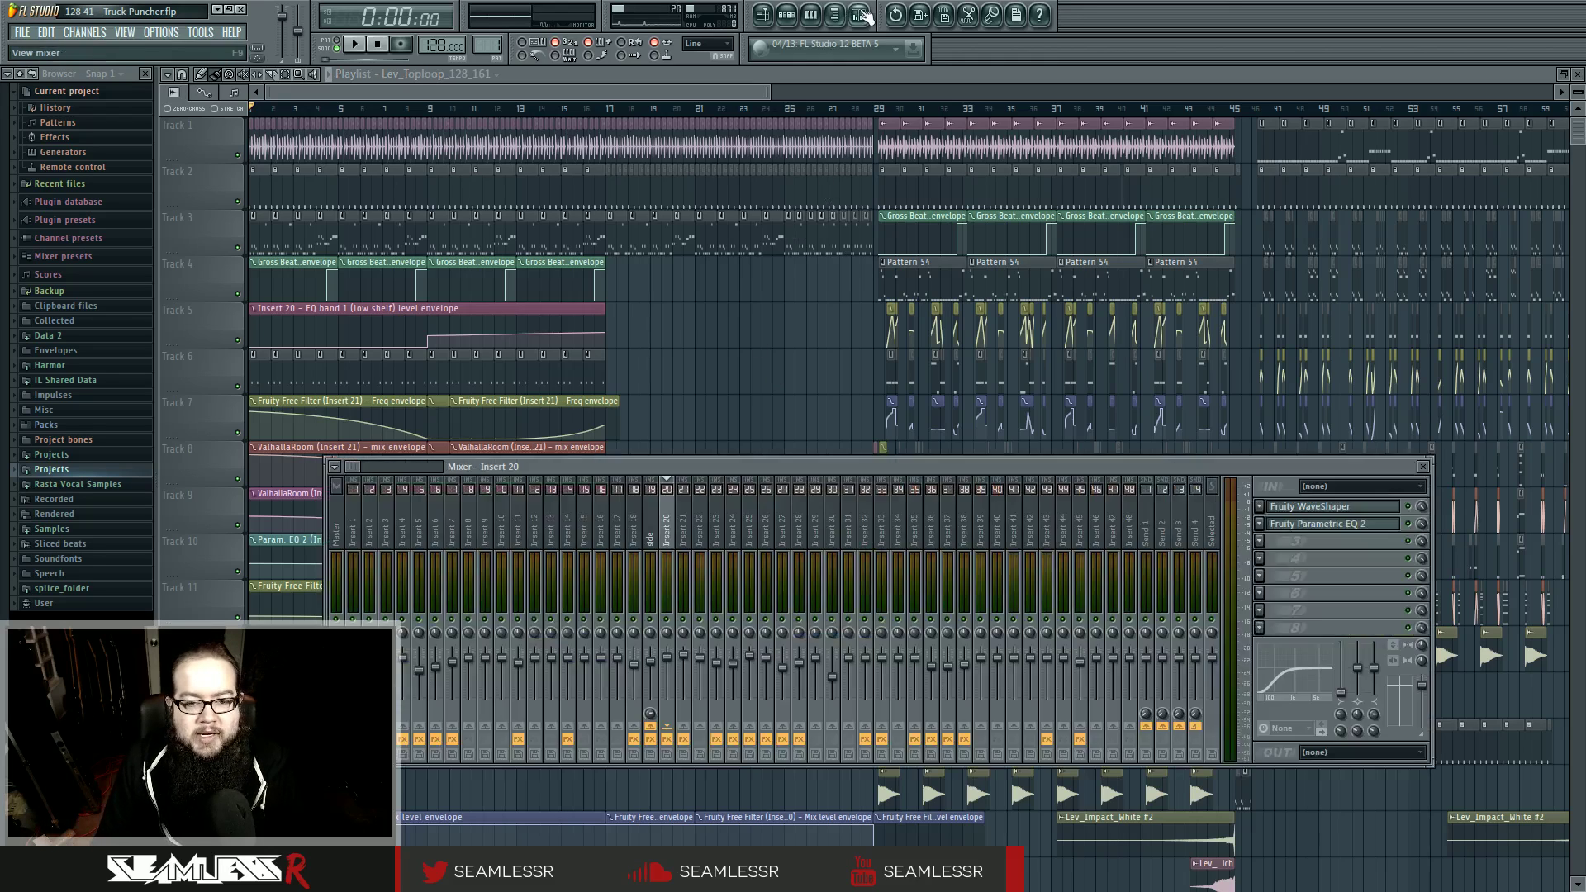
pyautogui.click(859, 14)
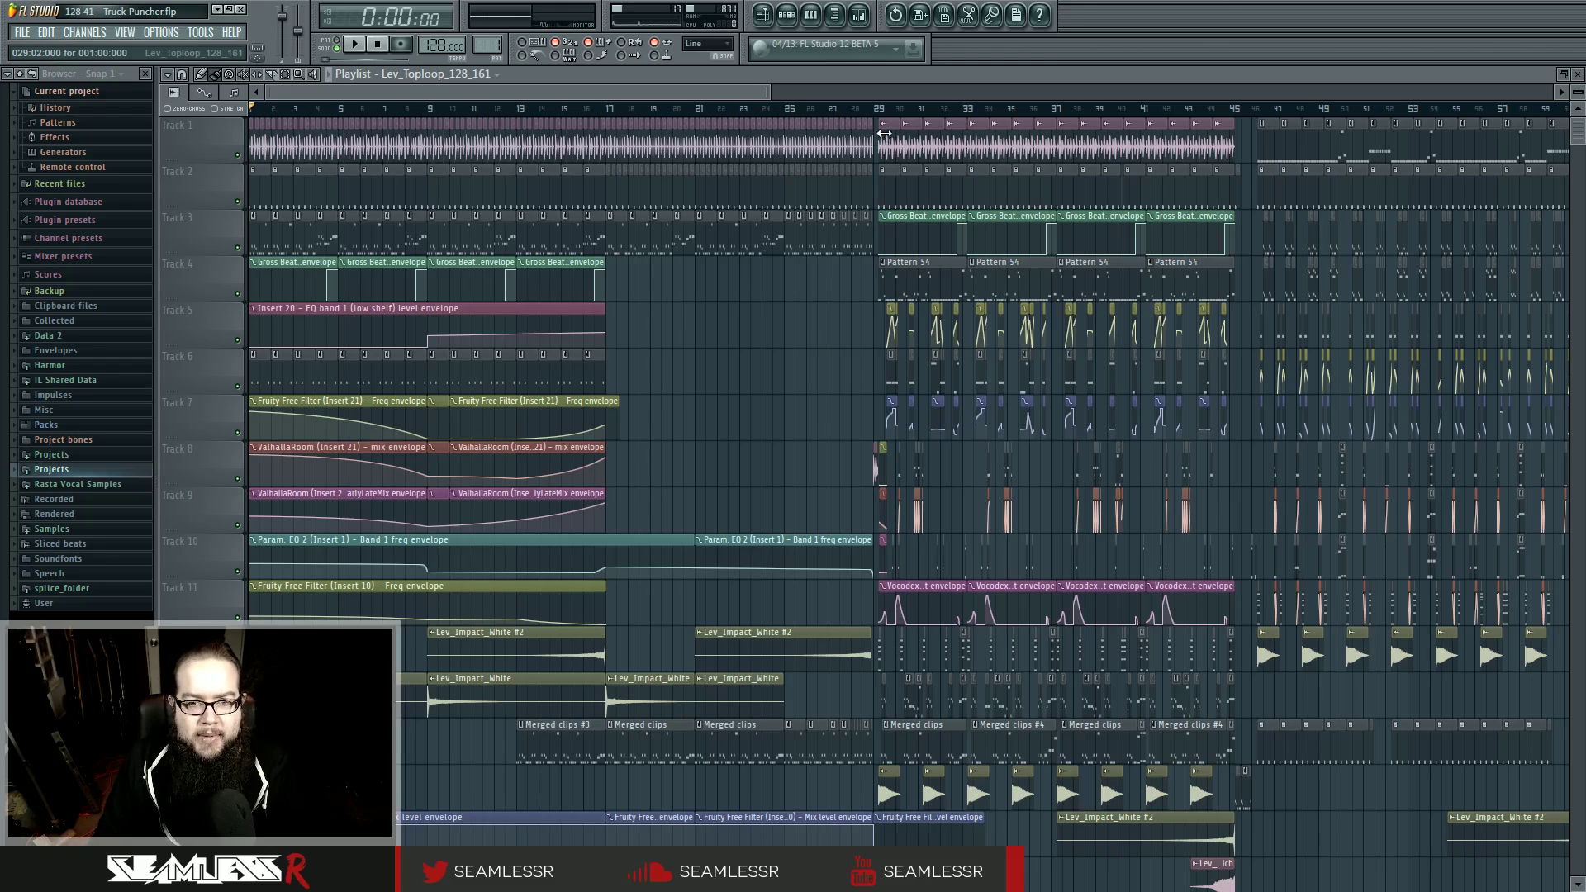
pyautogui.moveTo(885, 118); pyautogui.dragTo(964, 123)
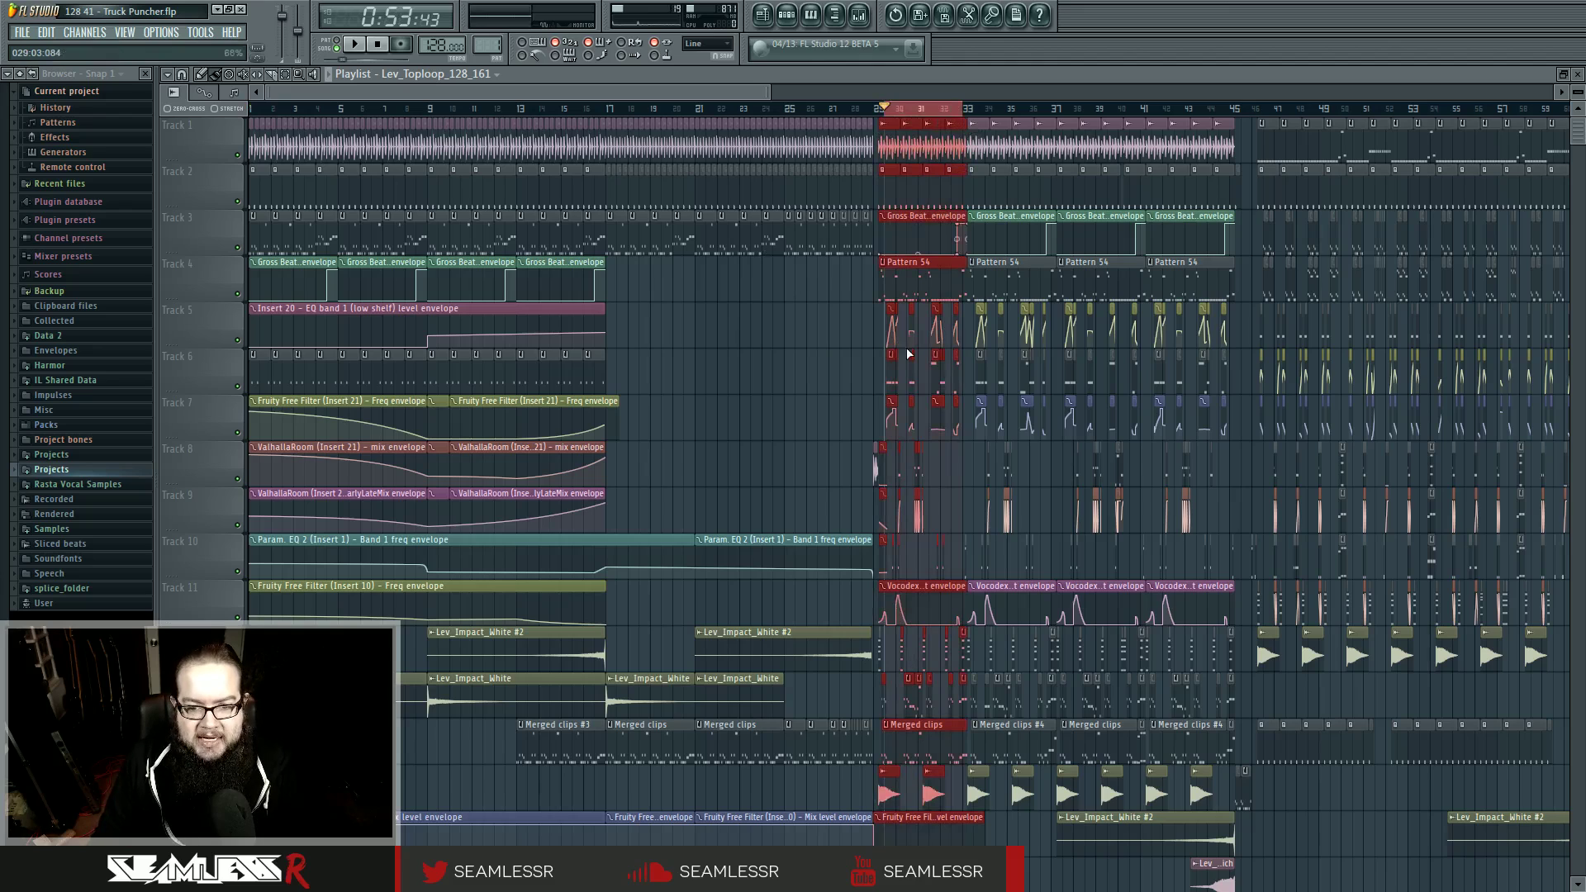
pyautogui.click(919, 112)
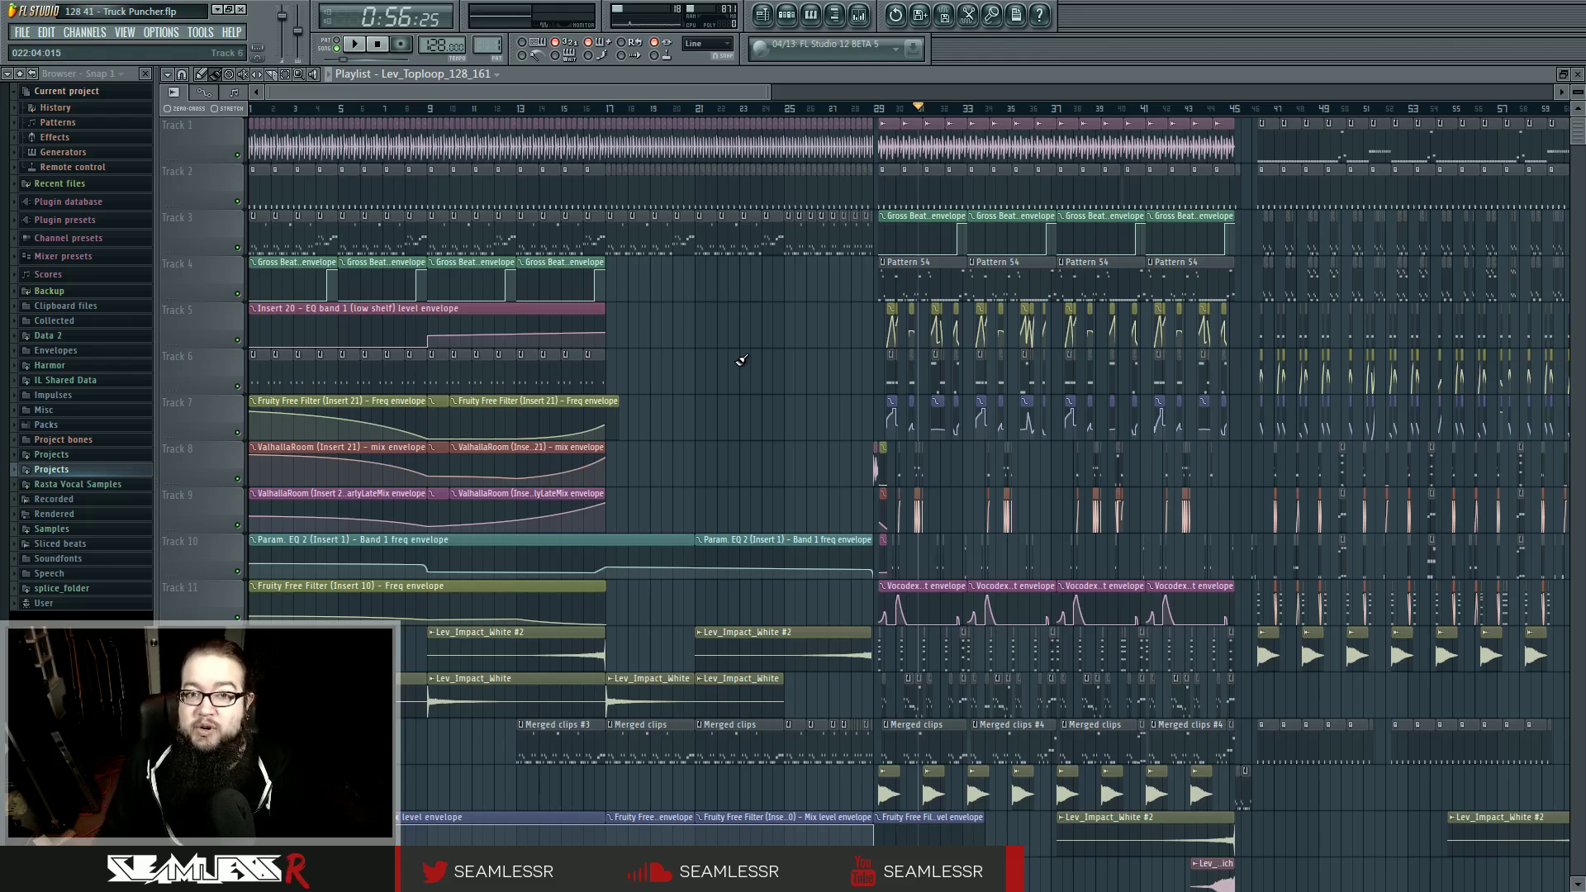
pyautogui.moveTo(253, 112)
pyautogui.mouseDown()
pyautogui.moveTo(931, 130)
pyautogui.moveTo(209, 133)
pyautogui.mouseUp()
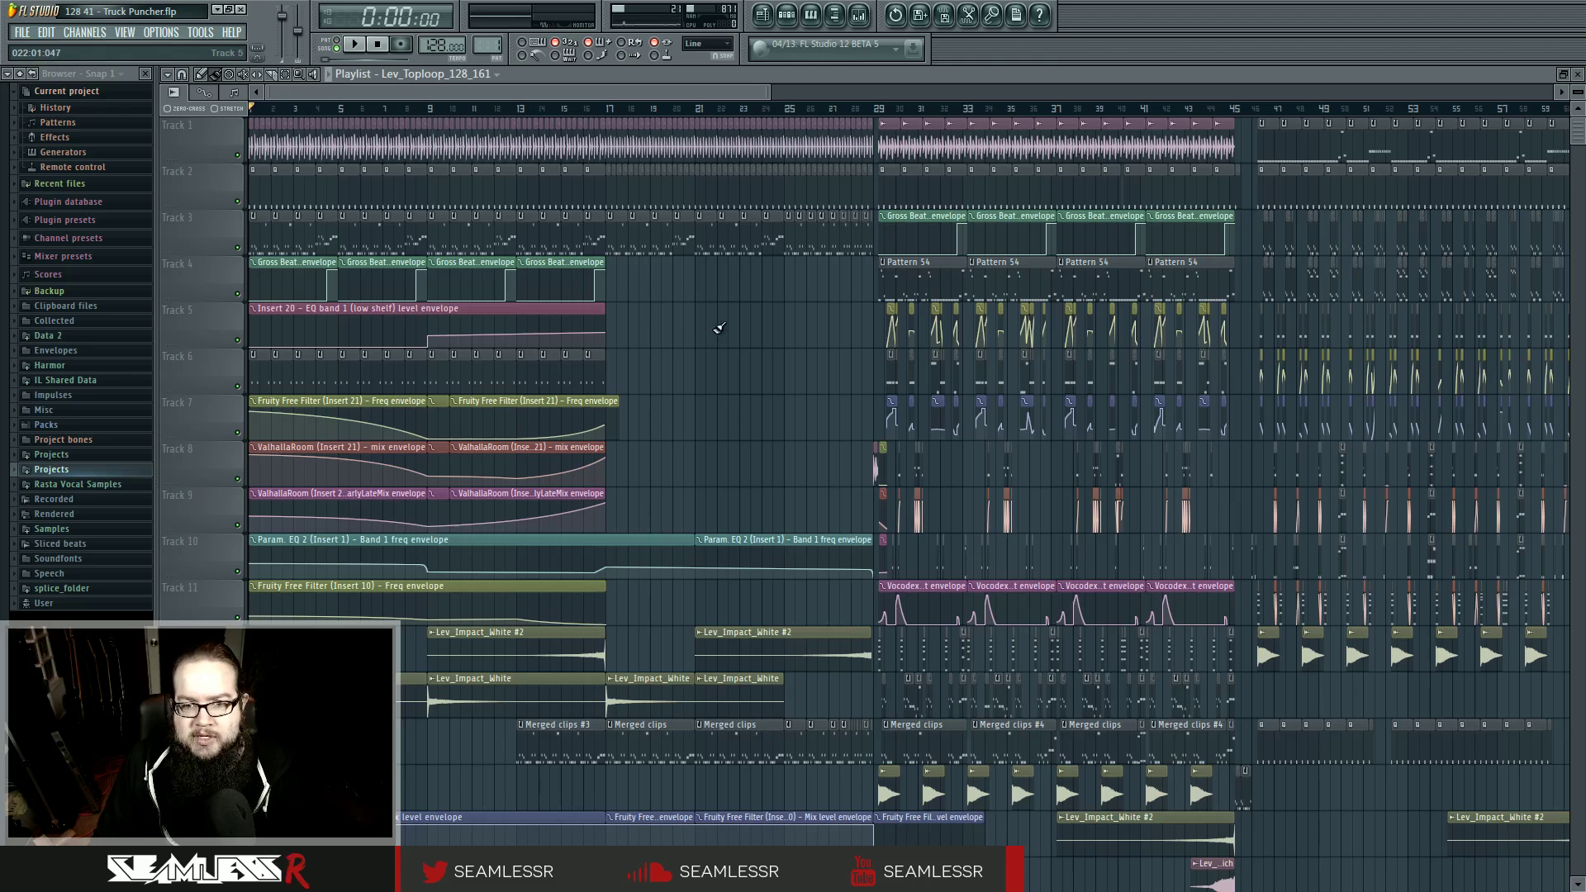
pyautogui.moveTo(884, 120); pyautogui.dragTo(972, 125)
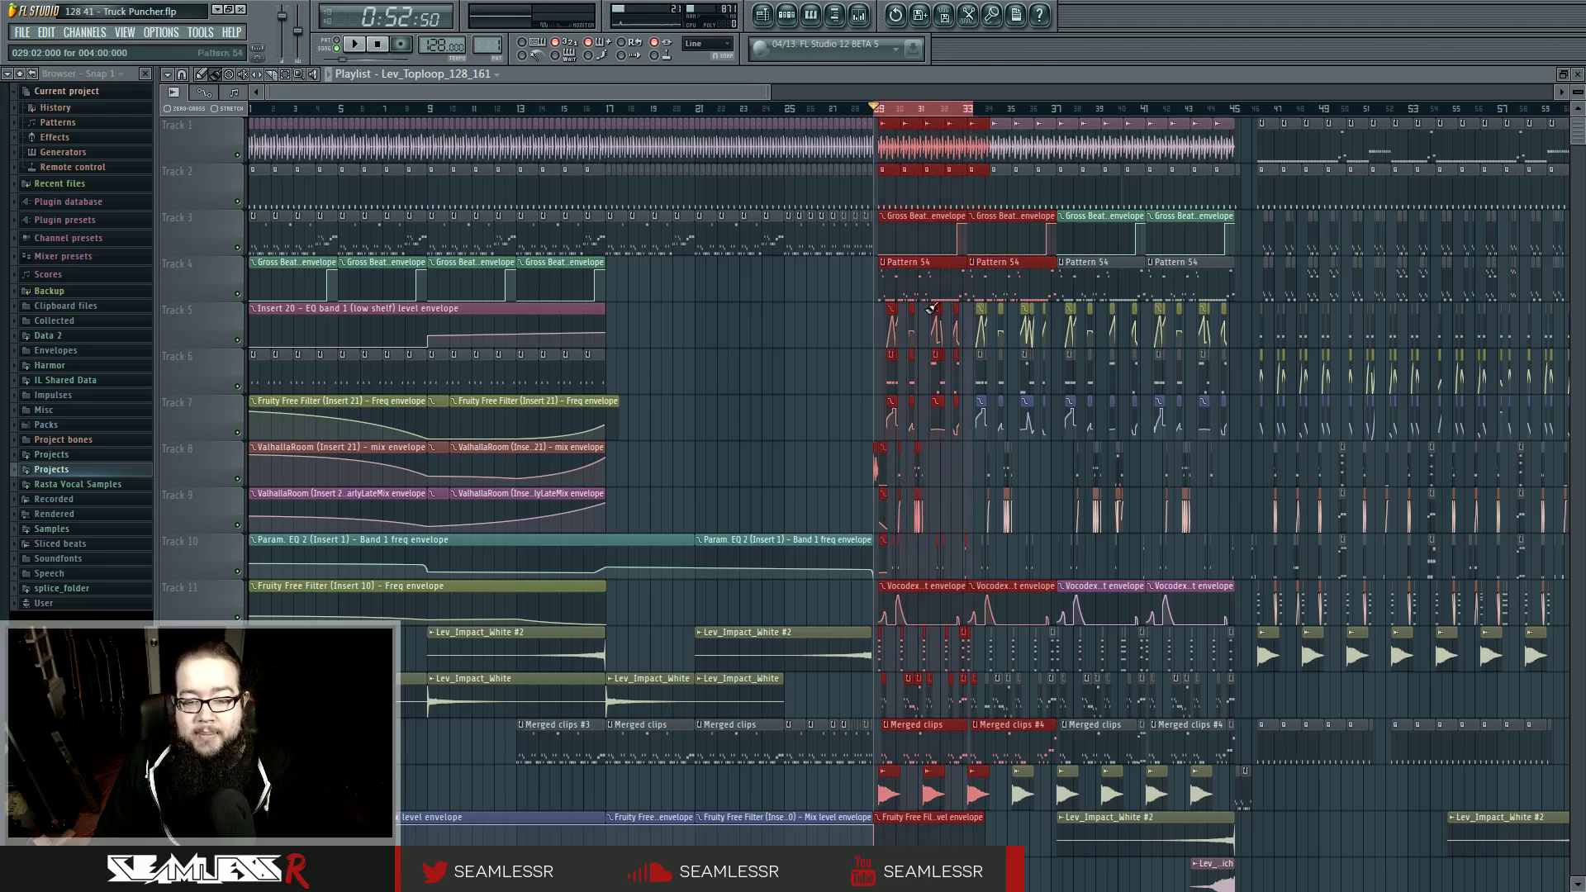
pyautogui.click(791, 120)
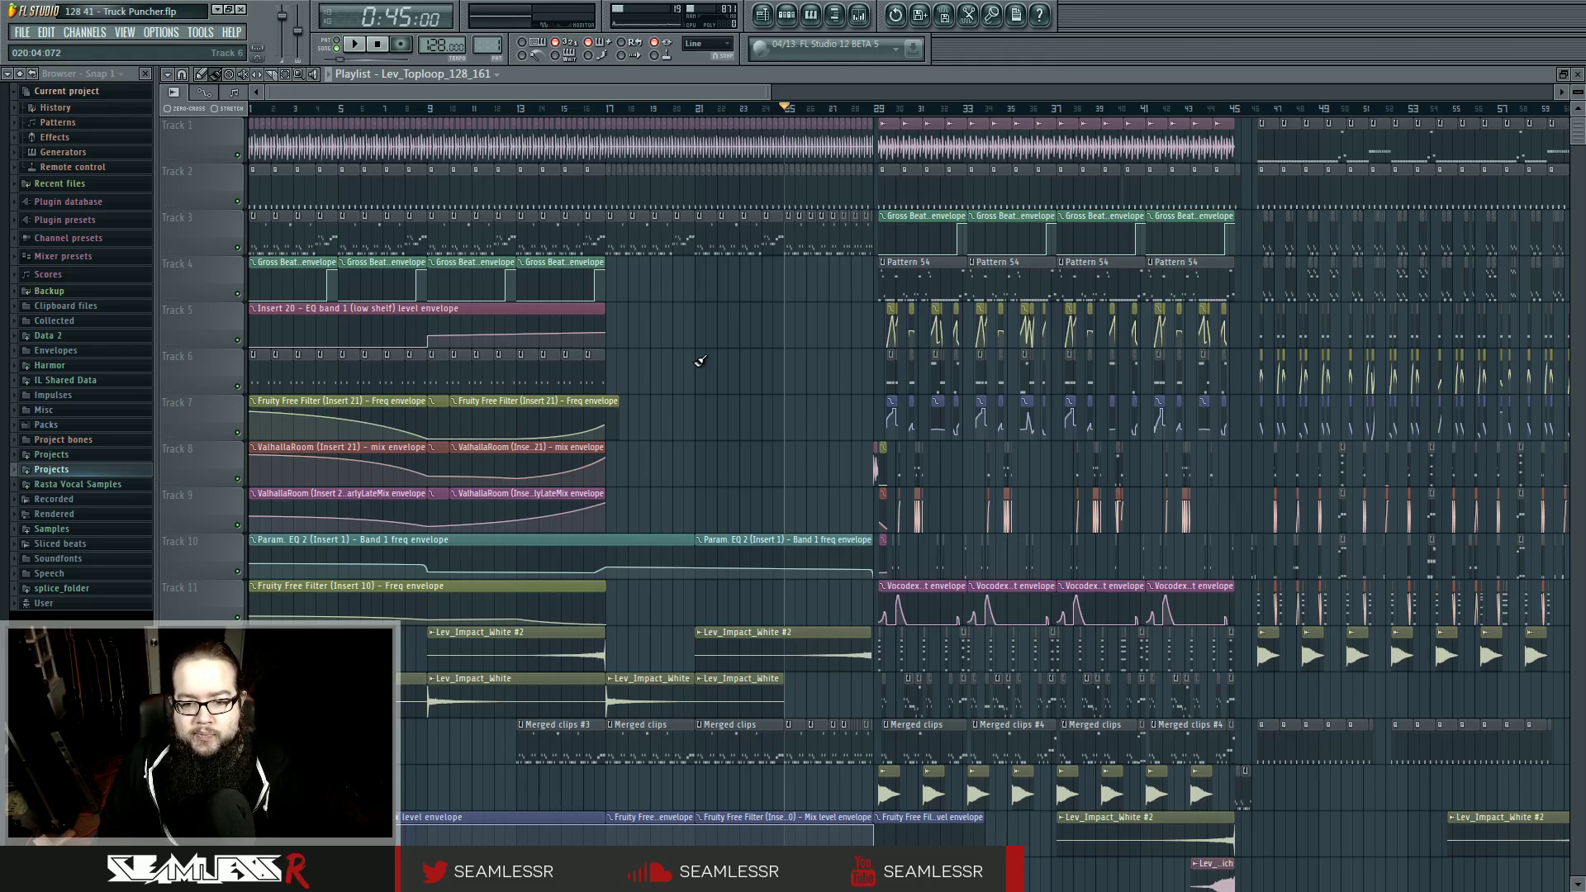
# - Place the playback position at bar 29 in the playlist and open the mixer over it
pyautogui.click(876, 107)
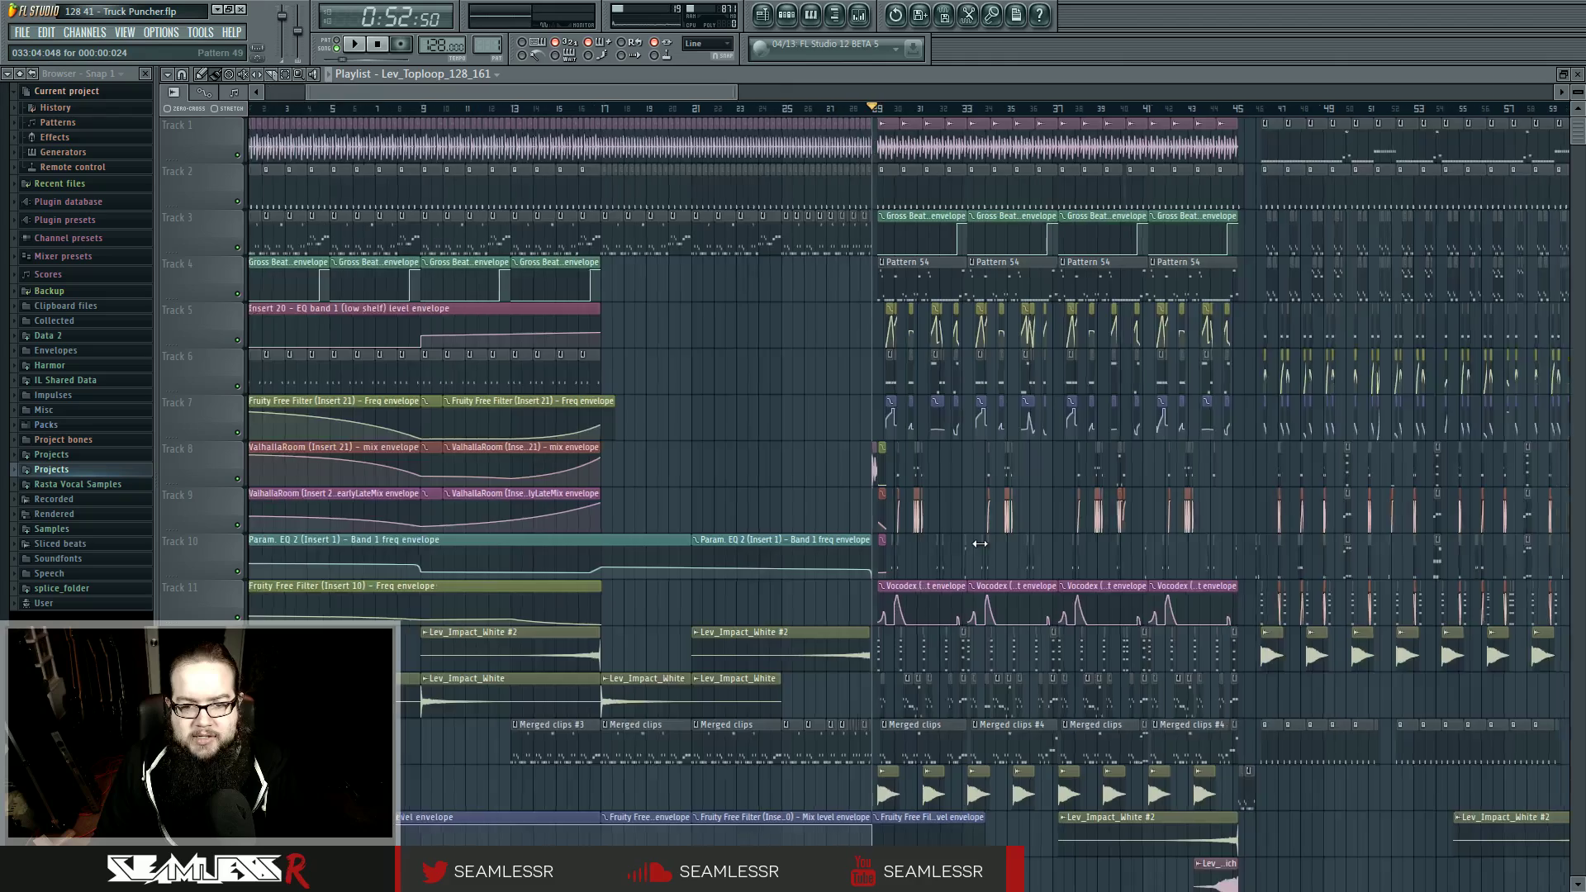
pyautogui.scroll(3, 980, 543)
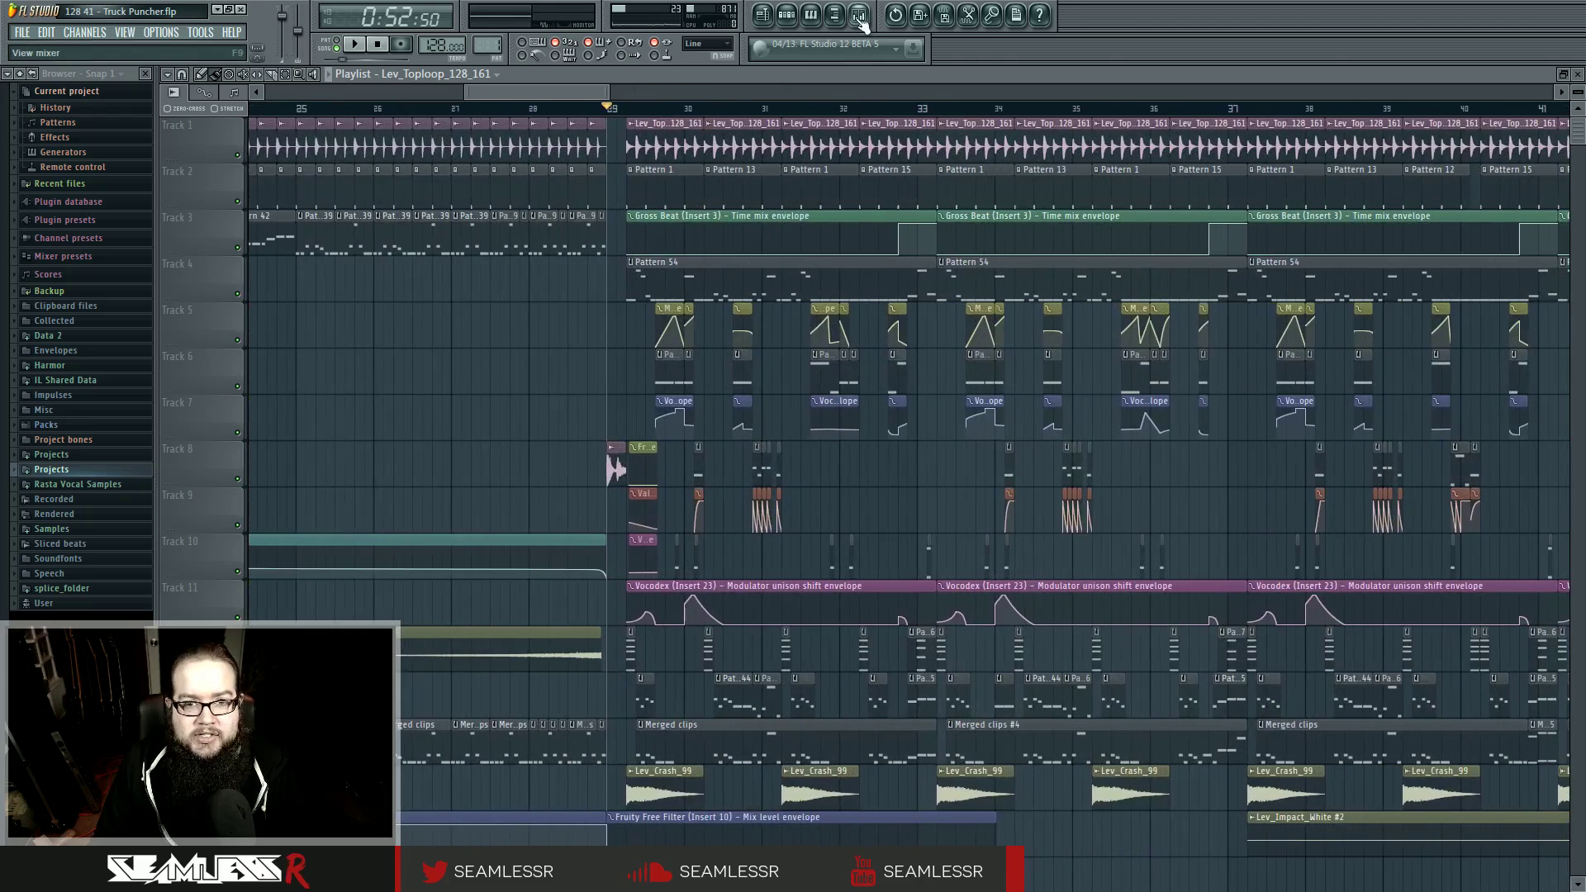
pyautogui.click(861, 18)
pyautogui.moveTo(694, 456)
pyautogui.mouseDown()
pyautogui.moveTo(728, 424)
pyautogui.moveTo(714, 438)
pyautogui.mouseUp()
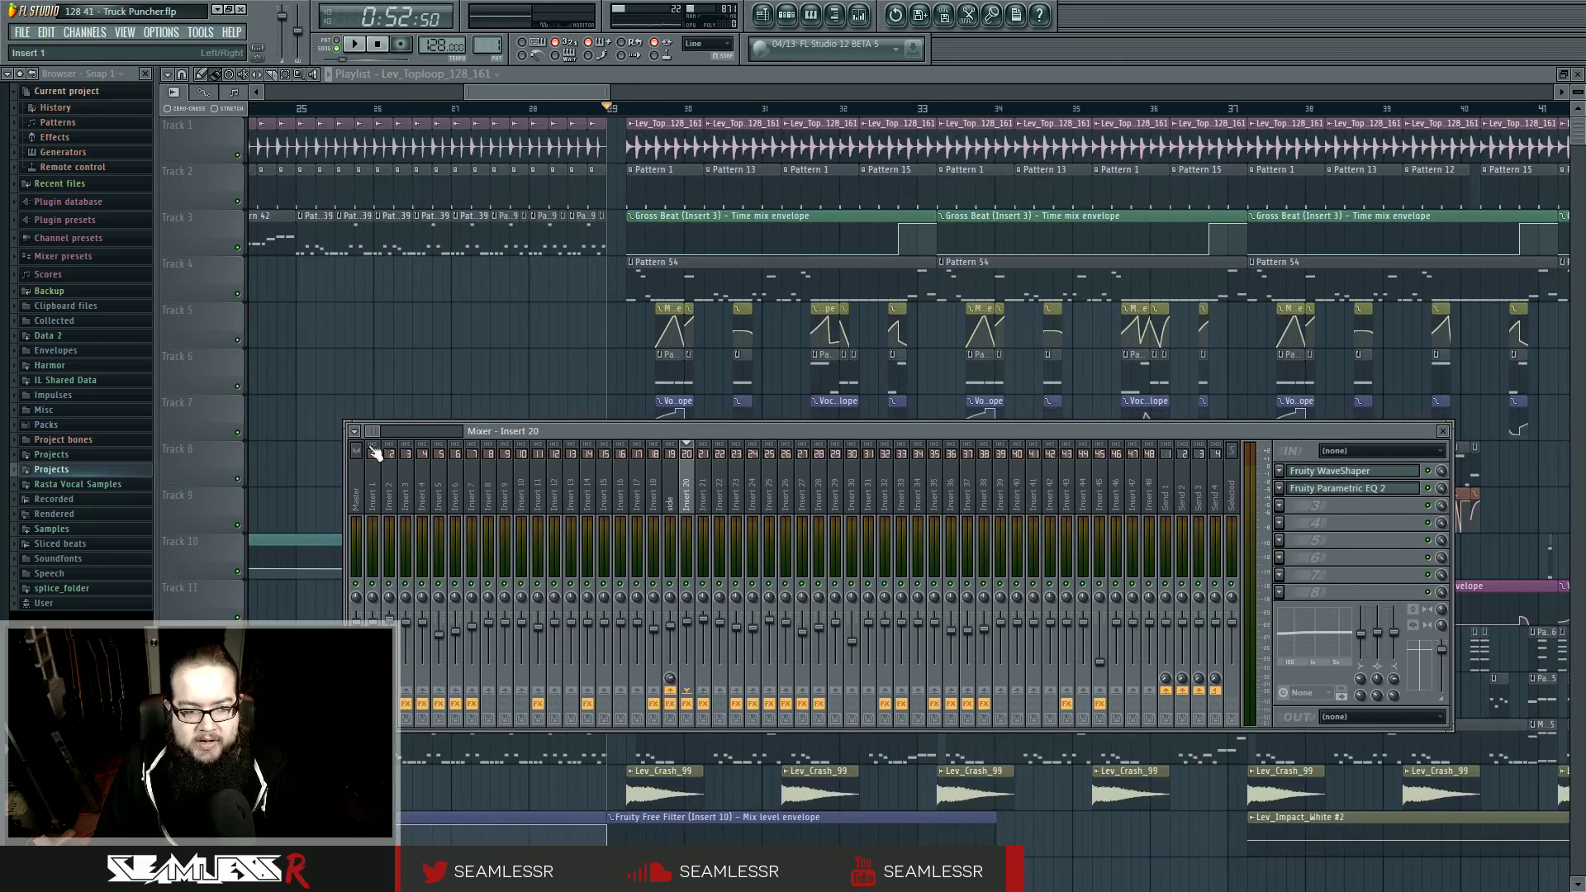
pyautogui.moveTo(348, 456)
pyautogui.mouseDown()
pyautogui.moveTo(248, 456)
pyautogui.moveTo(351, 461)
pyautogui.mouseUp()
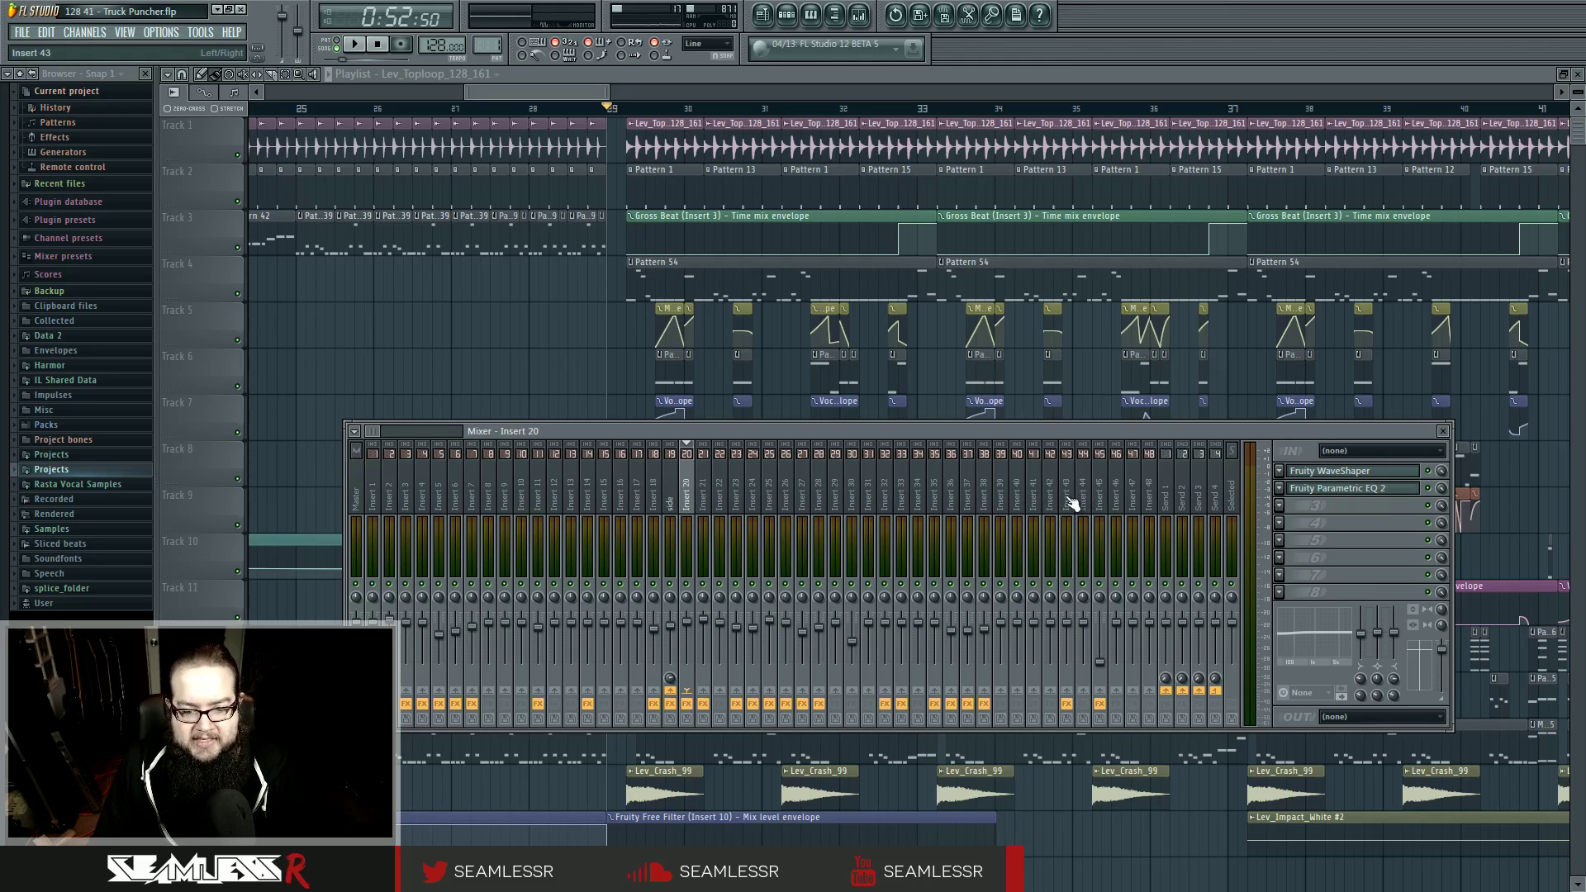
pyautogui.moveTo(823, 427); pyautogui.dragTo(850, 415)
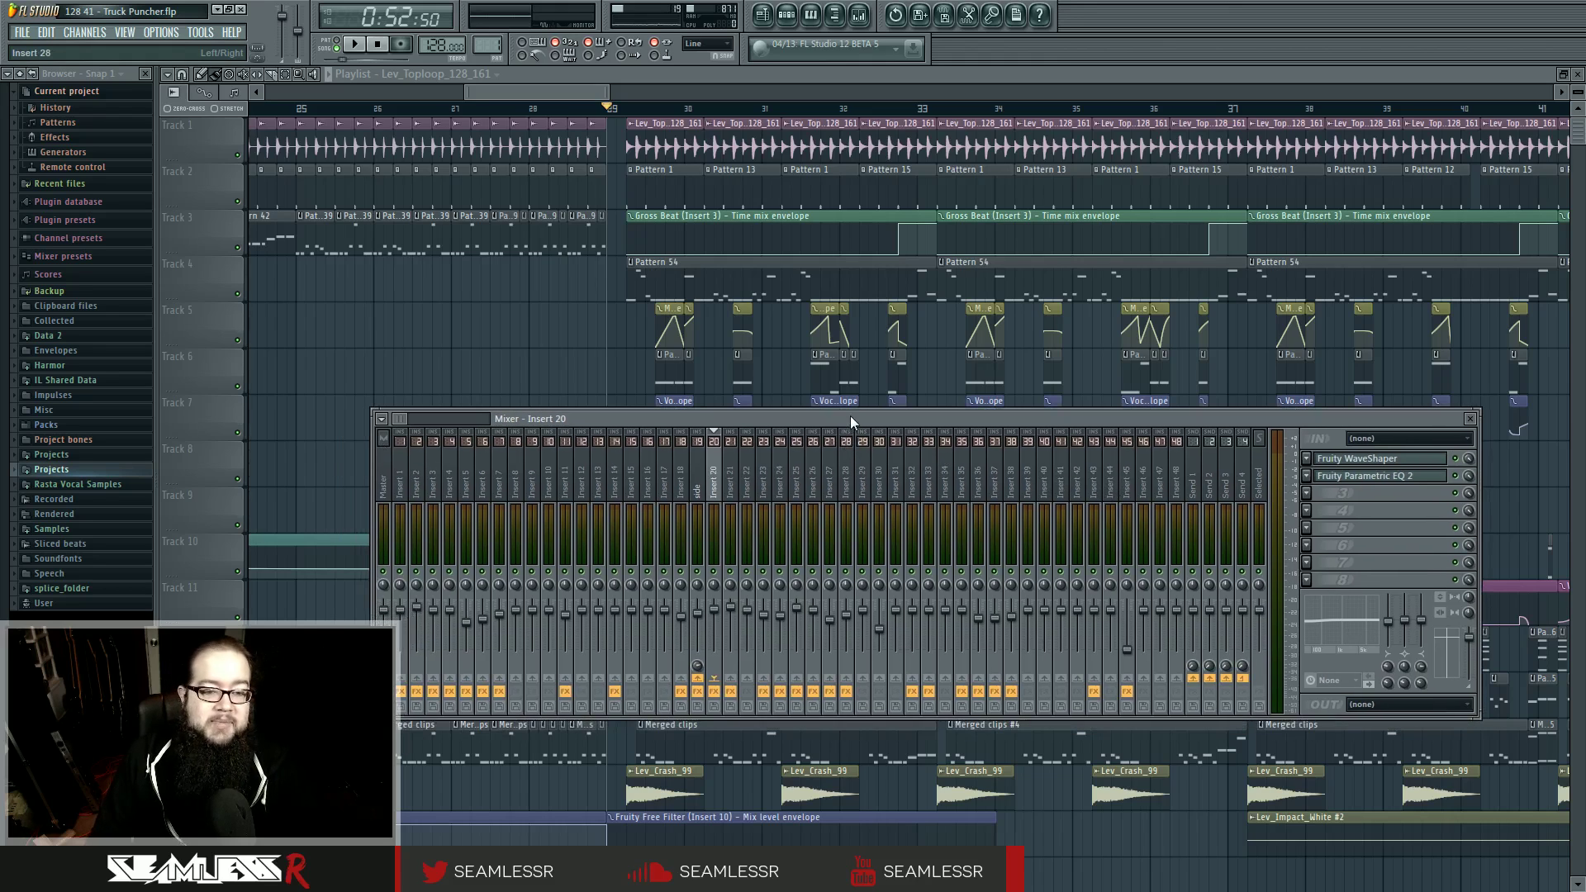
# - Inspect the effects and routing of the side, Insert 1 and Insert 2 mixer tracks
pyautogui.click(701, 494)
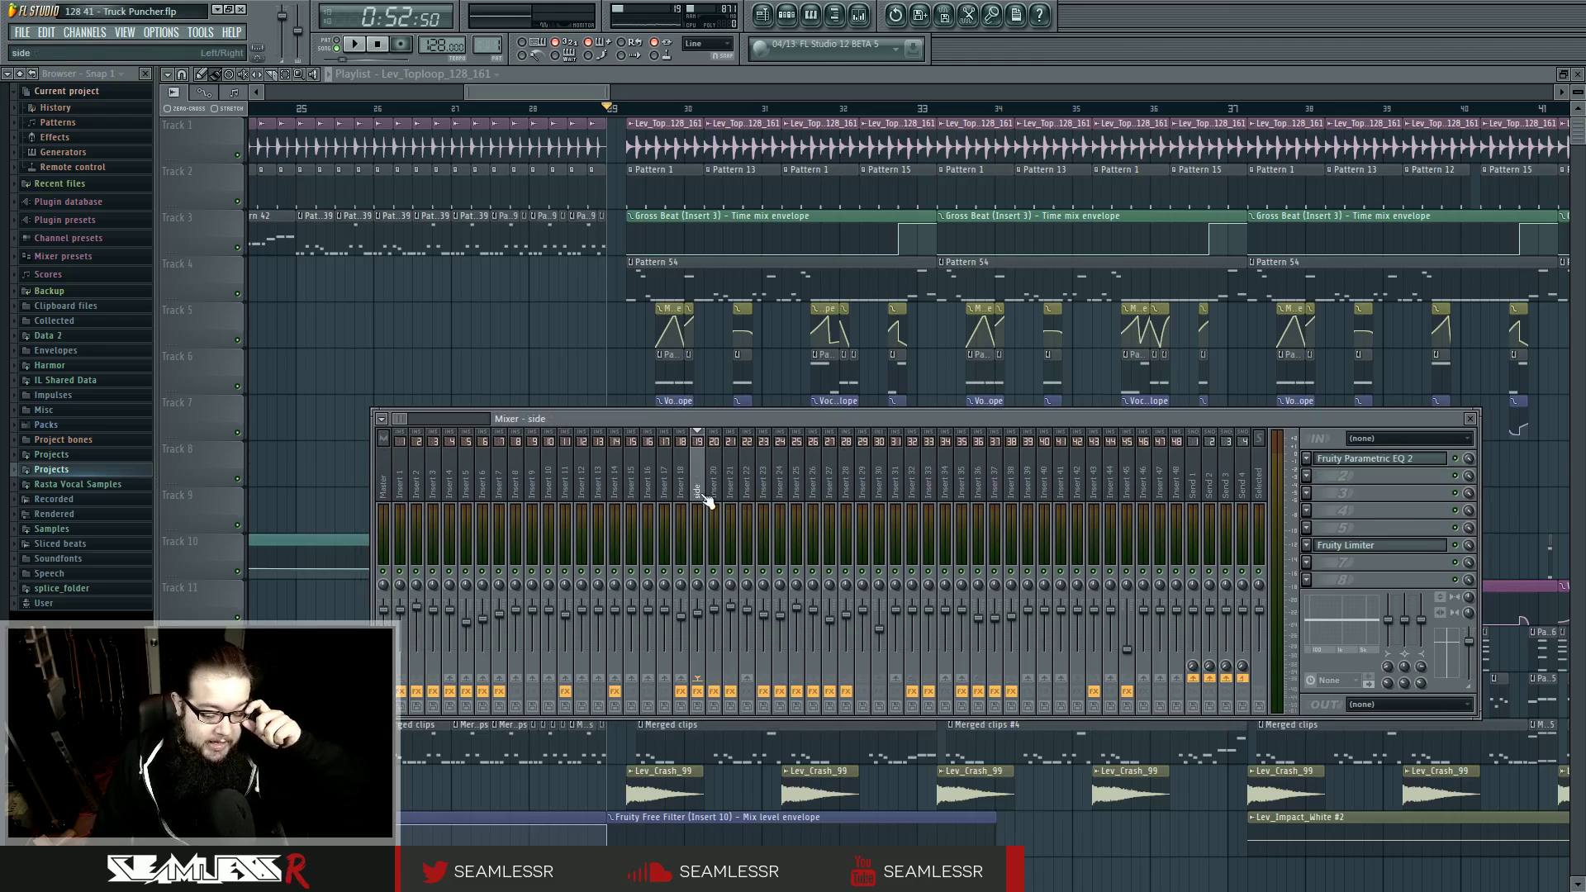
pyautogui.moveTo(716, 422); pyautogui.dragTo(761, 252)
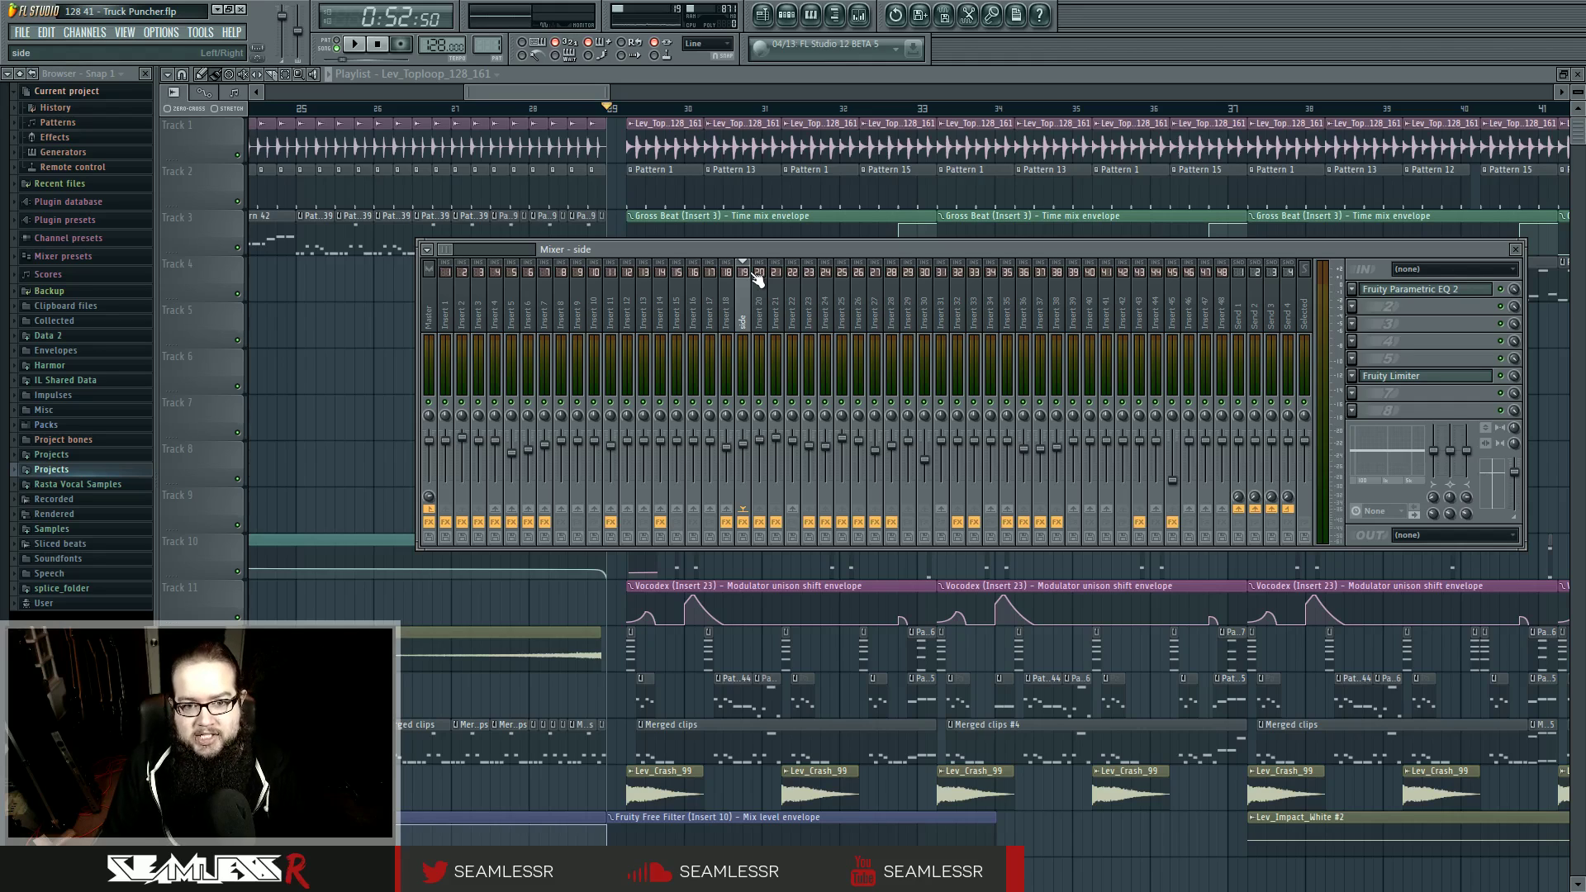
pyautogui.moveTo(761, 294); pyautogui.dragTo(454, 314)
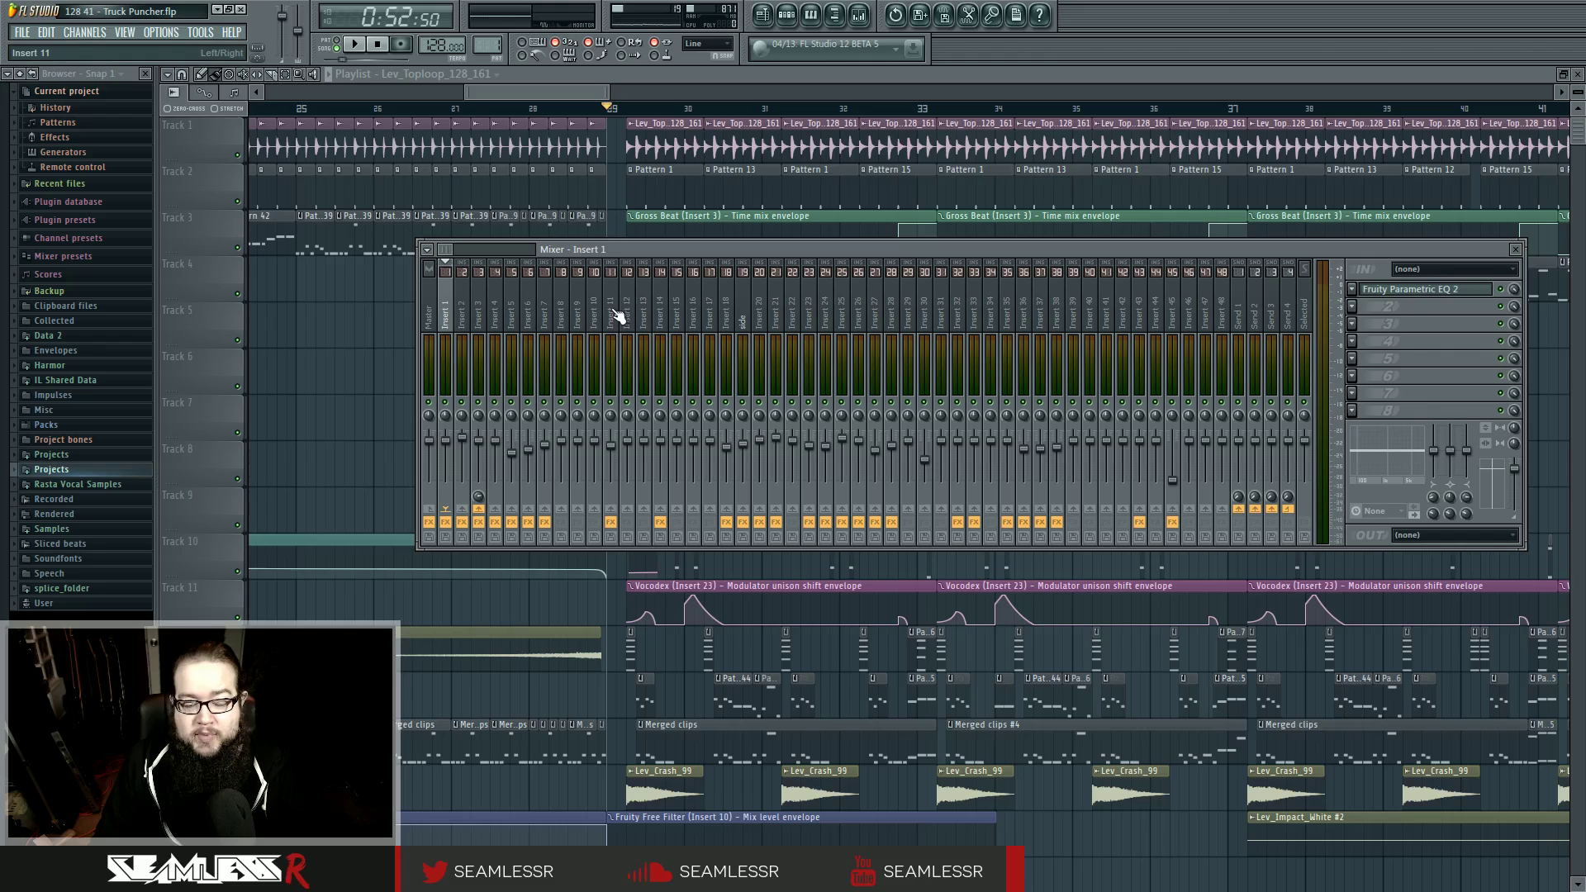
pyautogui.click(459, 318)
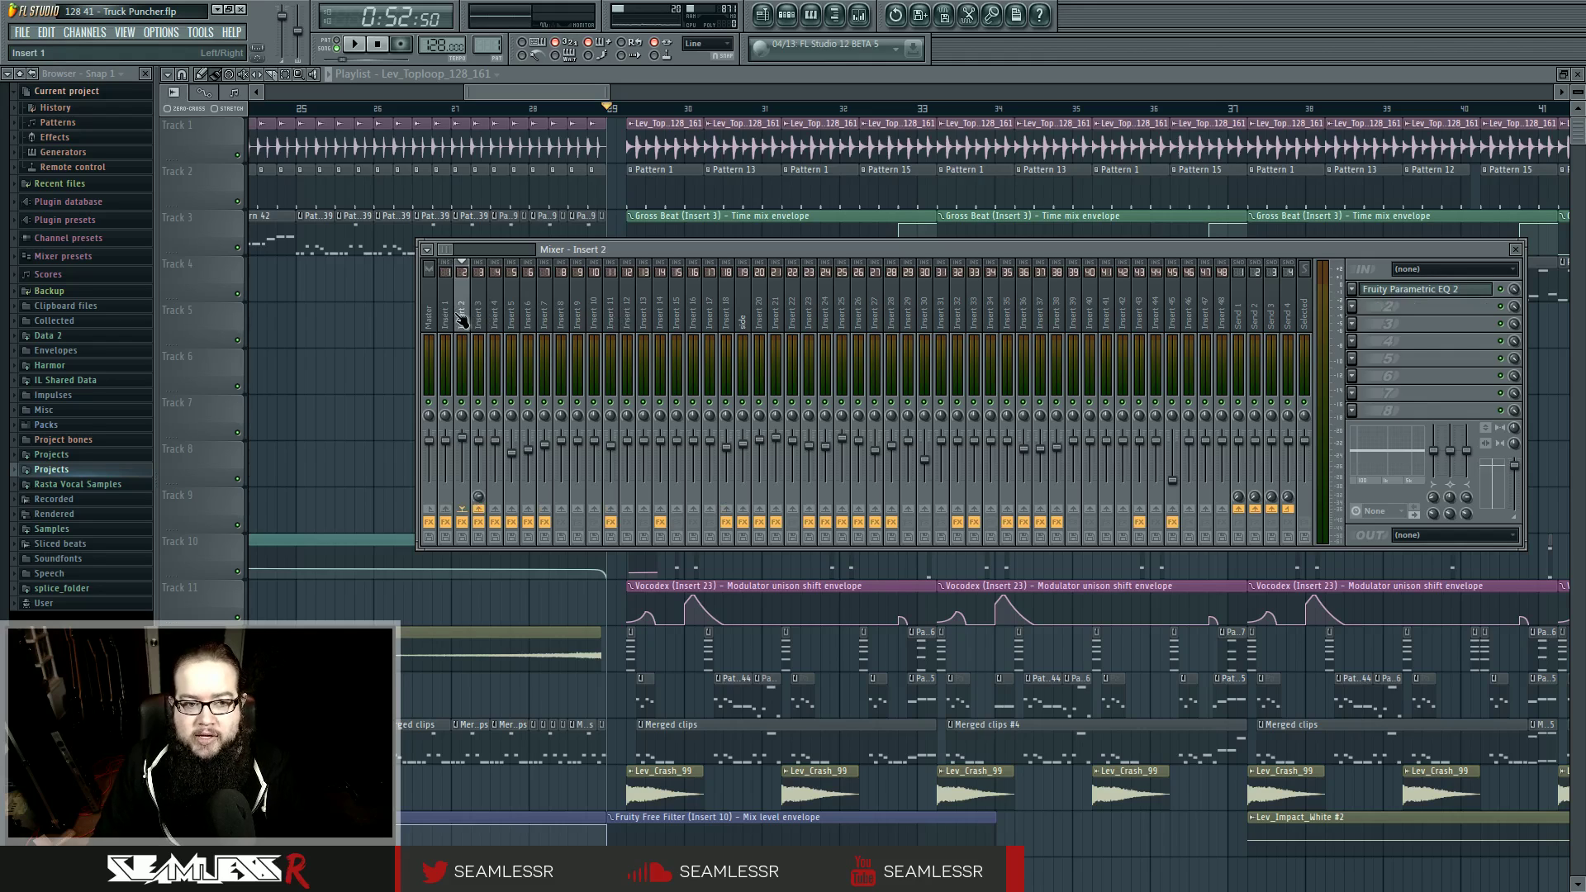
pyautogui.click(447, 315)
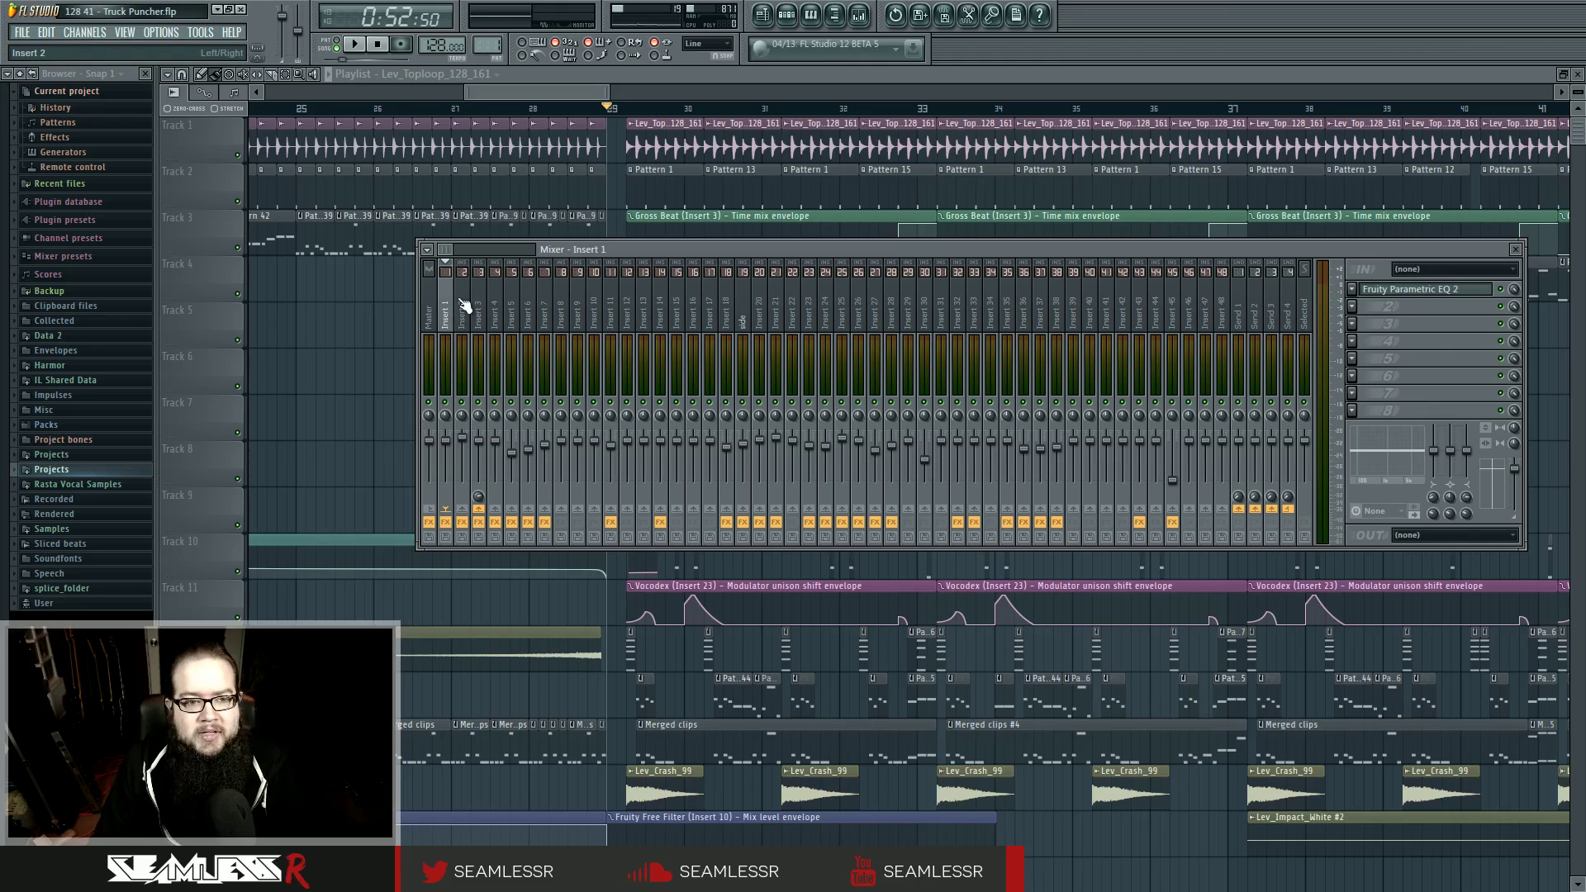
pyautogui.click(462, 312)
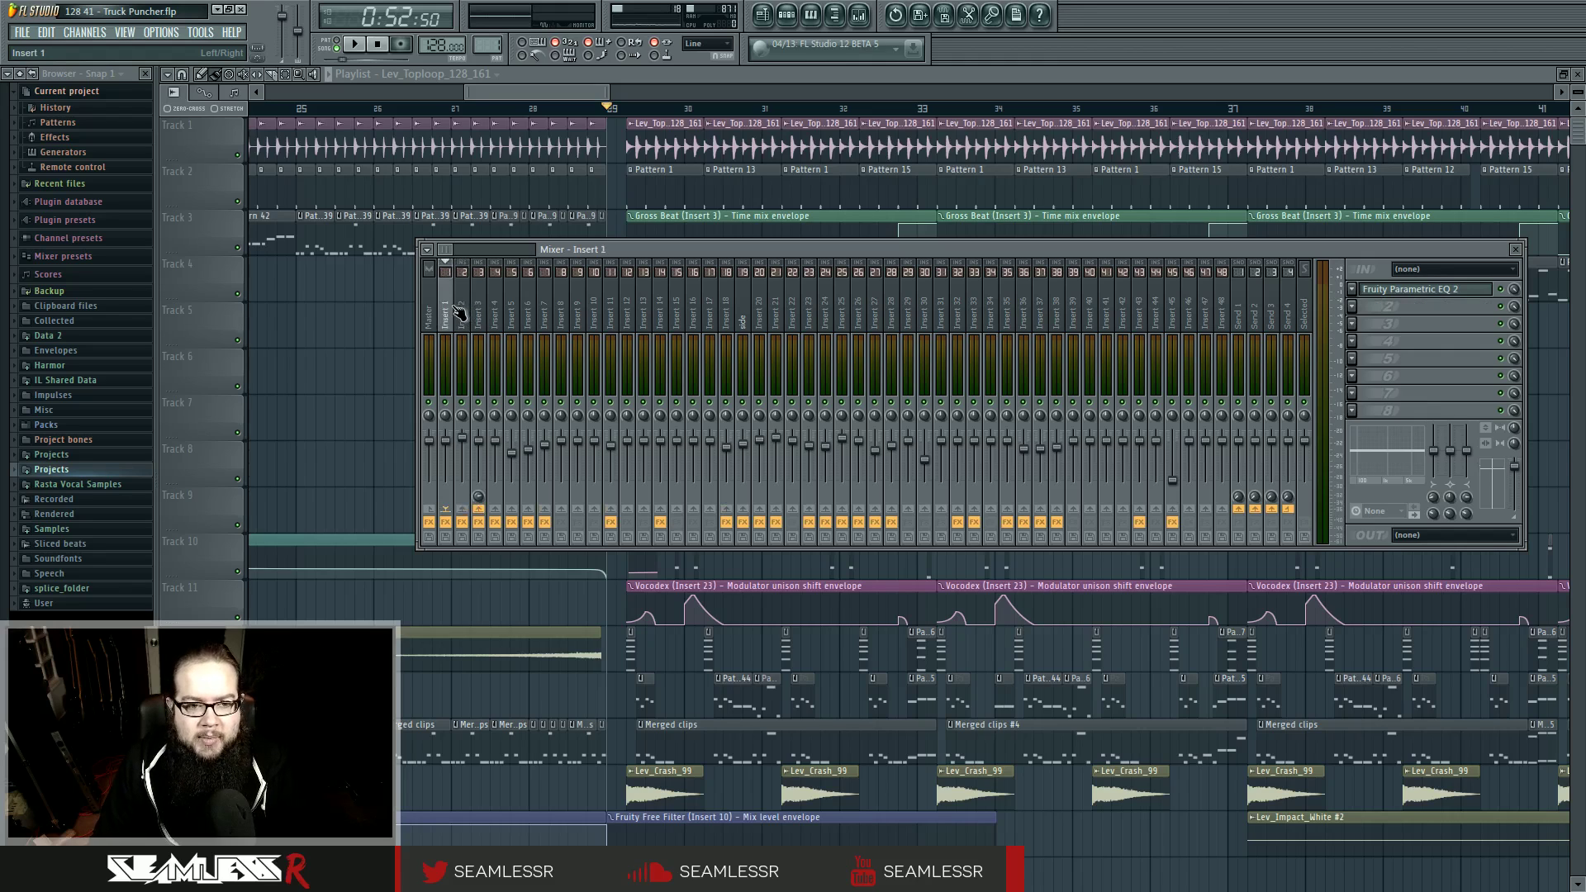
# - Open Pattern 1 from the playlist in the step sequencer and play it briefly
pyautogui.doubleClick(661, 180)
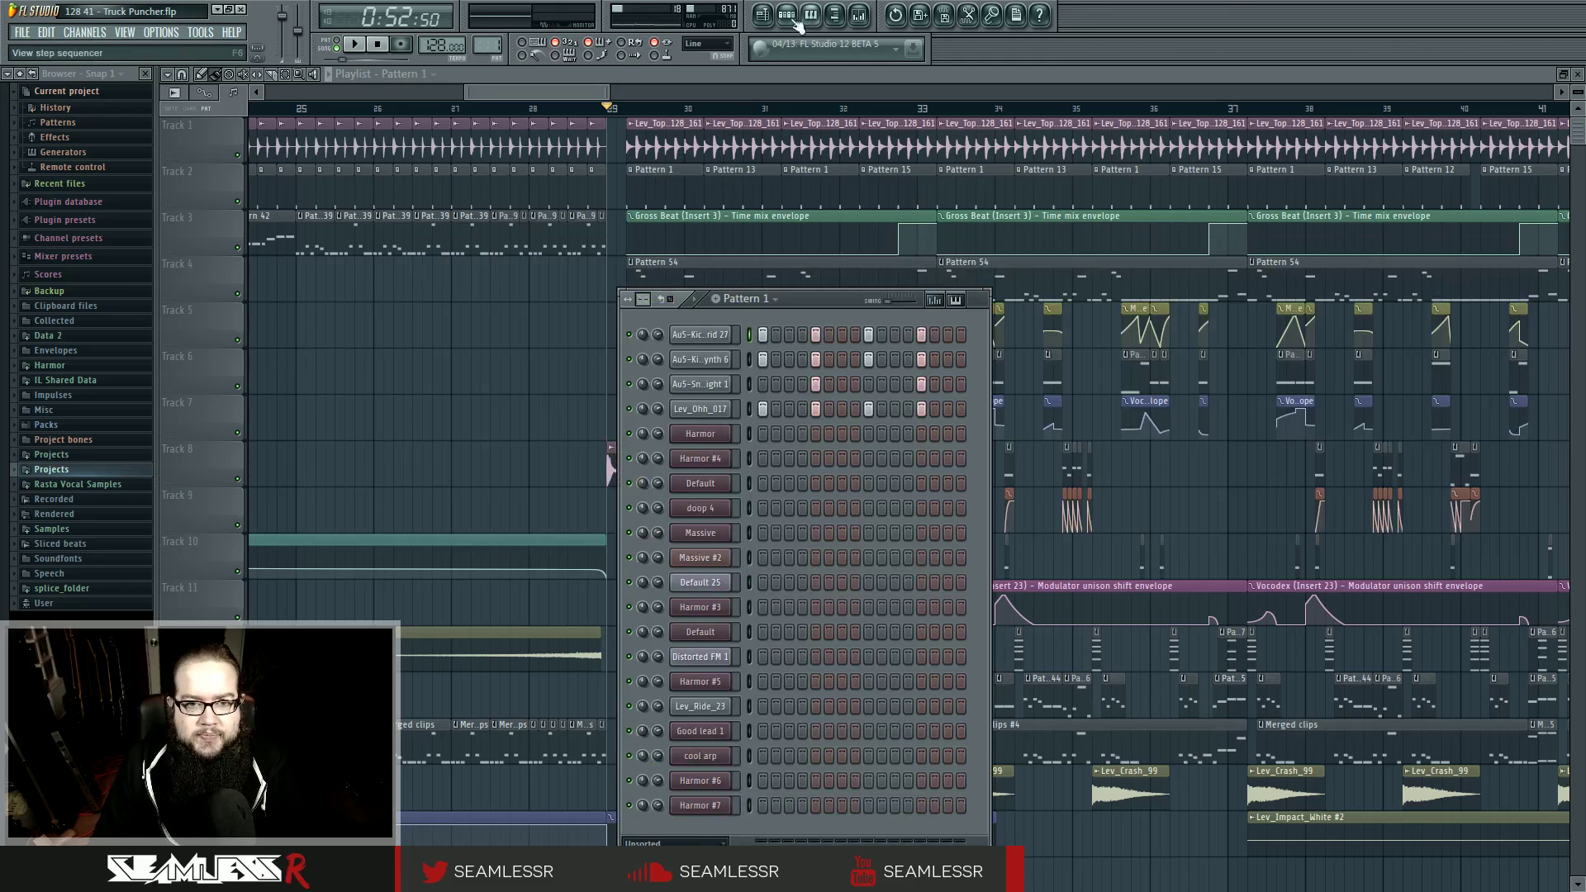
pyautogui.click(354, 44)
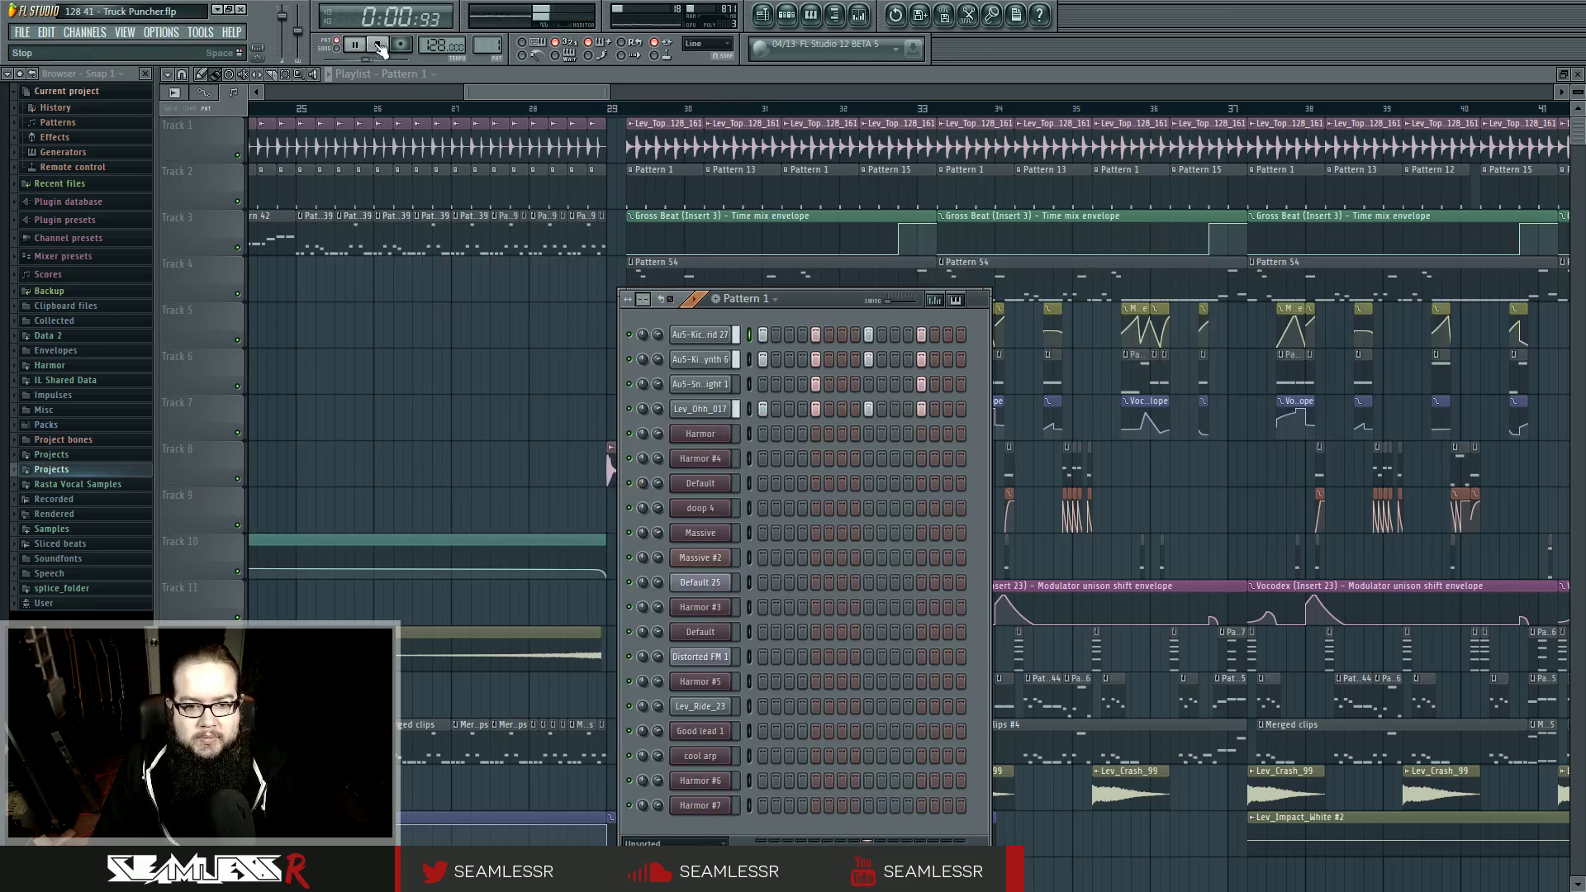
pyautogui.click(379, 44)
# - Reopen Pattern 1 together with the mixer and play it to watch which tracks receive signal
pyautogui.doubleClick(687, 140)
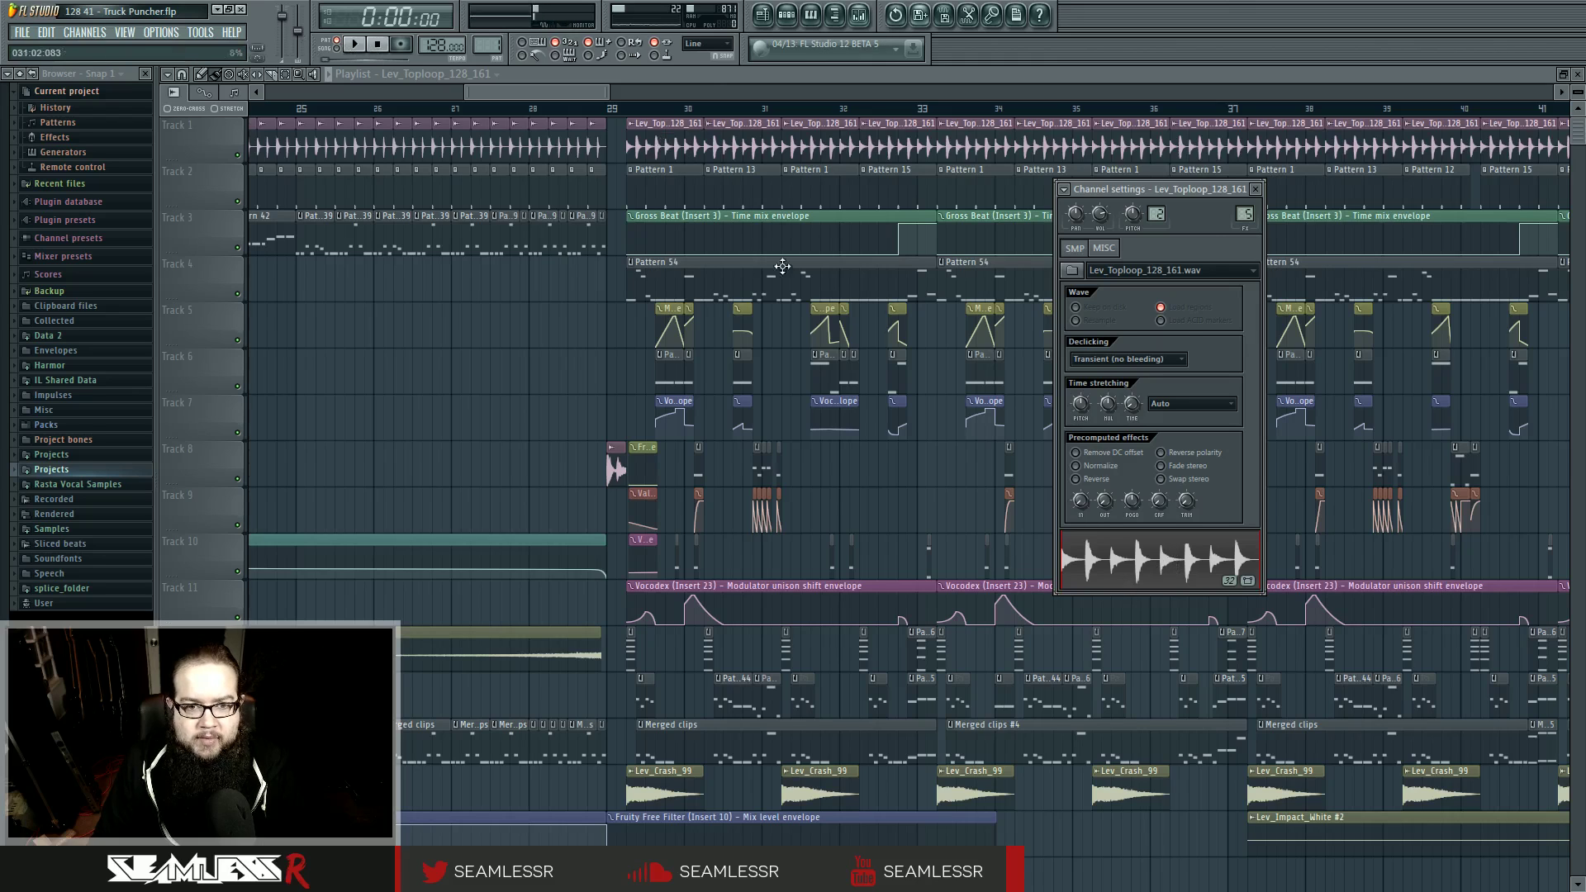
pyautogui.doubleClick(672, 172)
pyautogui.click(859, 14)
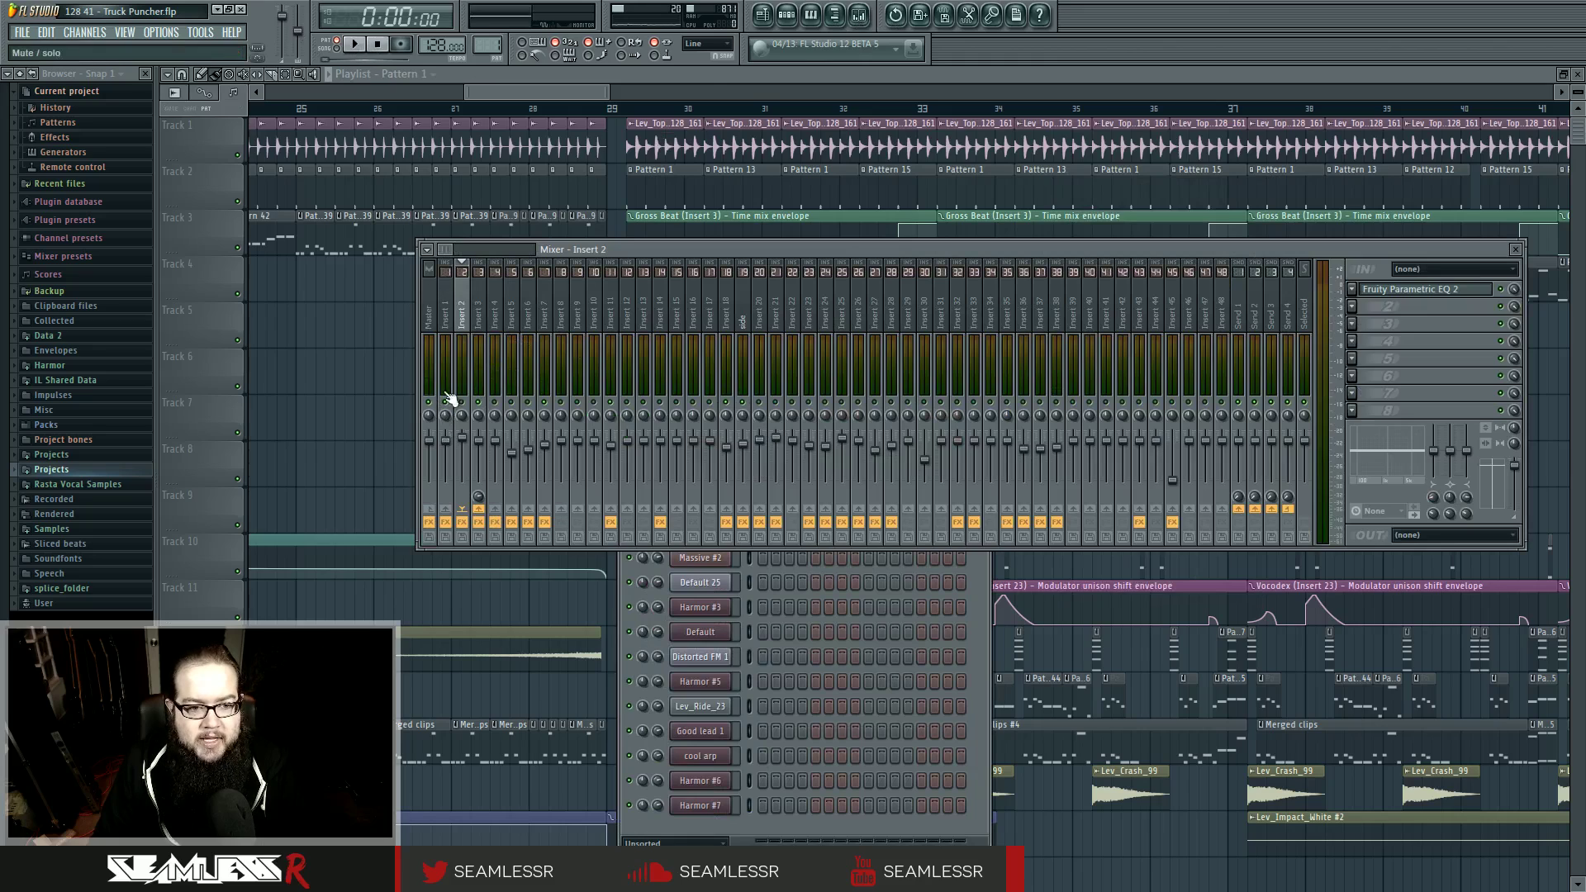
pyautogui.click(355, 47)
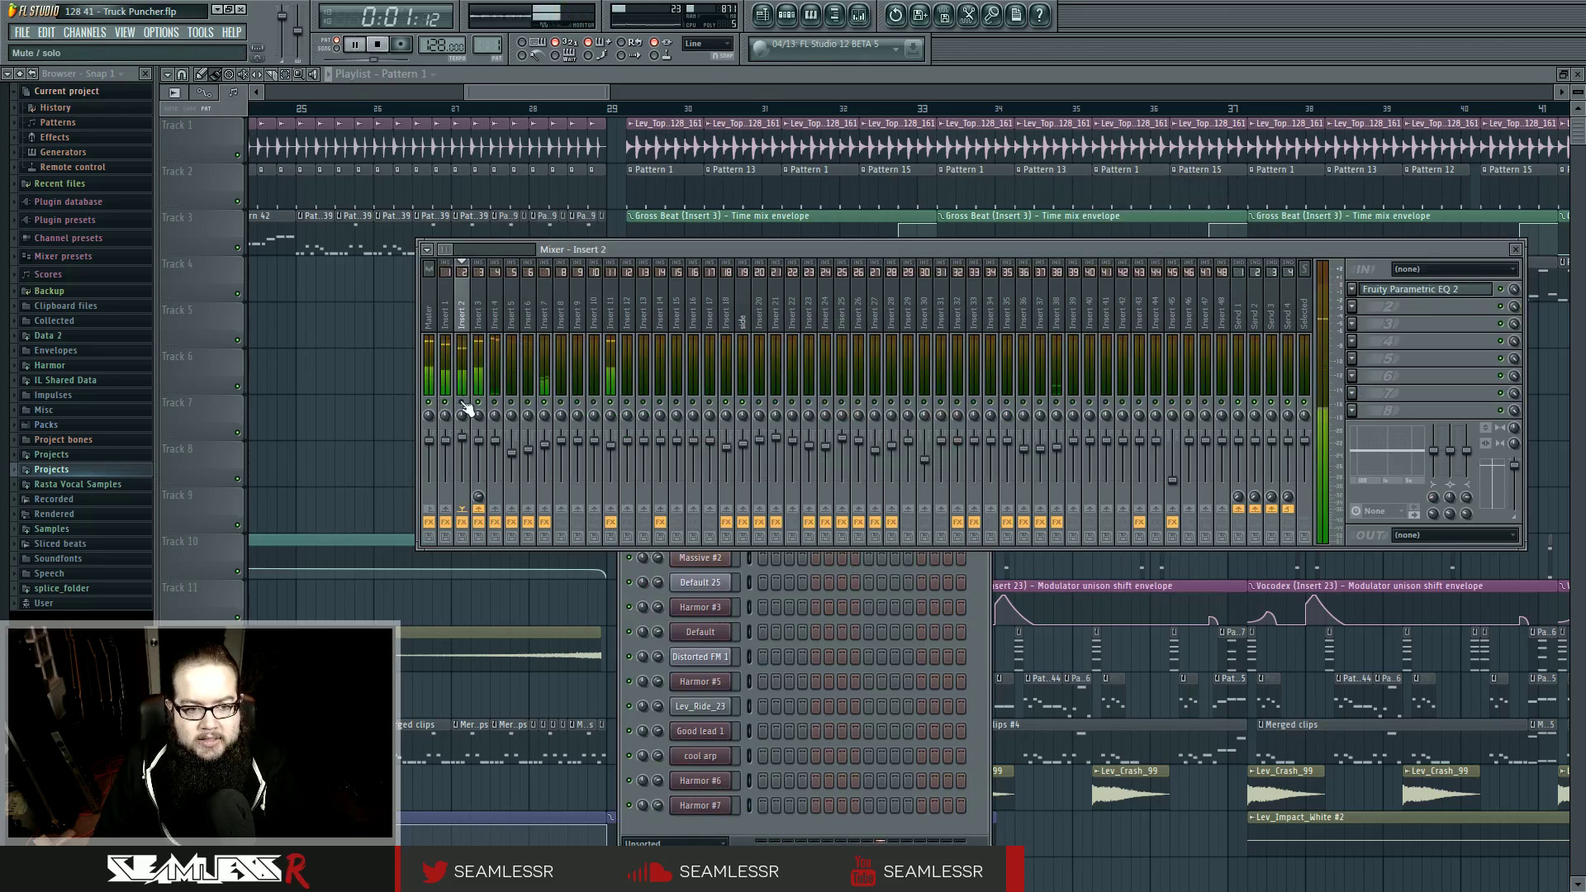
pyautogui.press('space')
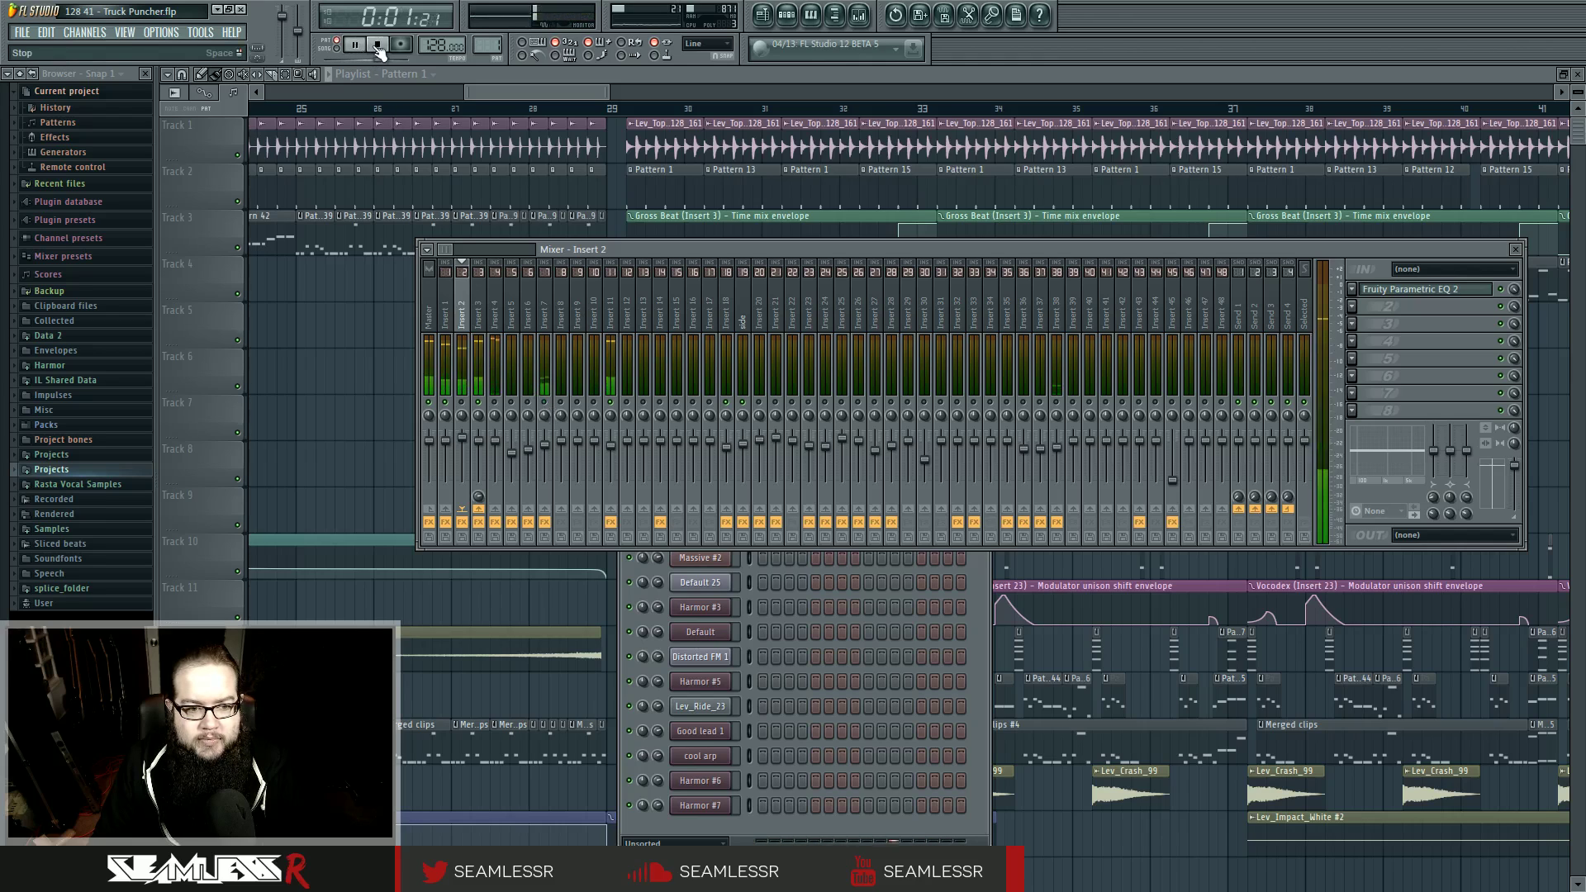
pyautogui.press('space')
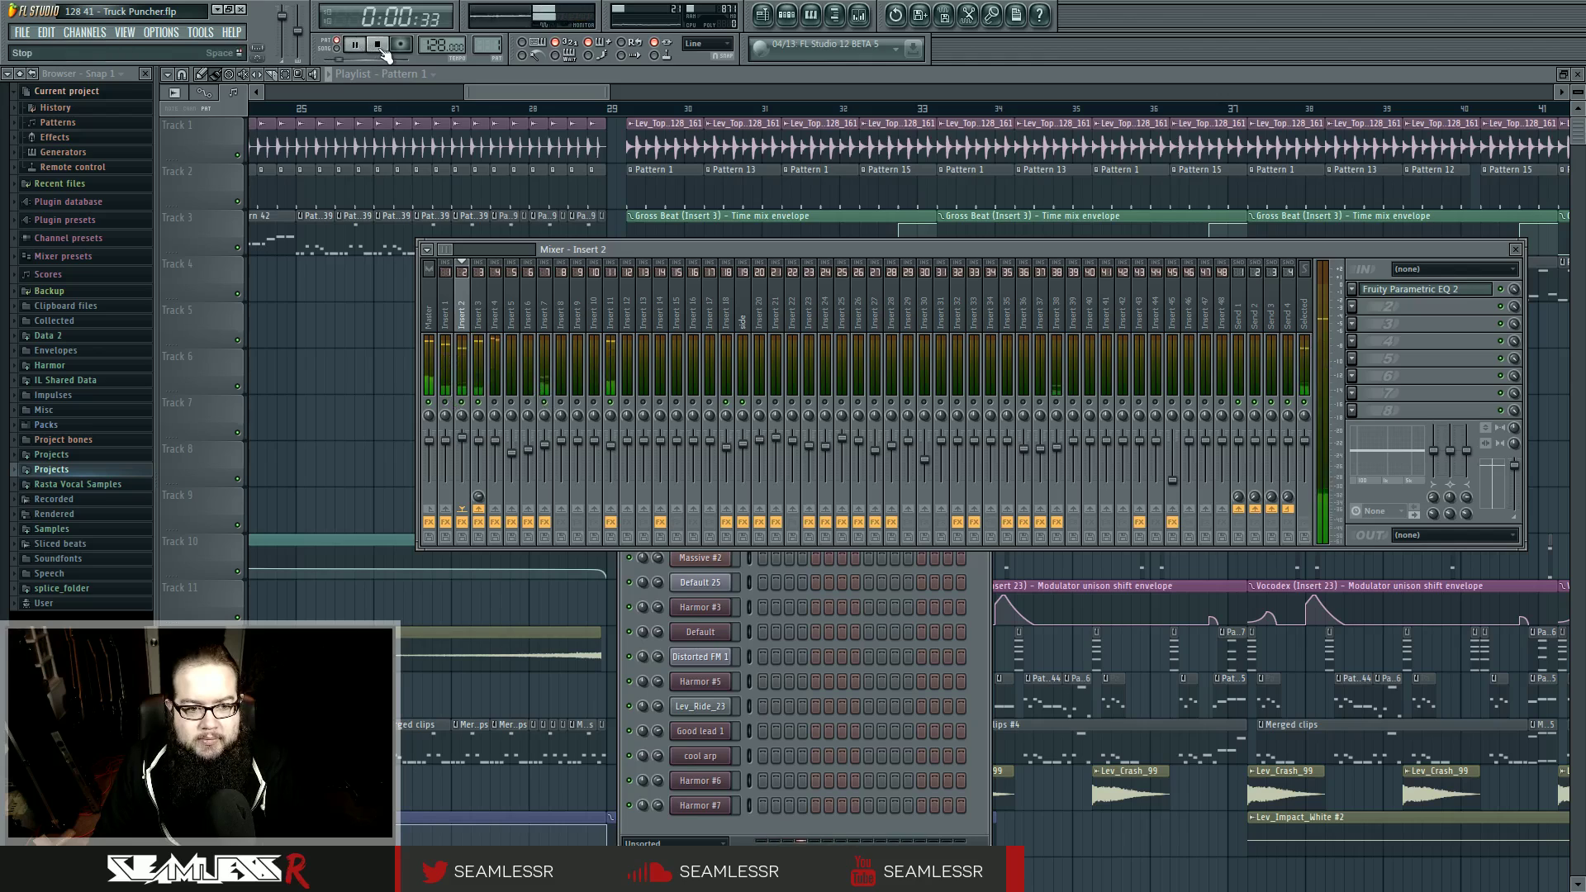
pyautogui.press('space')
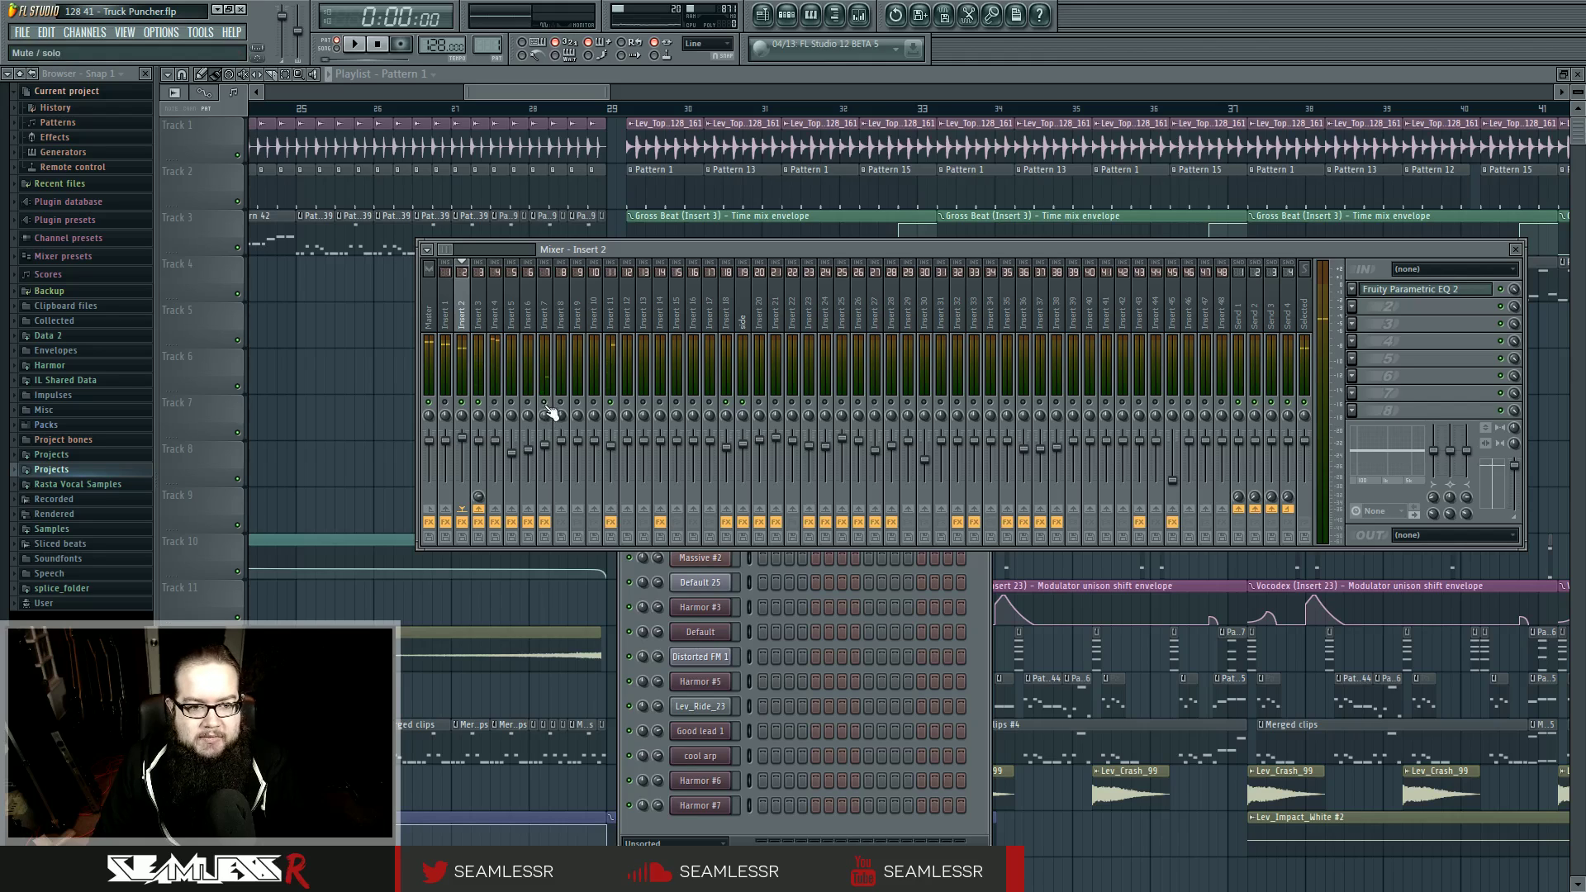
# - Compare the effects and send routing of the Insert 7, Insert 2 and Insert 3 mixer tracks
pyautogui.click(547, 318)
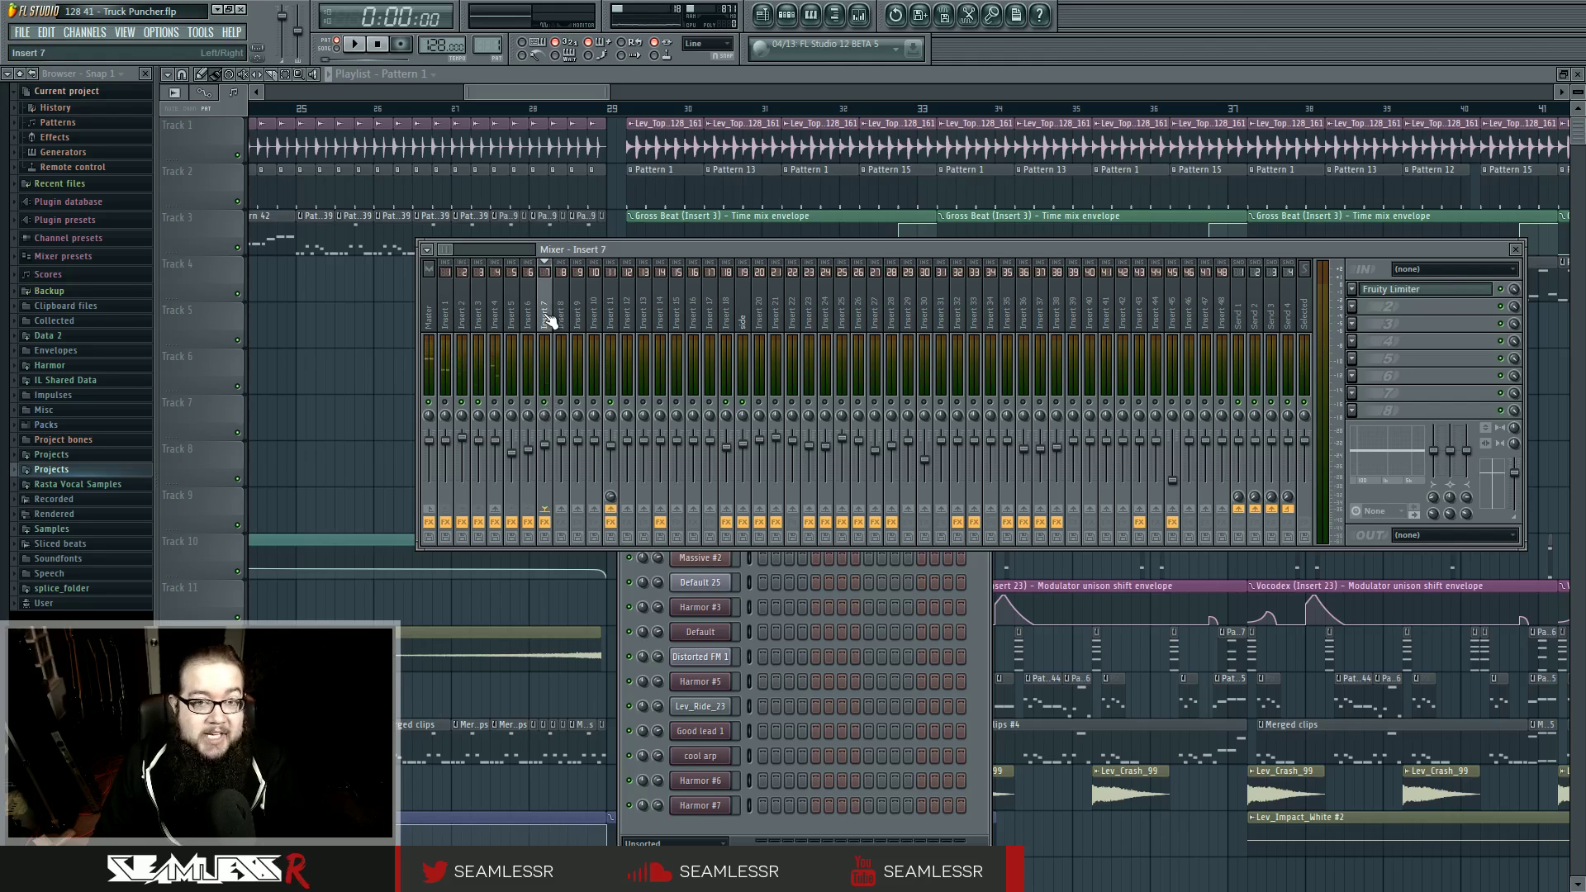
pyautogui.click(465, 314)
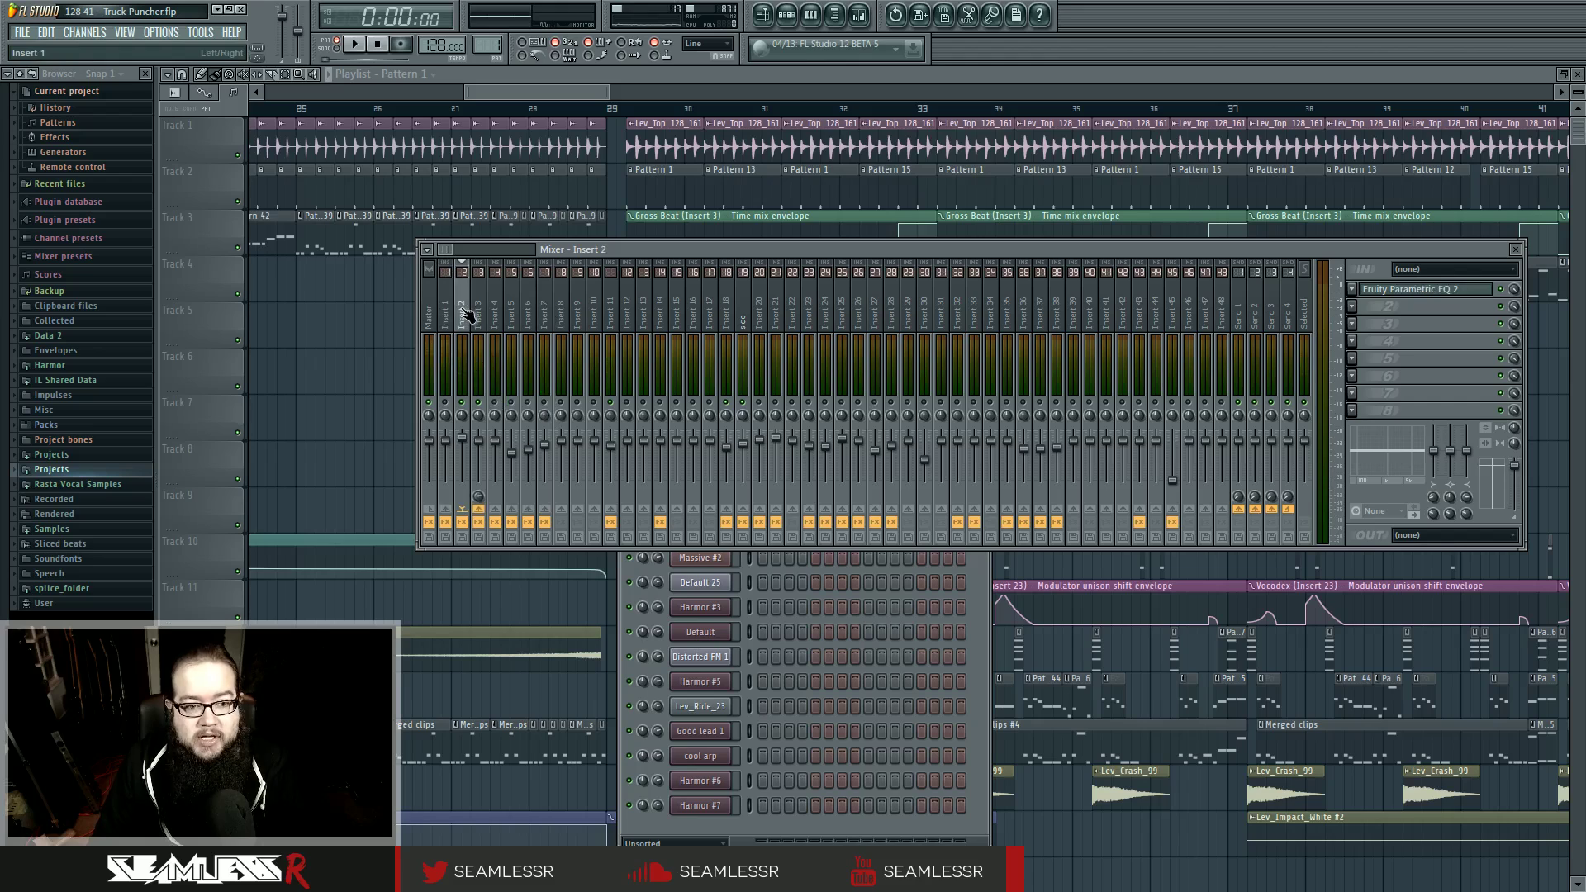
pyautogui.click(477, 316)
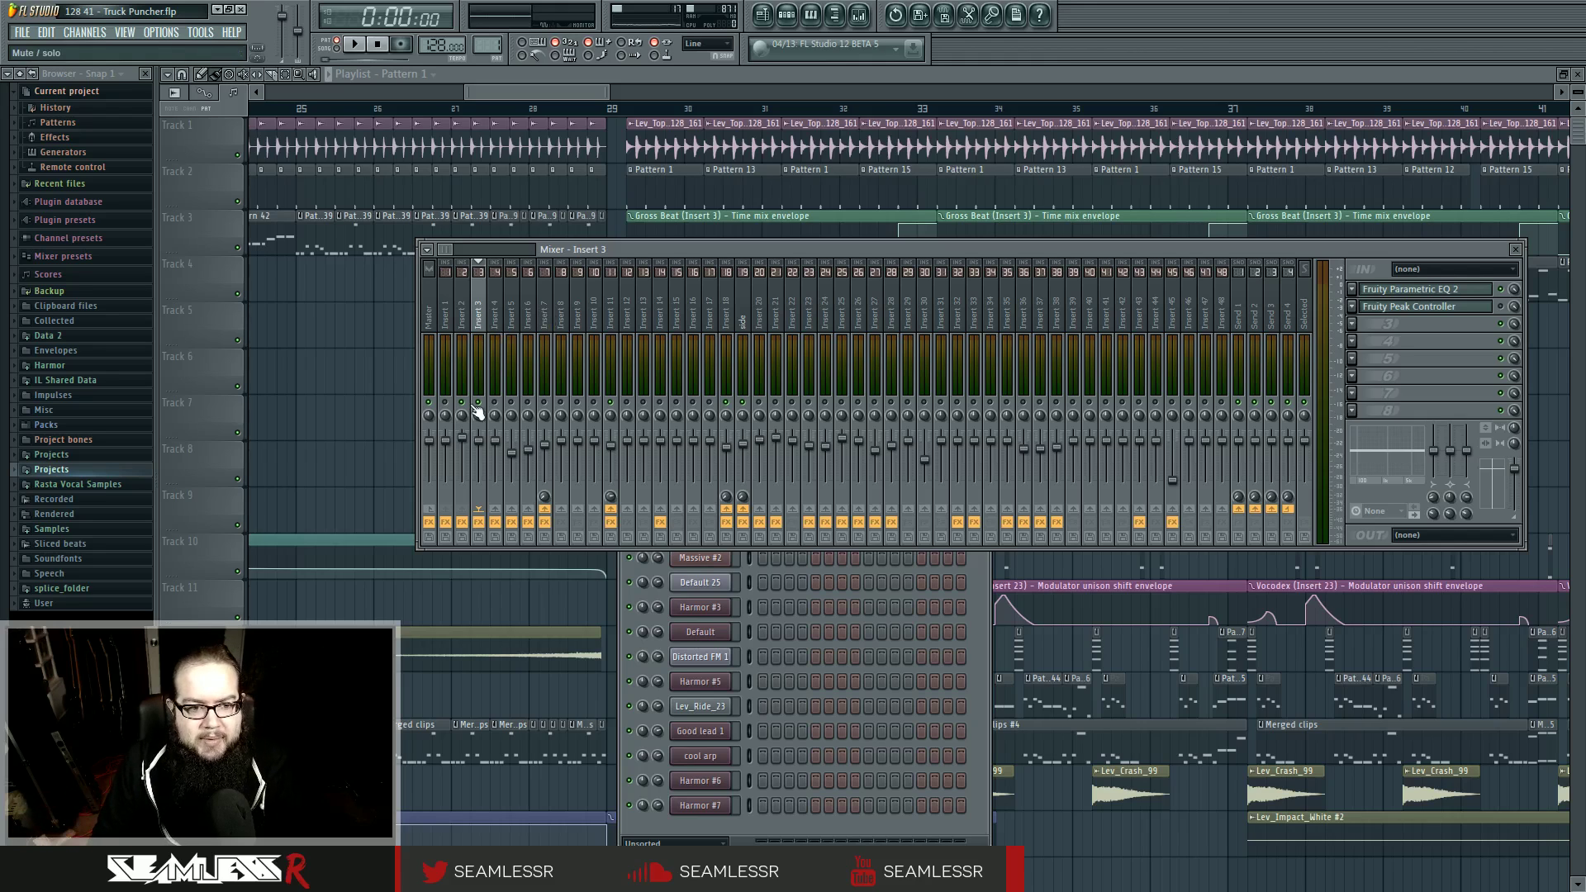
pyautogui.click(466, 317)
# - Play Pattern 1 in short passes to check the levels of the Insert 2 and Insert 1 mixer tracks
pyautogui.press('space')
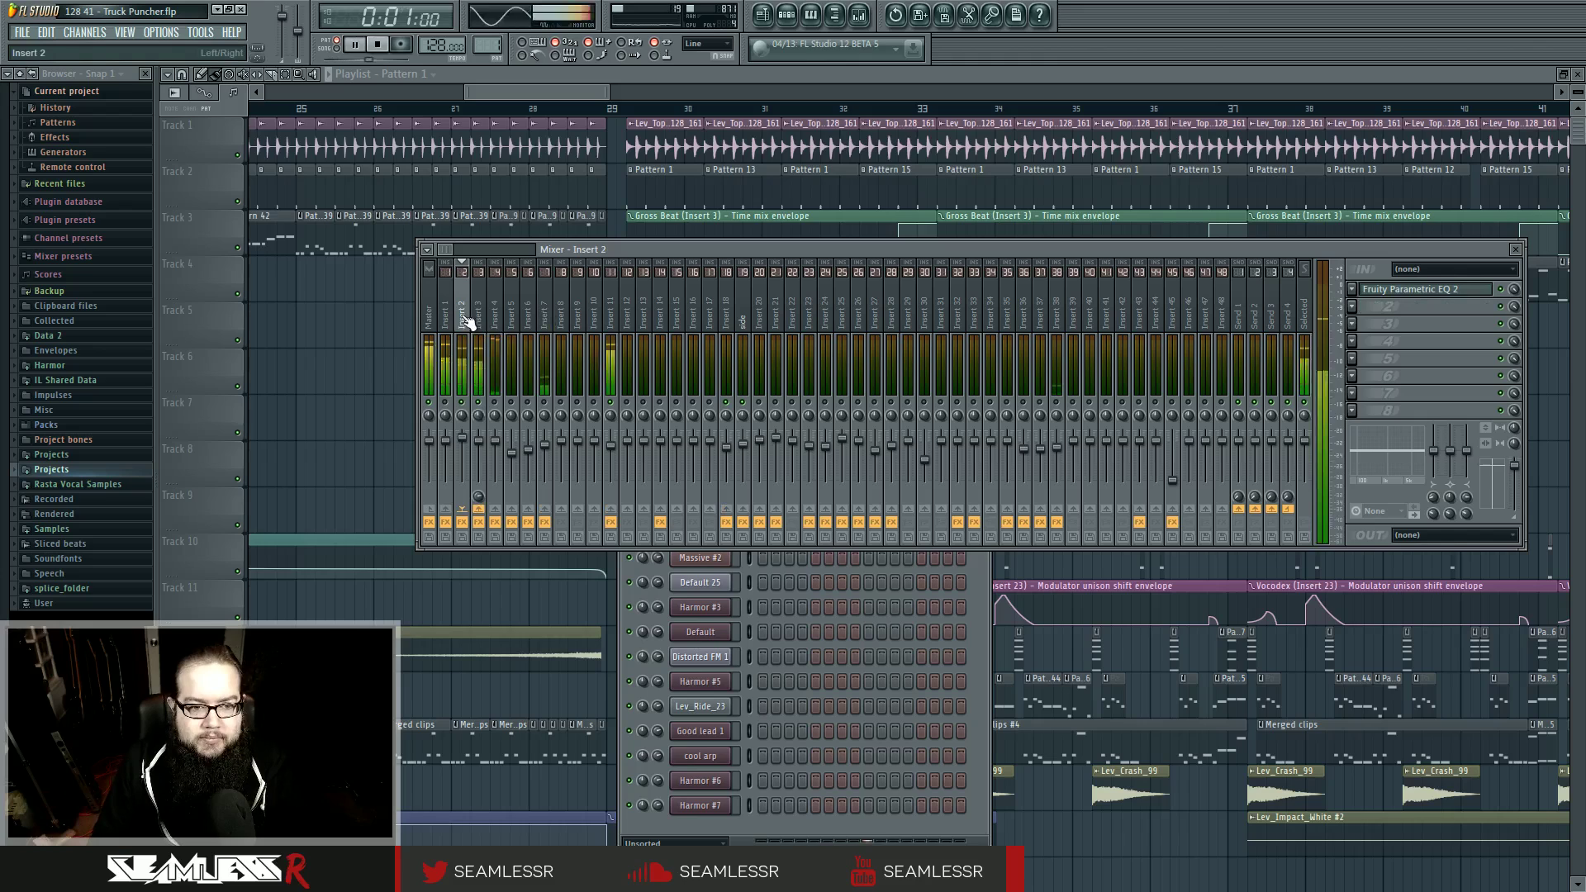
pyautogui.press('space')
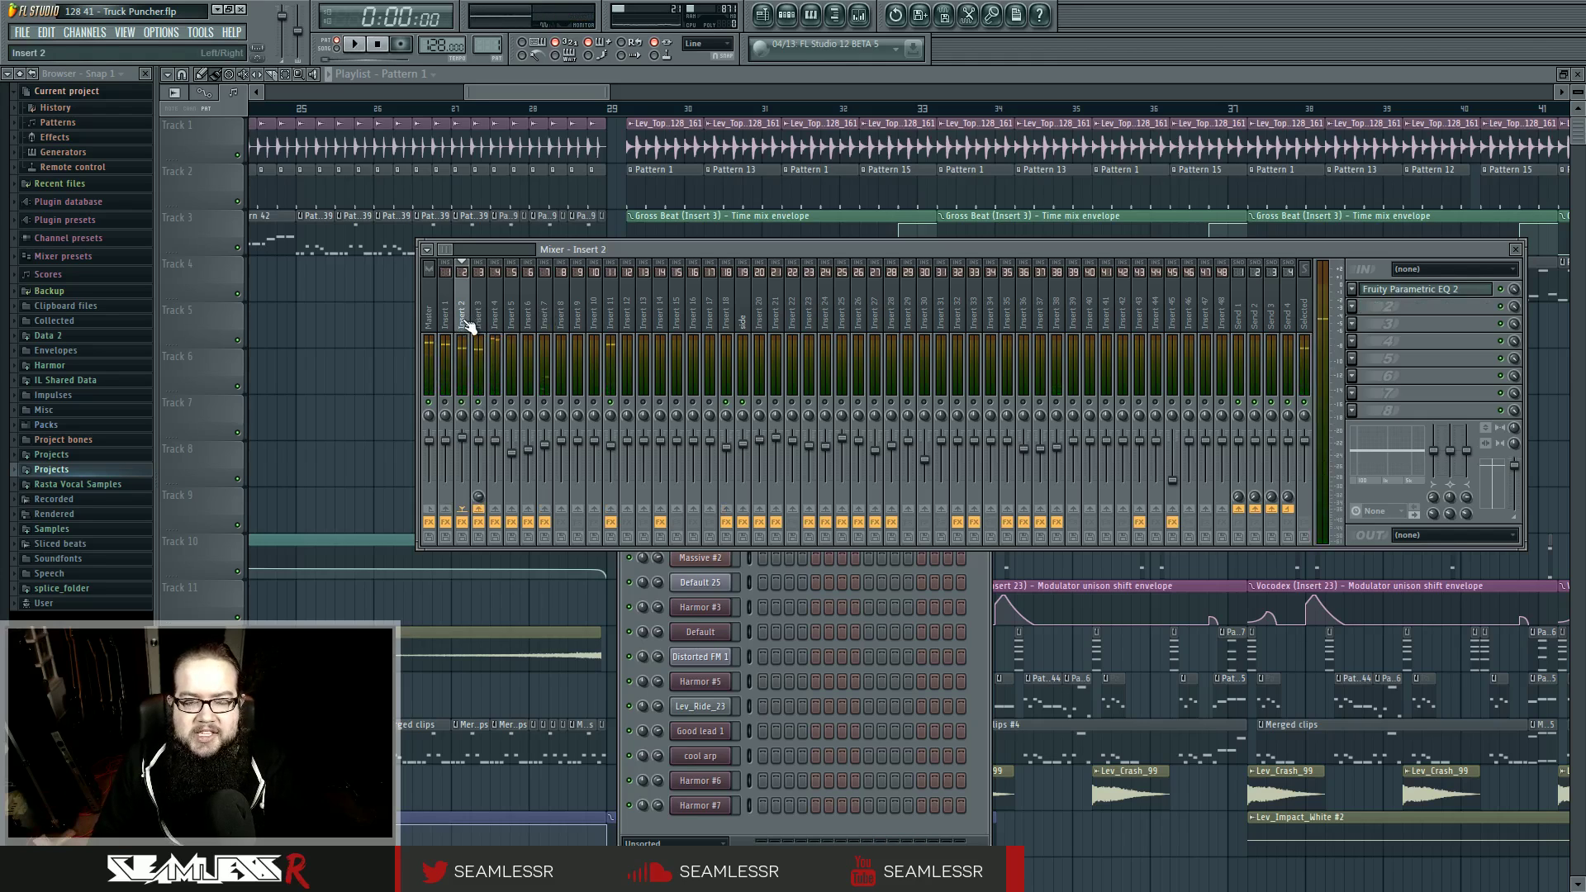
pyautogui.press('space')
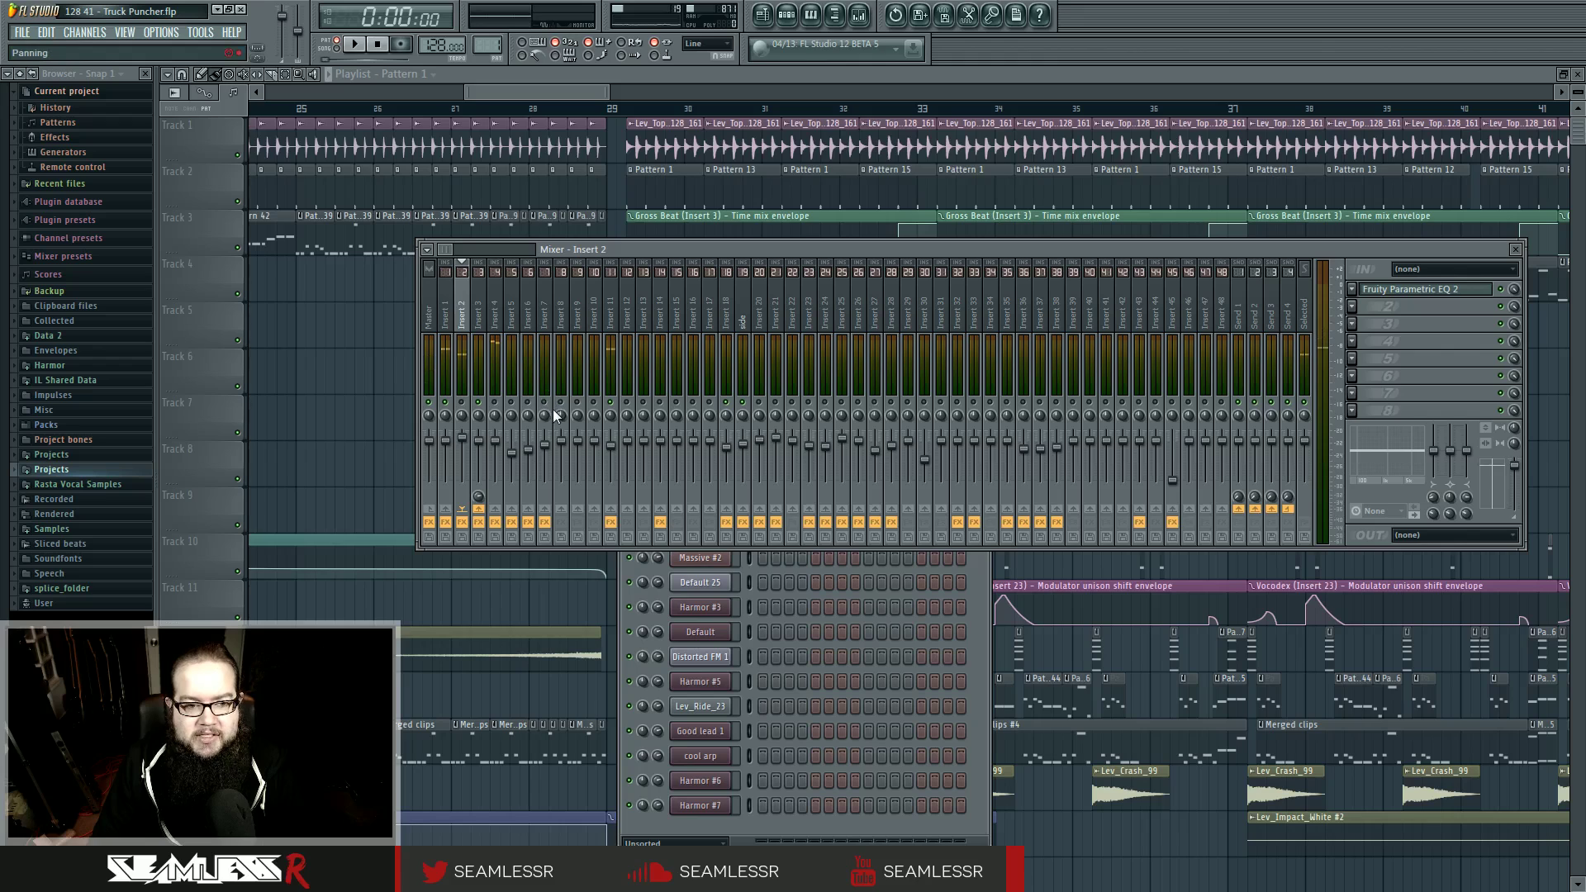
pyautogui.click(450, 341)
pyautogui.press('space')
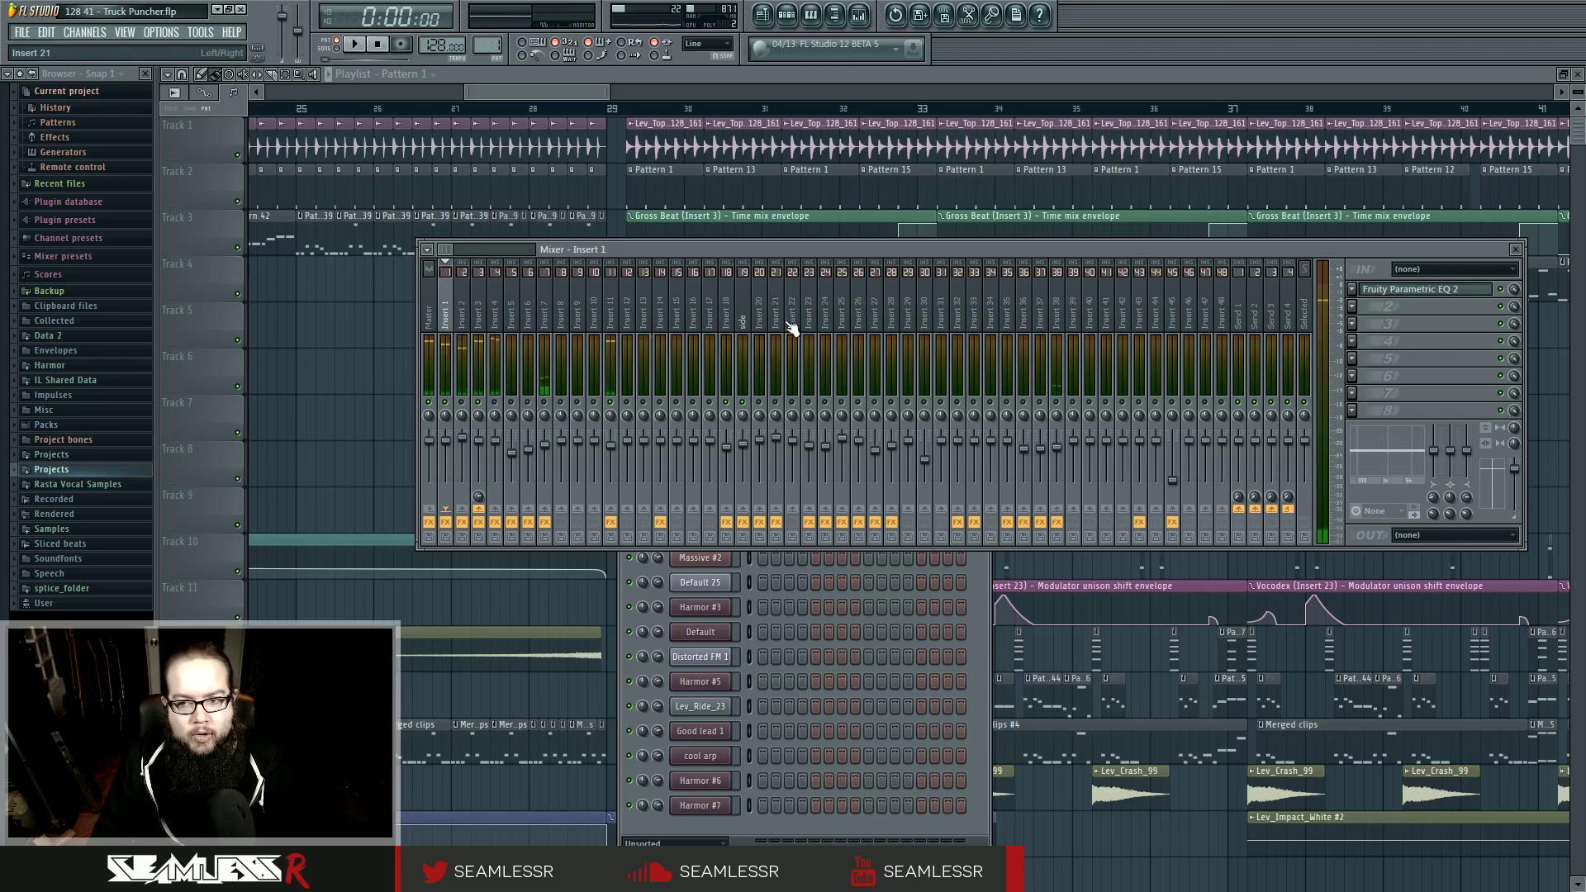
# - Open the Fruity Parametric EQ 2 on the Insert 1 mixer track and examine its curve during a short playback
pyautogui.click(1438, 291)
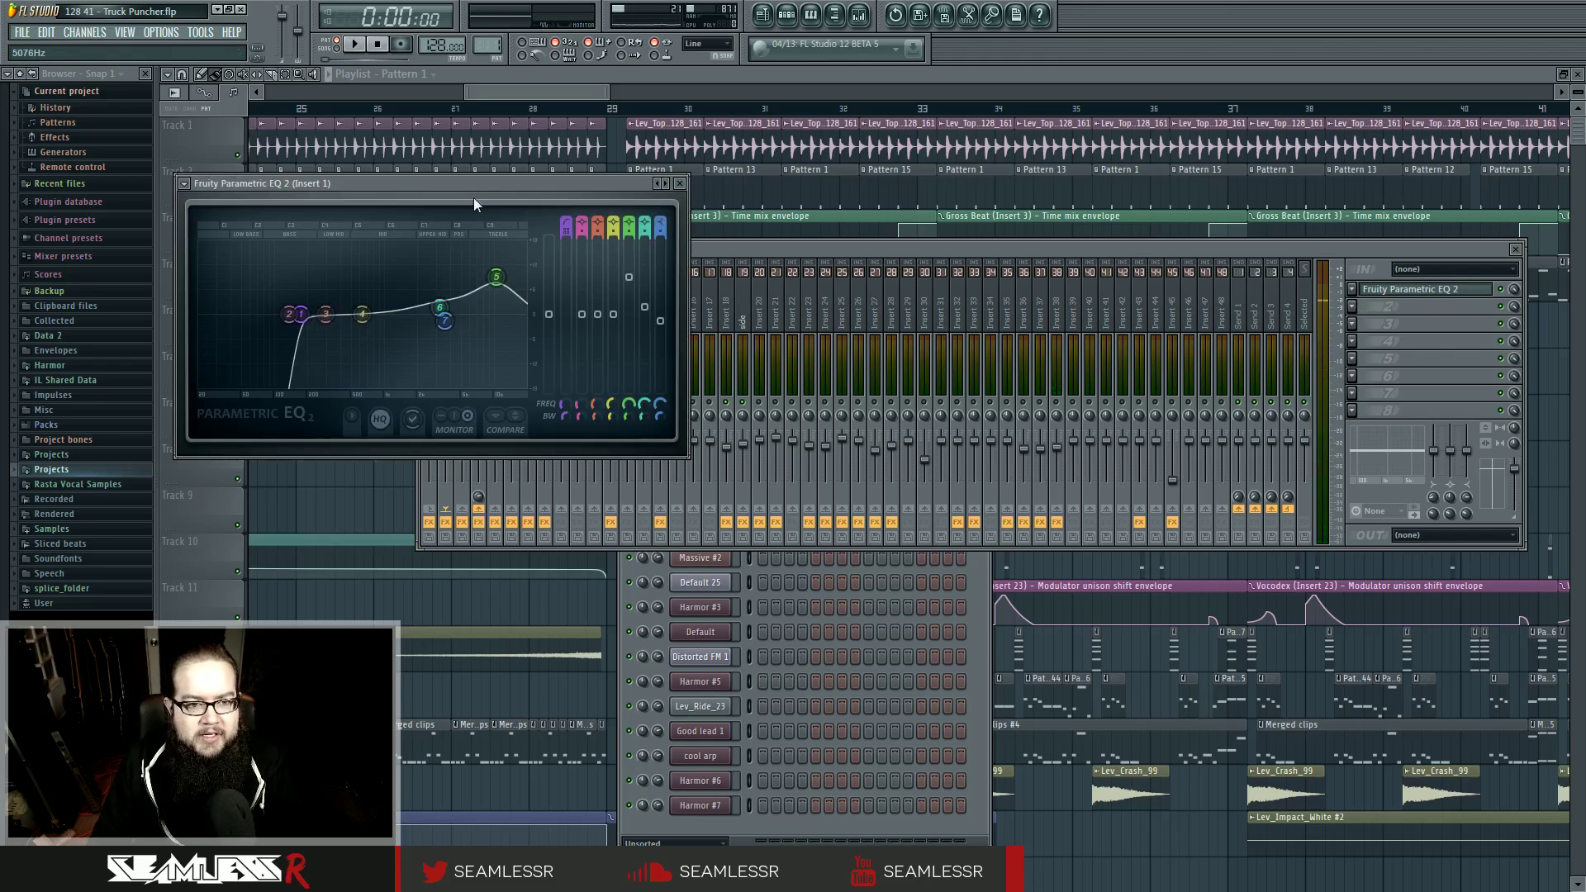
pyautogui.moveTo(479, 179); pyautogui.dragTo(717, 278)
pyautogui.press('space')
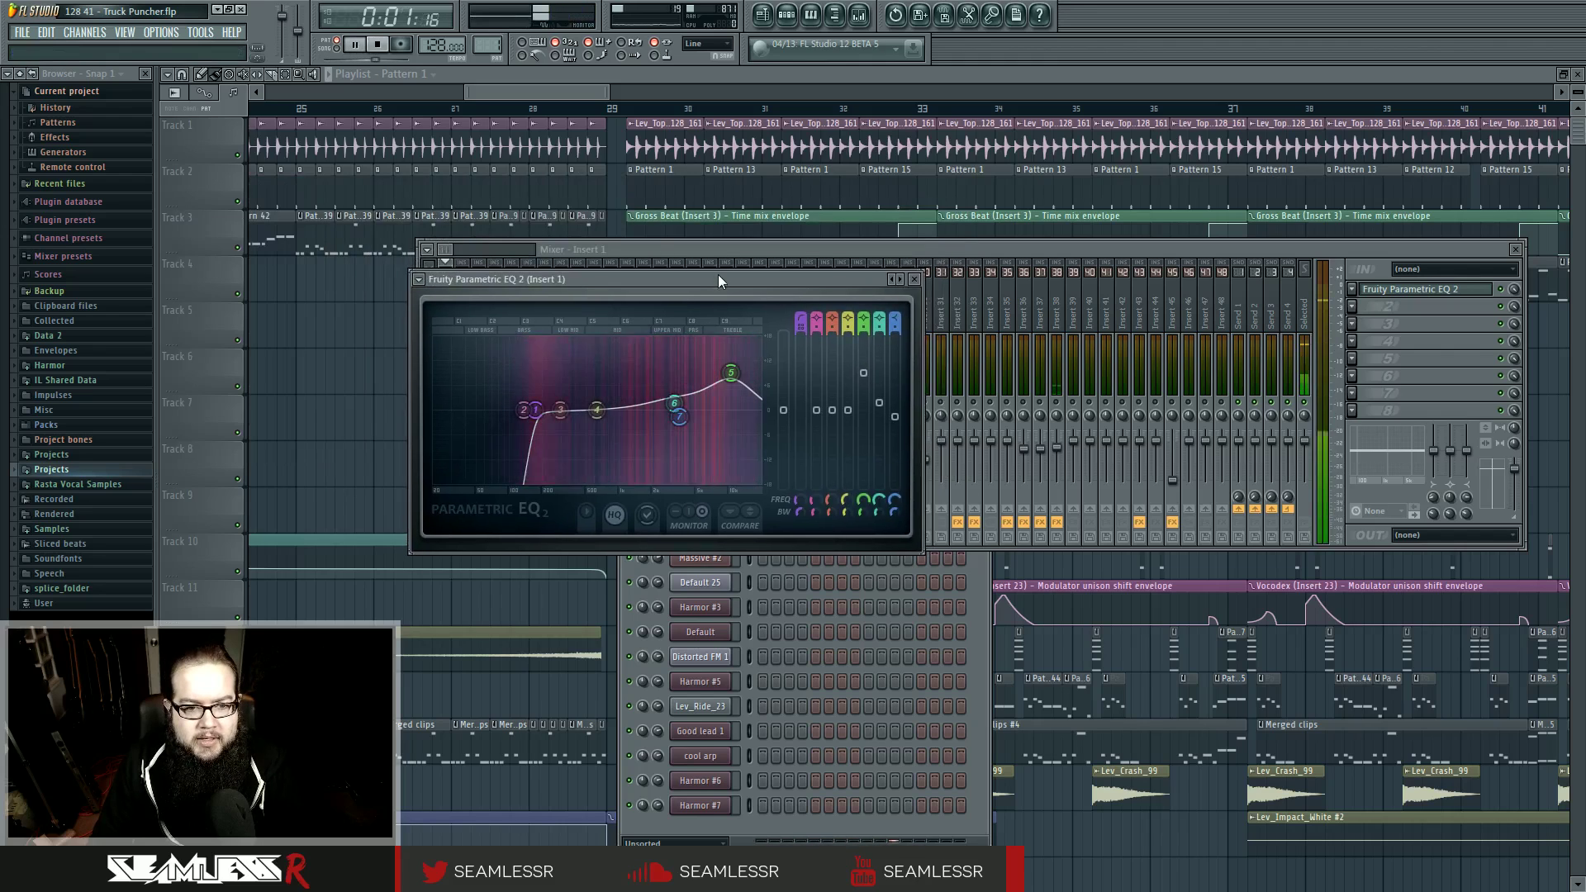
pyautogui.press('space')
pyautogui.moveTo(631, 289); pyautogui.dragTo(615, 343)
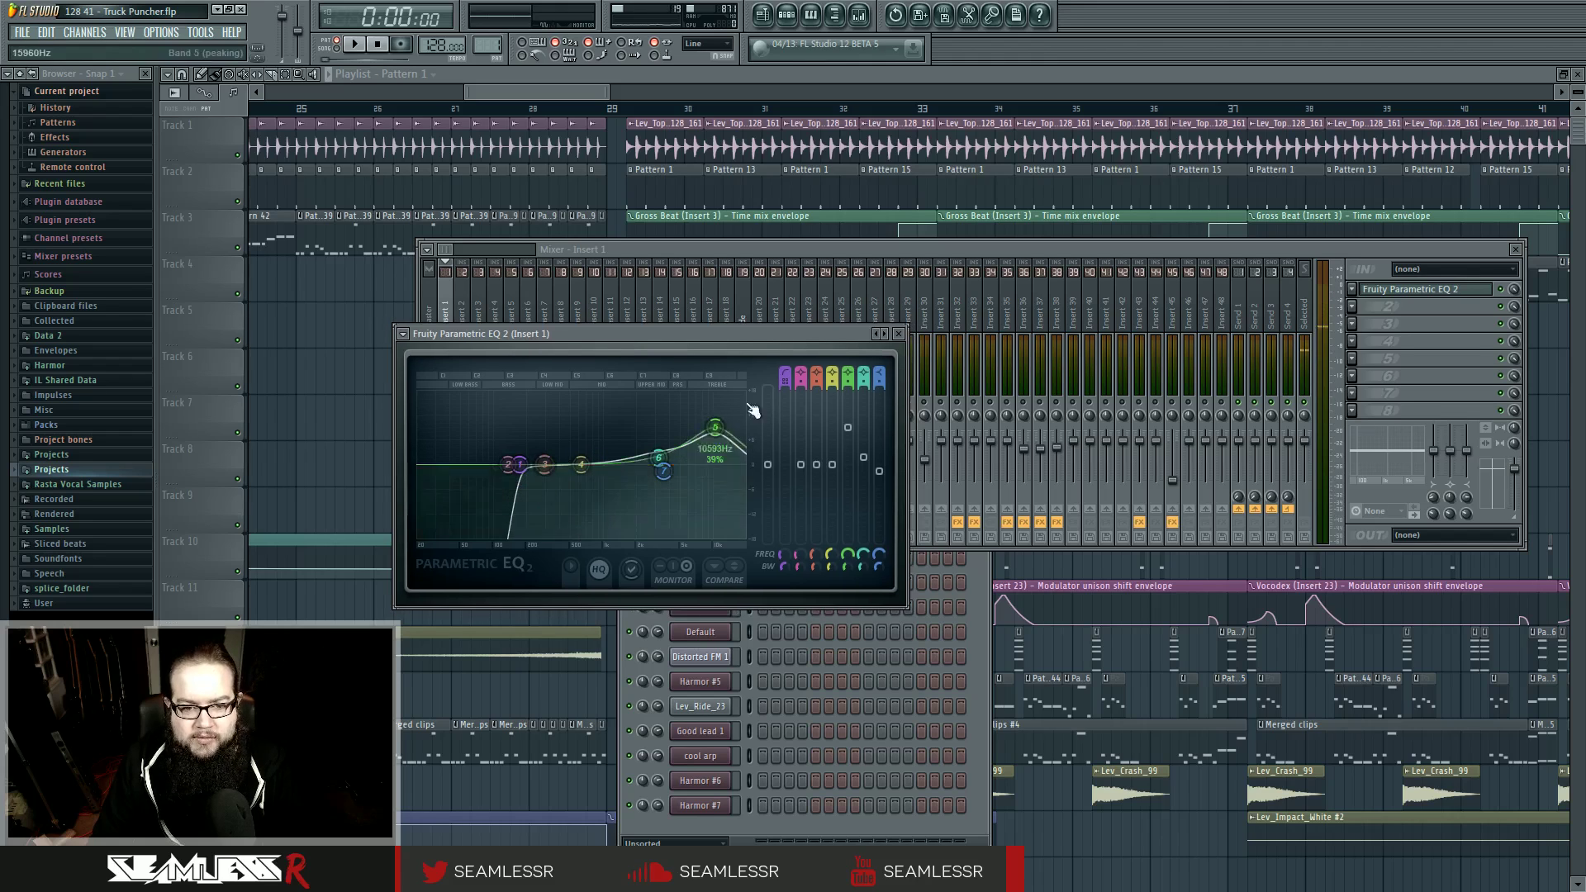
pyautogui.moveTo(741, 337); pyautogui.dragTo(740, 363)
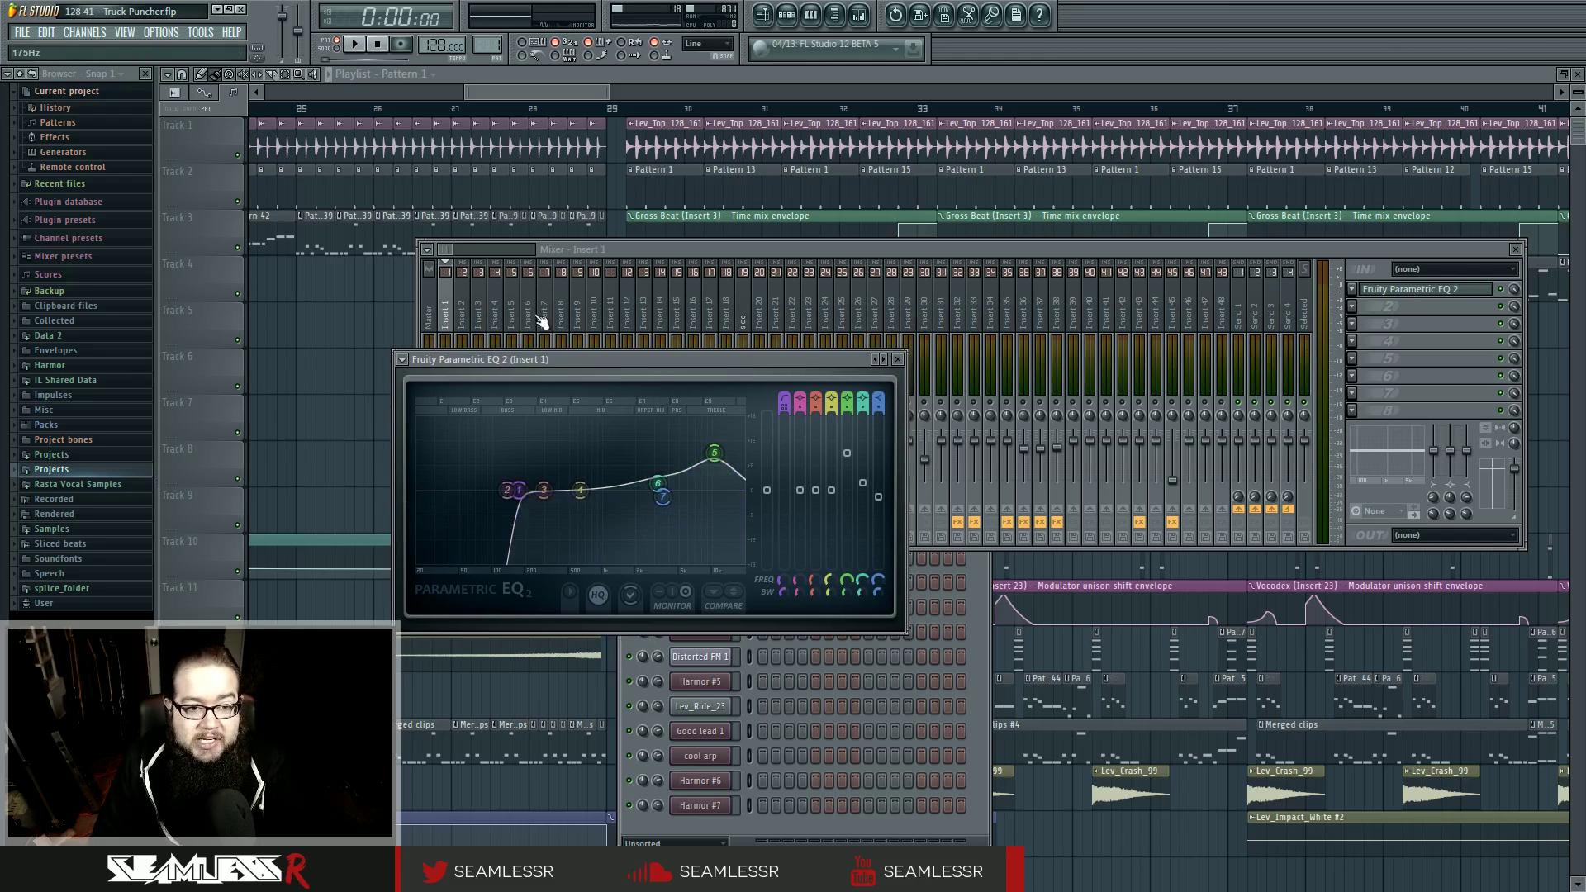
# - Open the Fruity Parametric EQ 2 on the Insert 2 mixer track and play Pattern 1 briefly to watch its signal
pyautogui.click(461, 296)
pyautogui.click(1429, 291)
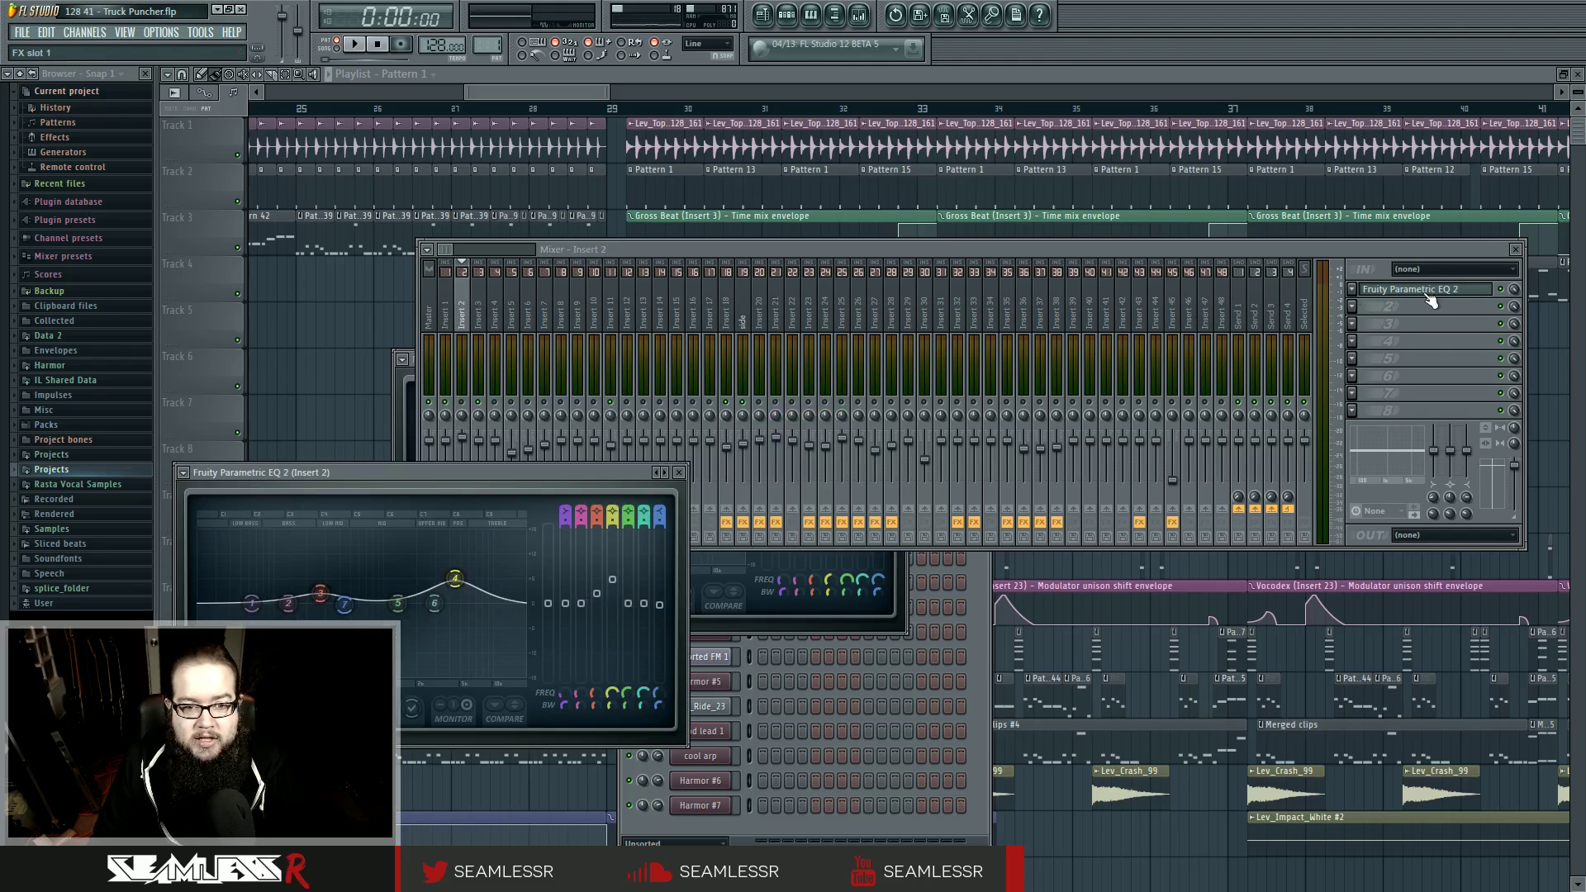
pyautogui.click(466, 404)
pyautogui.press('space')
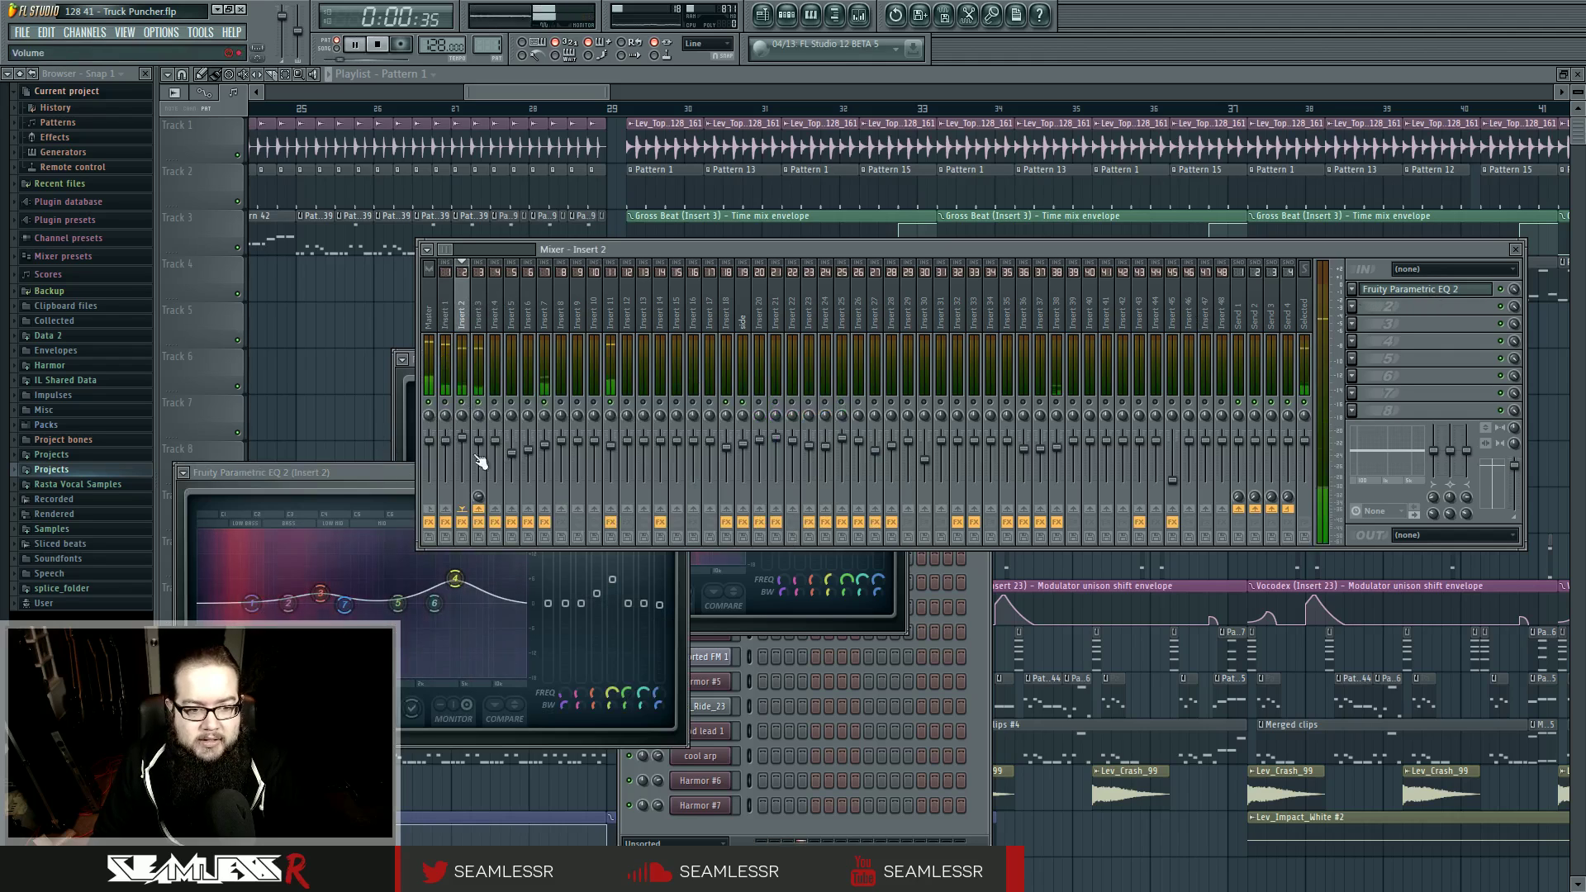
pyautogui.click(363, 488)
pyautogui.press('space')
# - Check the first effect slot of the side mixer track, and return to the Insert 1 and Insert 2 tracks
pyautogui.click(730, 246)
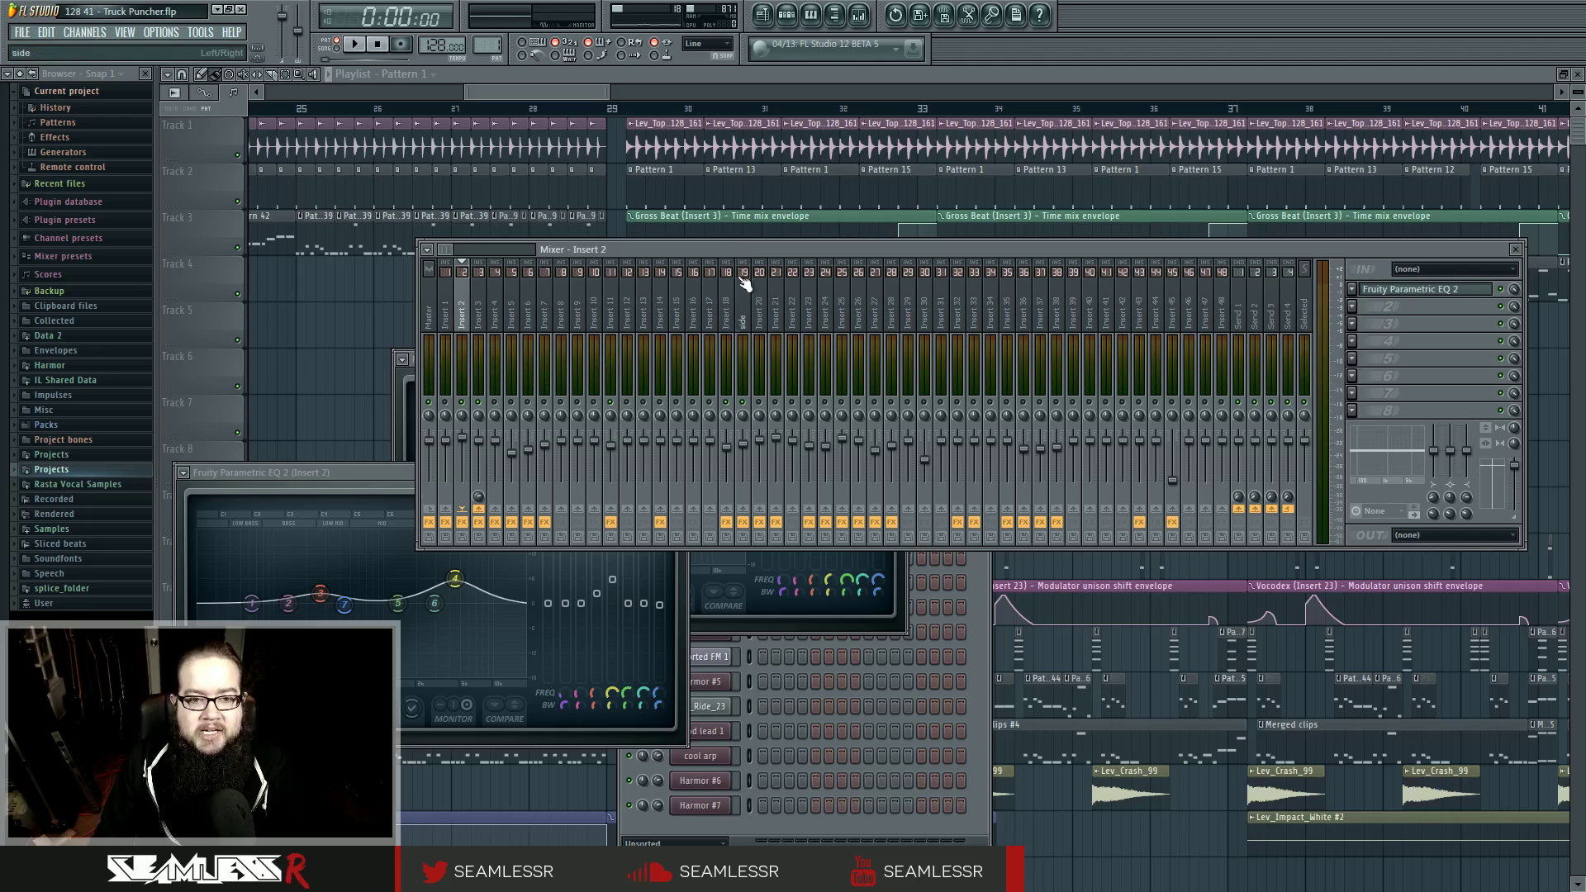
pyautogui.click(744, 281)
pyautogui.click(1382, 293)
pyautogui.click(1381, 293)
pyautogui.click(447, 313)
pyautogui.click(460, 319)
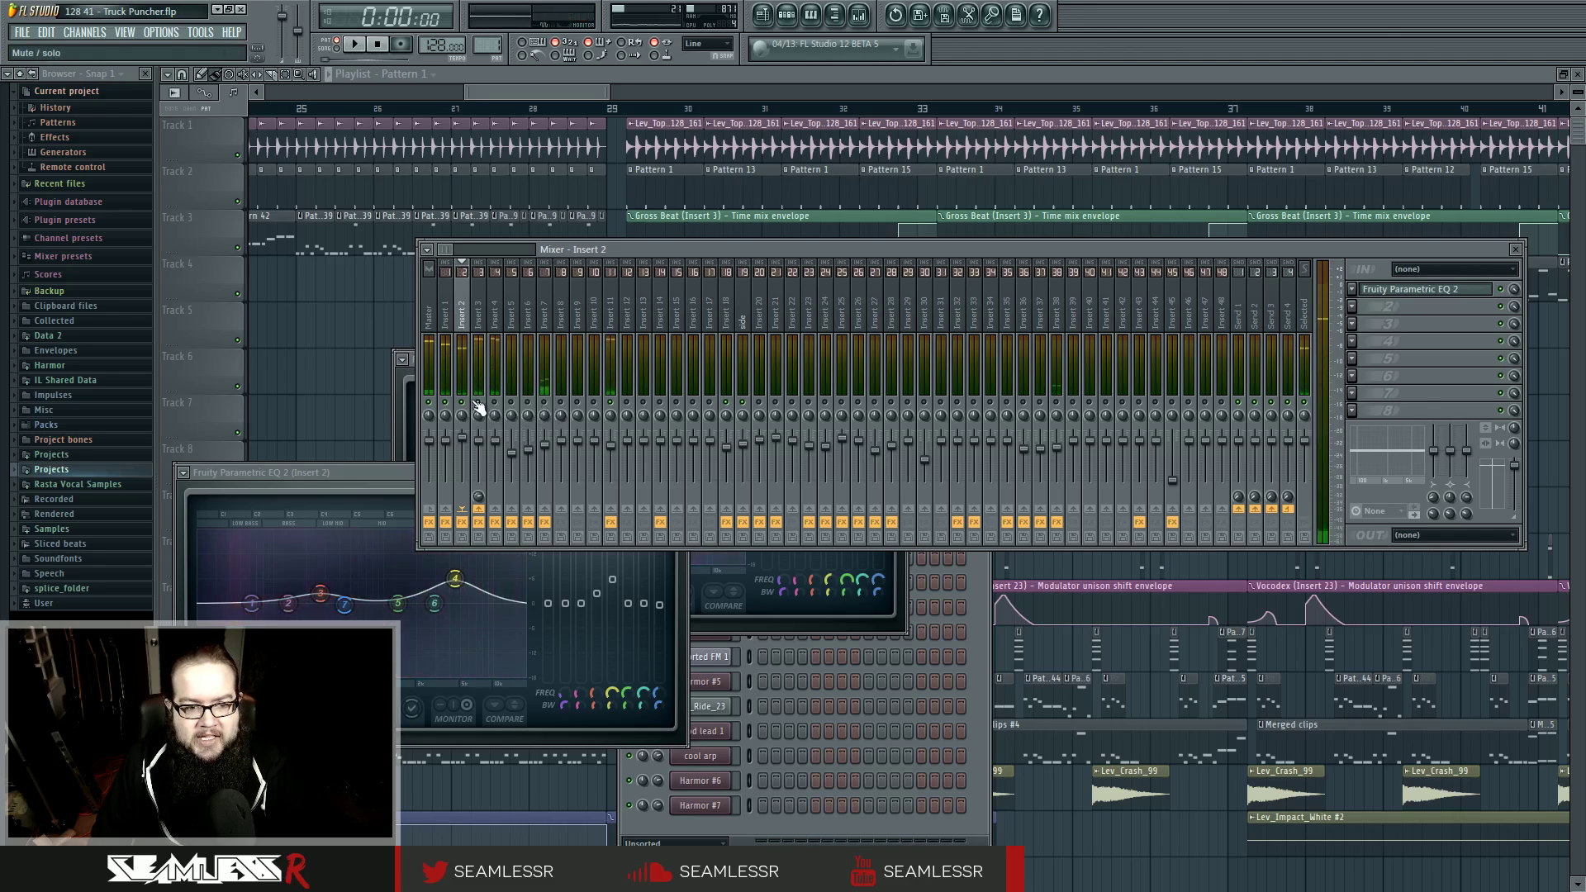
# - Play Pattern 1 in short passes and select the Insert 4 mixer track to check its effects and level
pyautogui.press('space')
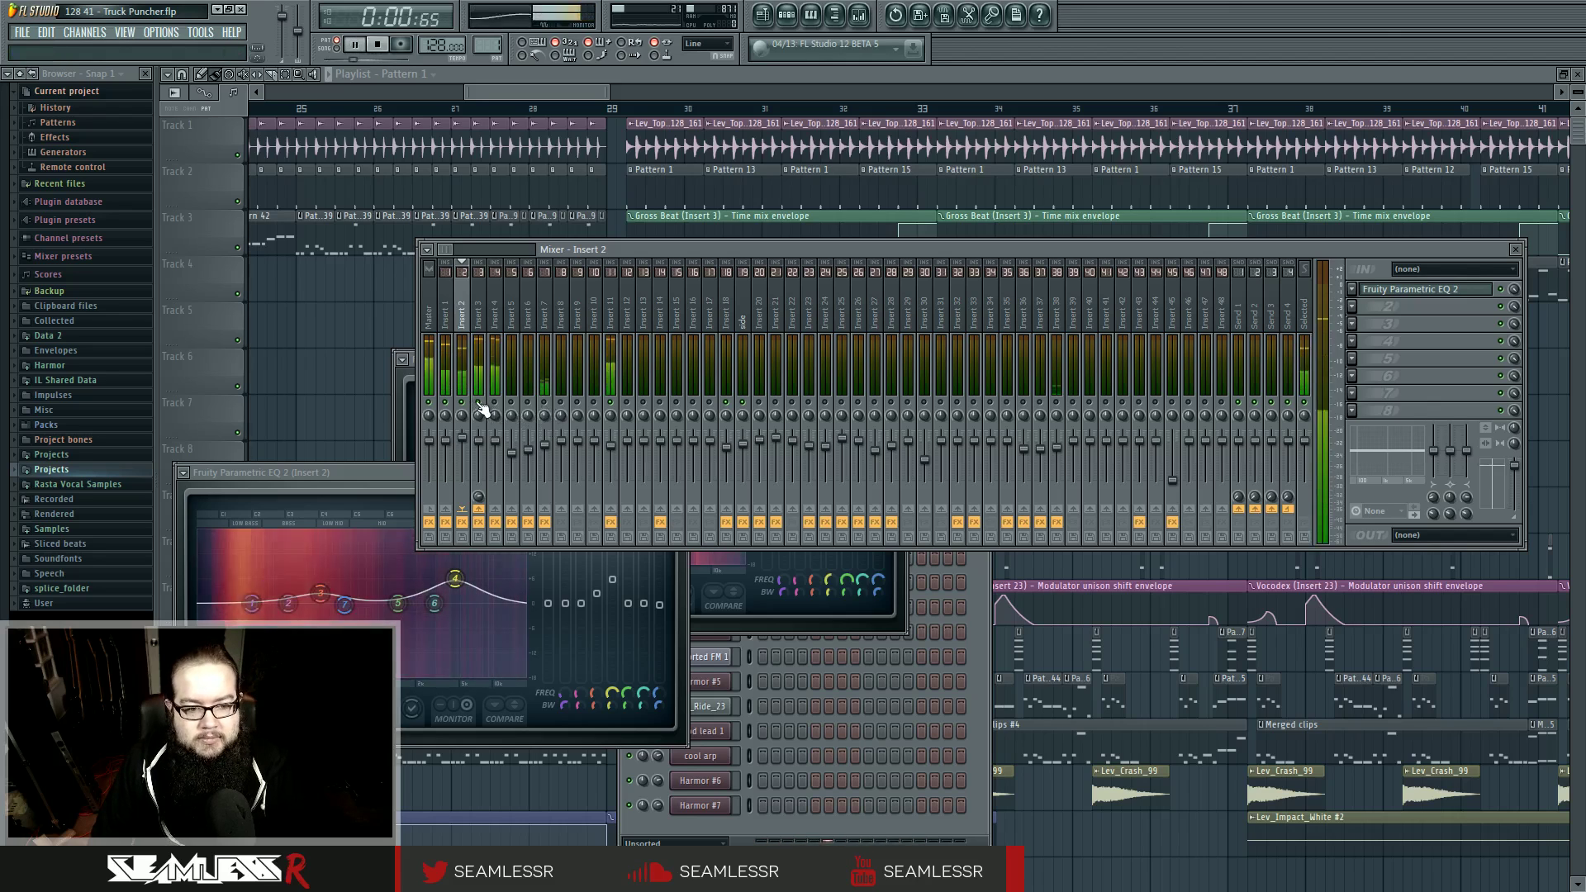
pyautogui.press('space')
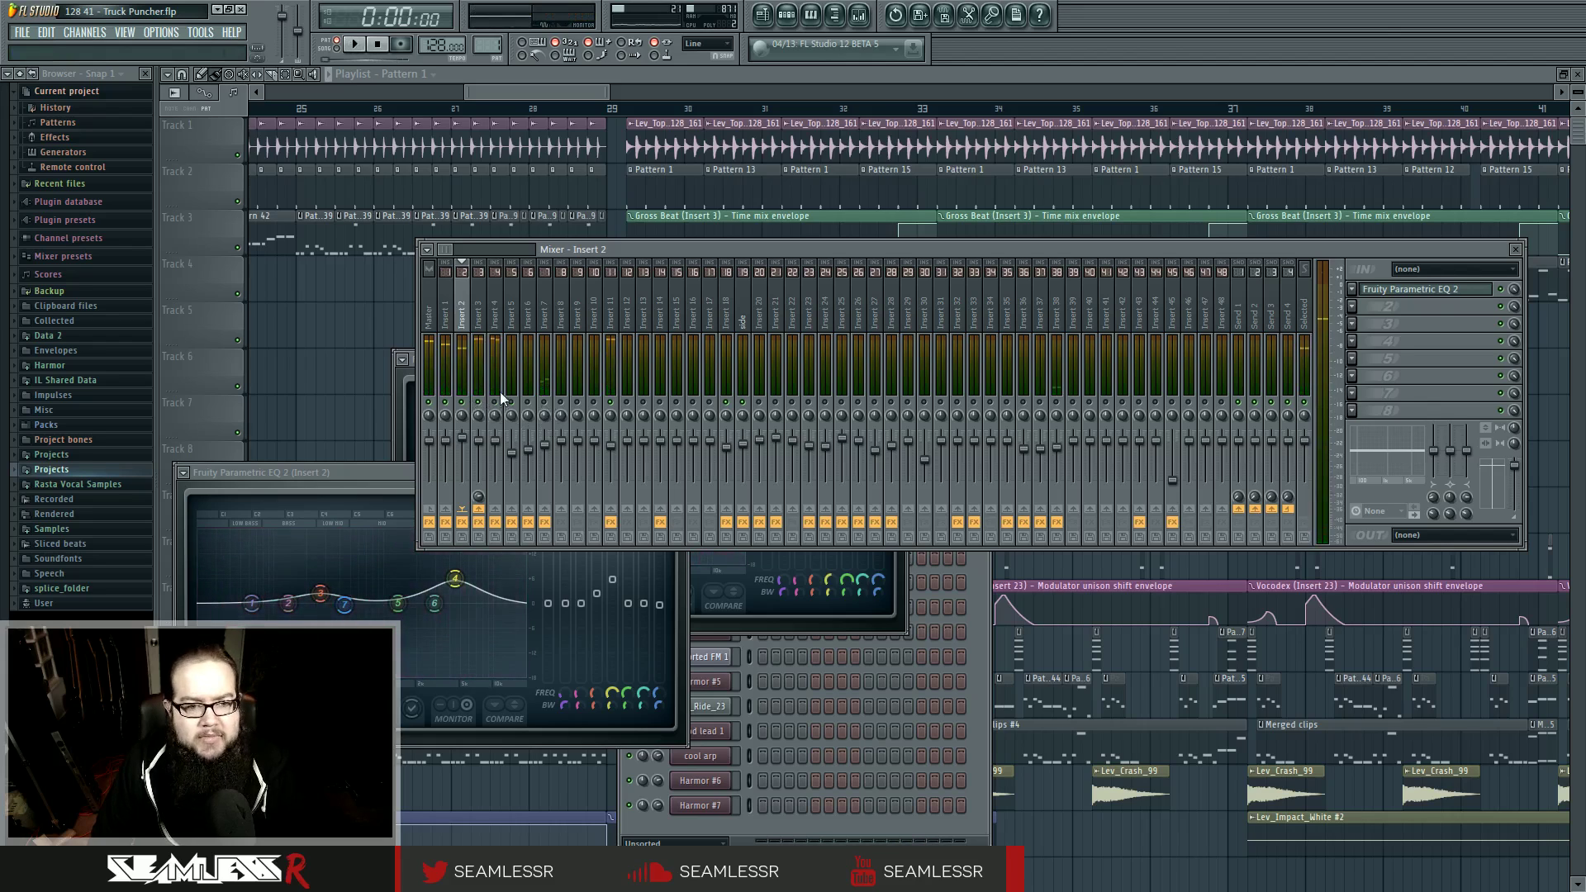
pyautogui.click(499, 392)
pyautogui.press('space')
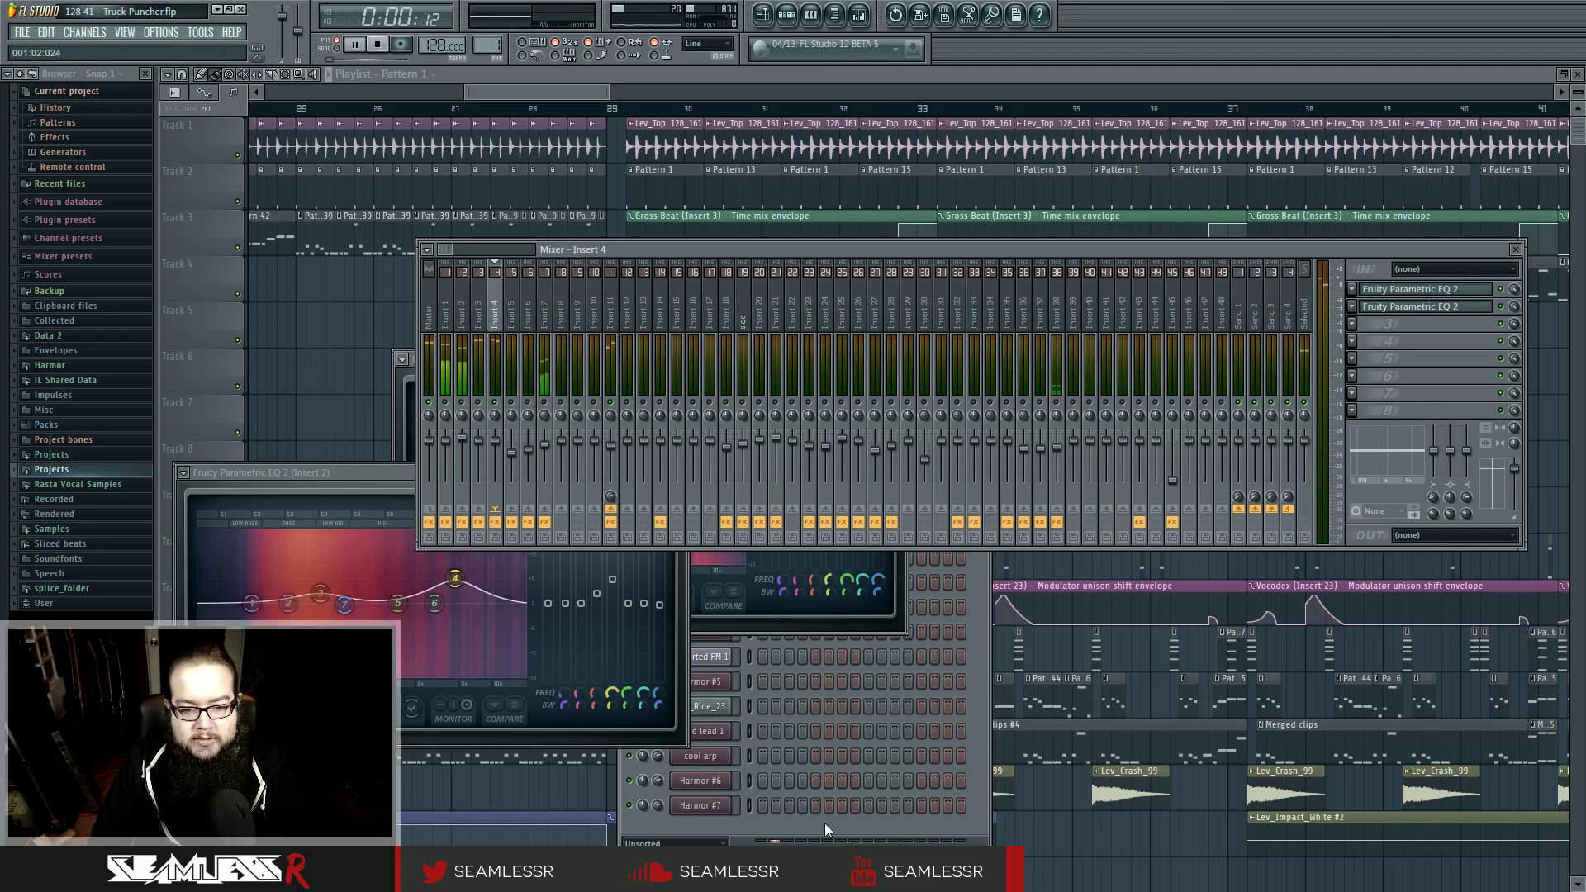
# - Open the channel settings of the Au5-Snare Tight 1 channel, stop playback and preview its sample
pyautogui.click(824, 823)
pyautogui.click(699, 384)
pyautogui.press('space')
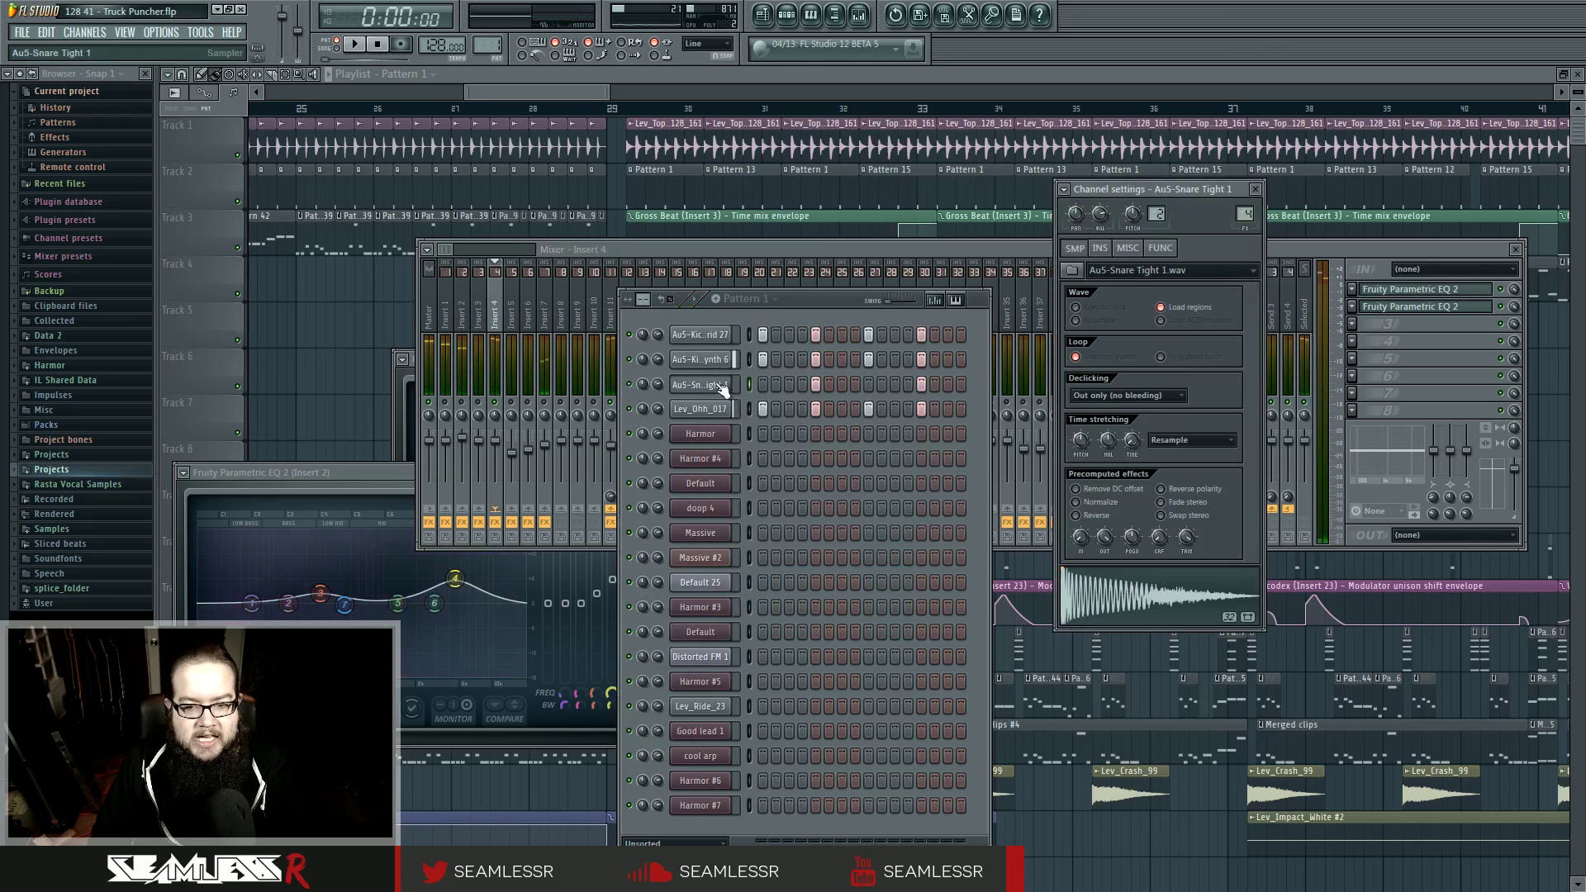
pyautogui.click(1126, 585)
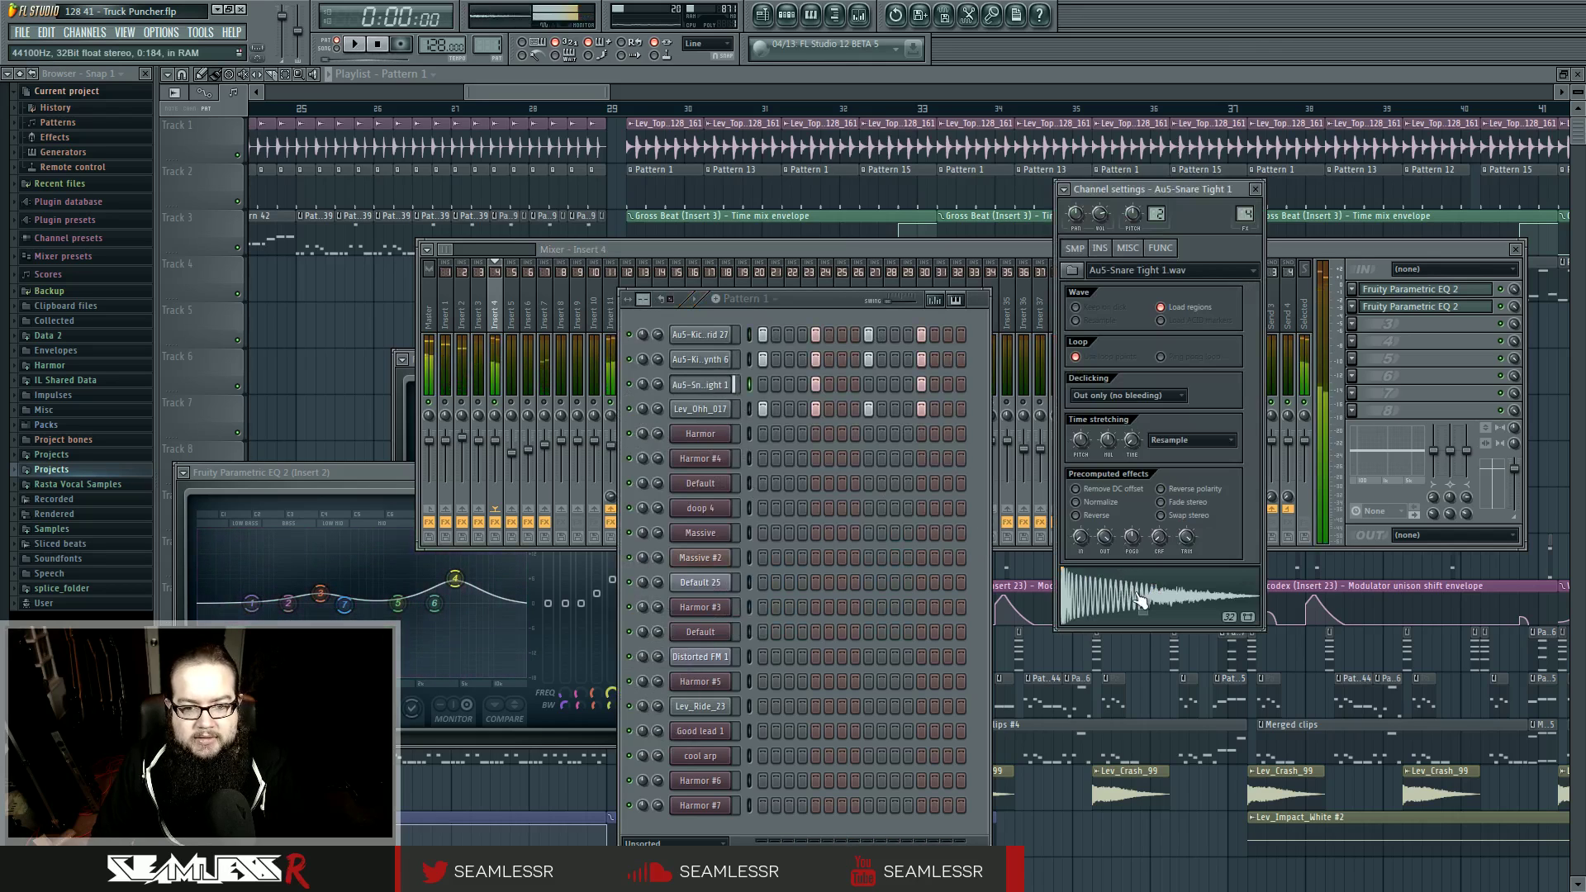
# - Open both Fruity Parametric EQ 2 effects on the Insert 4 mixer track and compare their curves with playback
pyautogui.click(1430, 291)
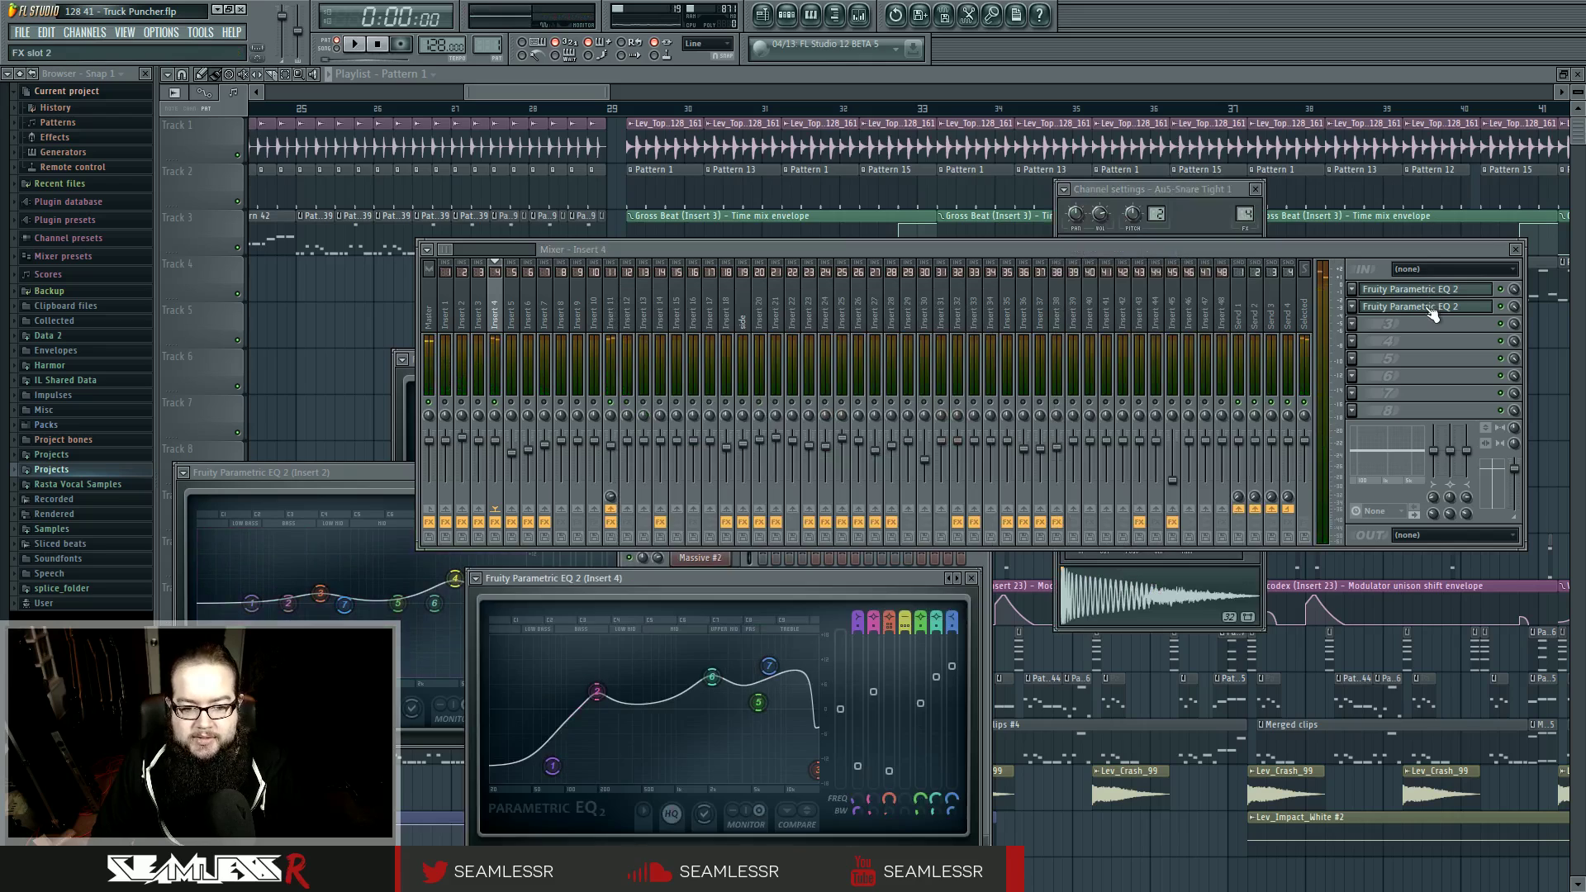
pyautogui.click(1433, 308)
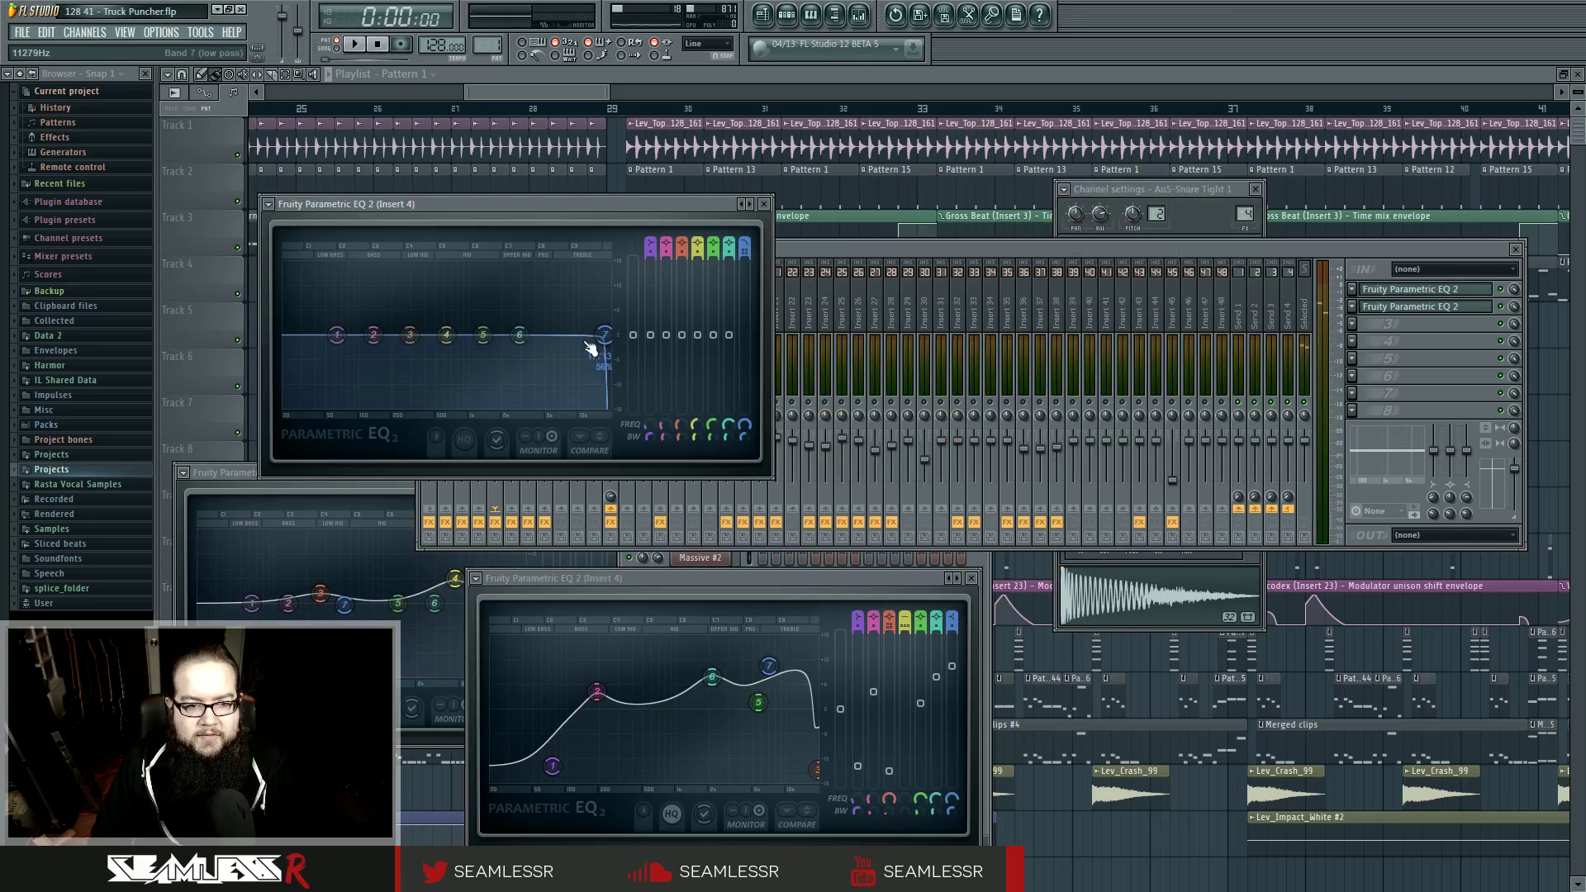
pyautogui.press('space')
pyautogui.press('space')
pyautogui.moveTo(612, 353); pyautogui.dragTo(609, 348)
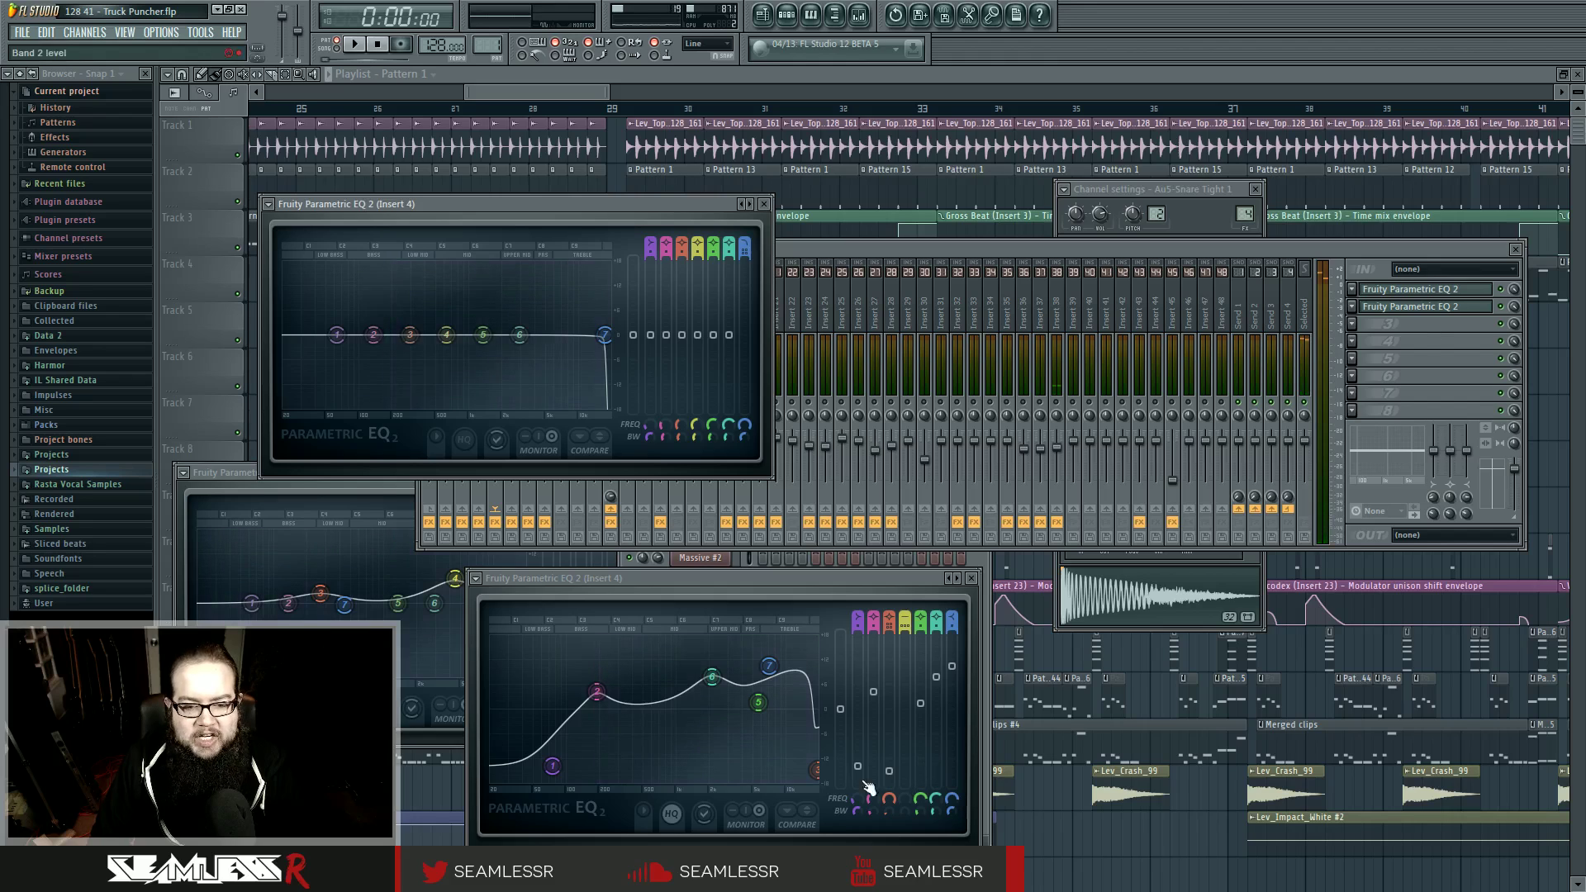
pyautogui.click(881, 255)
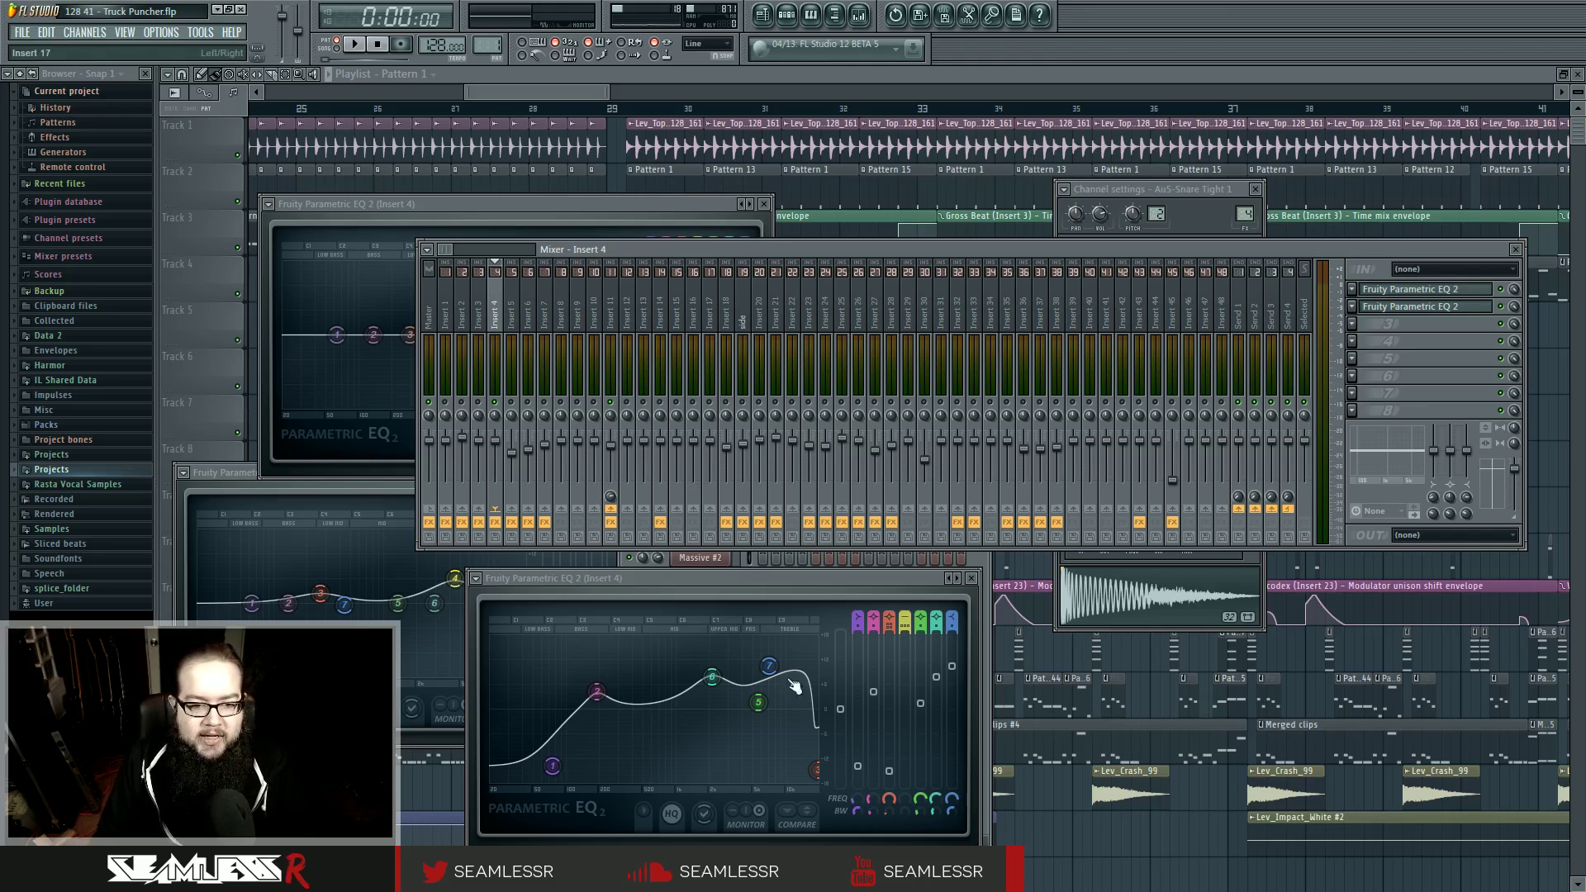
pyautogui.moveTo(744, 577); pyautogui.dragTo(742, 568)
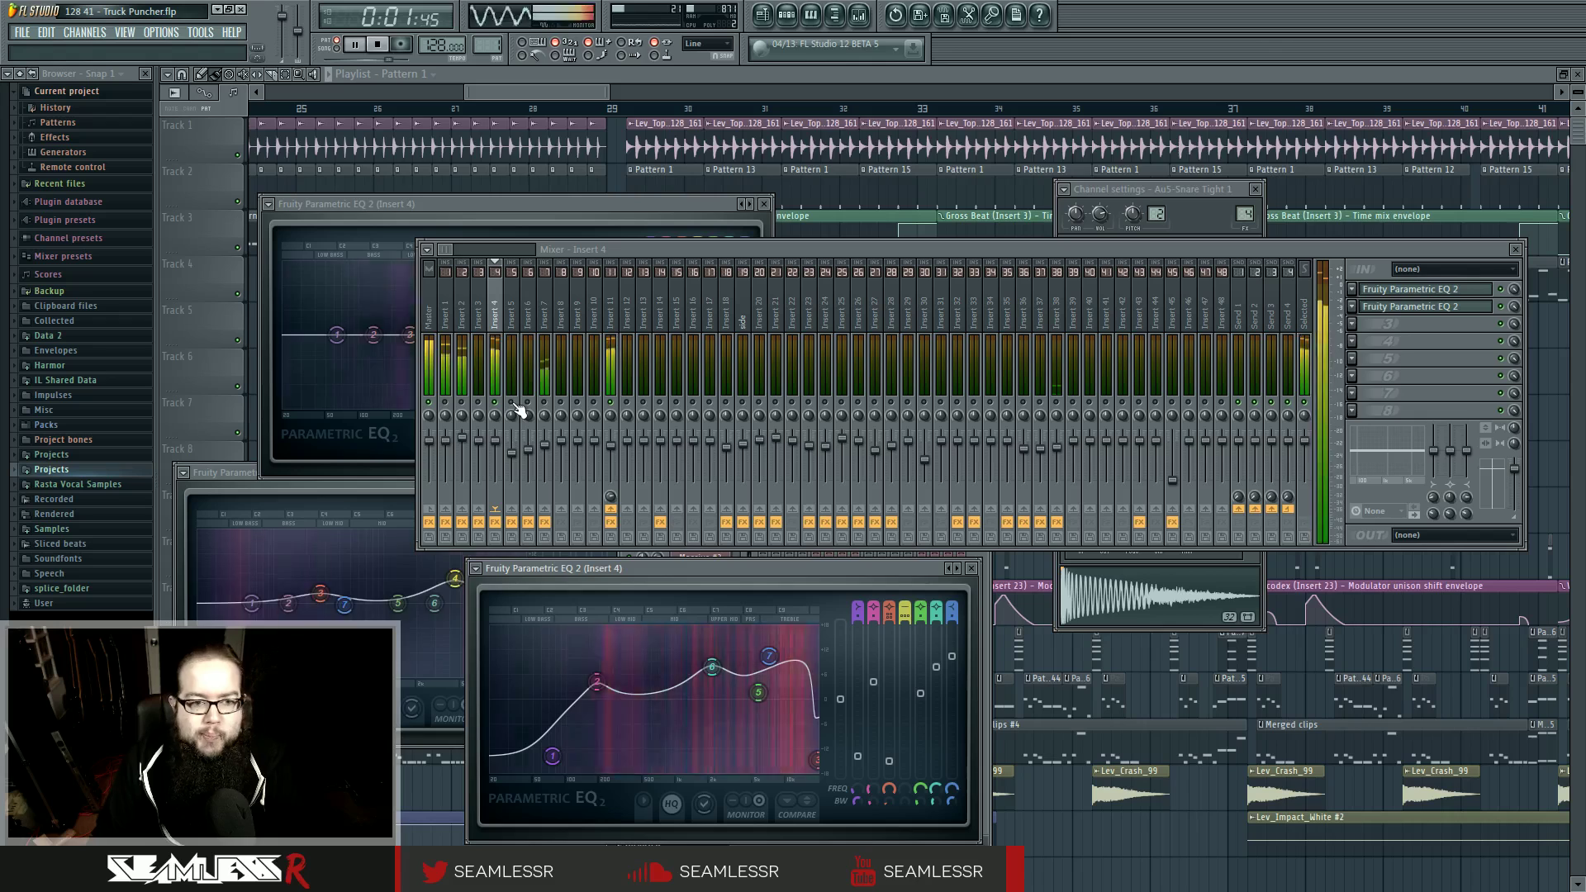
# - Check the Lev_Toploop_128_161 clip's settings, play from bar 29 and examine Insert 5's effects, including Fruity Delay Bank
pyautogui.click(670, 146)
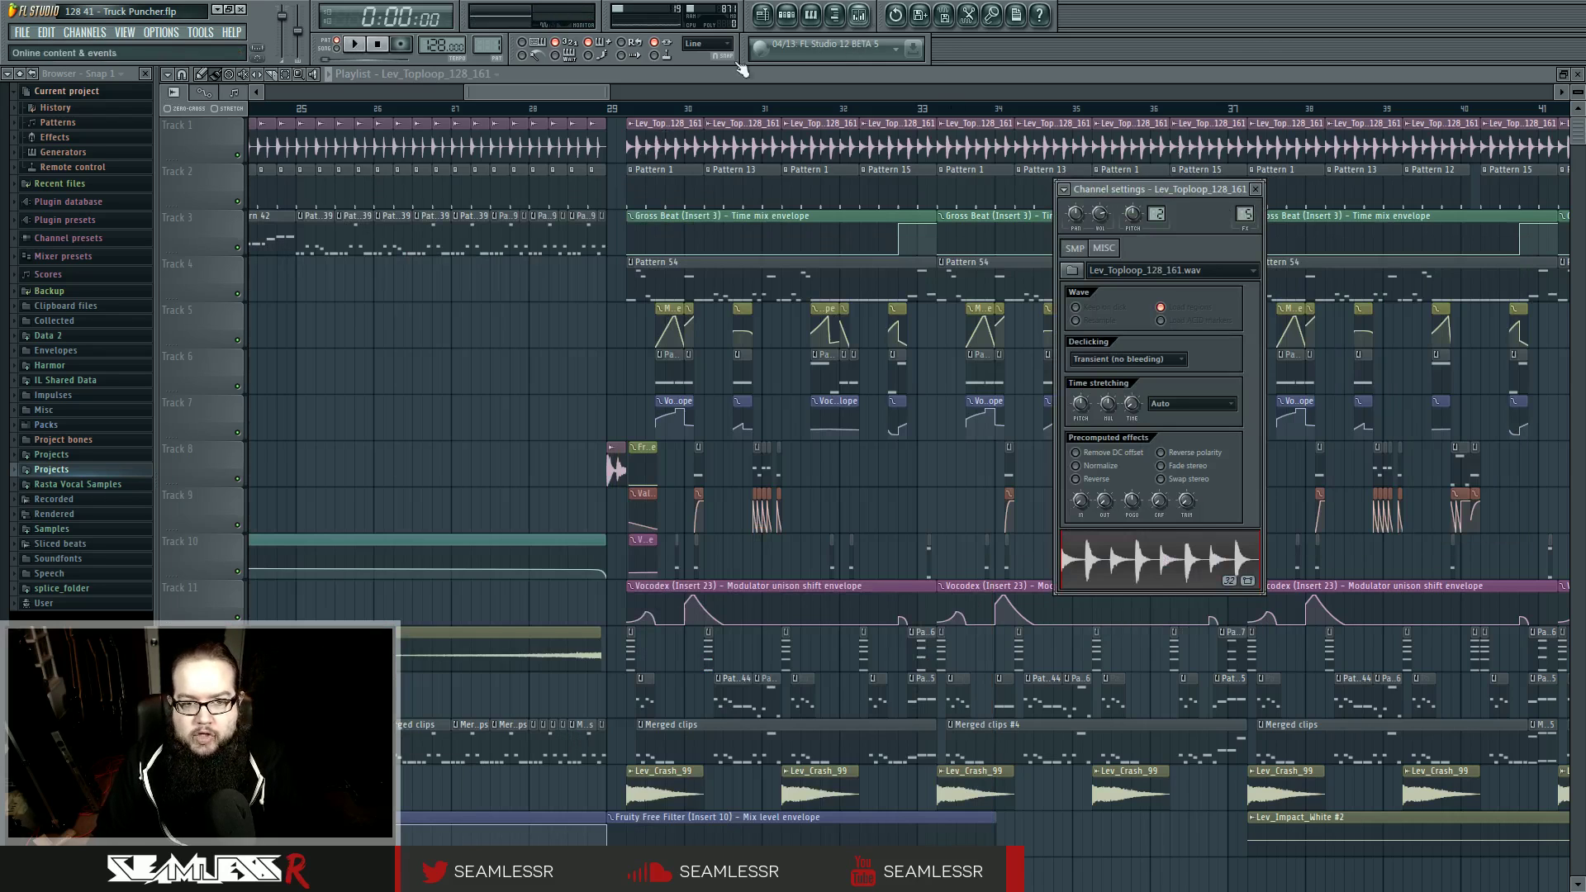
pyautogui.click(630, 110)
pyautogui.press('F9')
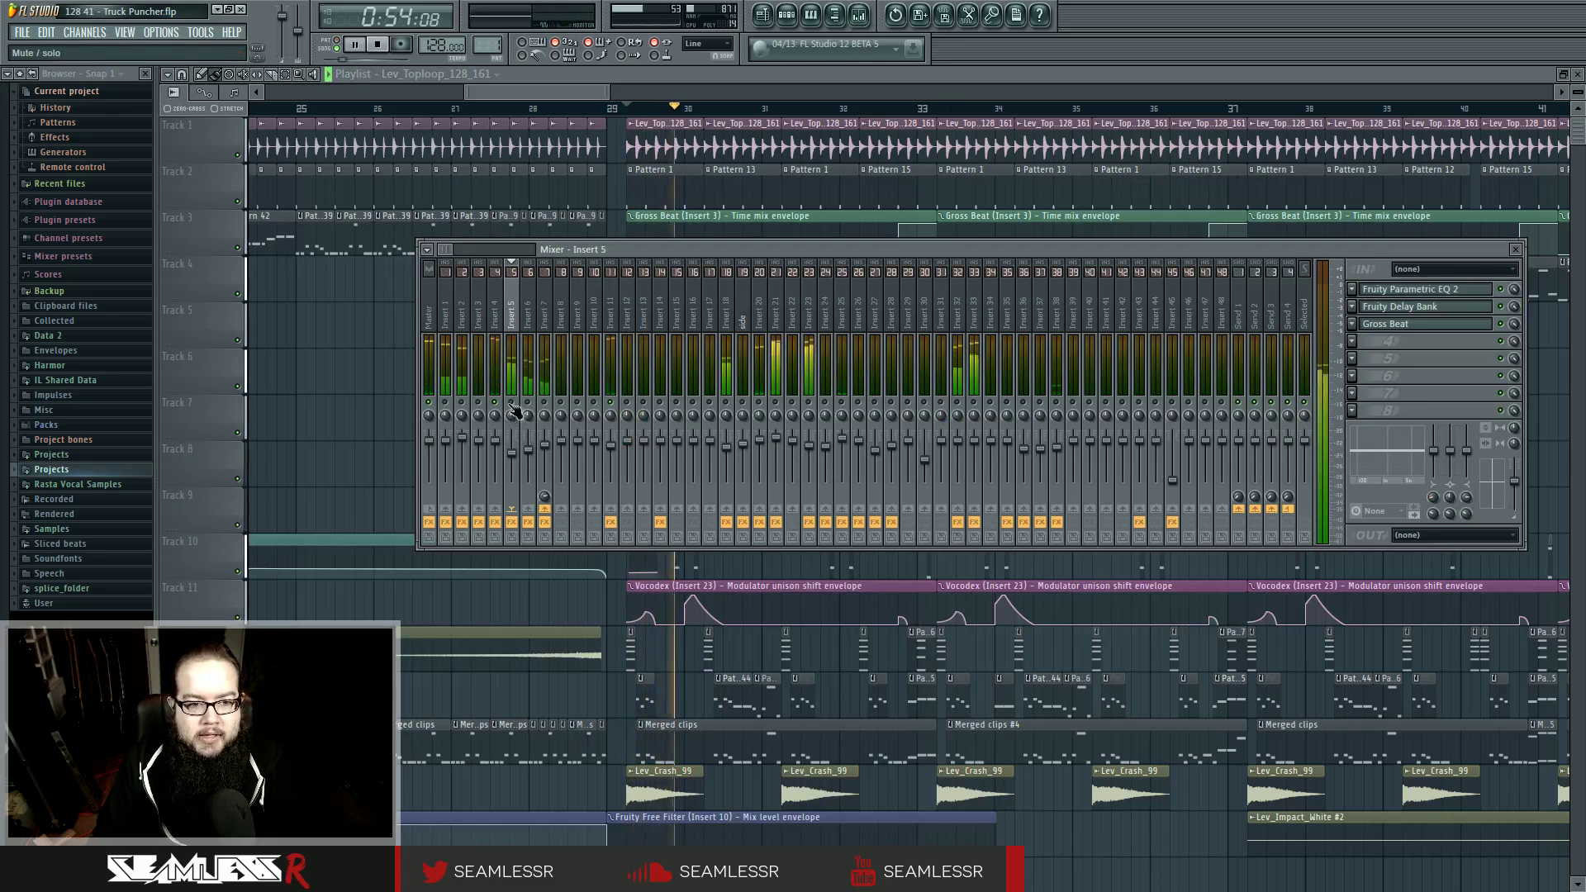
pyautogui.press('space')
pyautogui.click(1454, 308)
pyautogui.click(1456, 311)
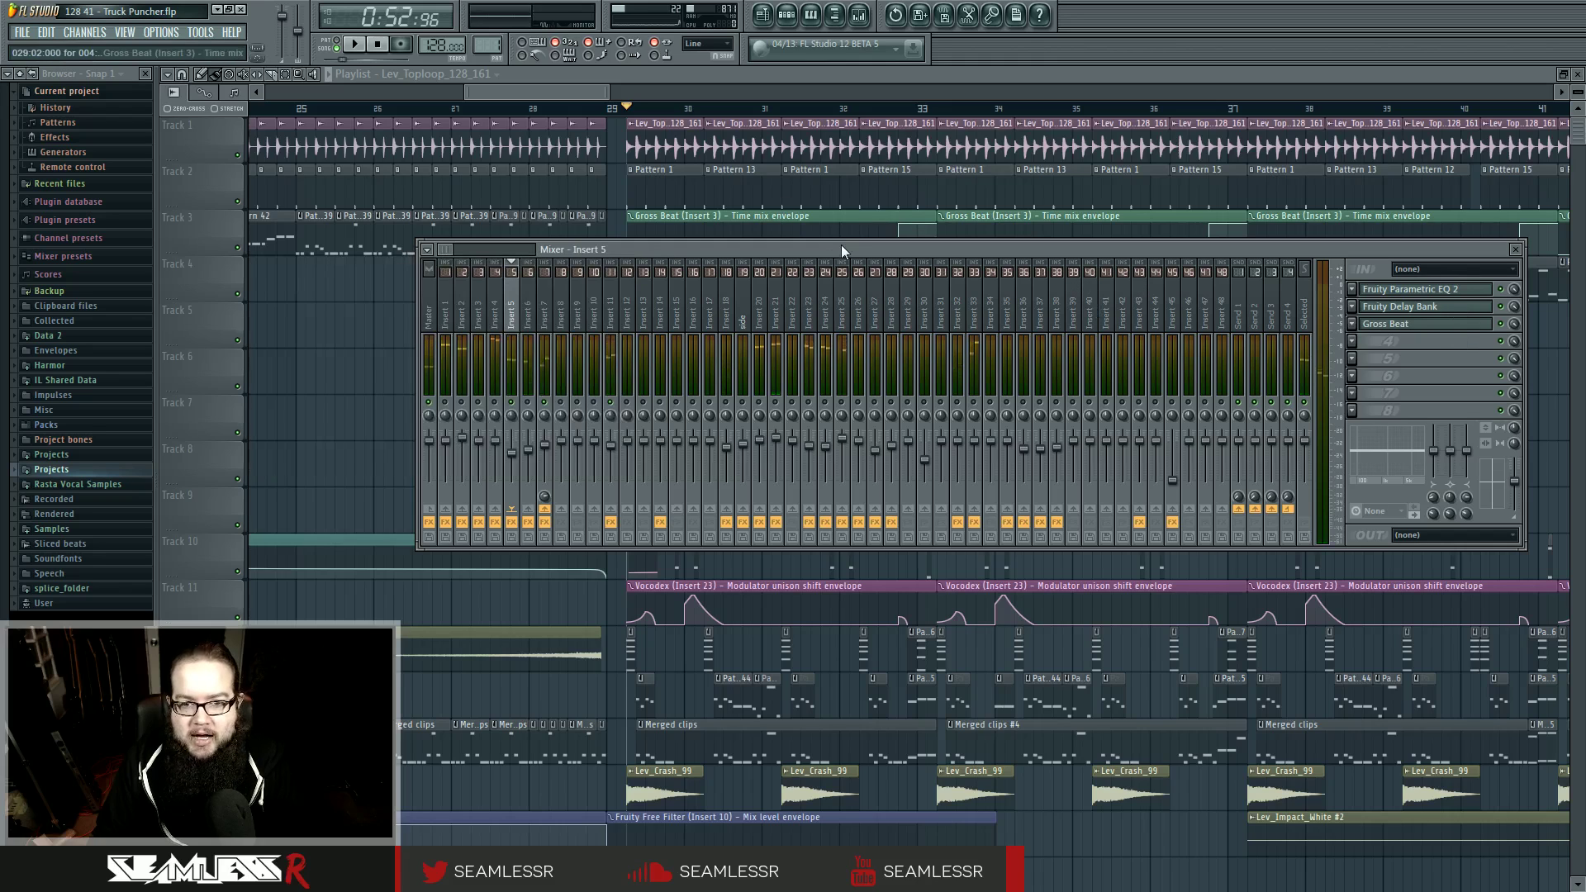
# - Move the mixer lower over the playlist and play the passage before bar 33 with the mixer hidden, and show it again
pyautogui.moveTo(841, 245); pyautogui.dragTo(826, 304)
pyautogui.press('space')
pyautogui.press('F9')
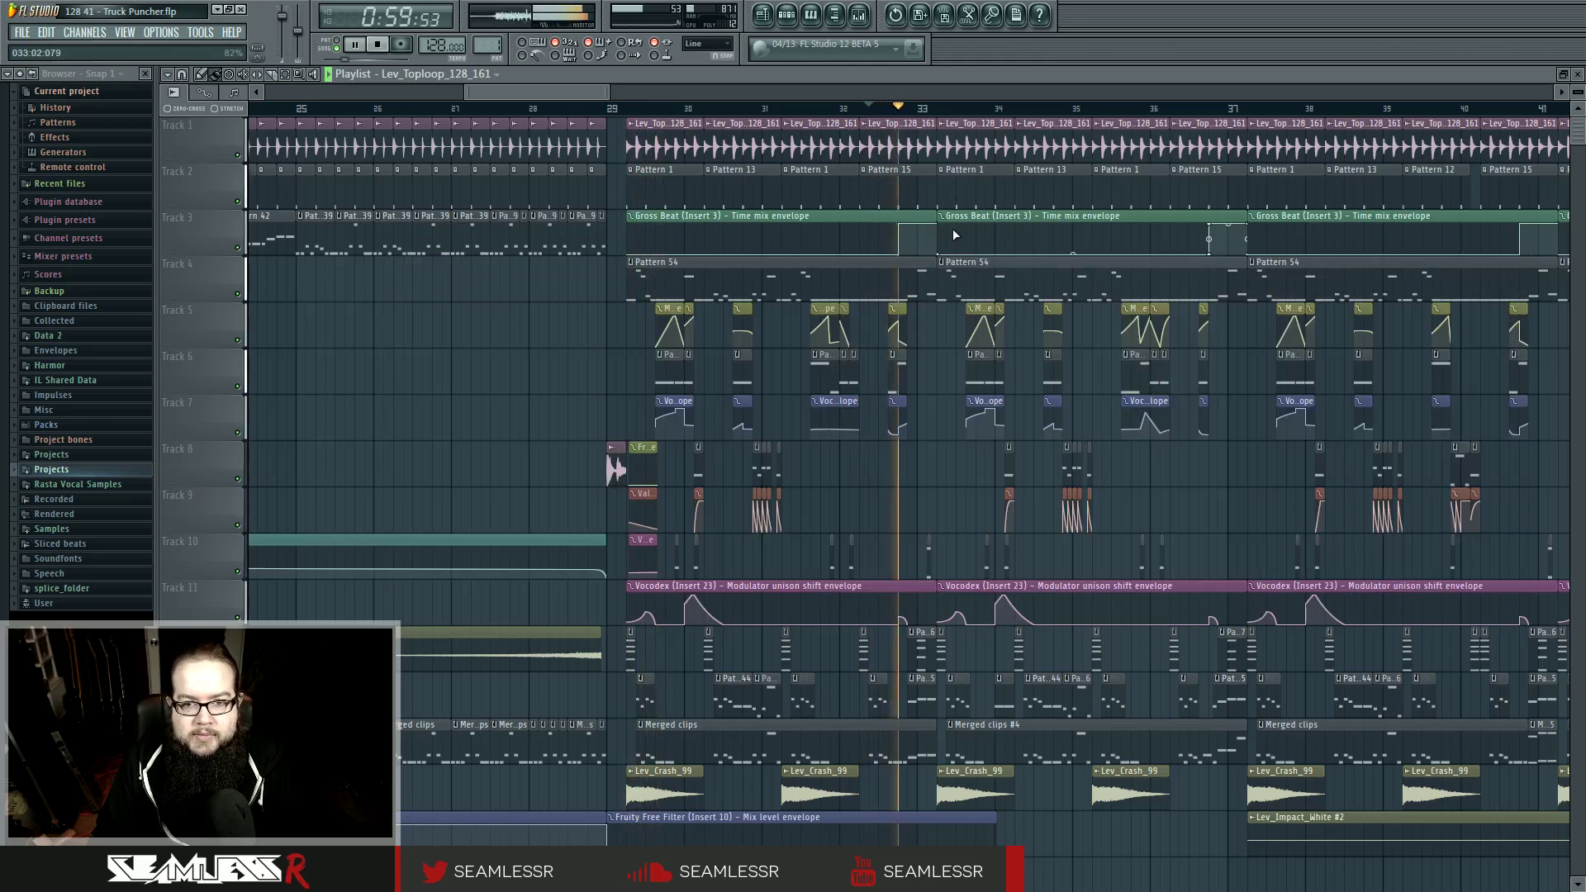
pyautogui.press('space')
pyautogui.press('F9')
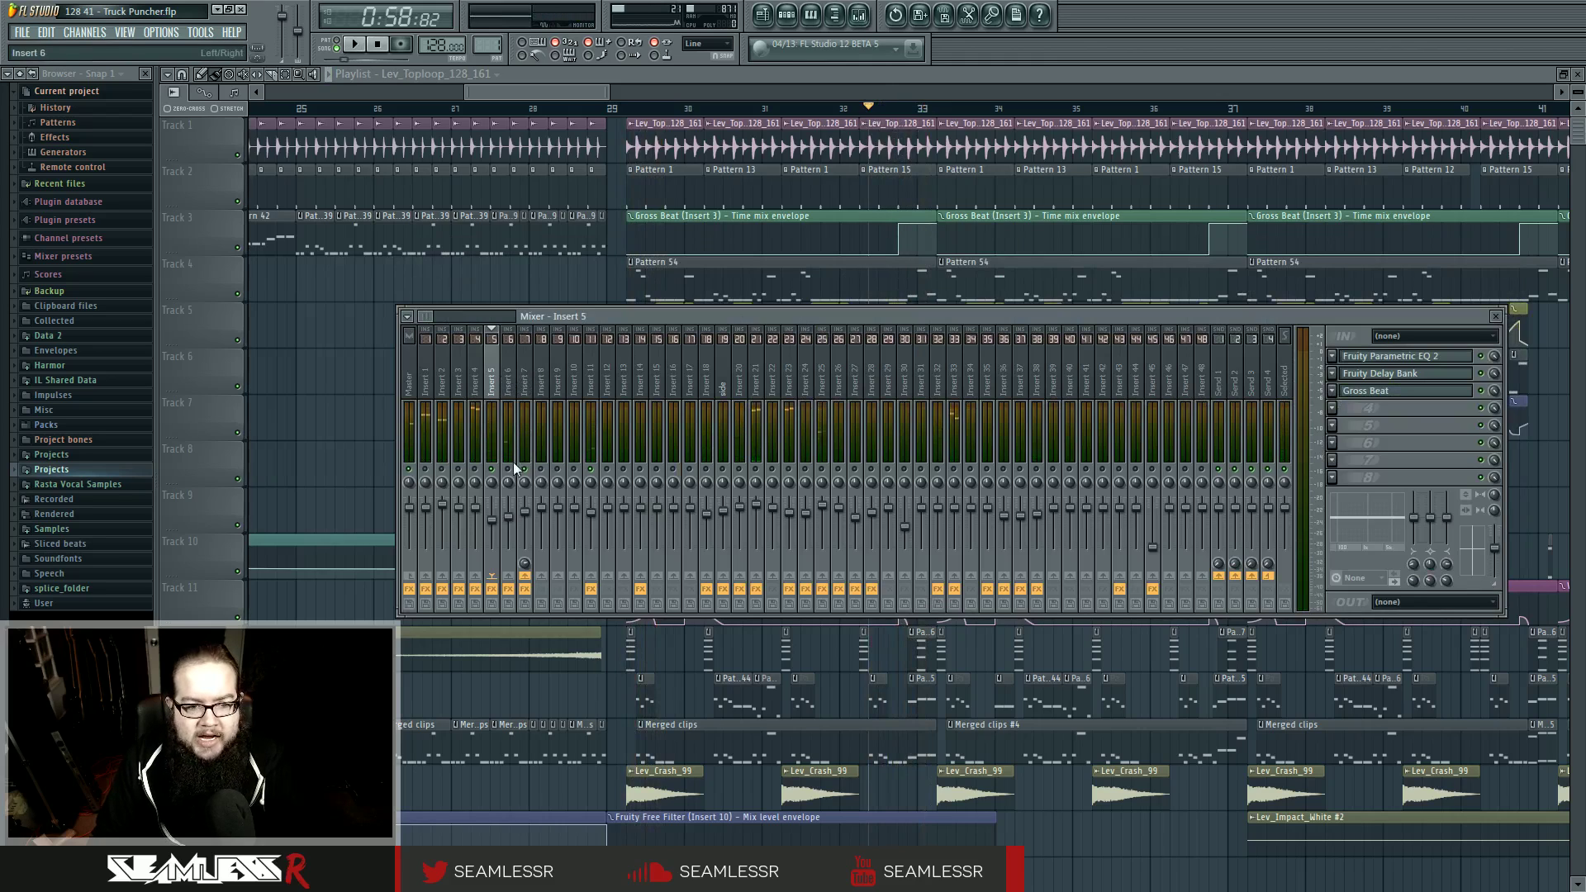
# - Play the passage to check the mixer levels, show the Unsorted channels and open the Lev_Ride_23 channel's settings
pyautogui.press('space')
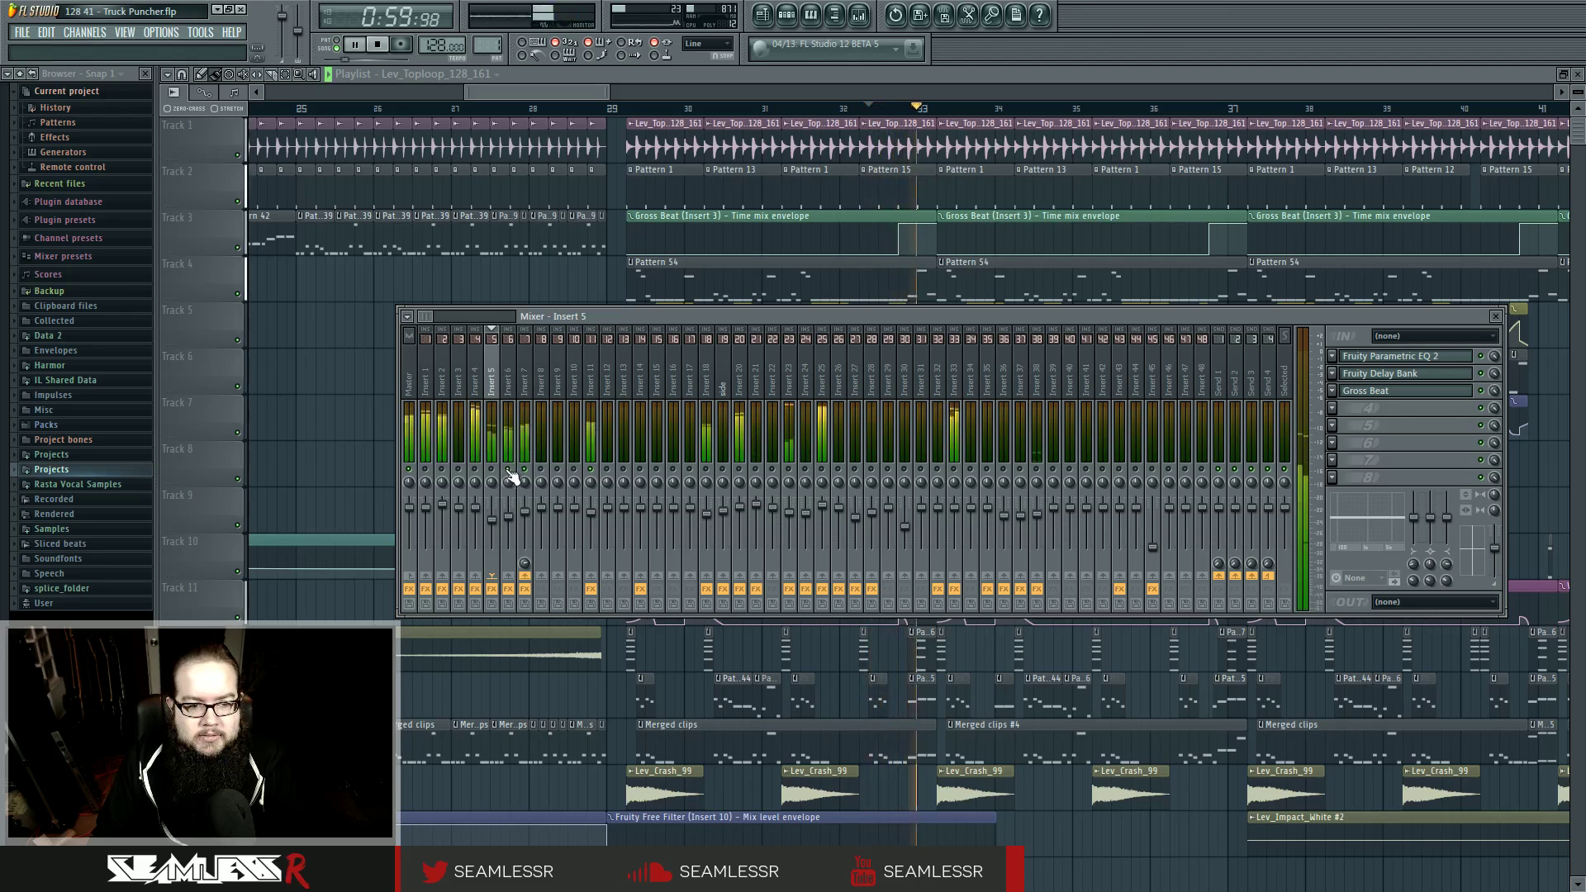
pyautogui.press('space')
pyautogui.click(786, 19)
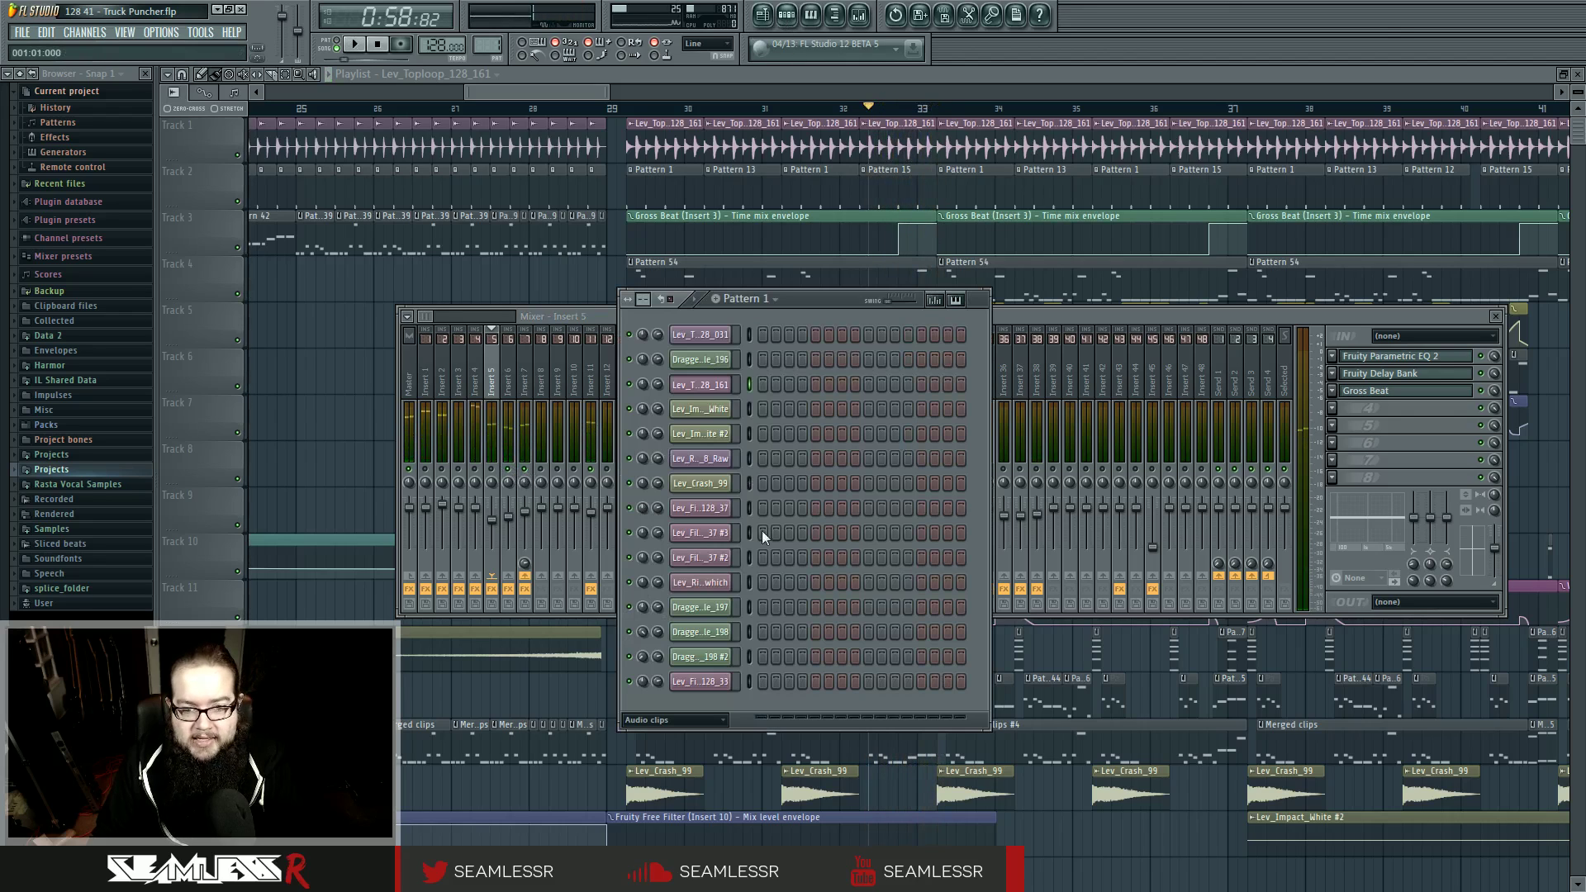
pyautogui.click(702, 721)
pyautogui.click(686, 788)
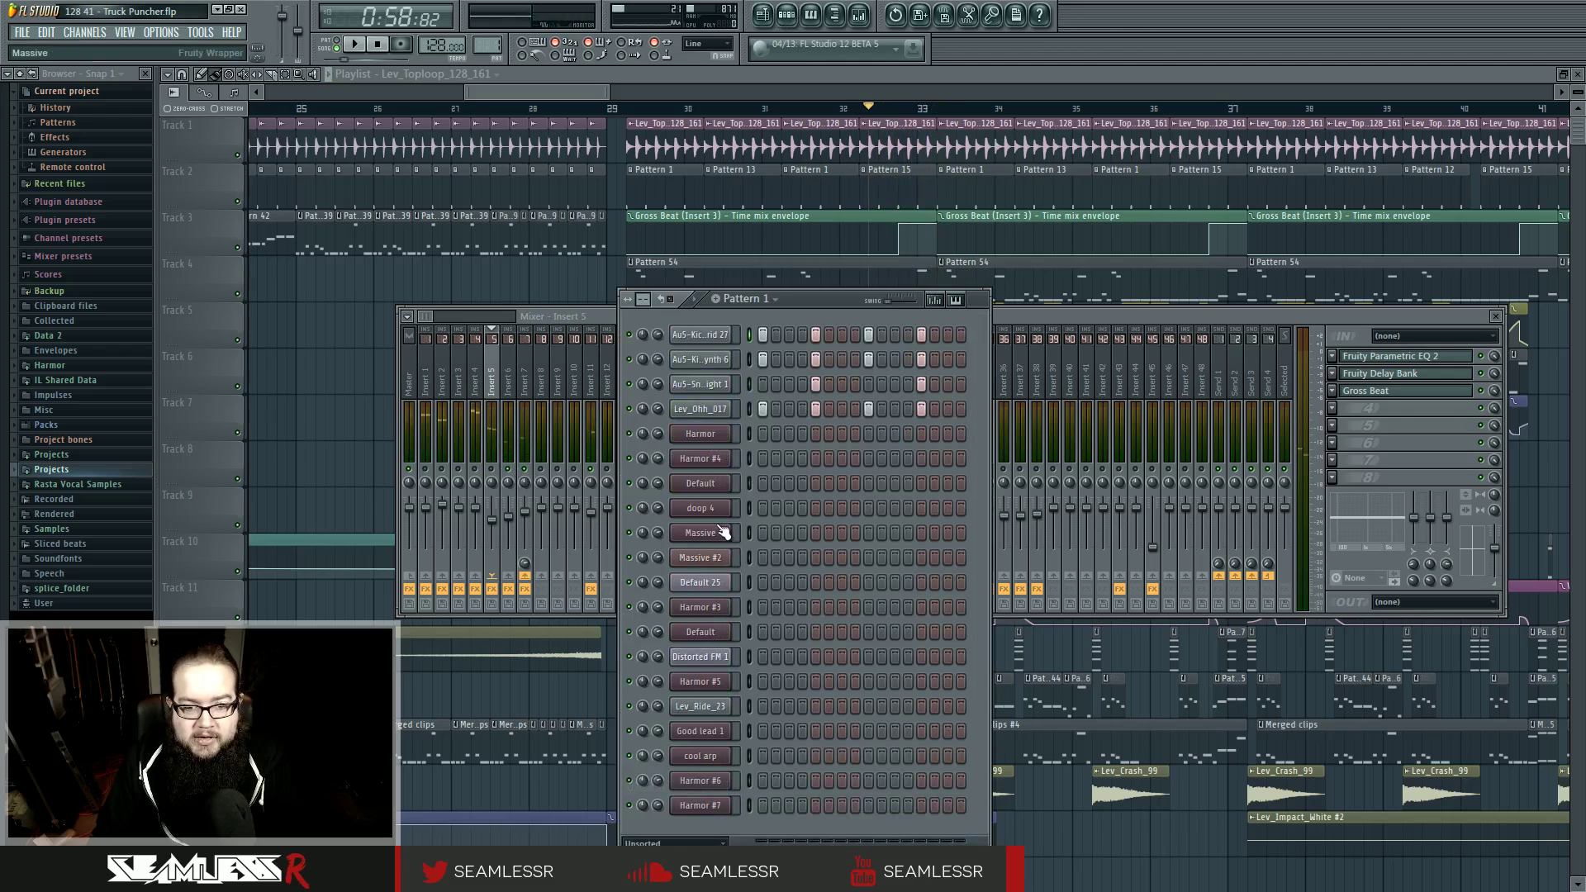
pyautogui.click(723, 707)
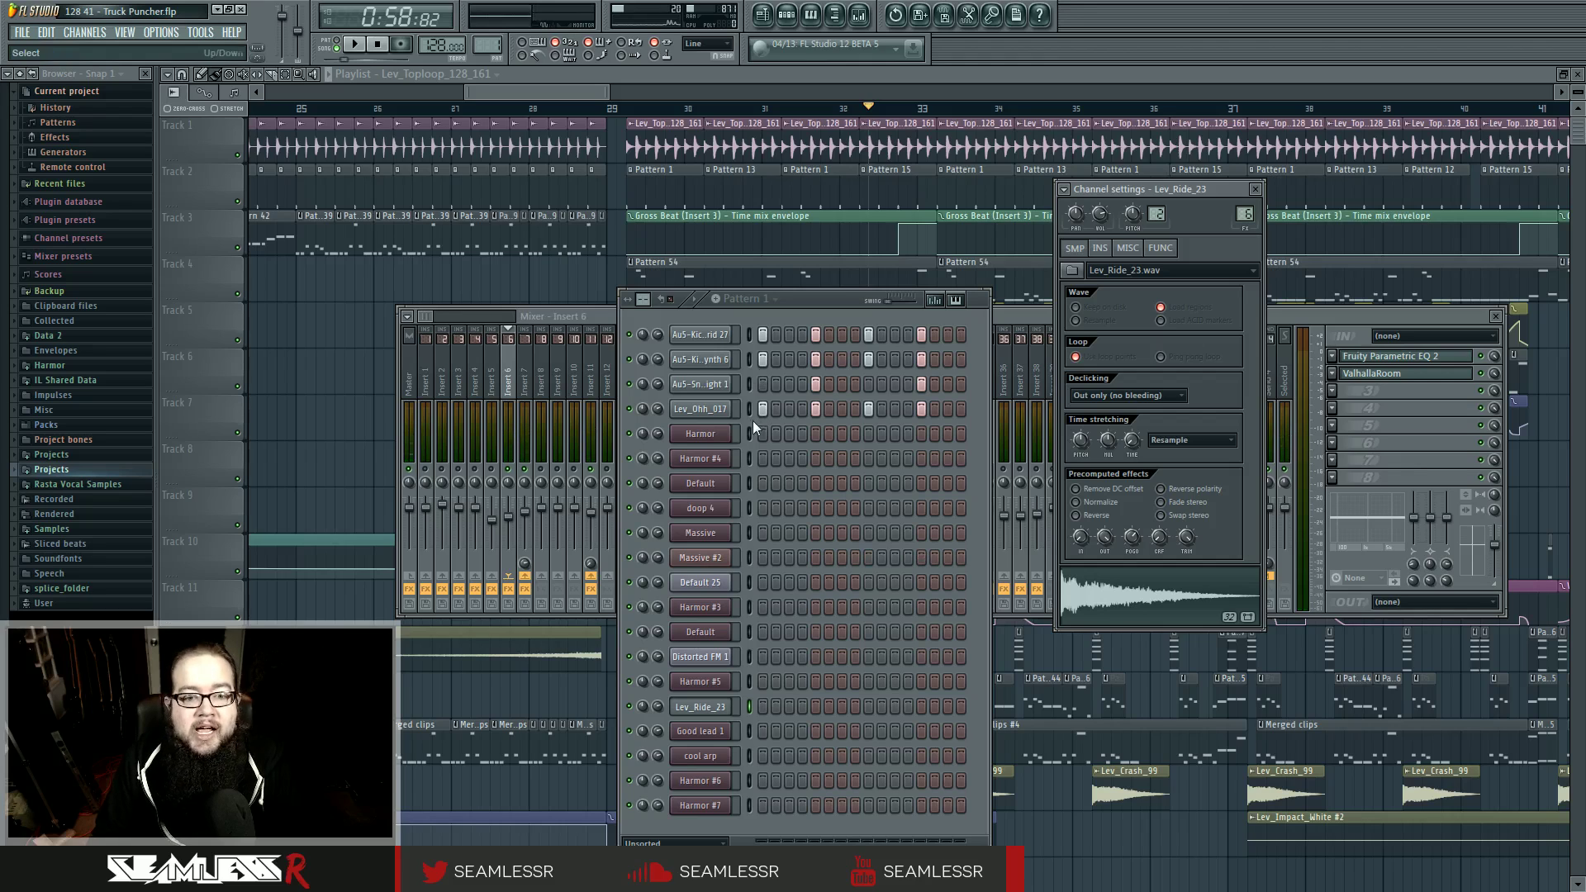
# - Open the Lev_Ohh_017 channel's settings and play the passage briefly to hear it in context
pyautogui.click(700, 409)
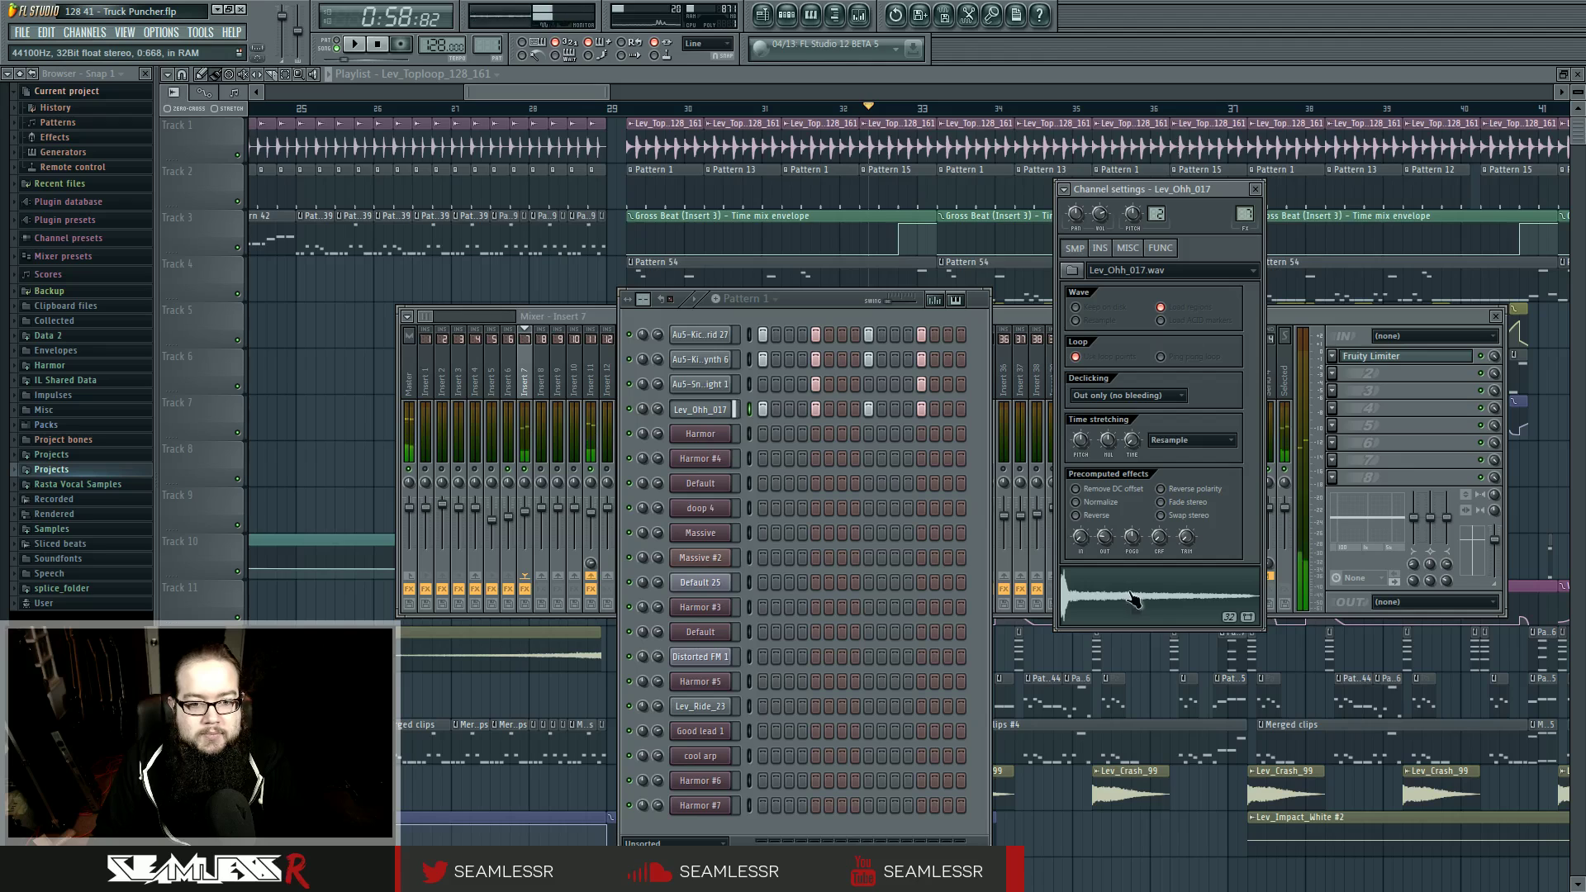
pyautogui.press('space')
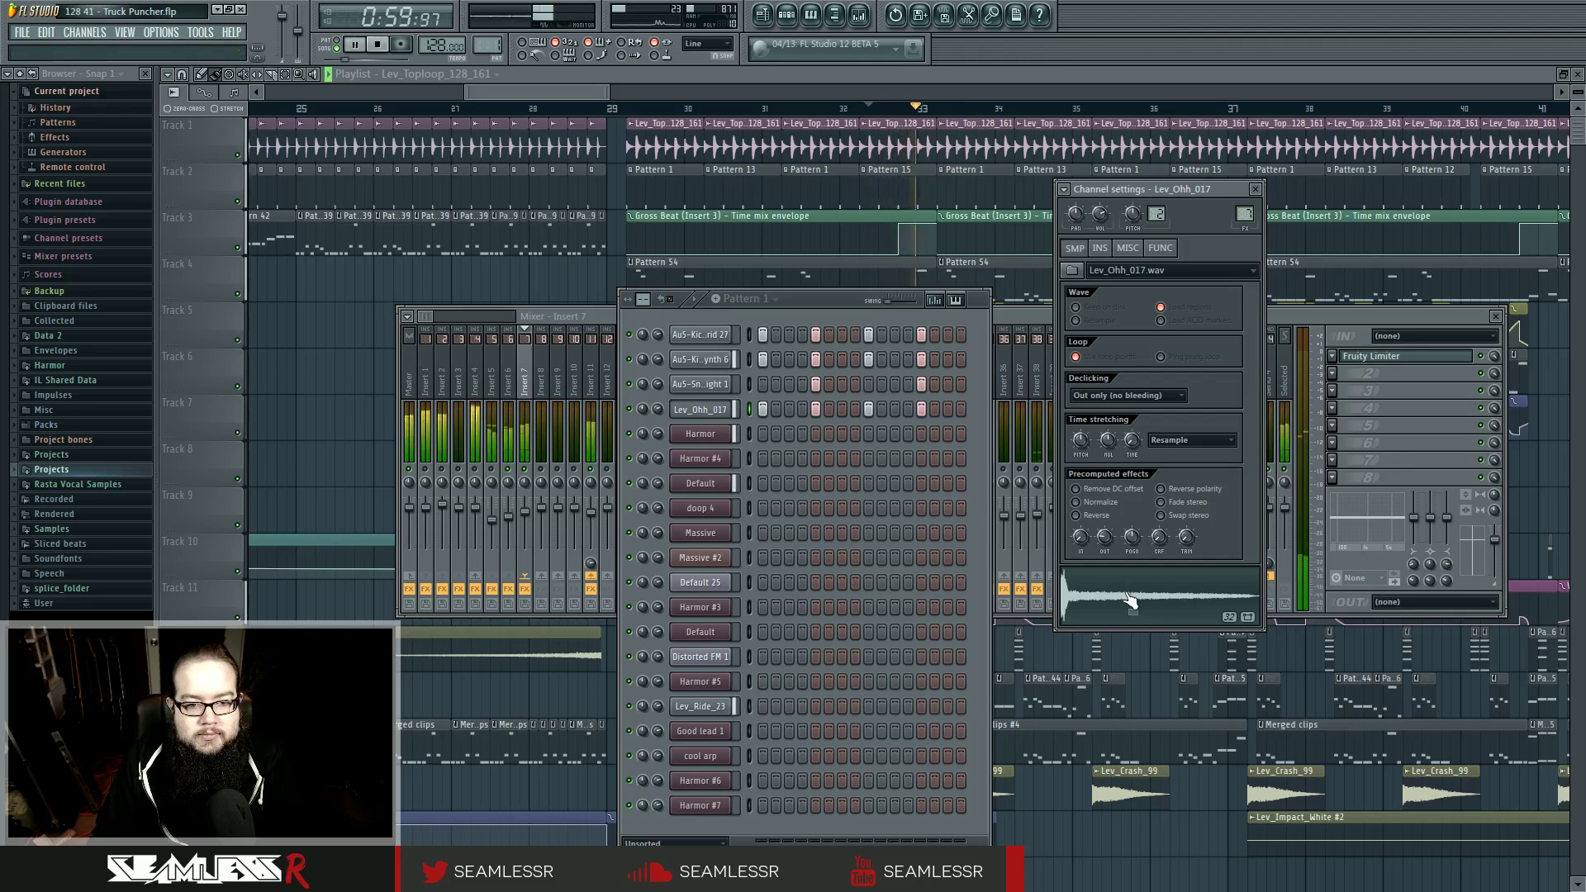
pyautogui.press('space')
# - Compare the effects and send routing of the Insert 5 and Insert 7 mixer tracks
pyautogui.click(522, 393)
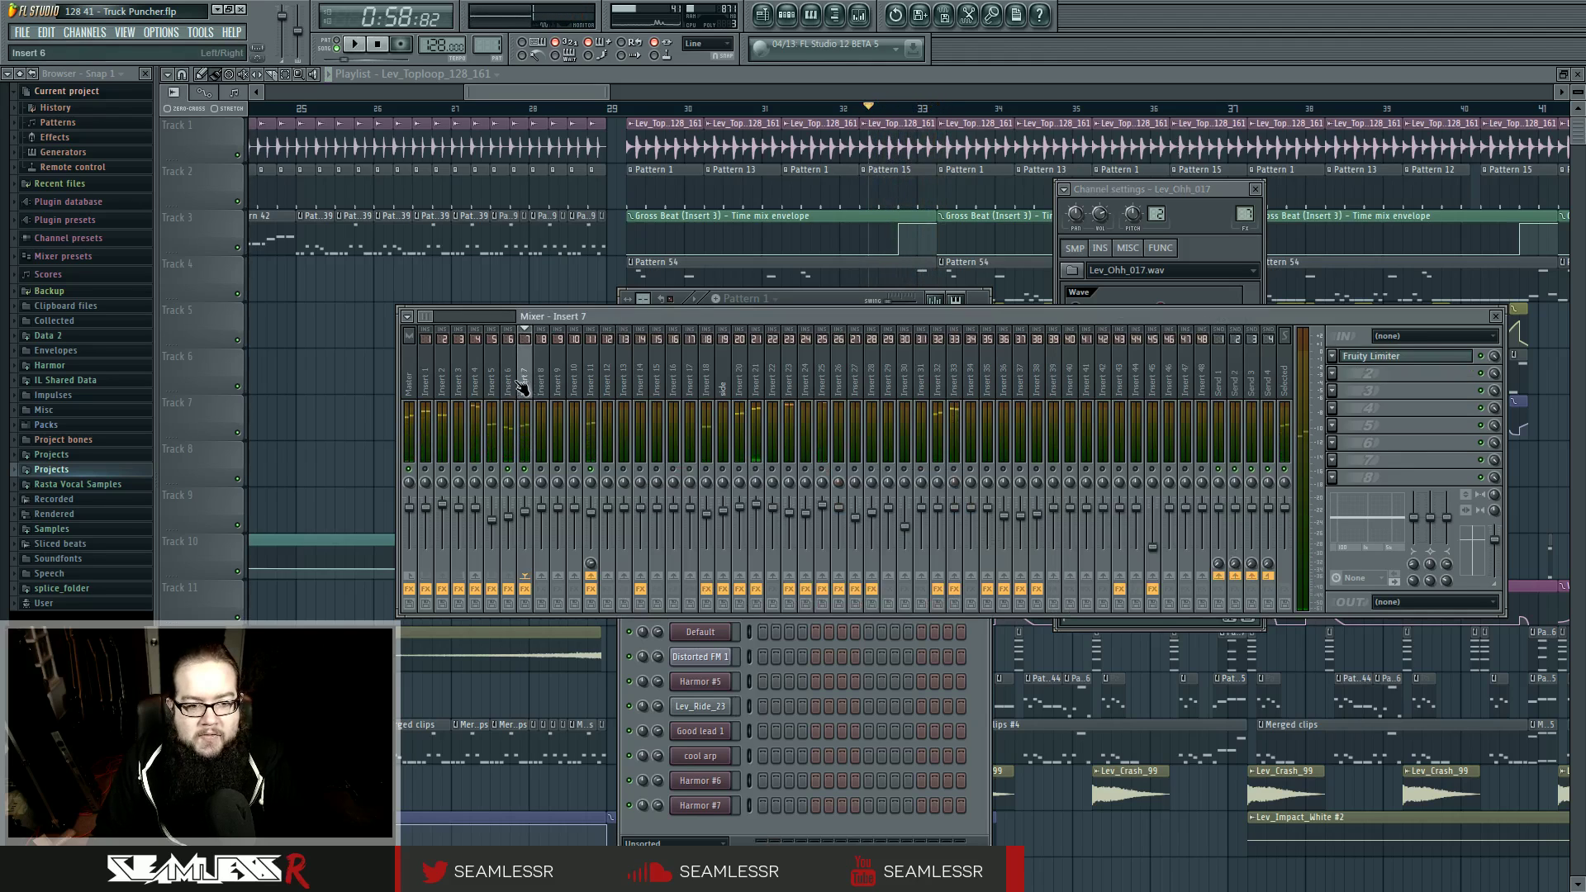
pyautogui.click(499, 384)
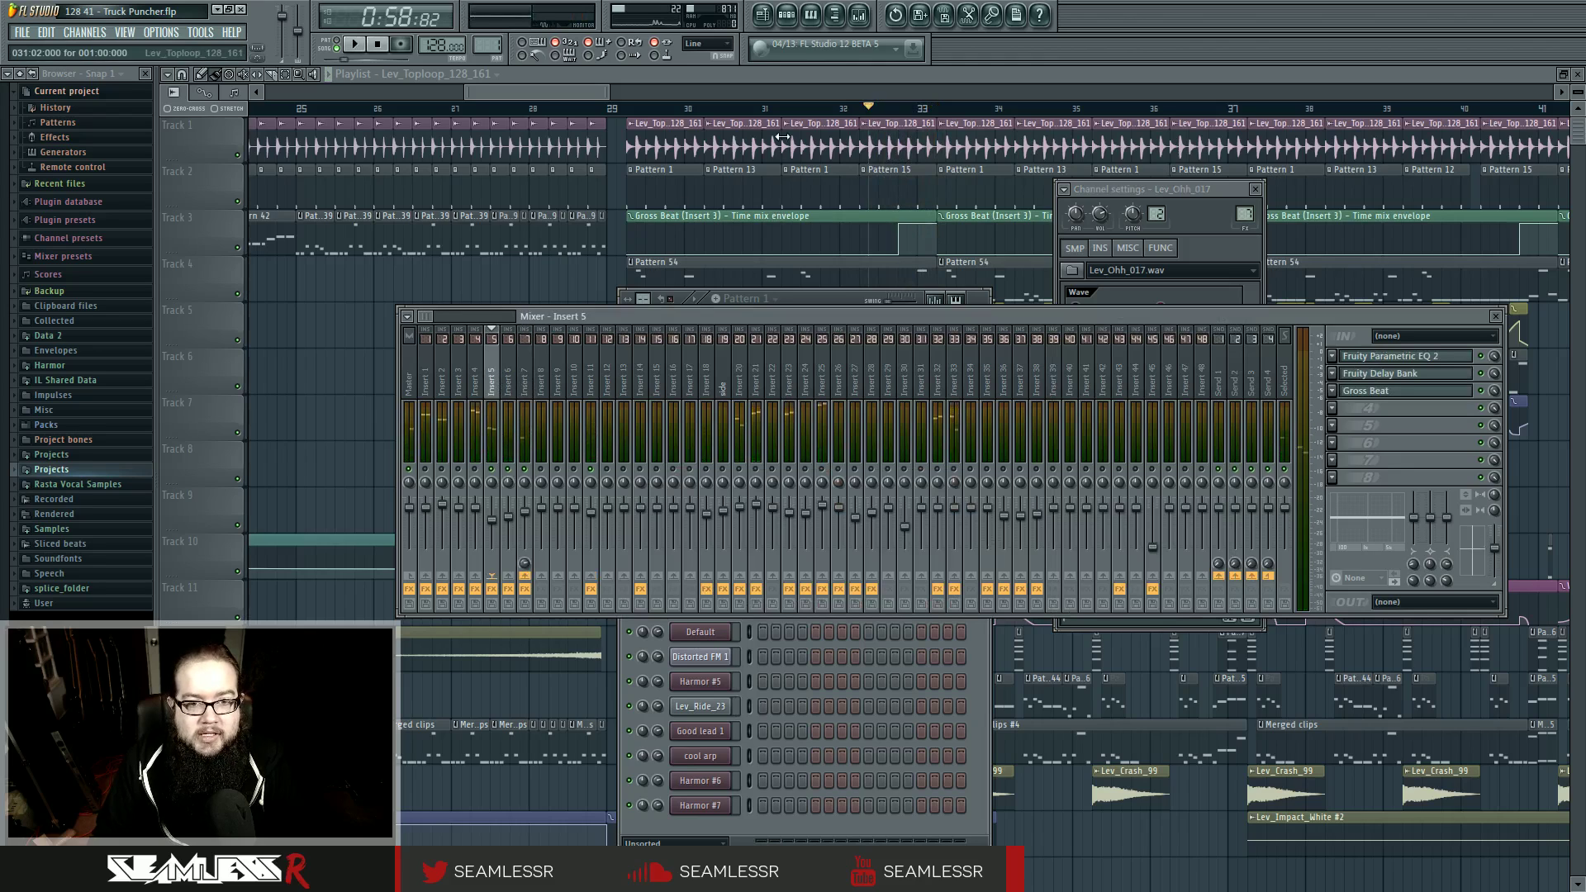
pyautogui.click(525, 390)
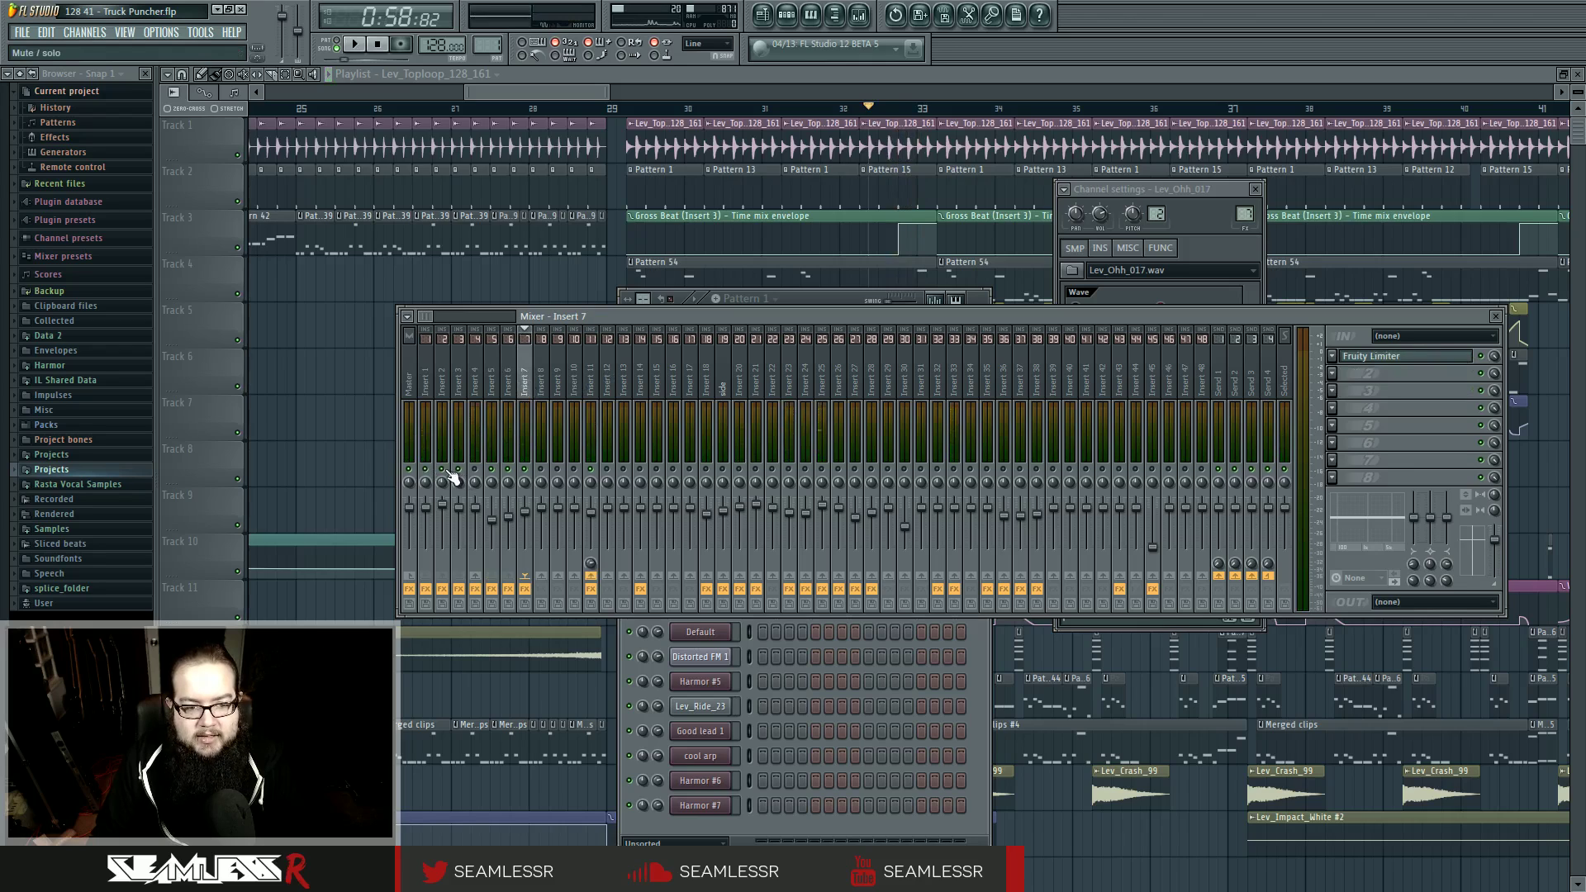
# - Select the Insert 3 mixer track during playback, enable its send to Insert 11 and stop playback
pyautogui.press('space')
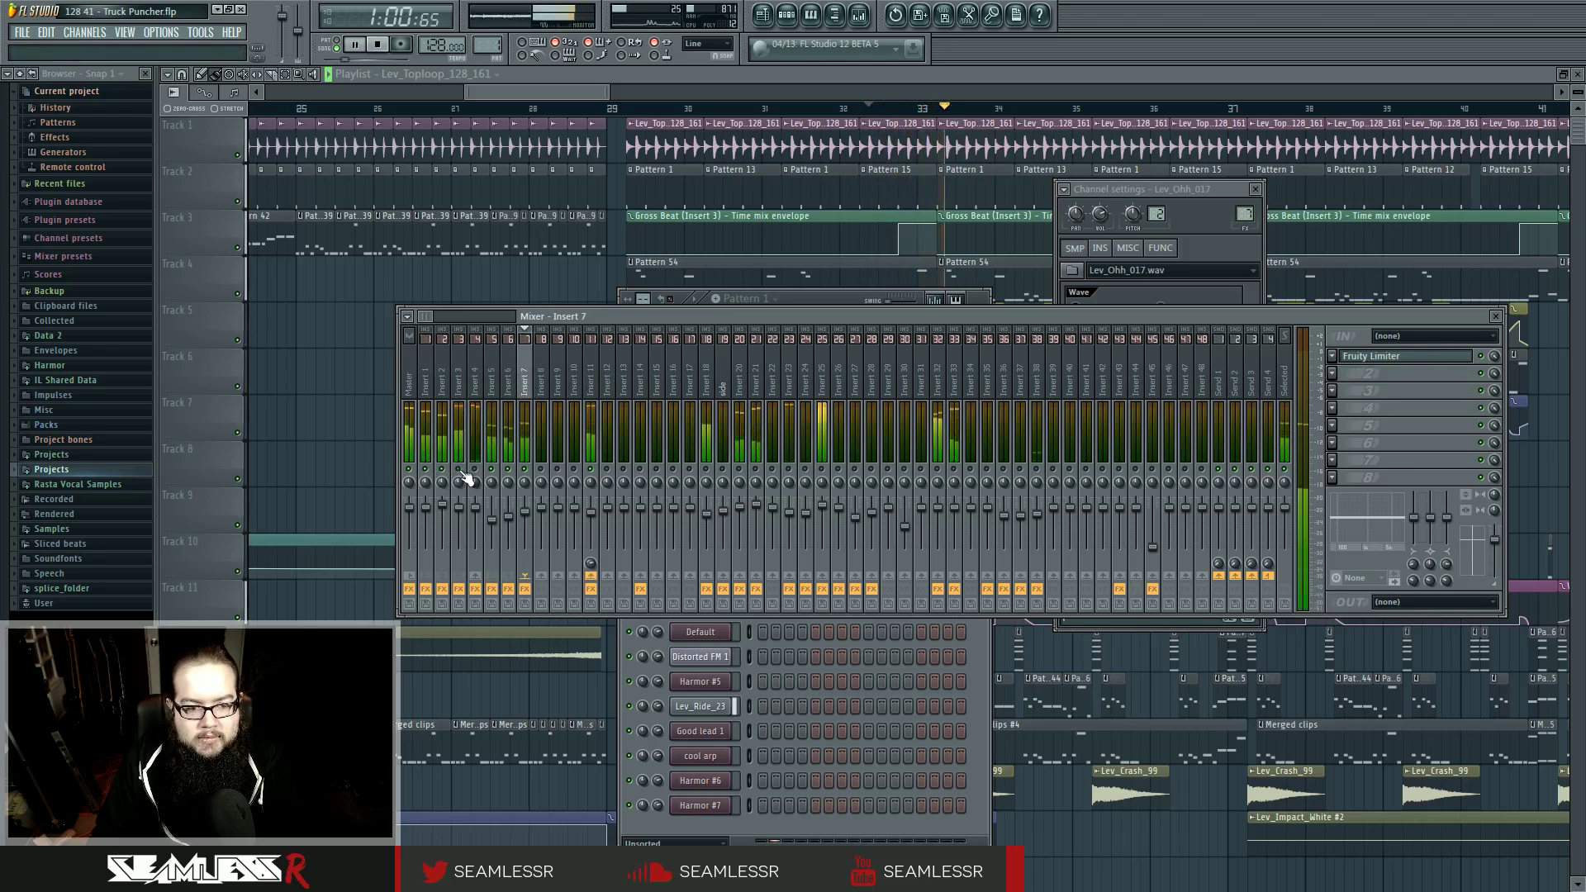
pyautogui.click(459, 384)
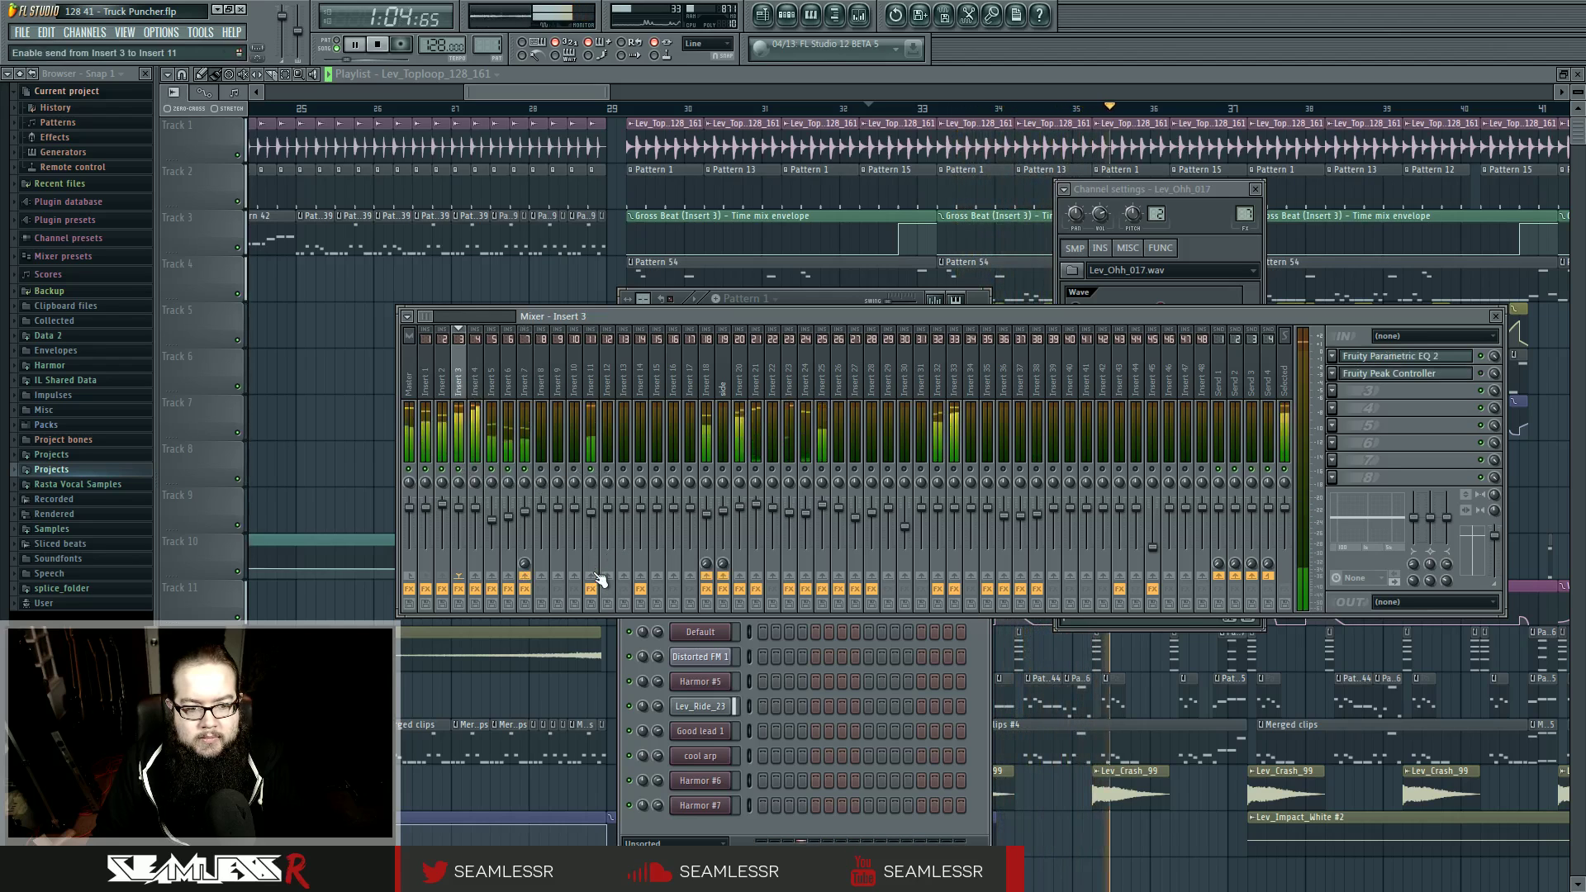
pyautogui.press('space')
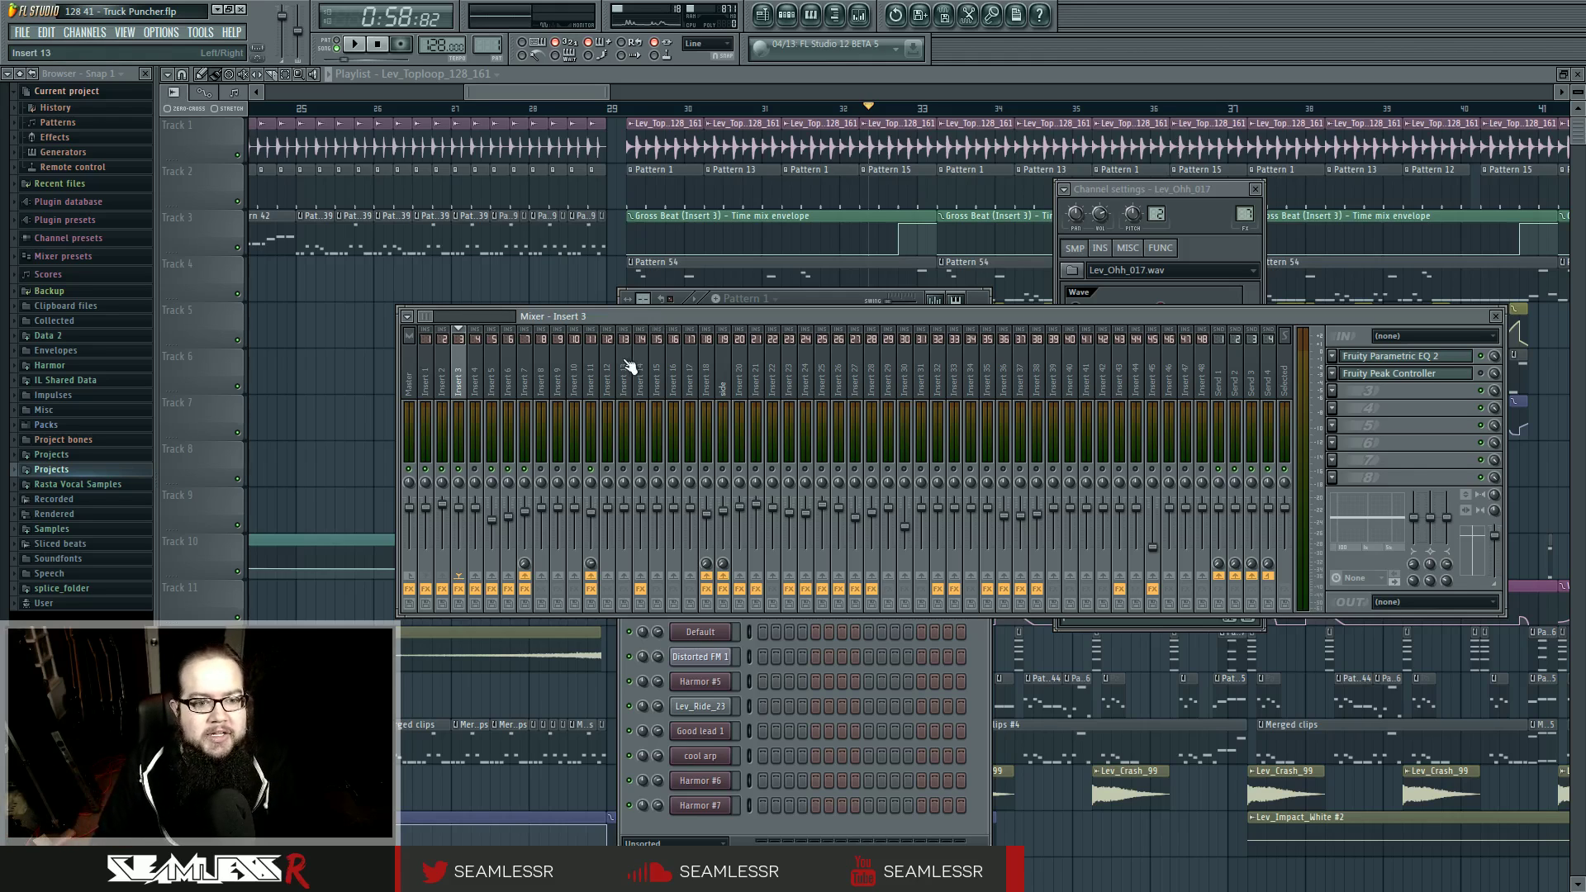
# - Play the passage several times and watch the levels of the drum and bus tracks in the mixer
pyautogui.press('space')
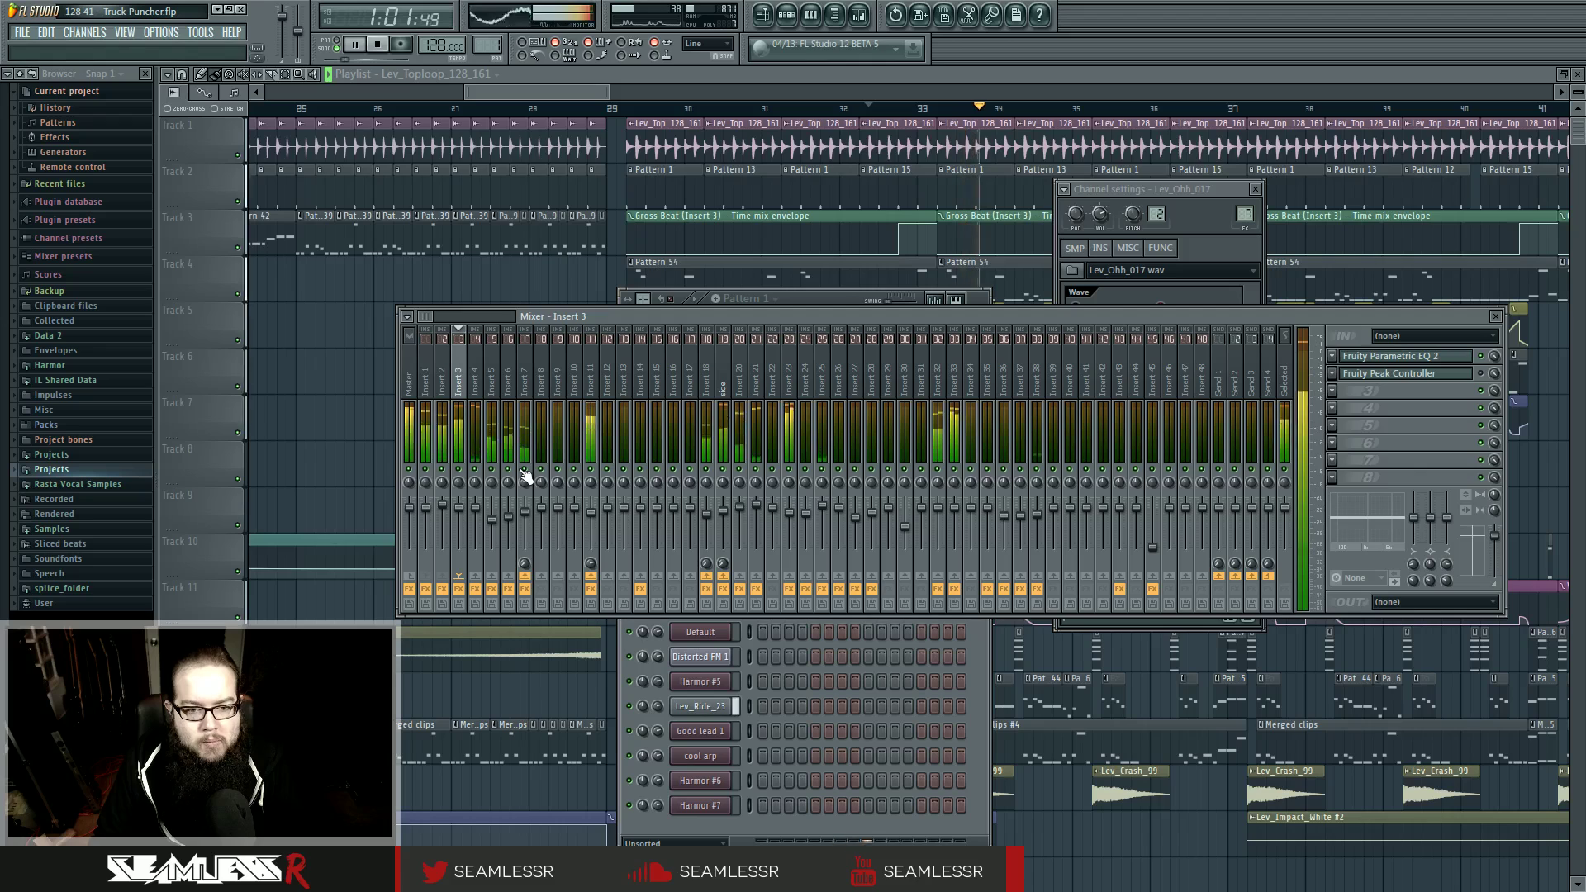
pyautogui.press('space')
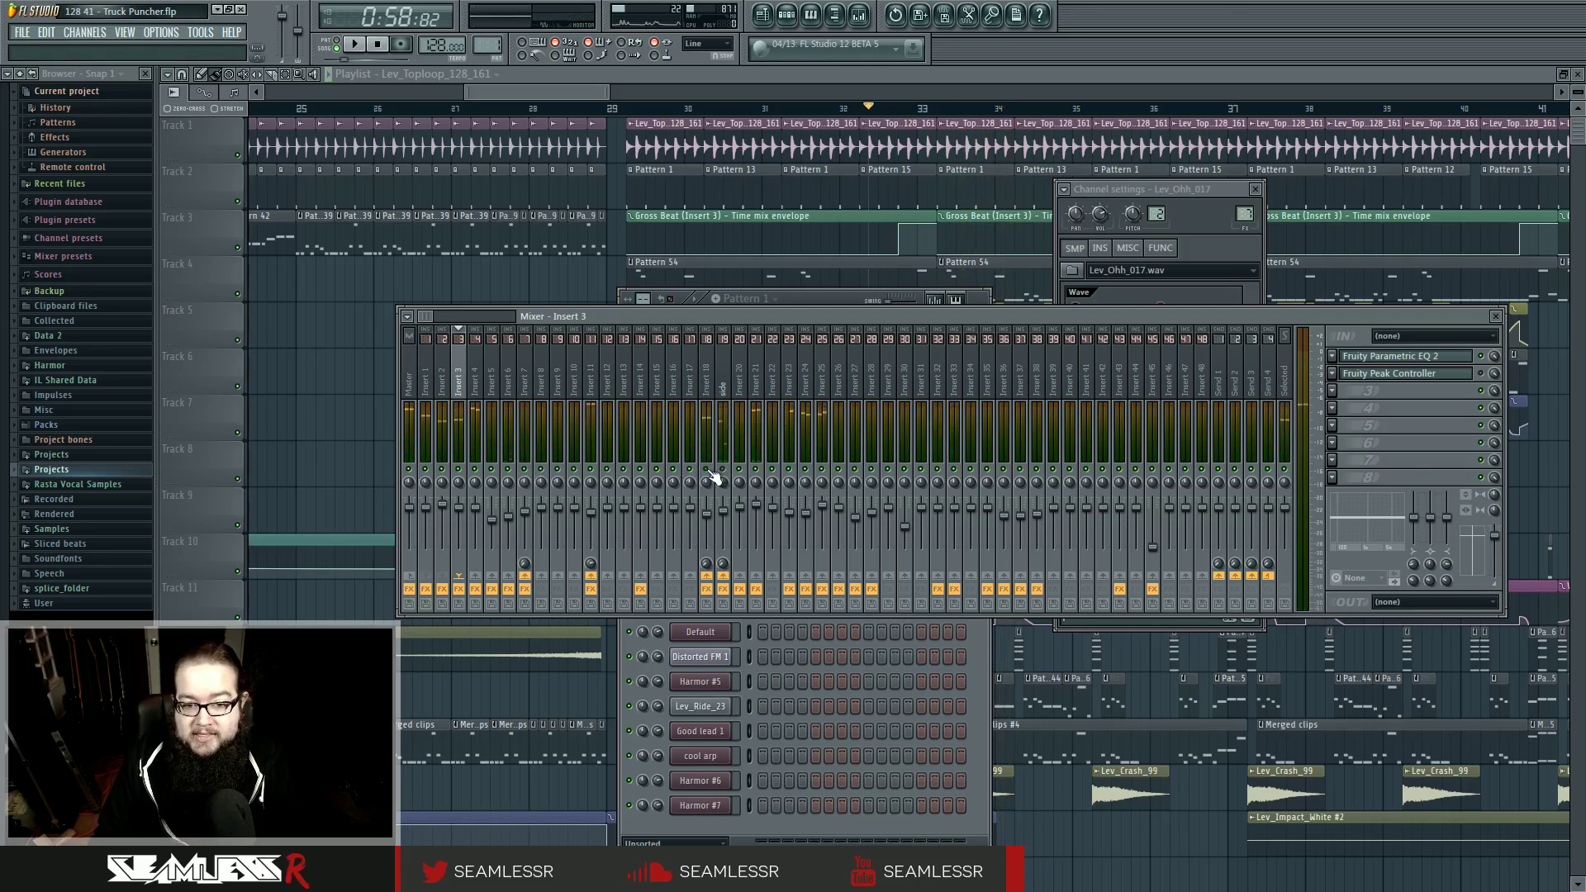
pyautogui.press('space')
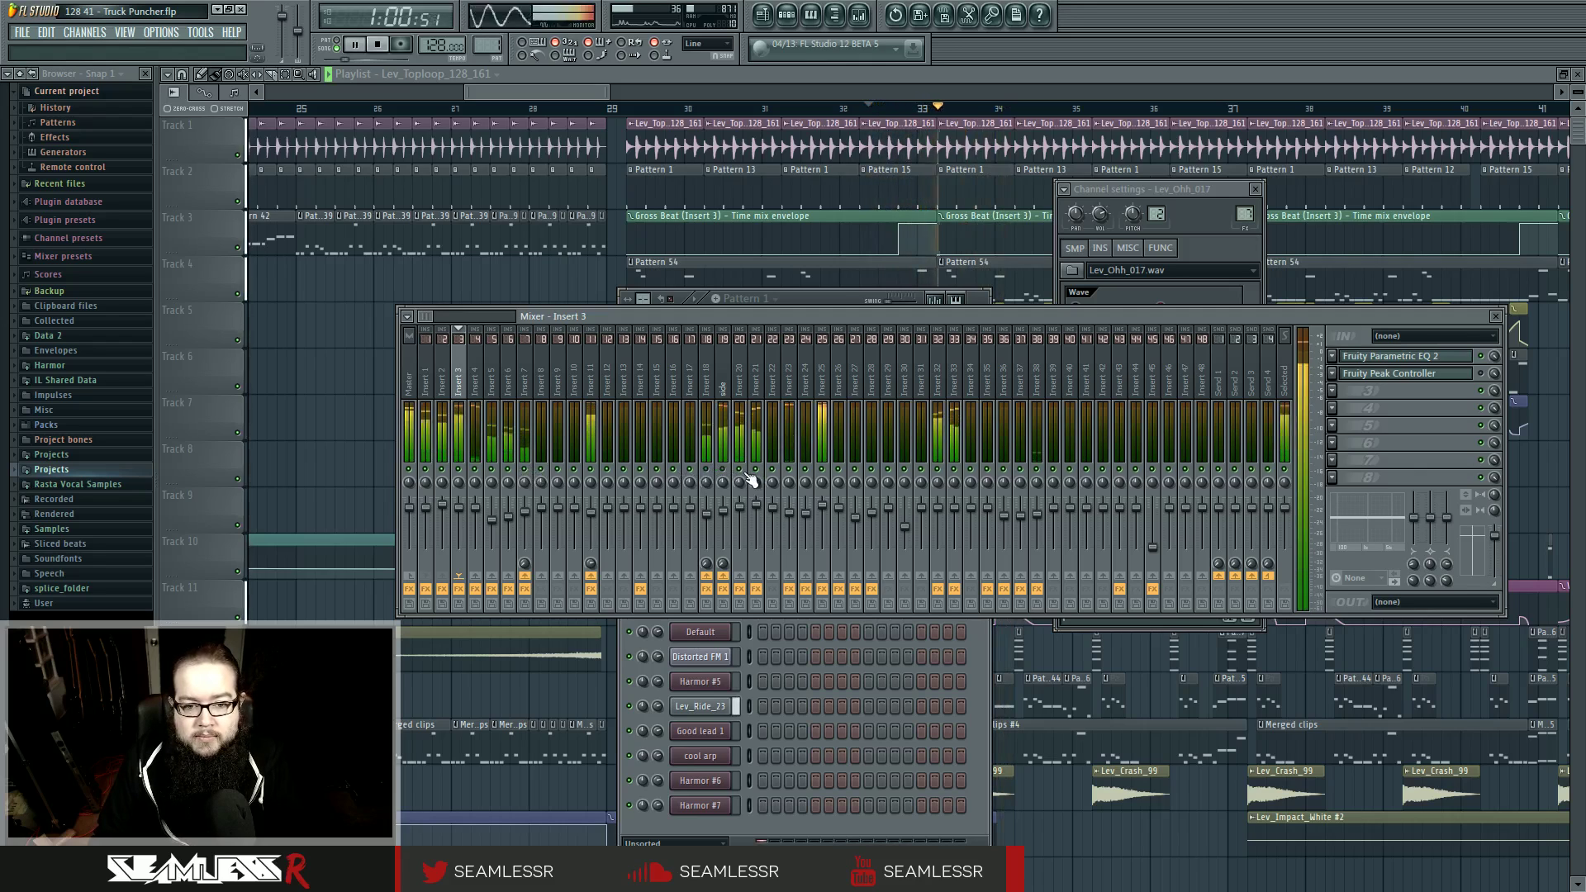
pyautogui.press('space')
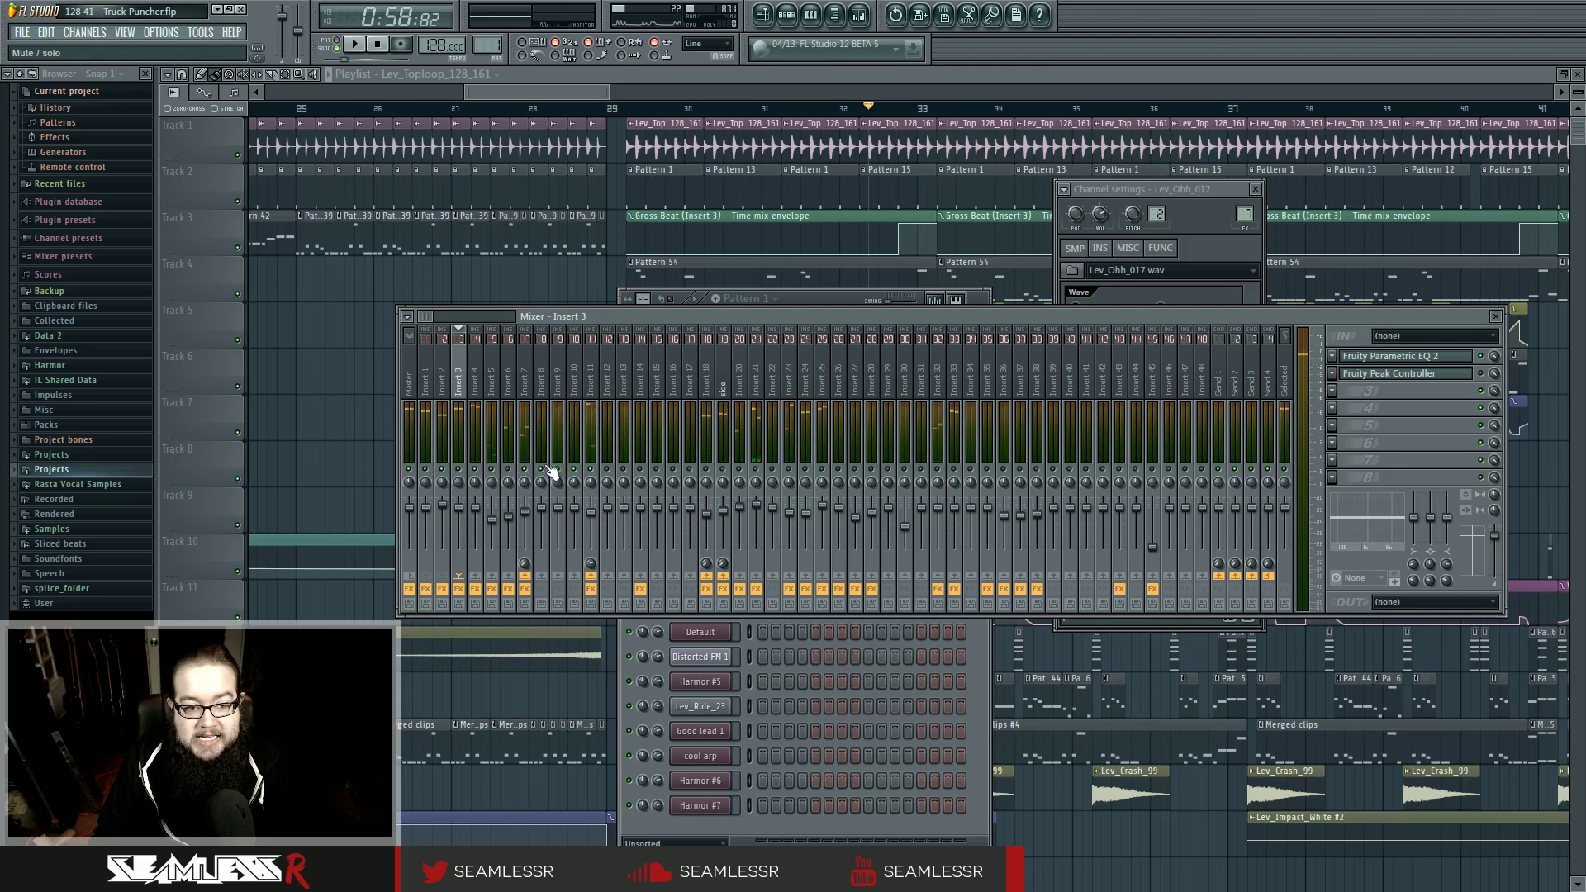
pyautogui.press('space')
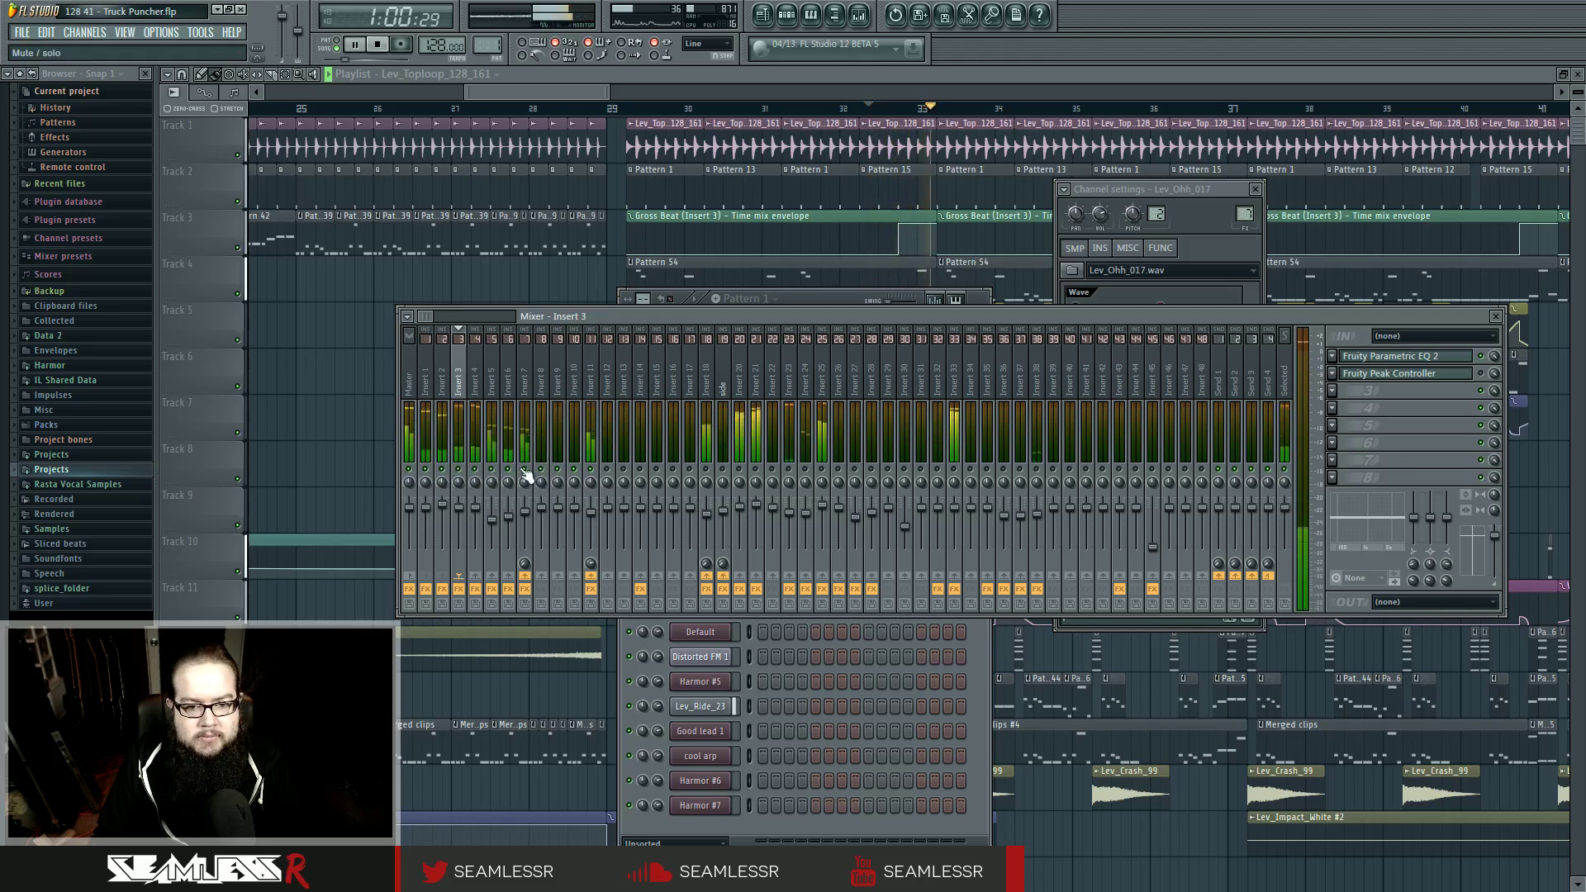
pyautogui.press('space')
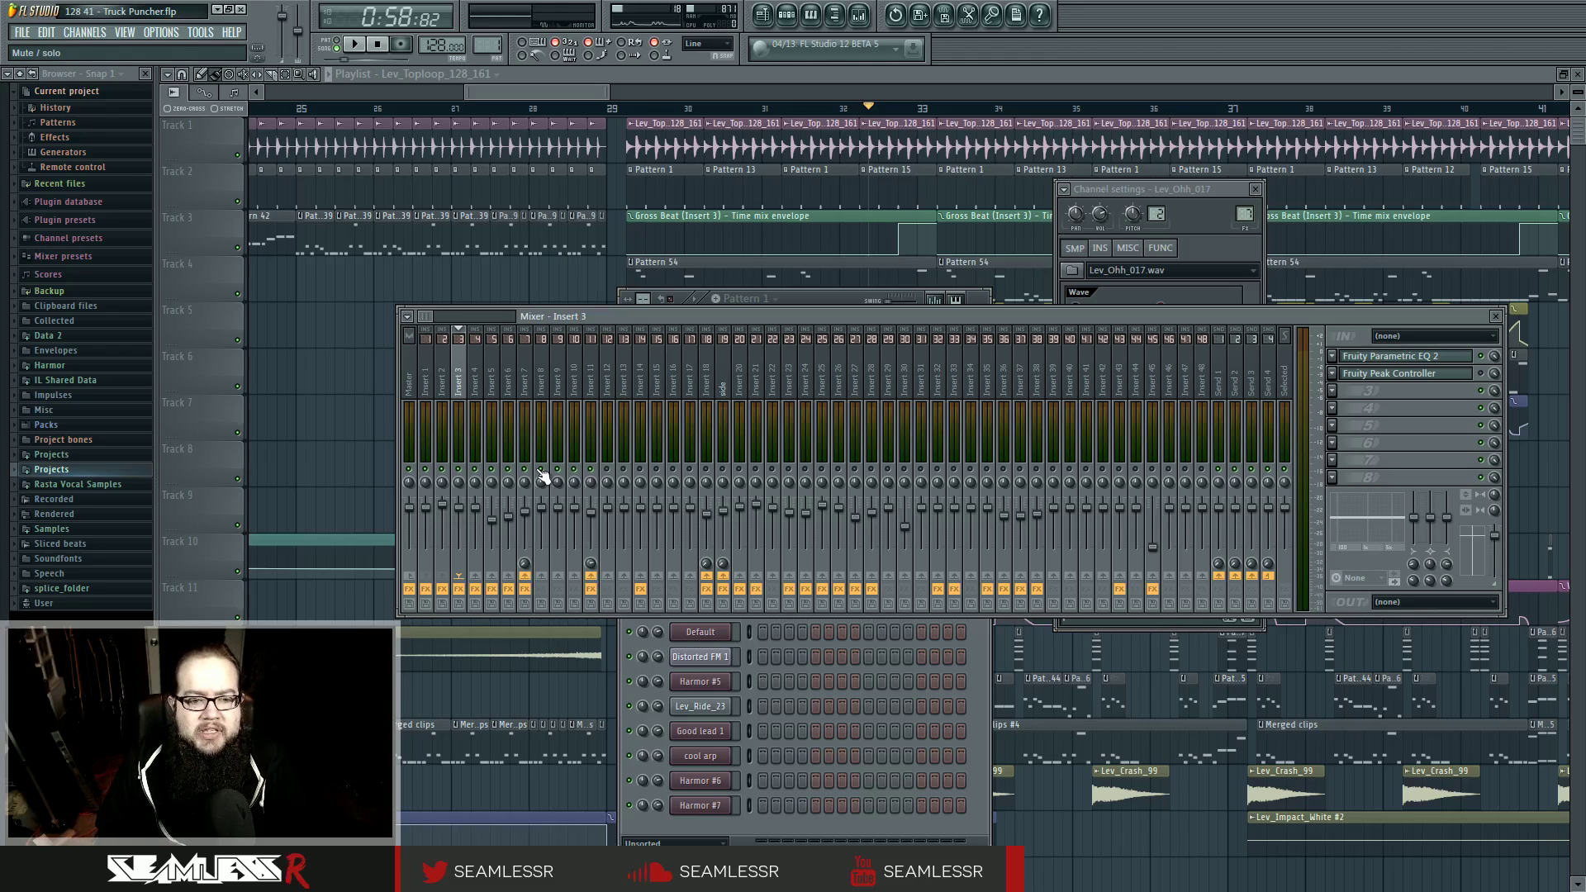
# - Inspect both Fruity Parametric EQ 2 effects on the Insert 4 mixer track and close their windows
pyautogui.click(444, 380)
pyautogui.click(459, 382)
pyautogui.click(476, 382)
pyautogui.click(1428, 381)
pyautogui.click(1434, 357)
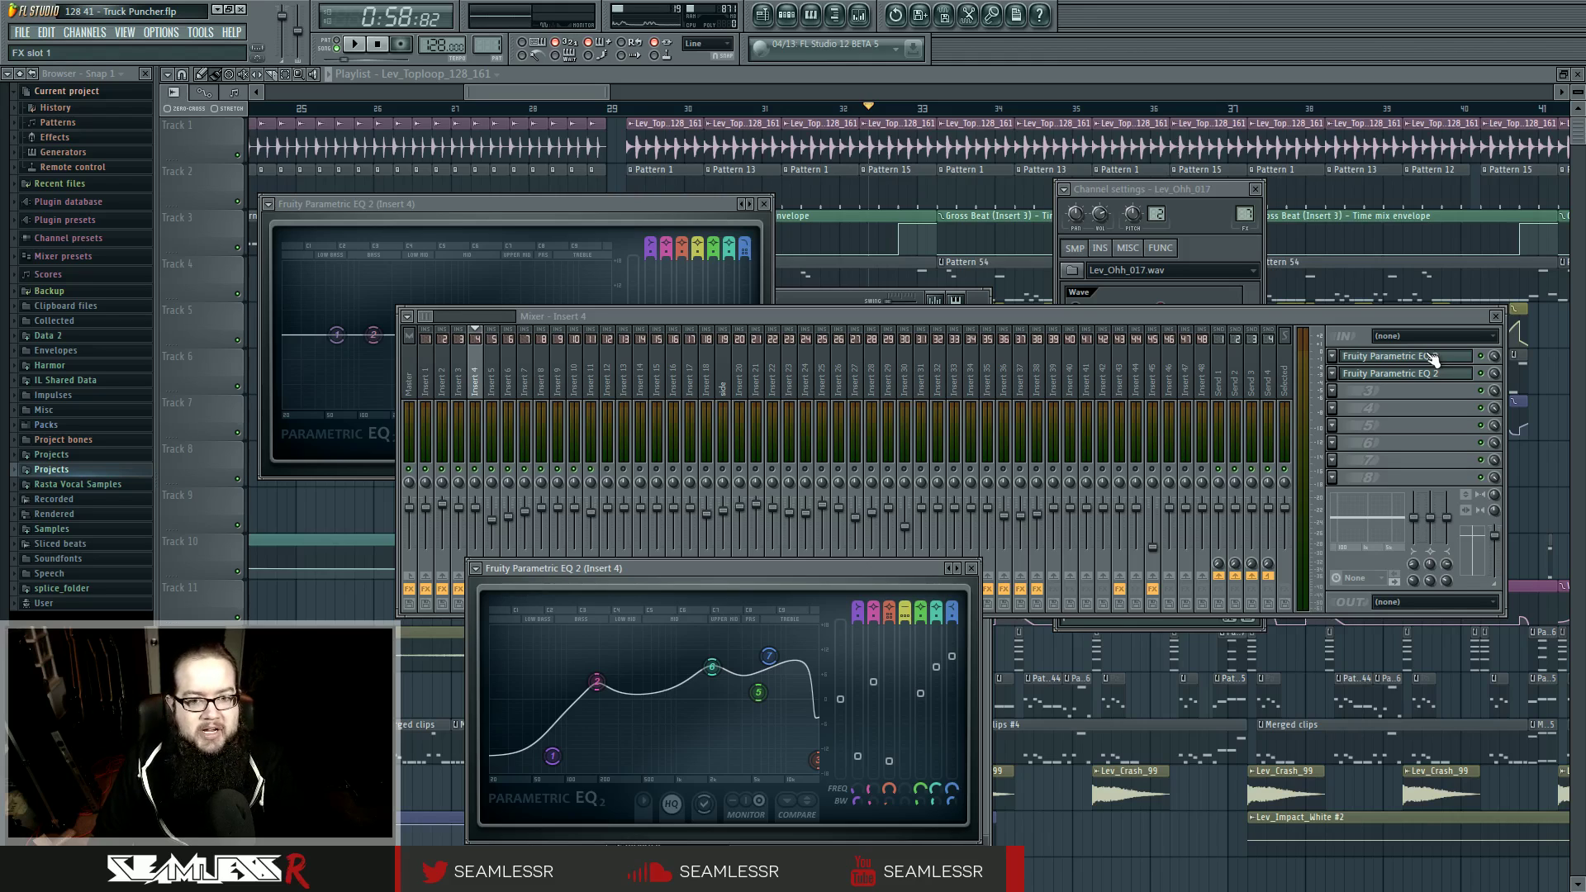
pyautogui.click(563, 202)
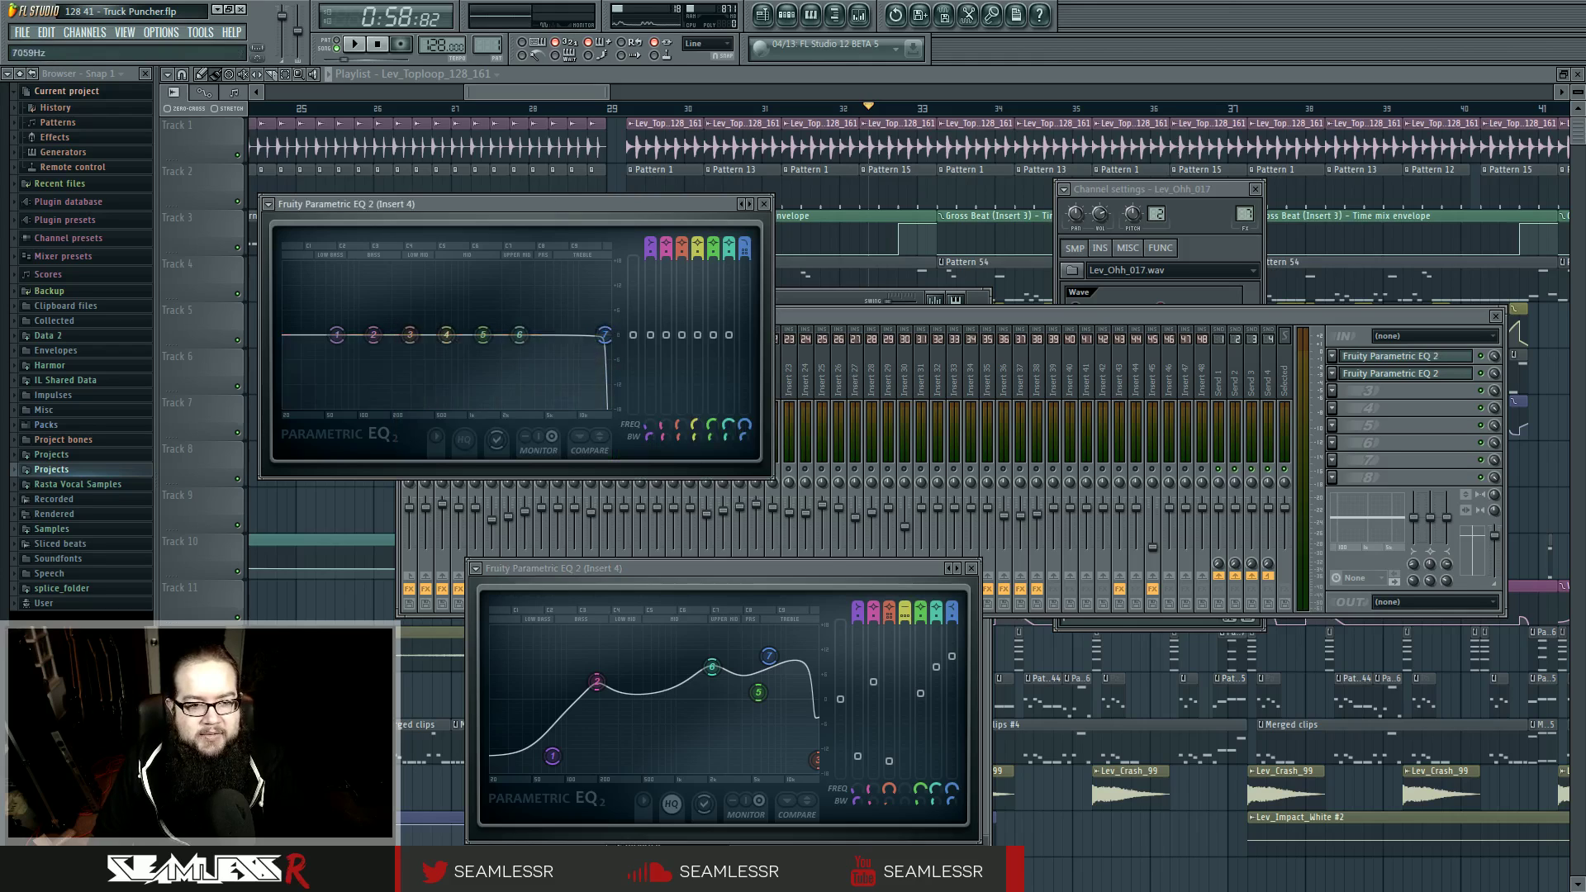
pyautogui.click(762, 204)
pyautogui.click(971, 568)
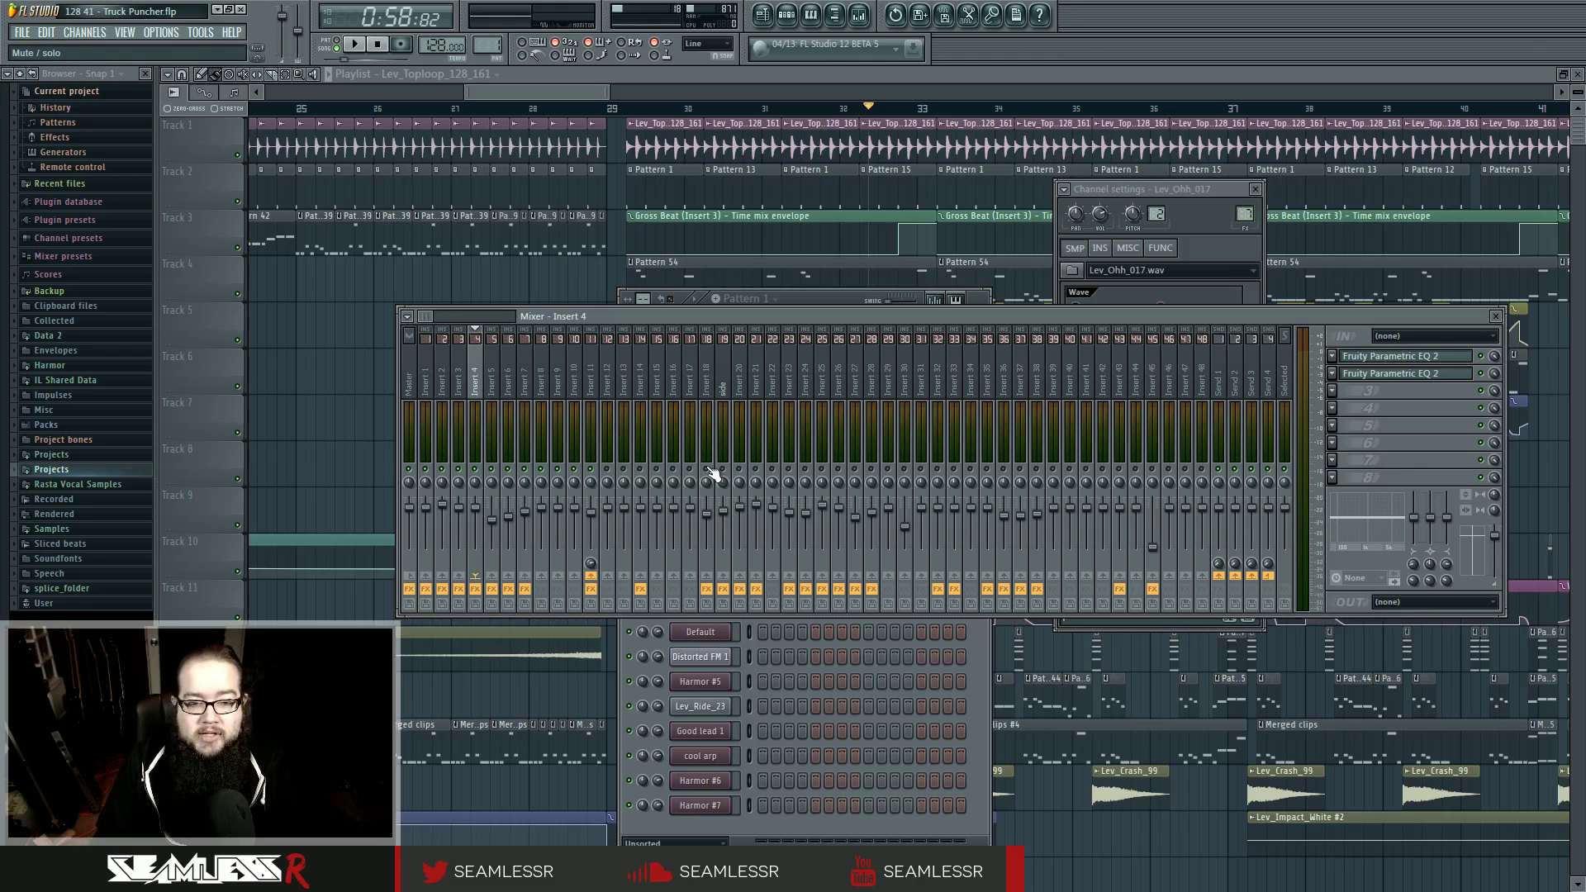
# - Select the side mixer track and play the passage twice to hear it in context
pyautogui.click(728, 376)
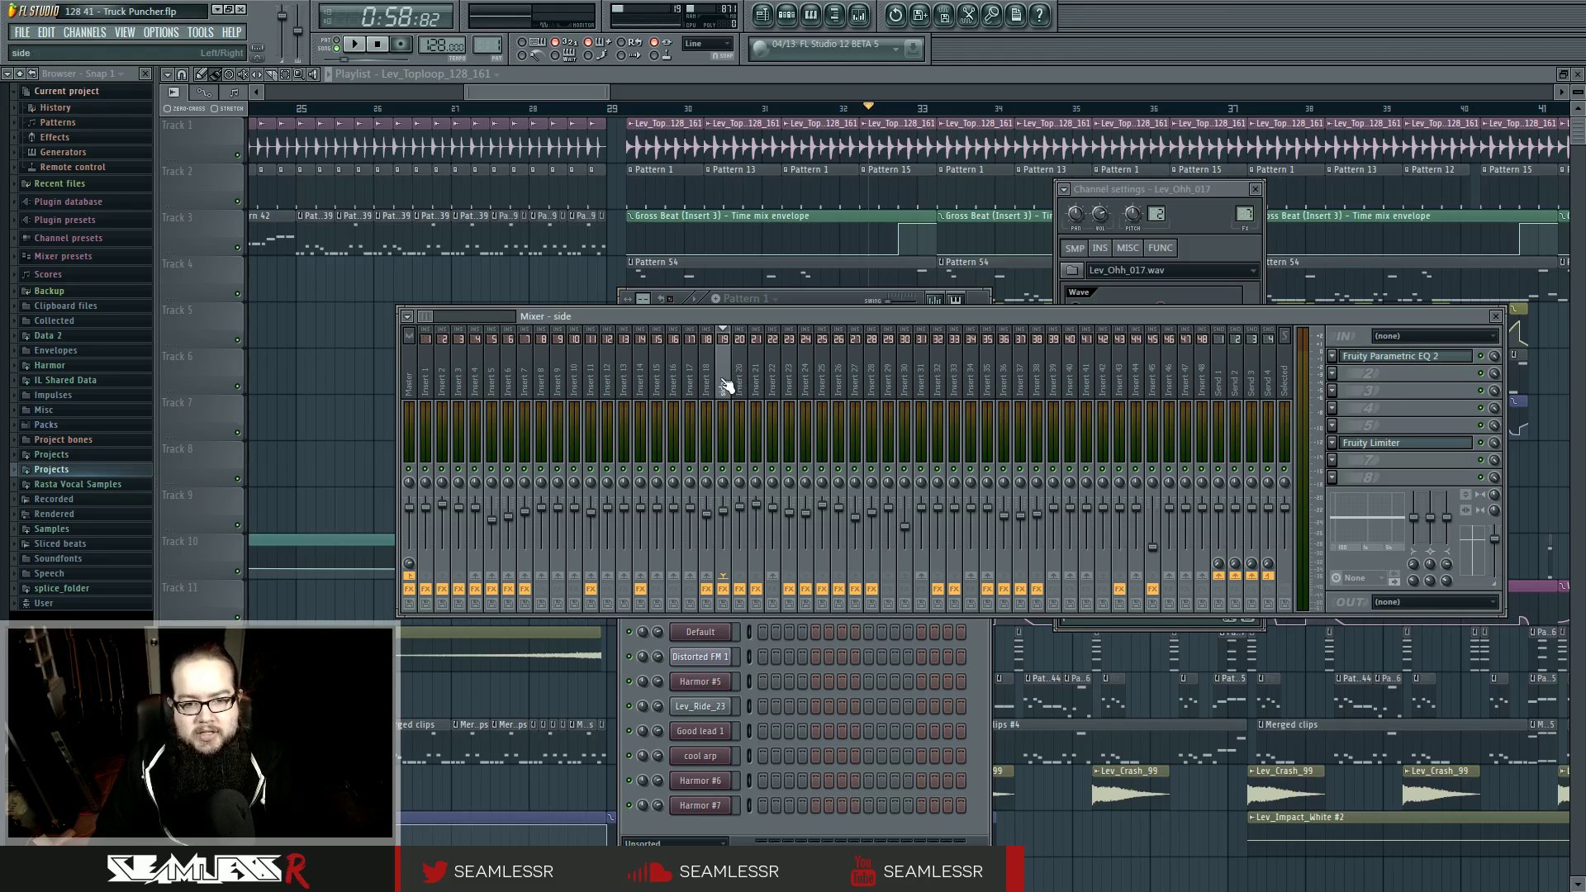
pyautogui.press('space')
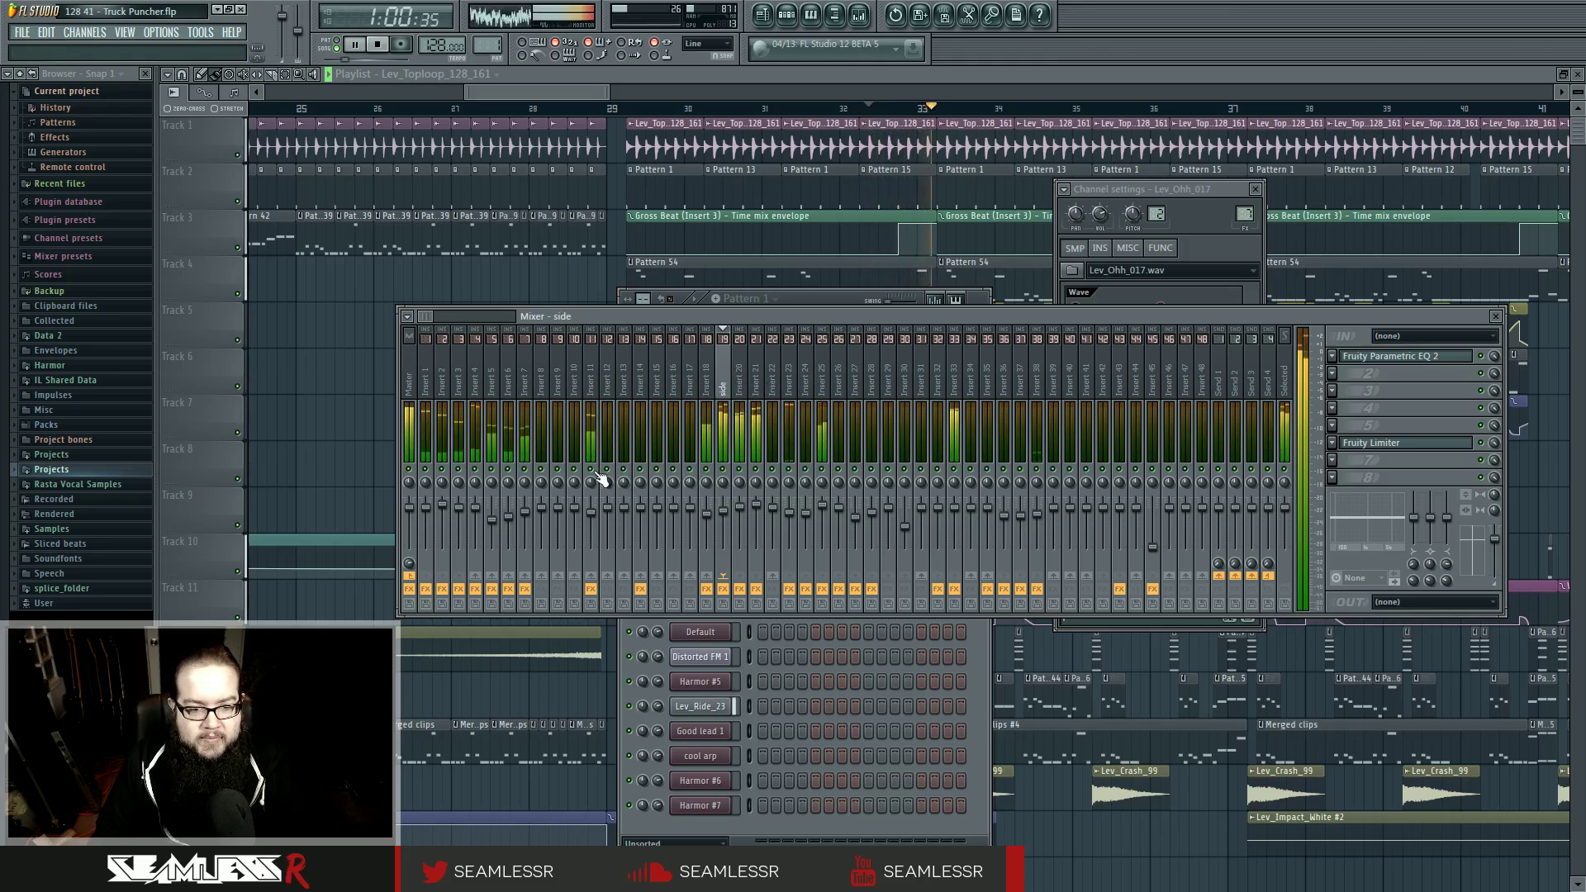
pyautogui.press('space')
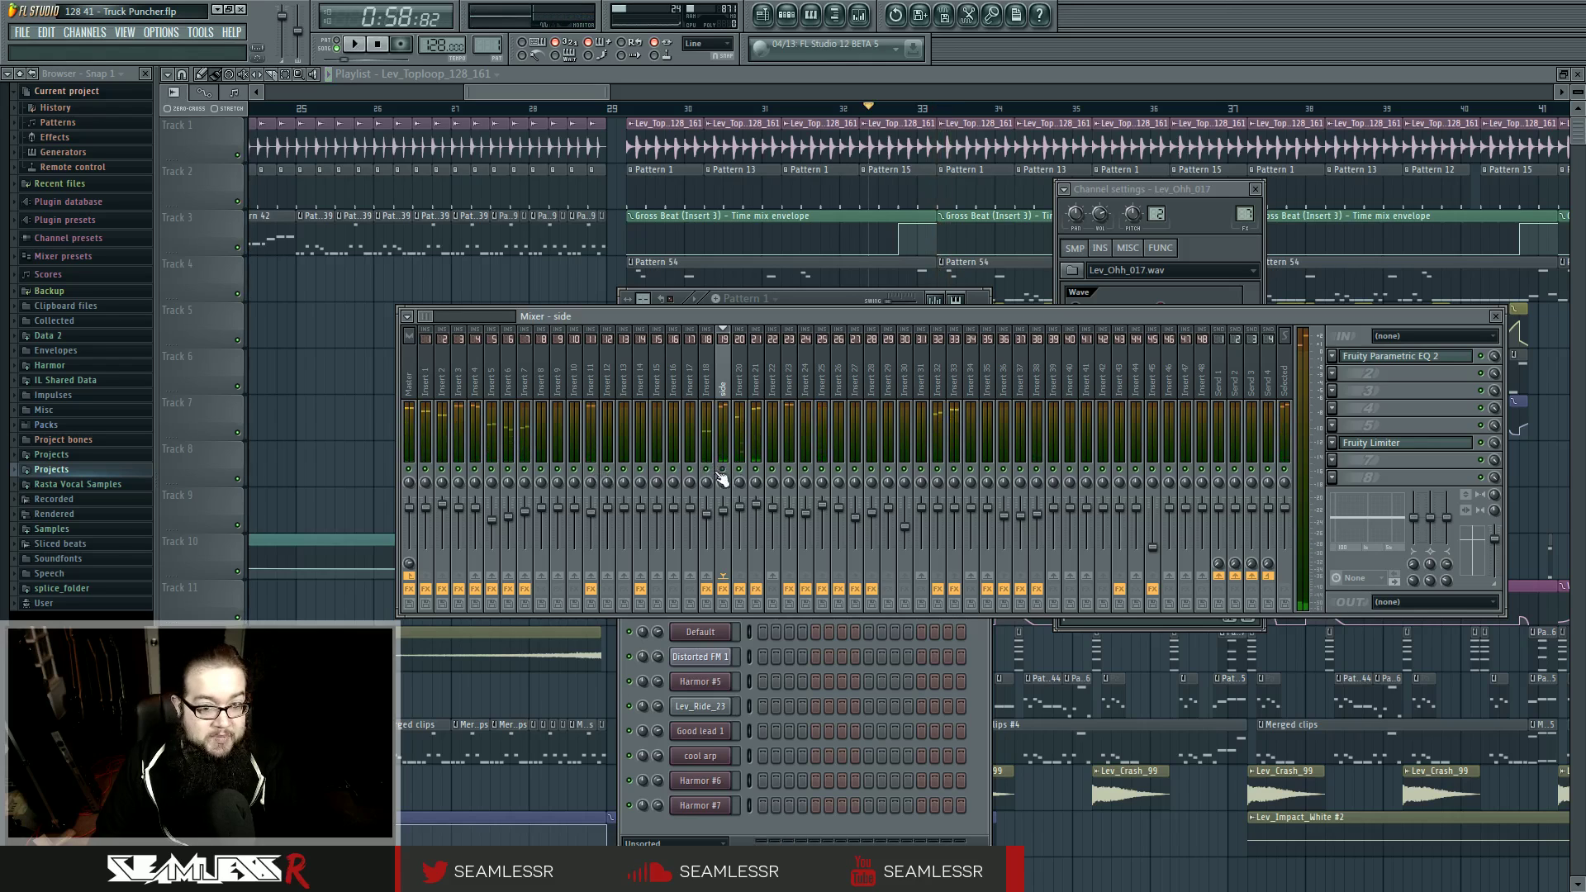
pyautogui.press('space')
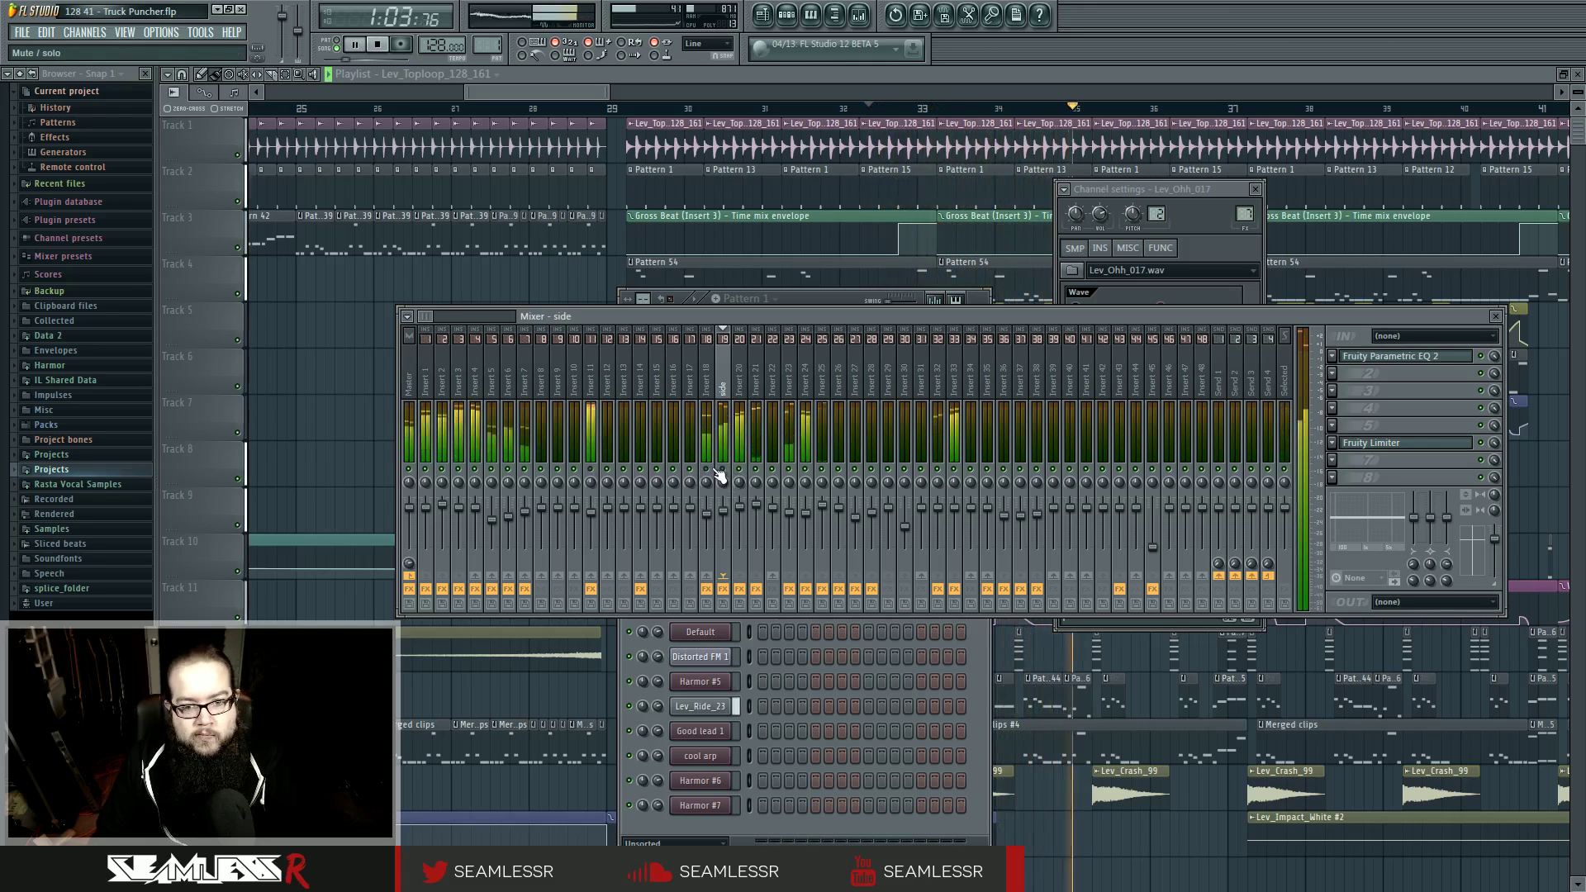
pyautogui.press('space')
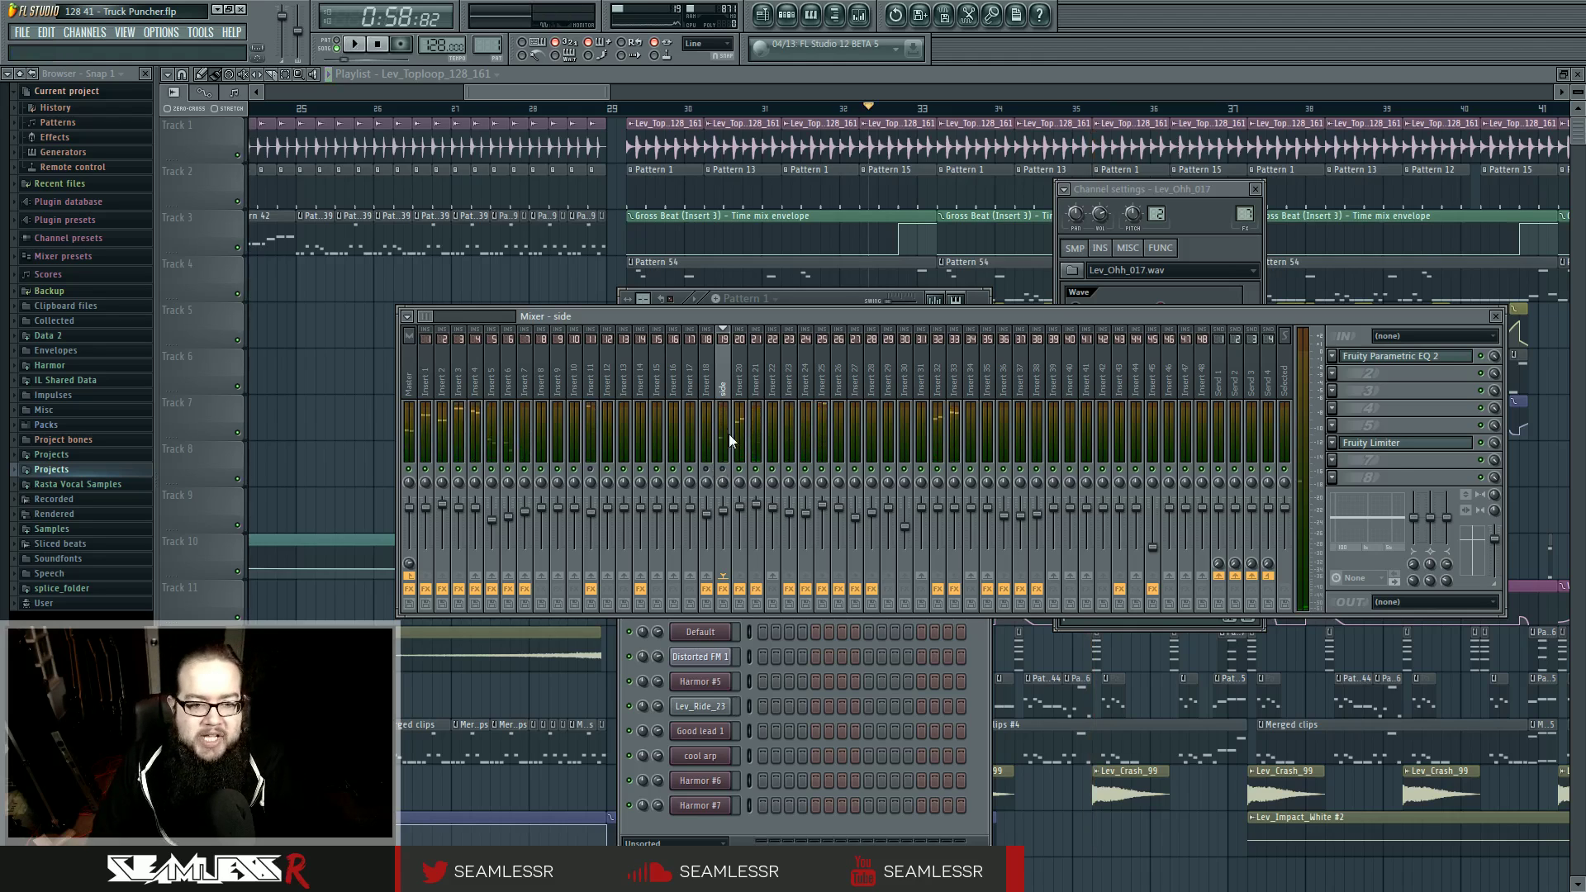
# - Move the side track's Fruity Limiter up to effect slot 2, directly below the equalizer, and check both effects
pyautogui.click(808, 384)
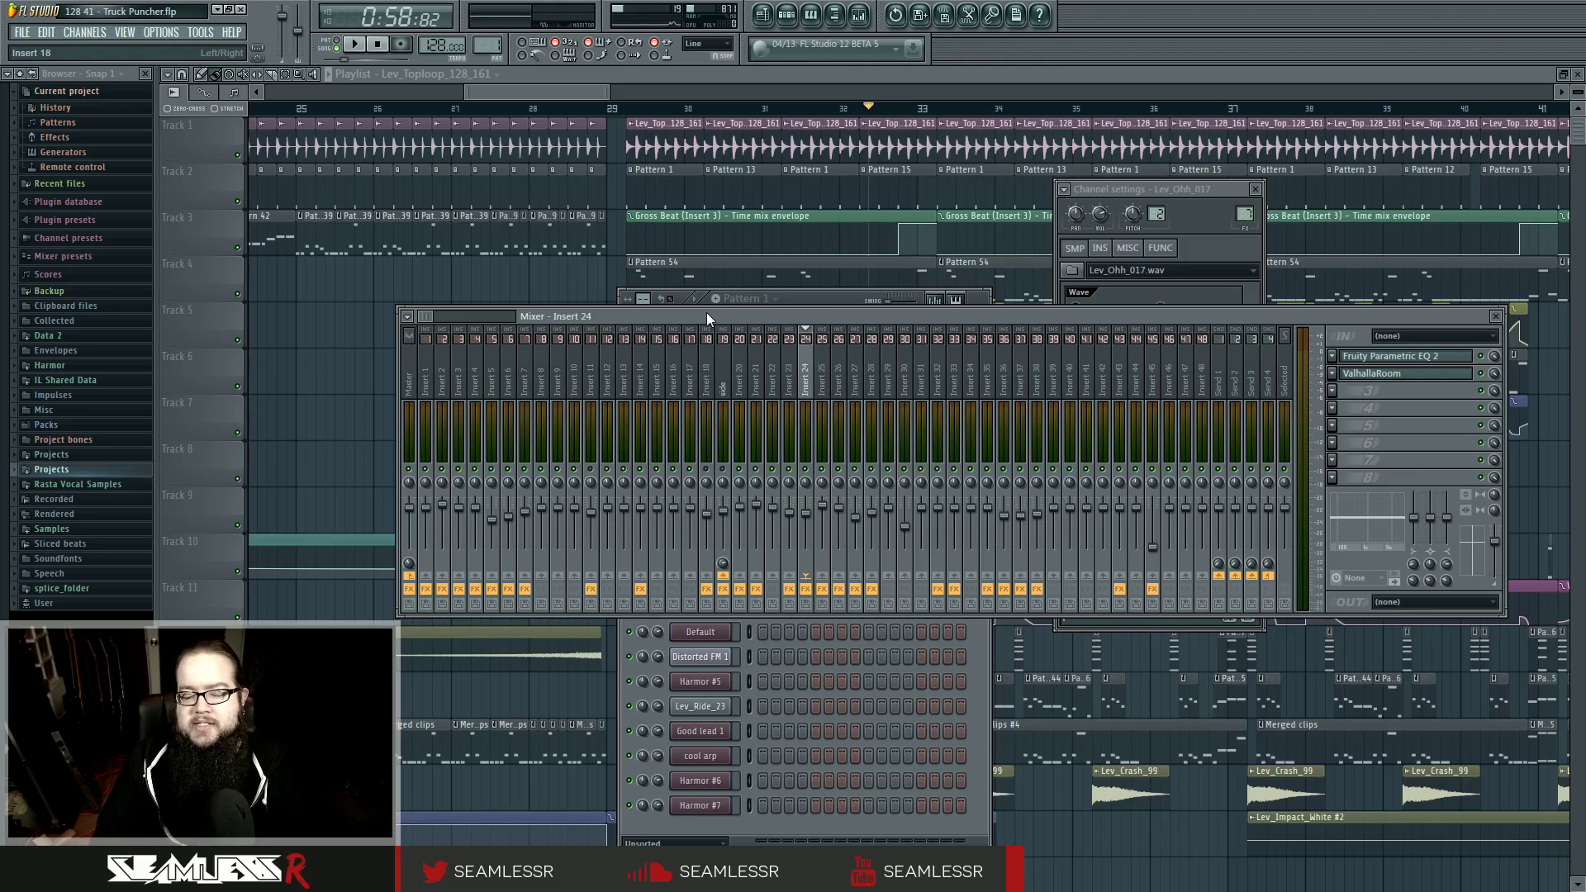
pyautogui.click(725, 384)
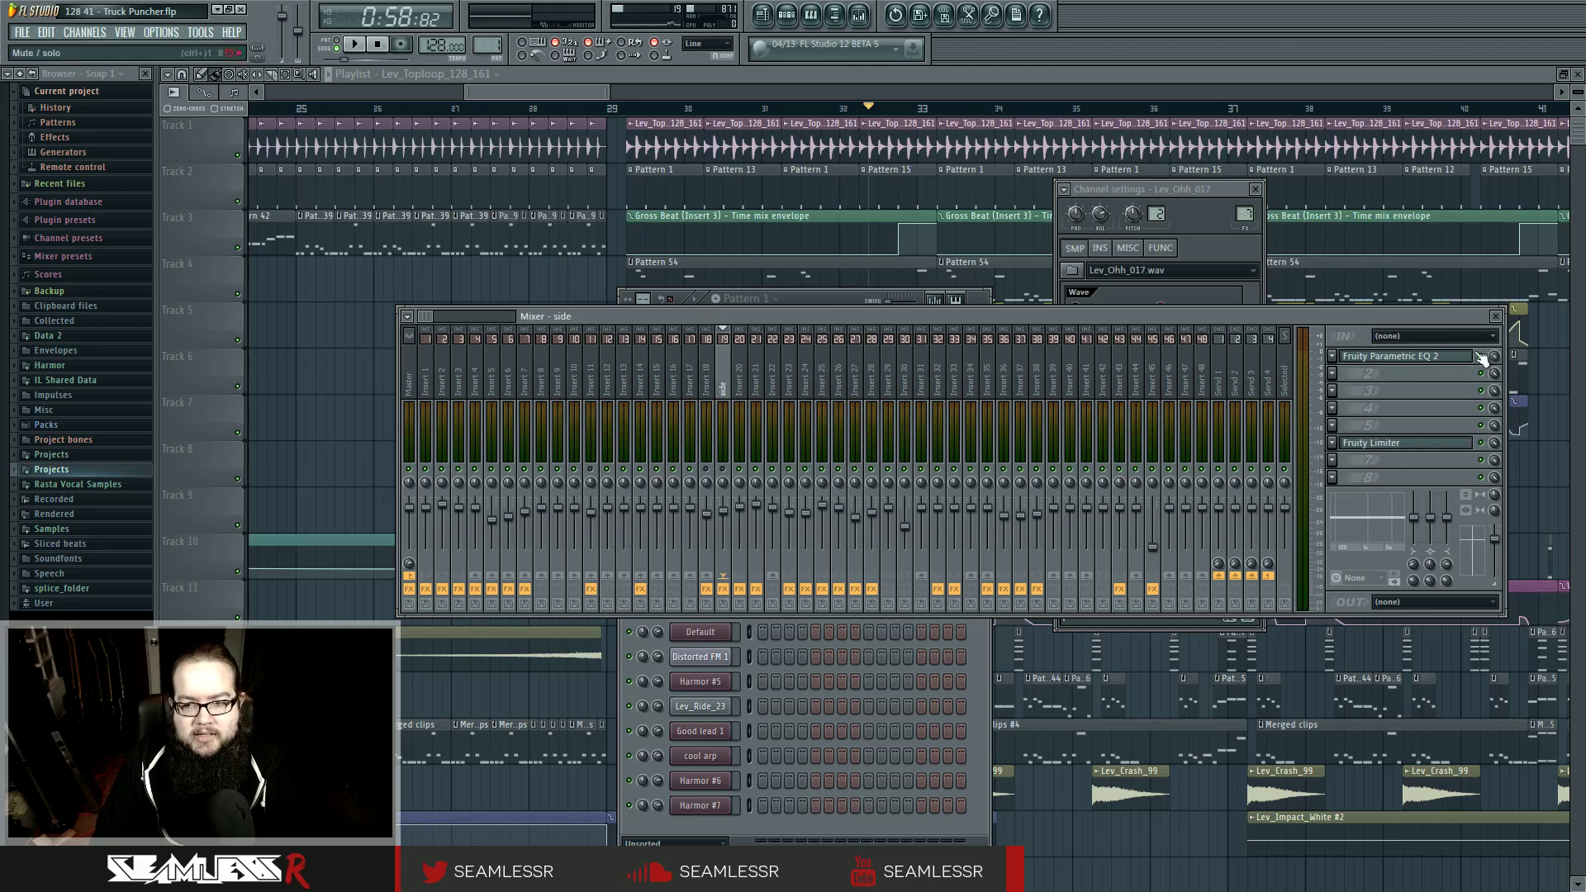
pyautogui.moveTo(1420, 443); pyautogui.dragTo(1418, 368)
pyautogui.click(1414, 361)
pyautogui.click(1413, 361)
pyautogui.click(1413, 377)
pyautogui.click(1413, 378)
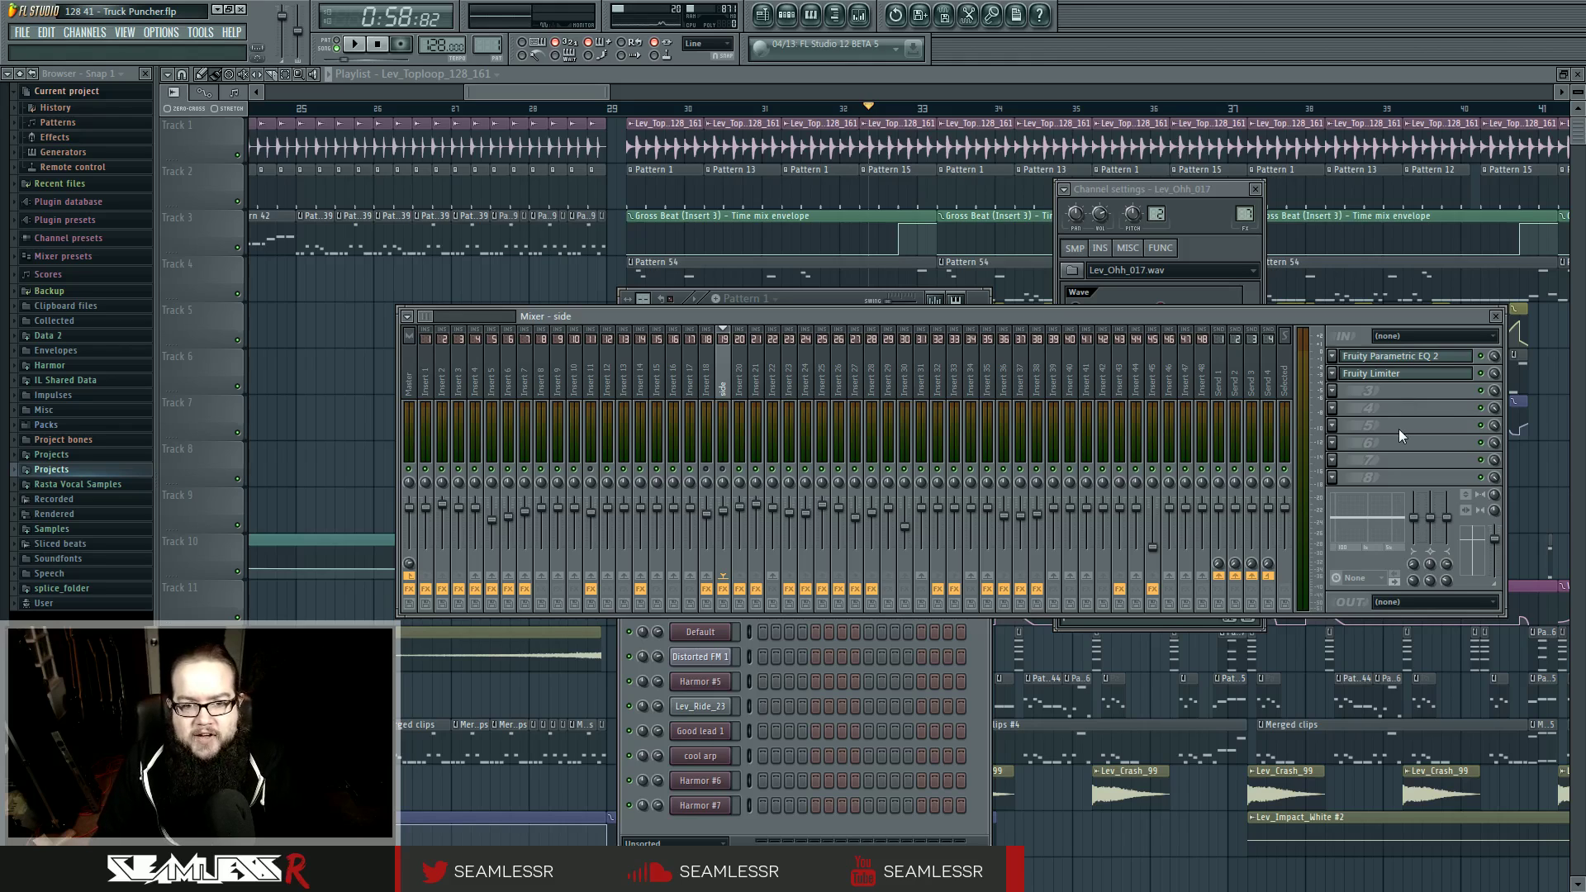
# - Compare the effects on Insert 22, Insert 23 and Insert 24 with the side track's Fruity Limiter
pyautogui.click(776, 384)
pyautogui.click(789, 382)
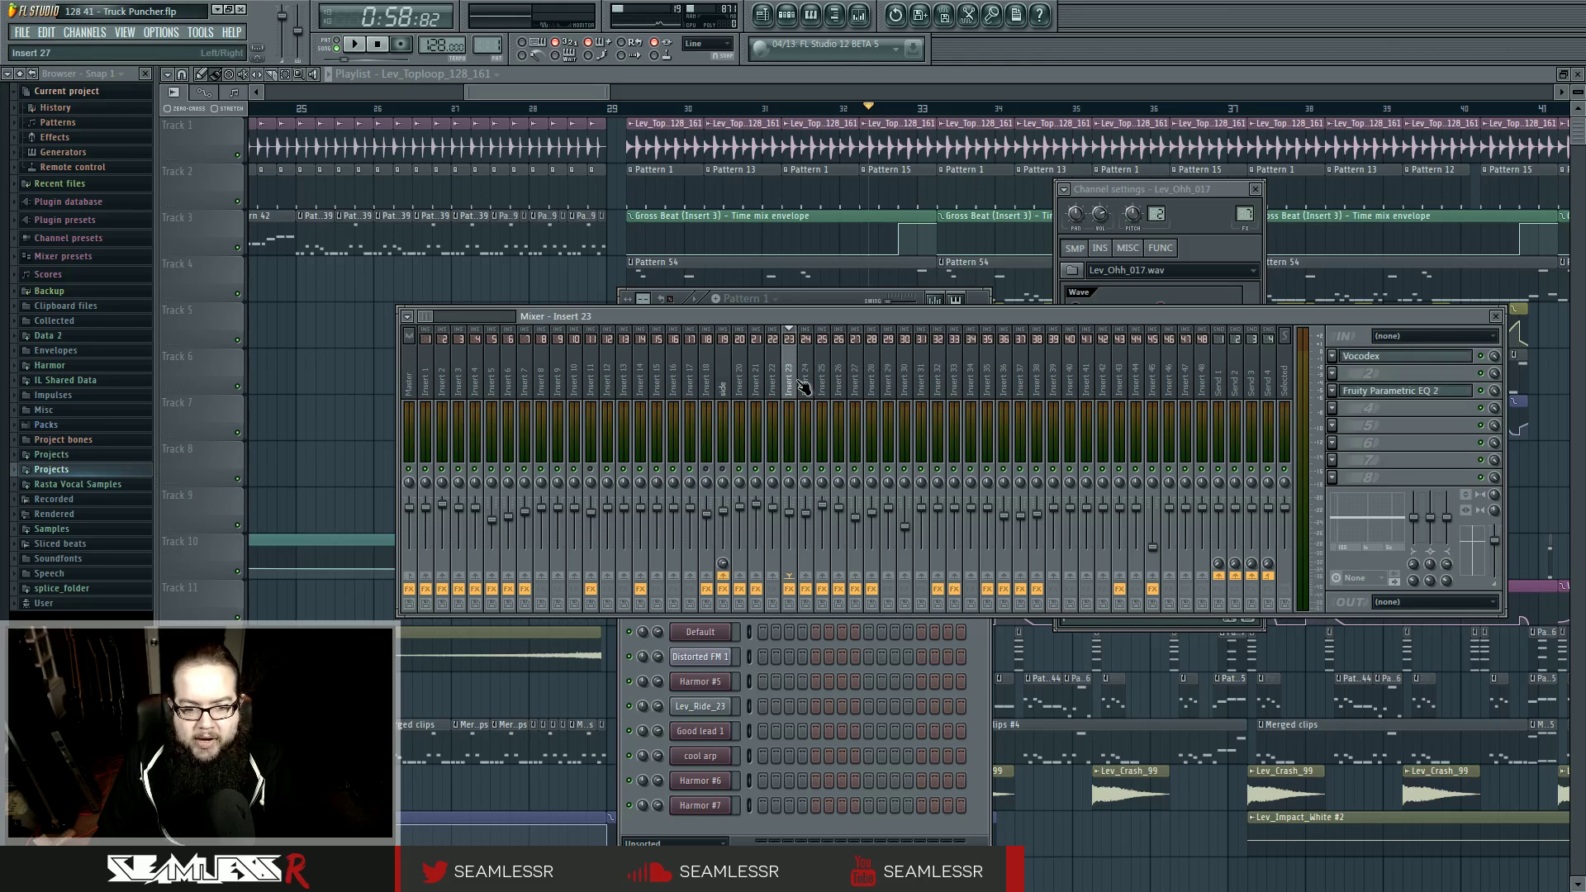
pyautogui.click(806, 376)
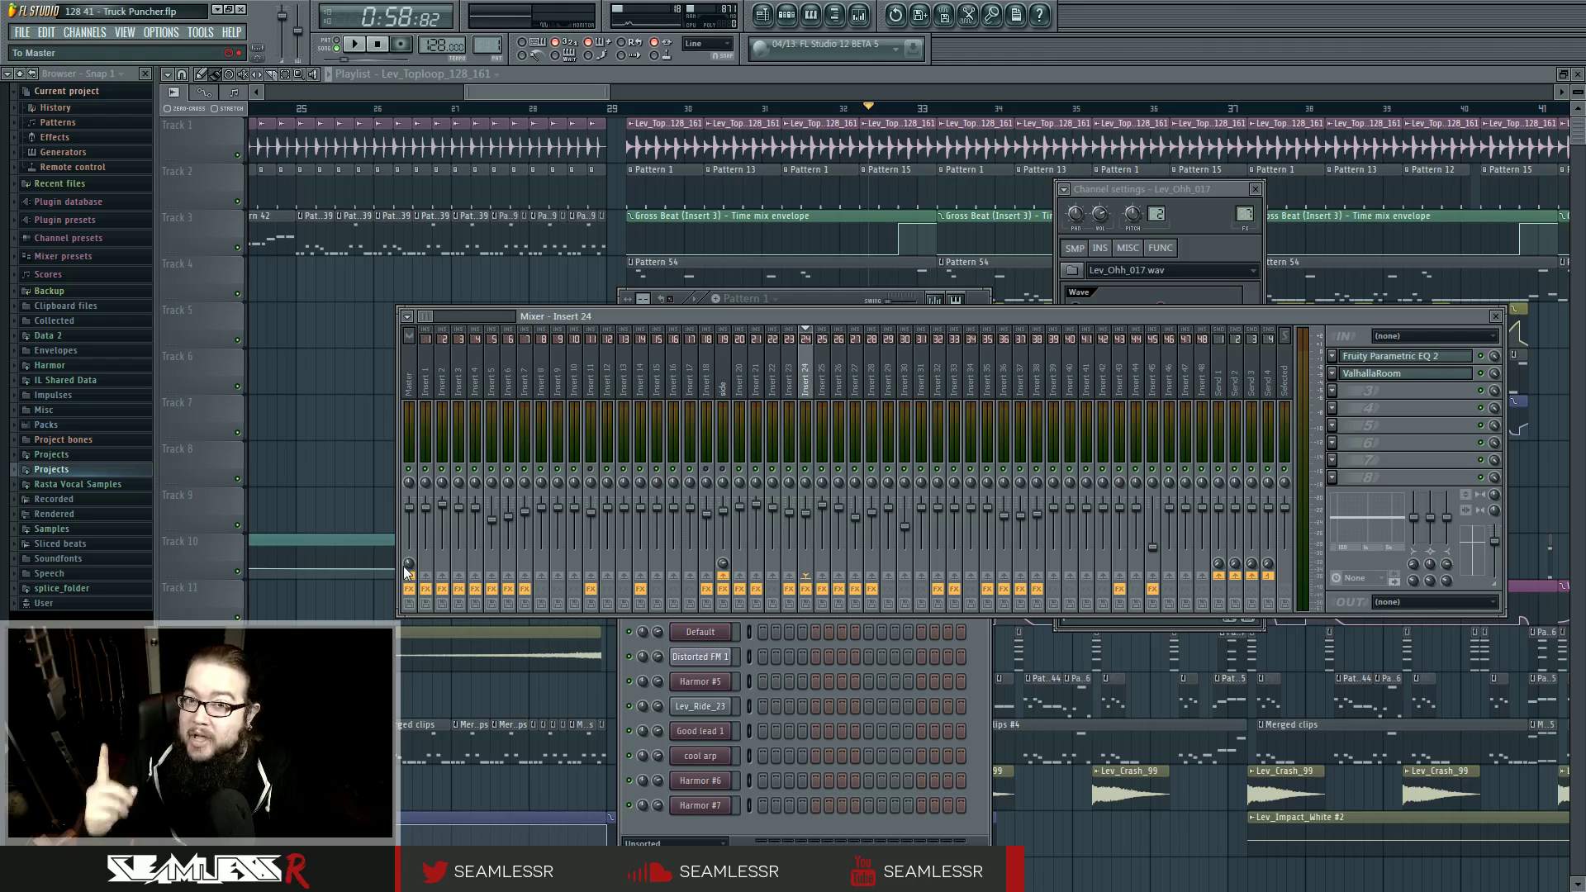
pyautogui.click(723, 382)
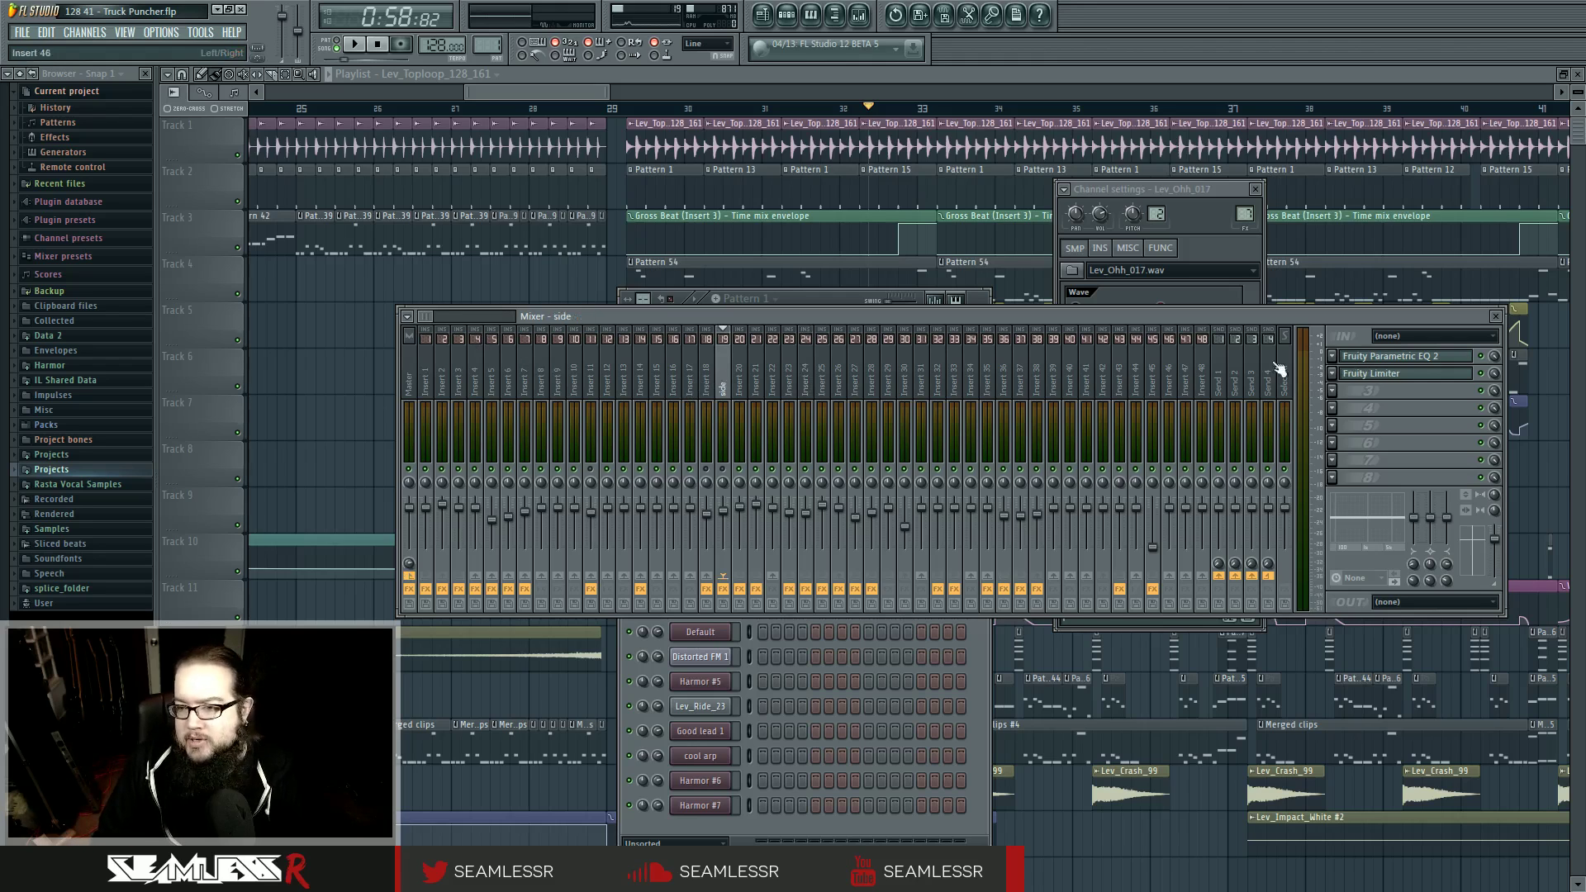
pyautogui.click(1404, 374)
pyautogui.click(1419, 383)
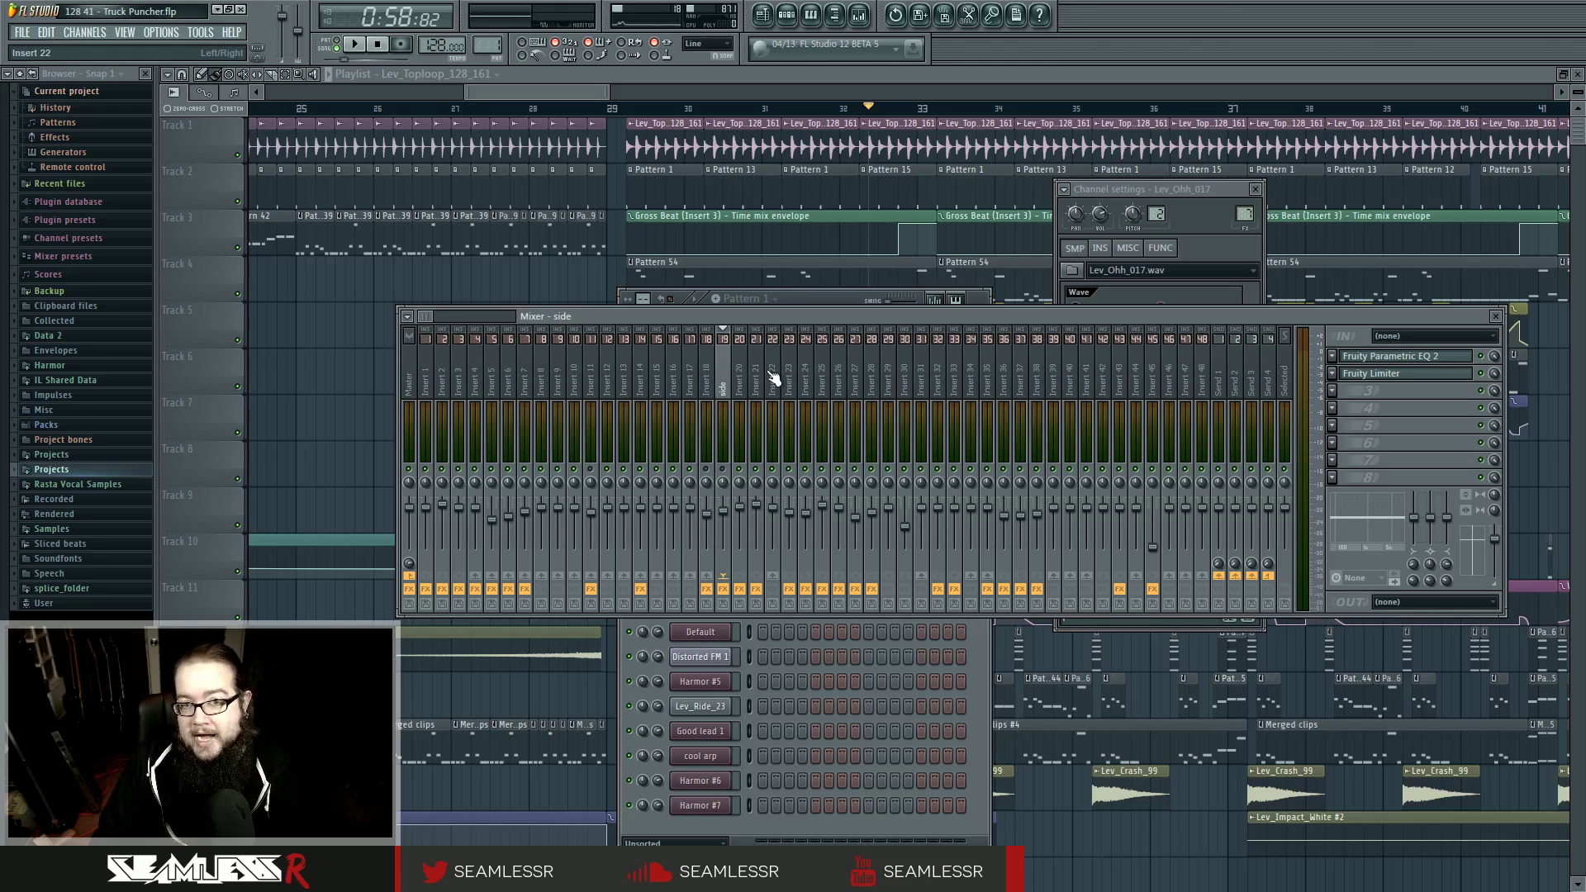
pyautogui.click(1411, 376)
pyautogui.click(1408, 377)
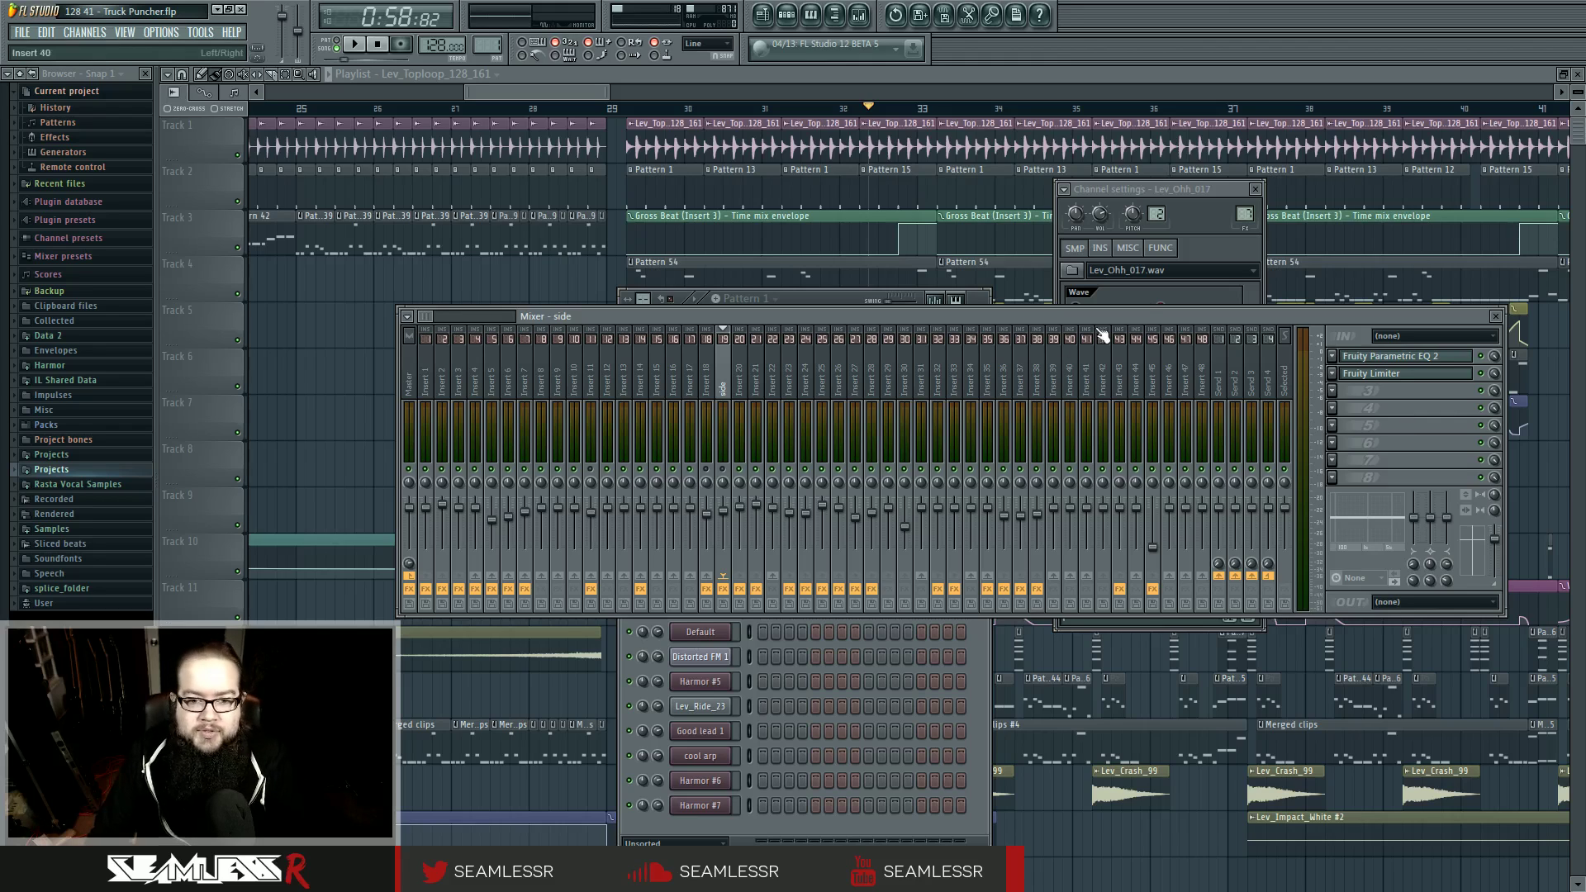
# - Play the passage, select the Insert 33 mixer track to show its effects, and replay the passage
pyautogui.press('space')
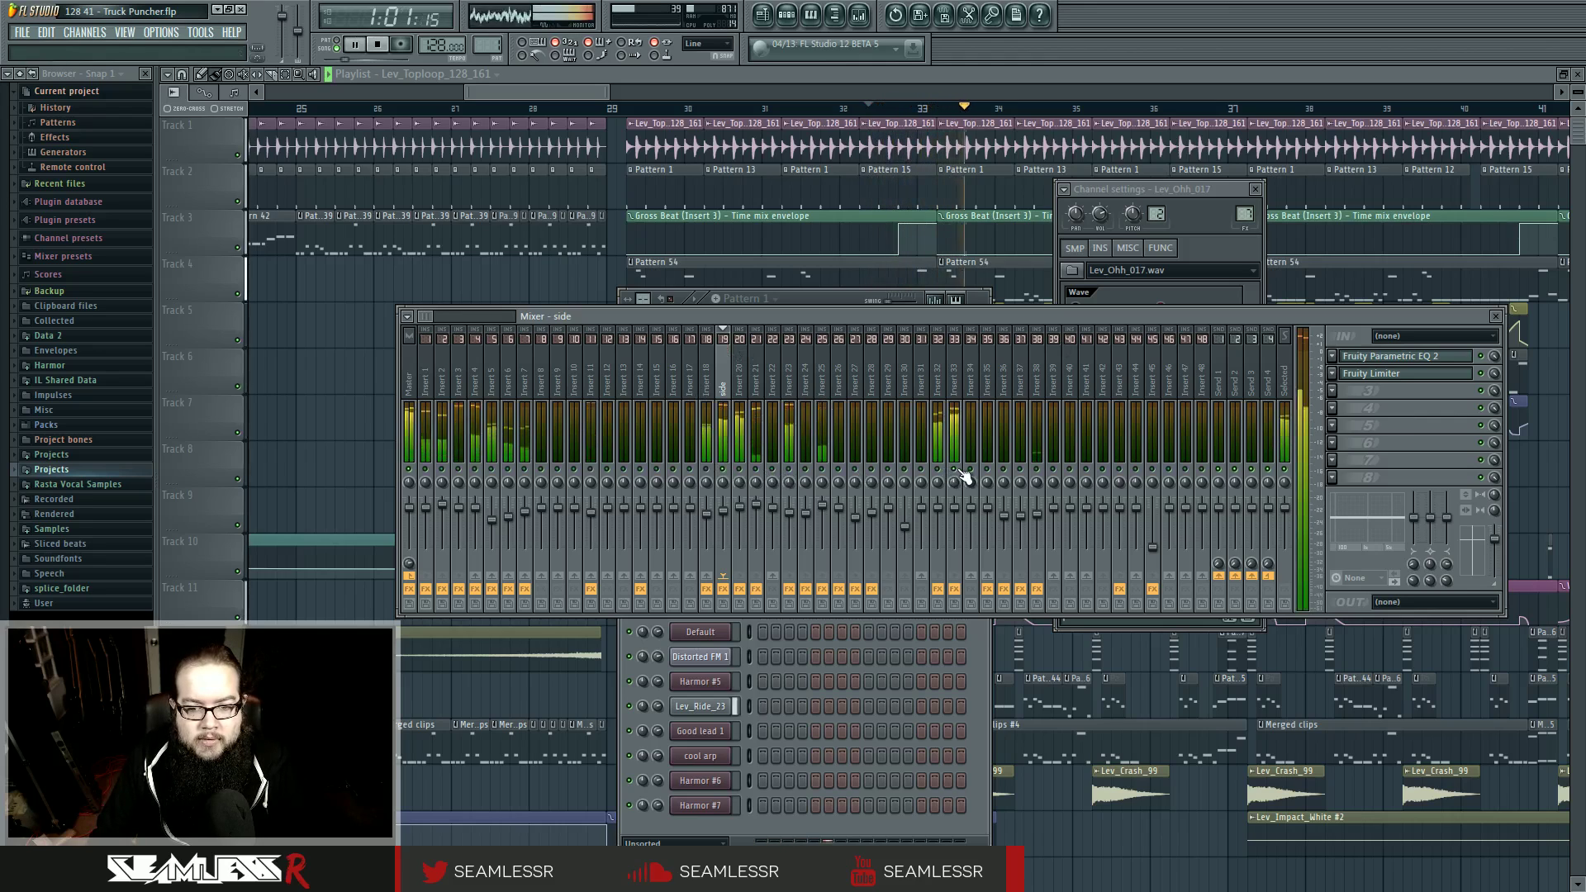
pyautogui.click(956, 371)
pyautogui.press('space')
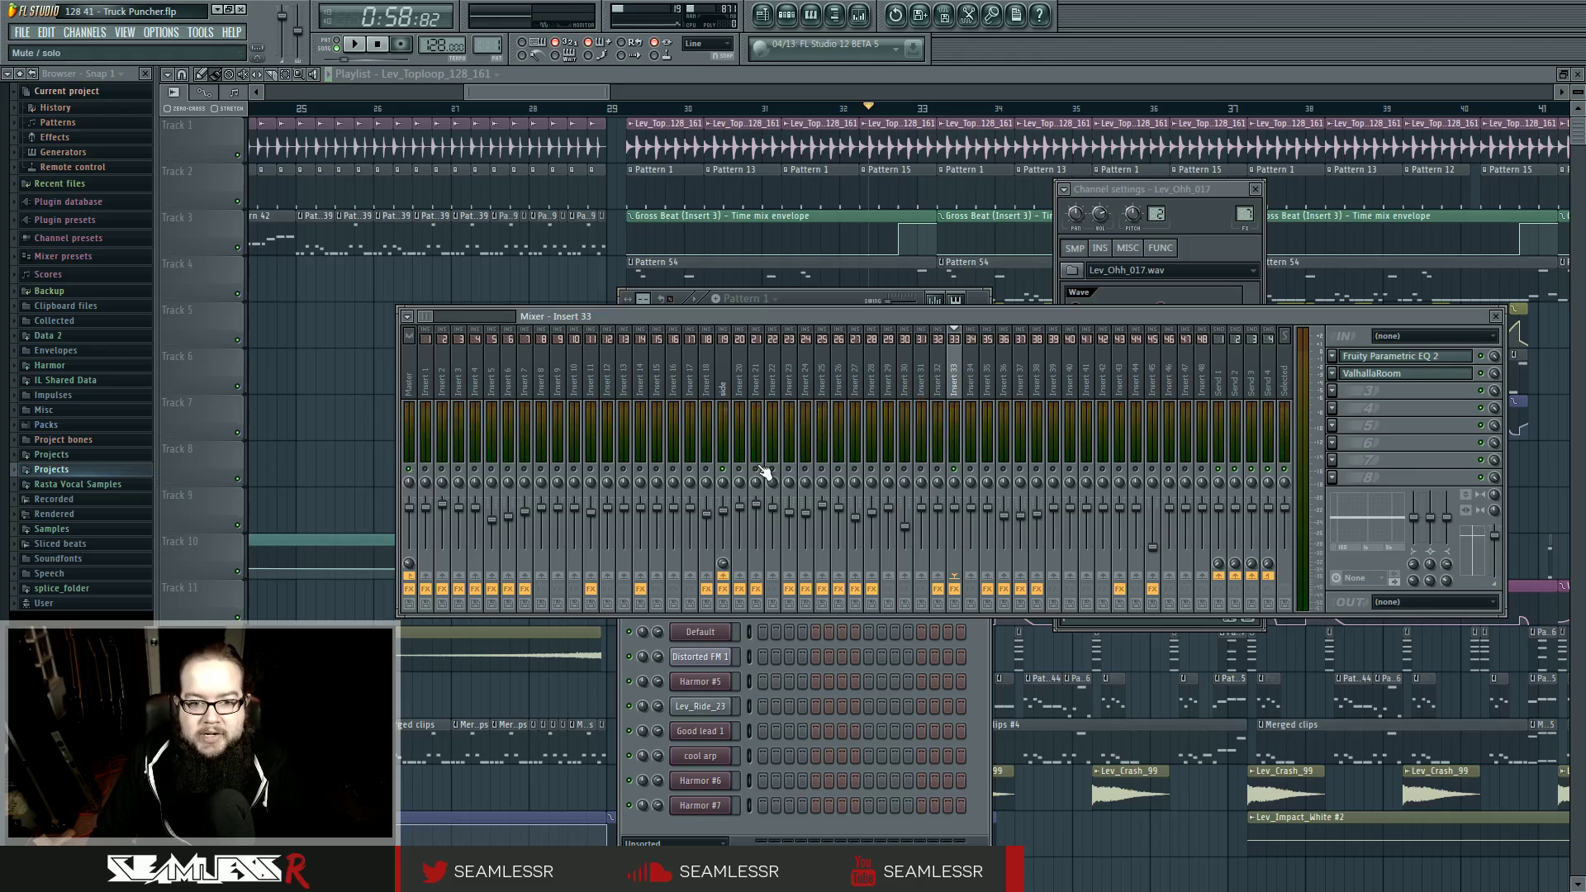
pyautogui.press('space')
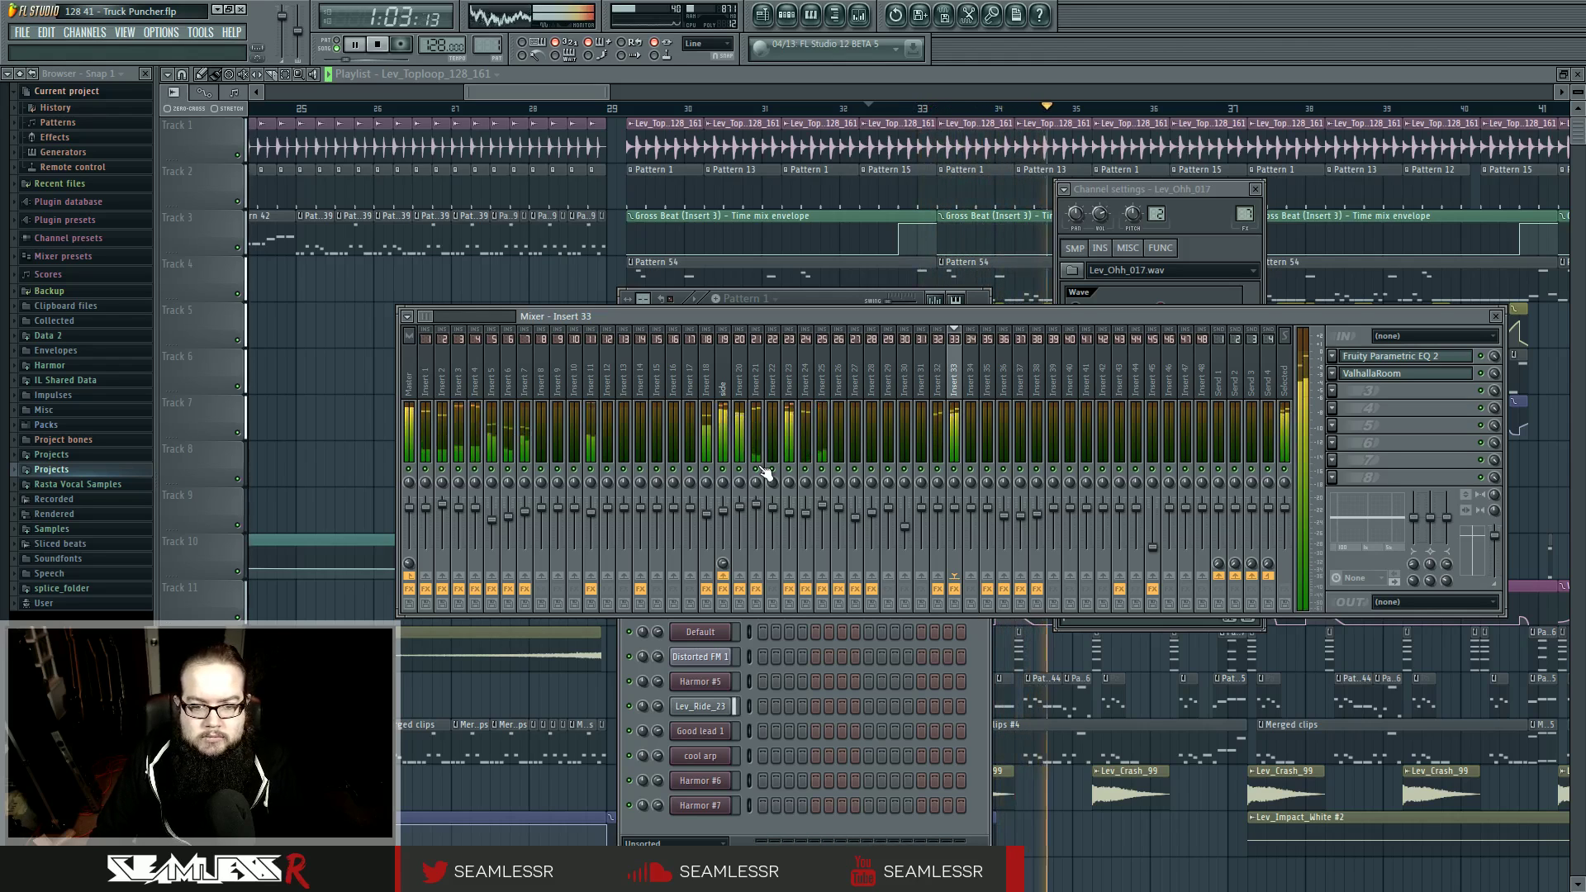
pyautogui.press('space')
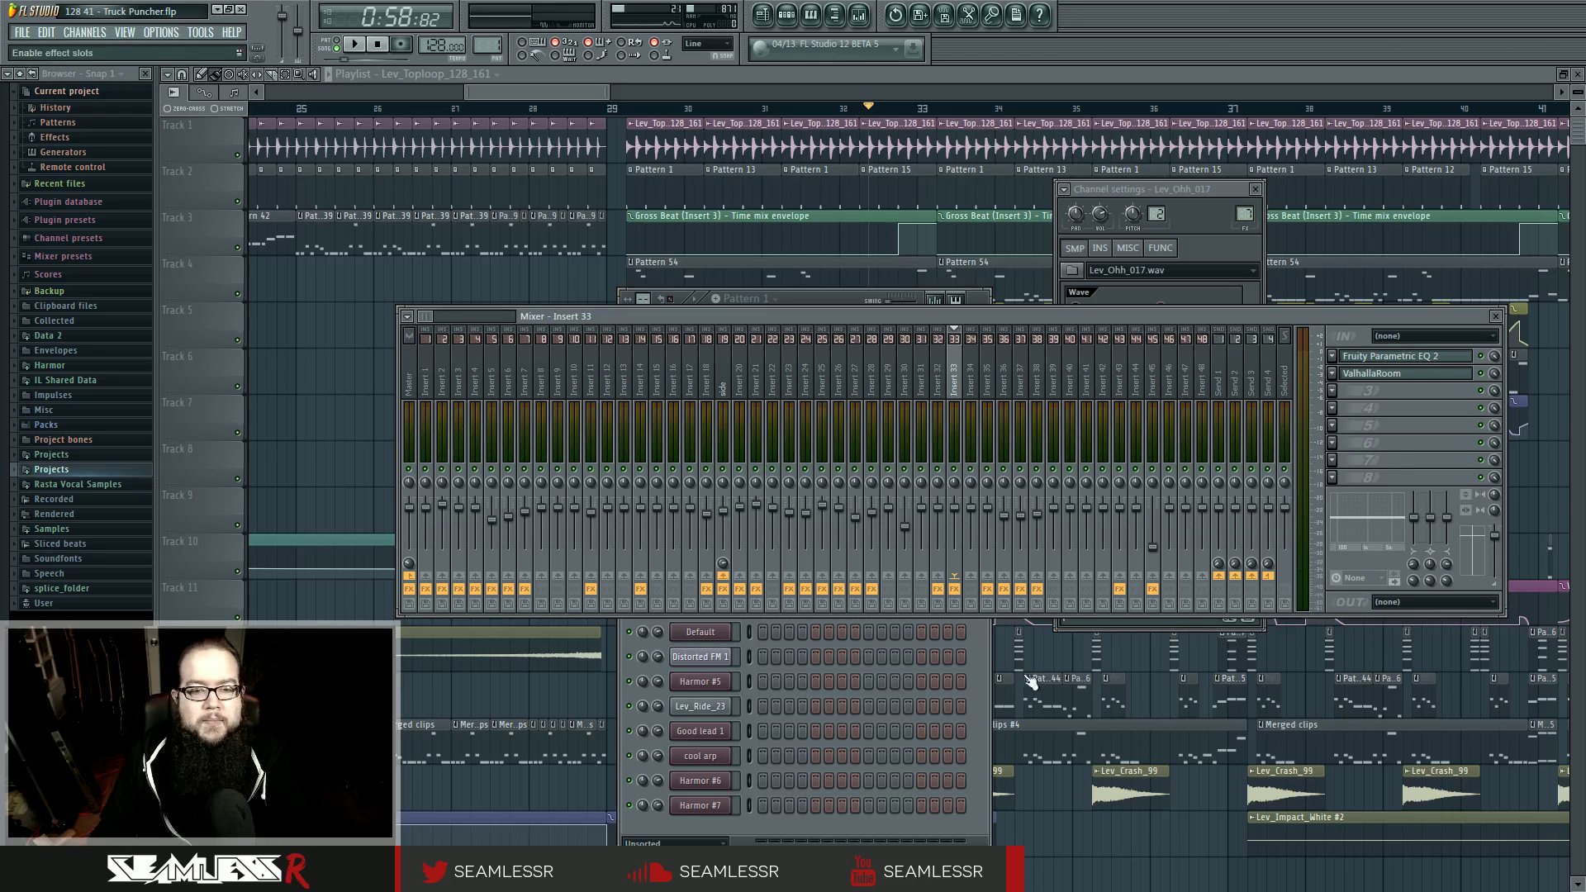
# - Open the Fruity Limiter on the Insert 18 mixer track and play the passage to watch that track's level
pyautogui.click(785, 378)
pyautogui.click(723, 380)
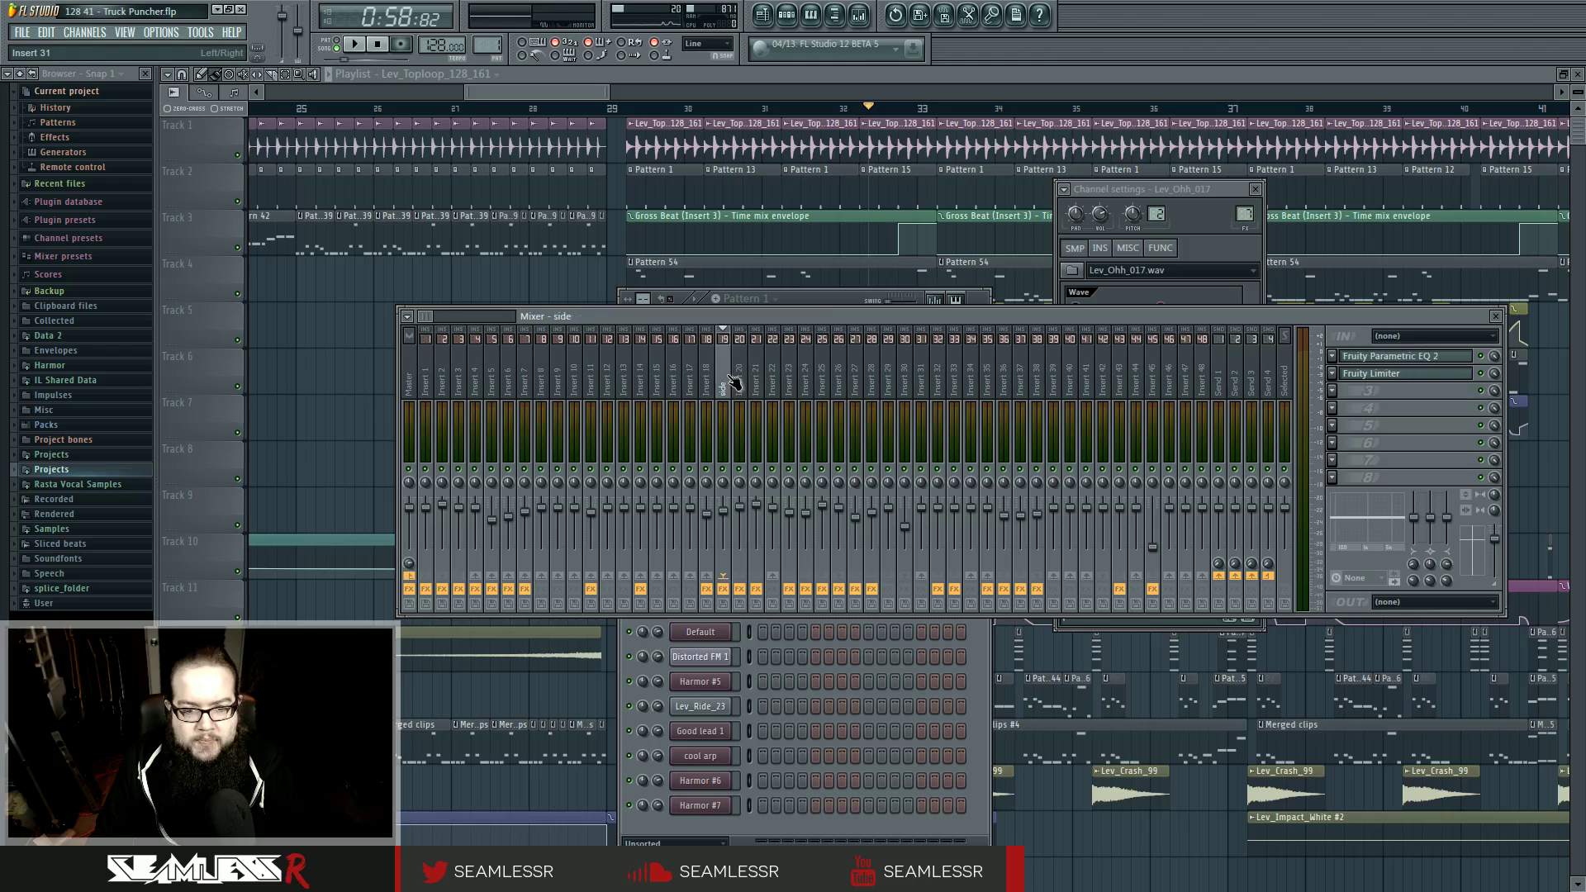
pyautogui.click(707, 380)
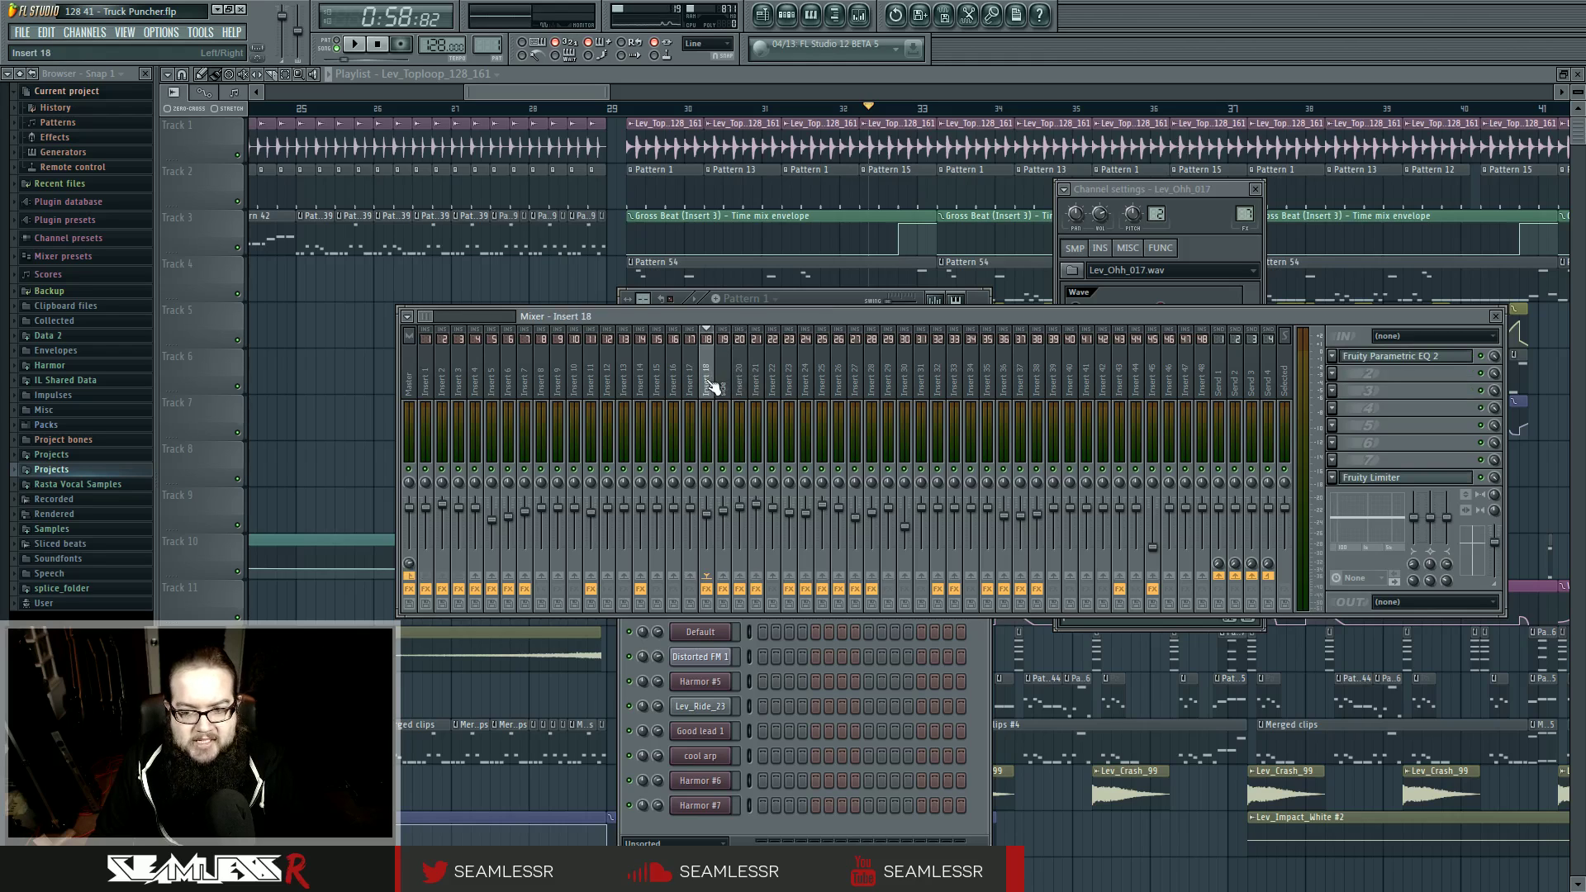
pyautogui.click(1388, 481)
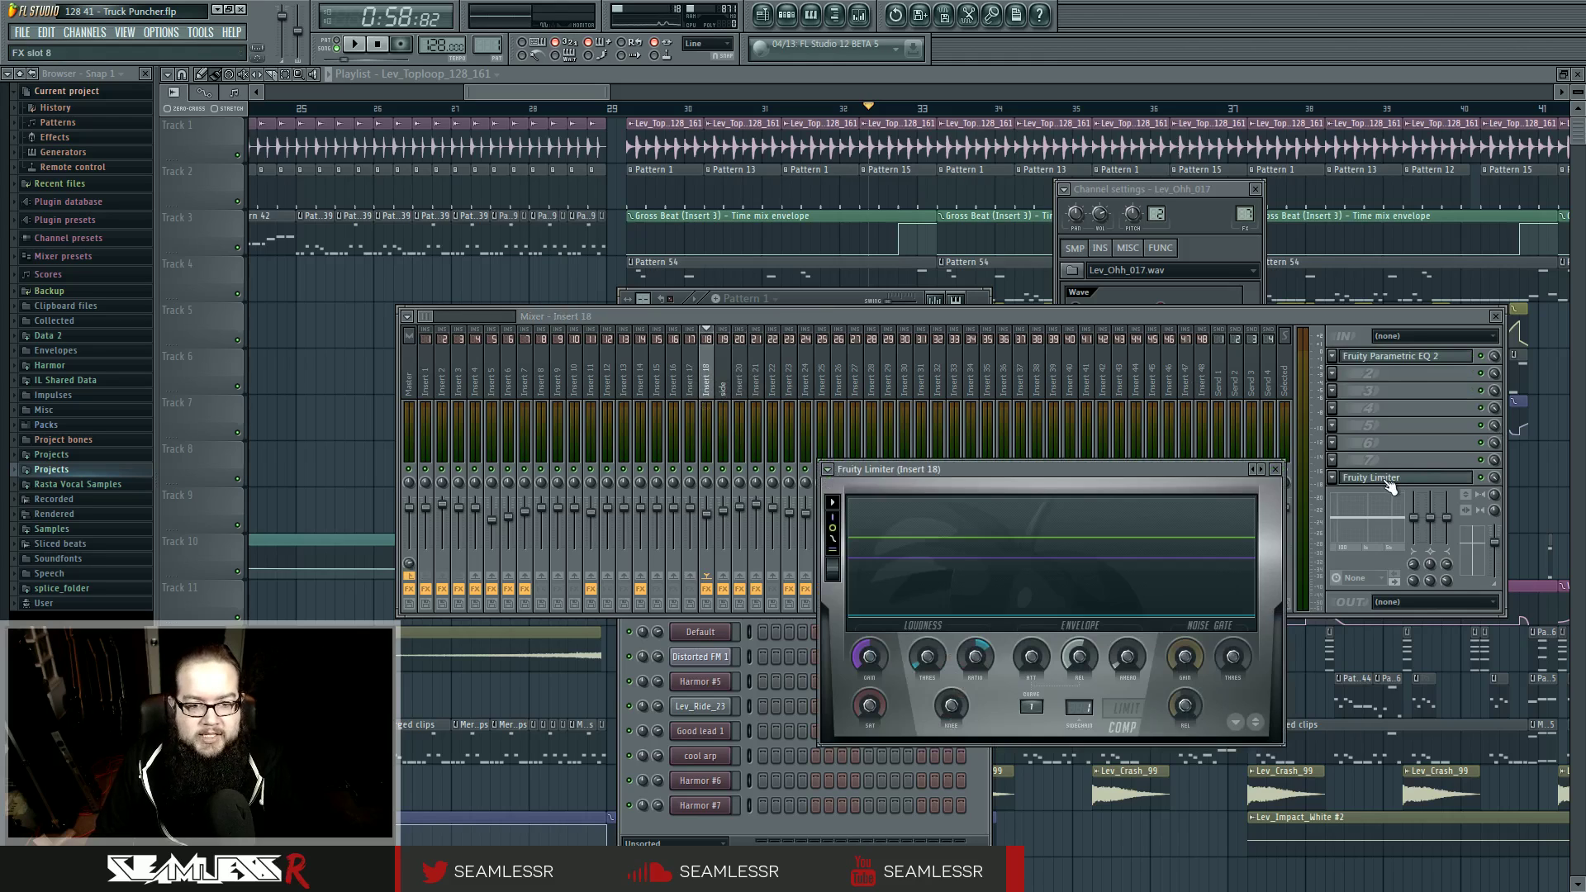
pyautogui.click(713, 473)
pyautogui.press('space')
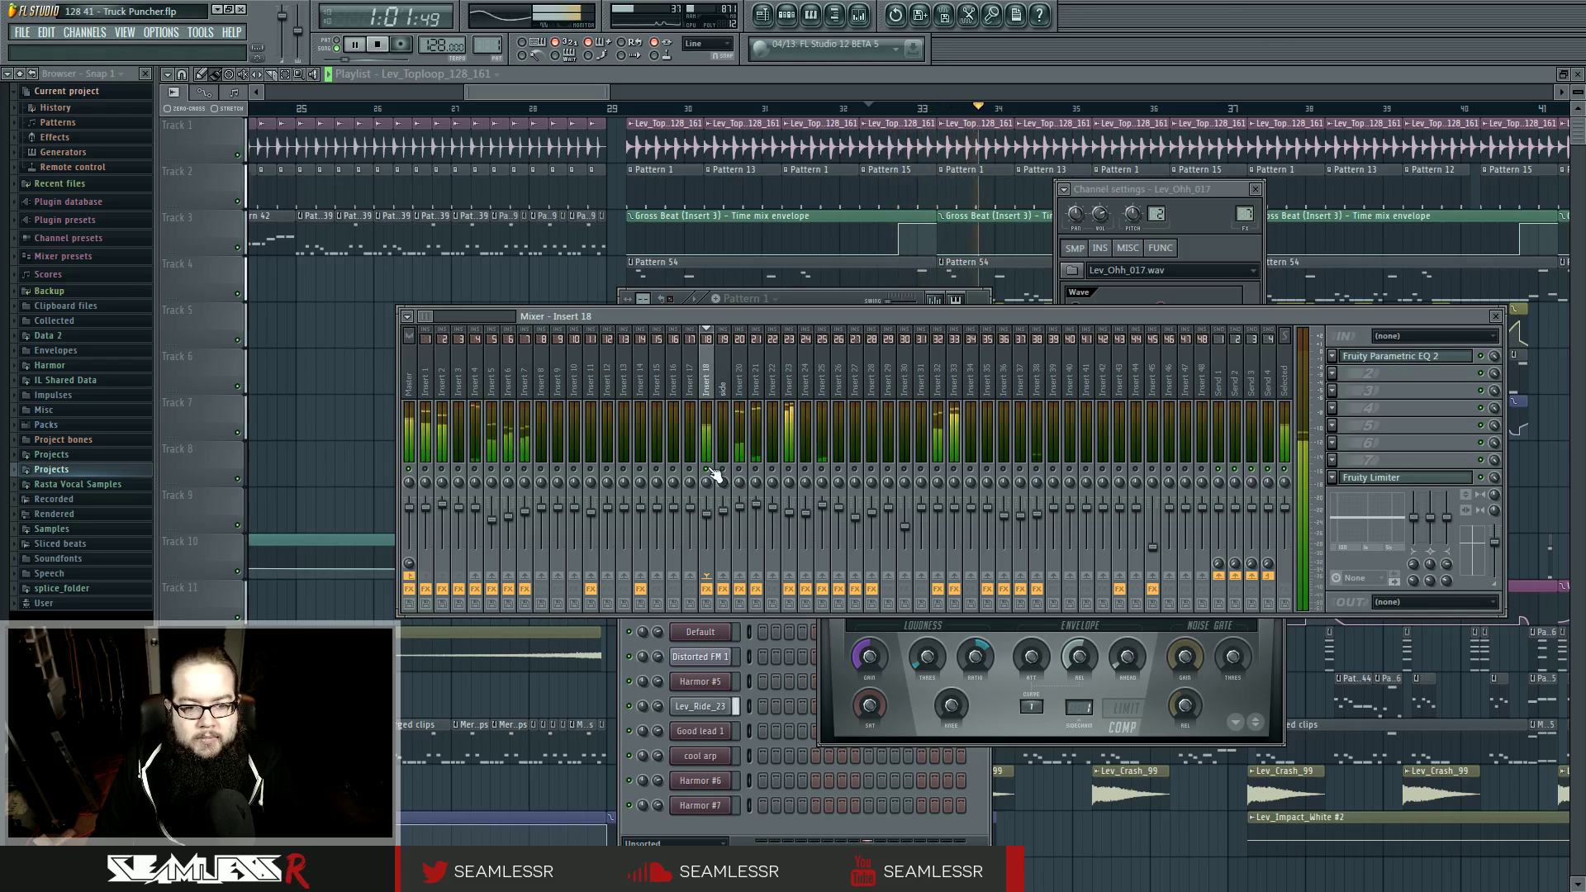
# - Open the Harmor channel and the first Default channel from the channel rack, then play the passage with the rack shown
pyautogui.click(763, 823)
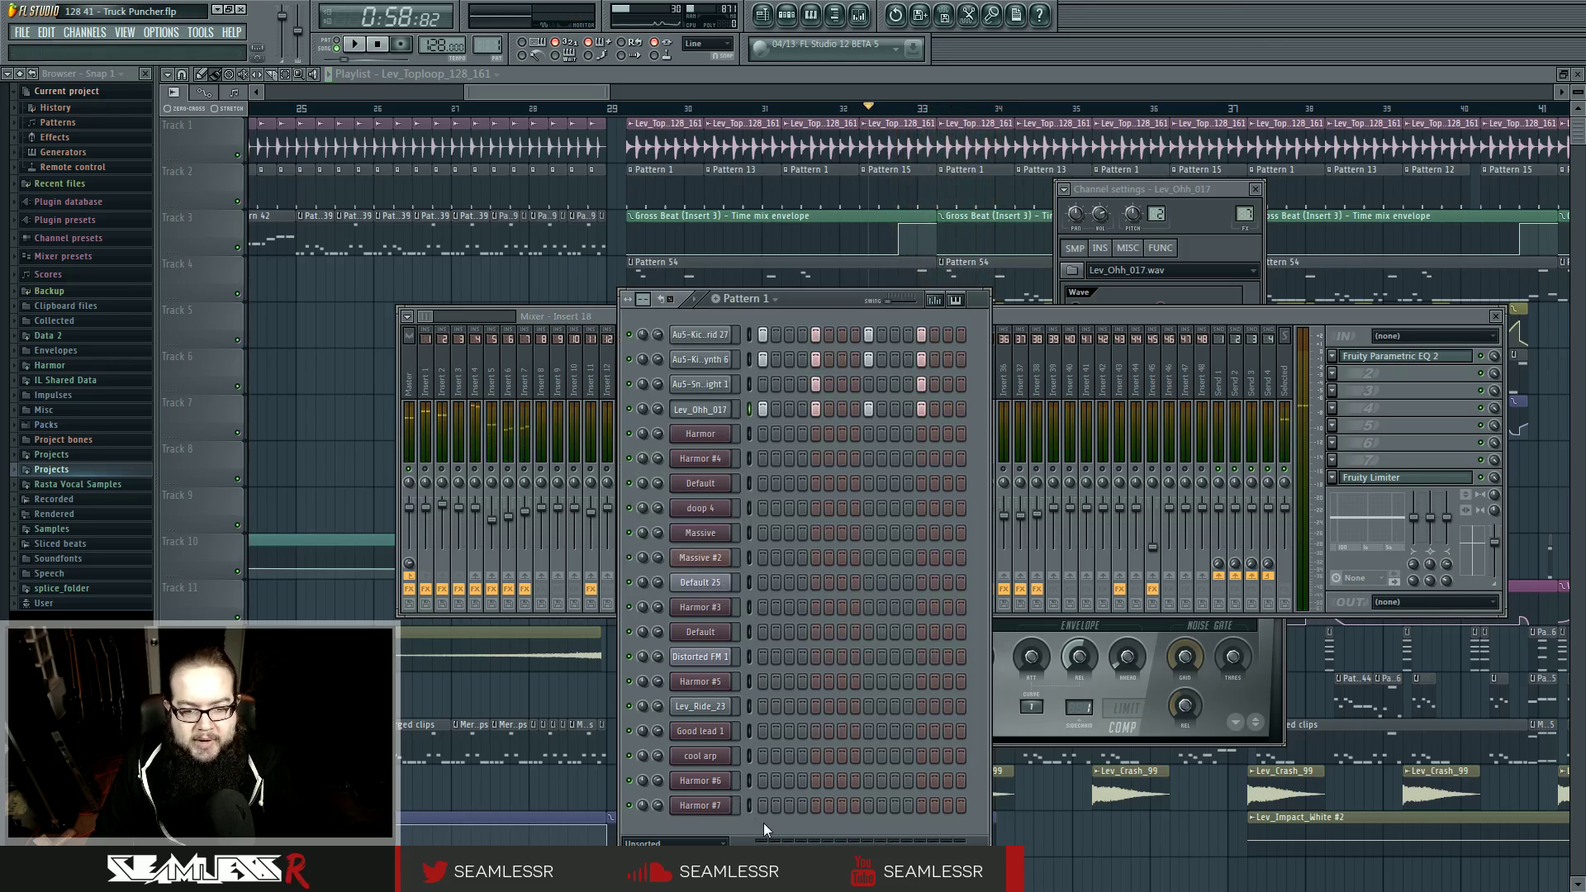
pyautogui.press('space')
pyautogui.click(701, 434)
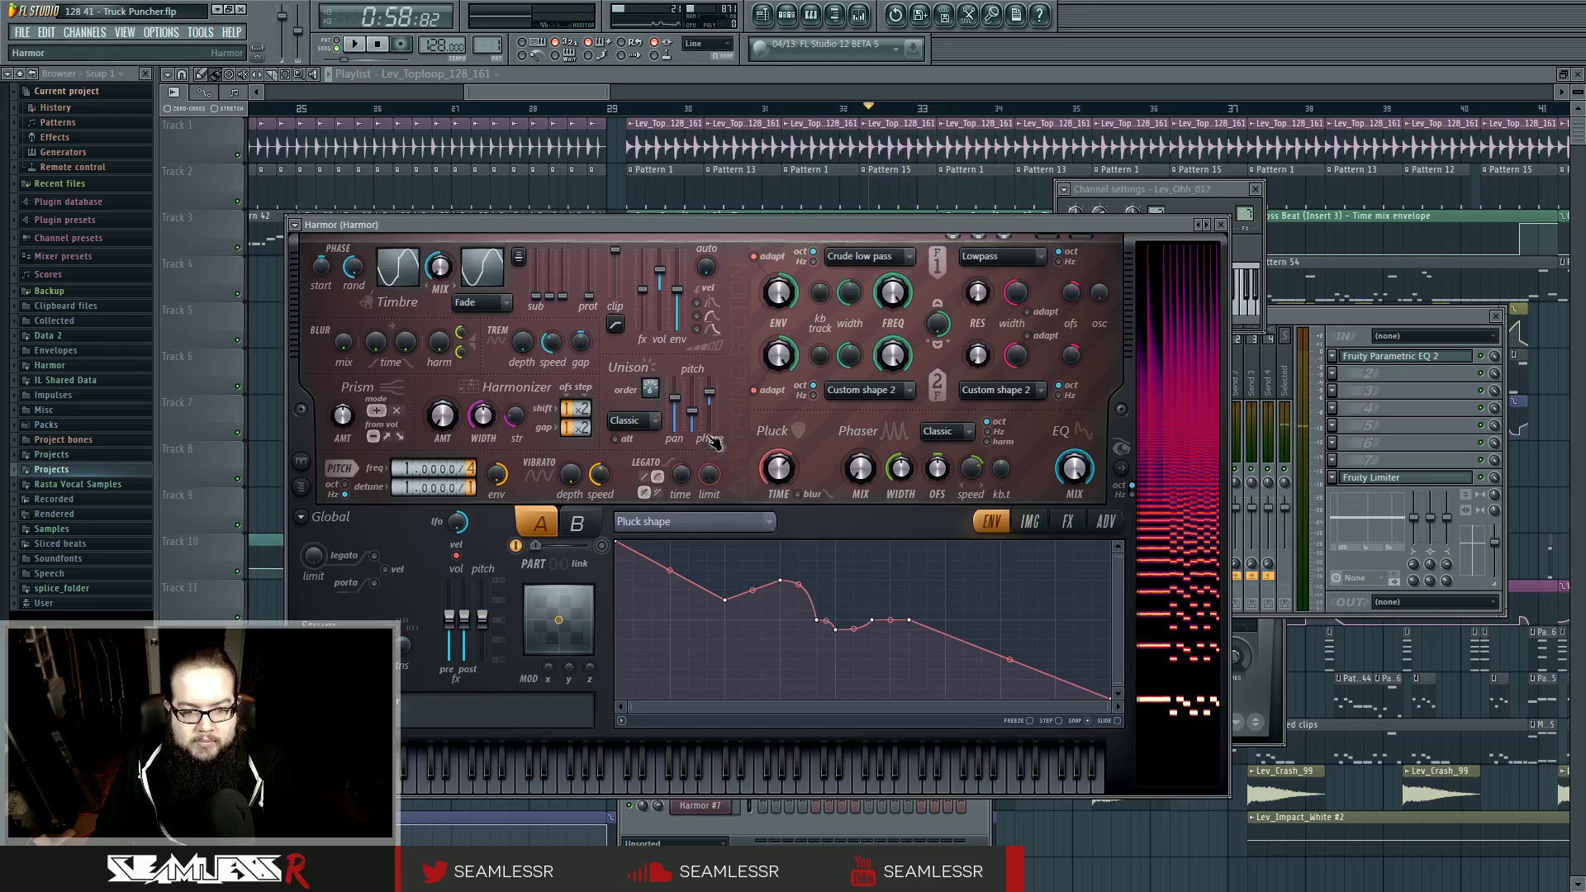
pyautogui.click(810, 14)
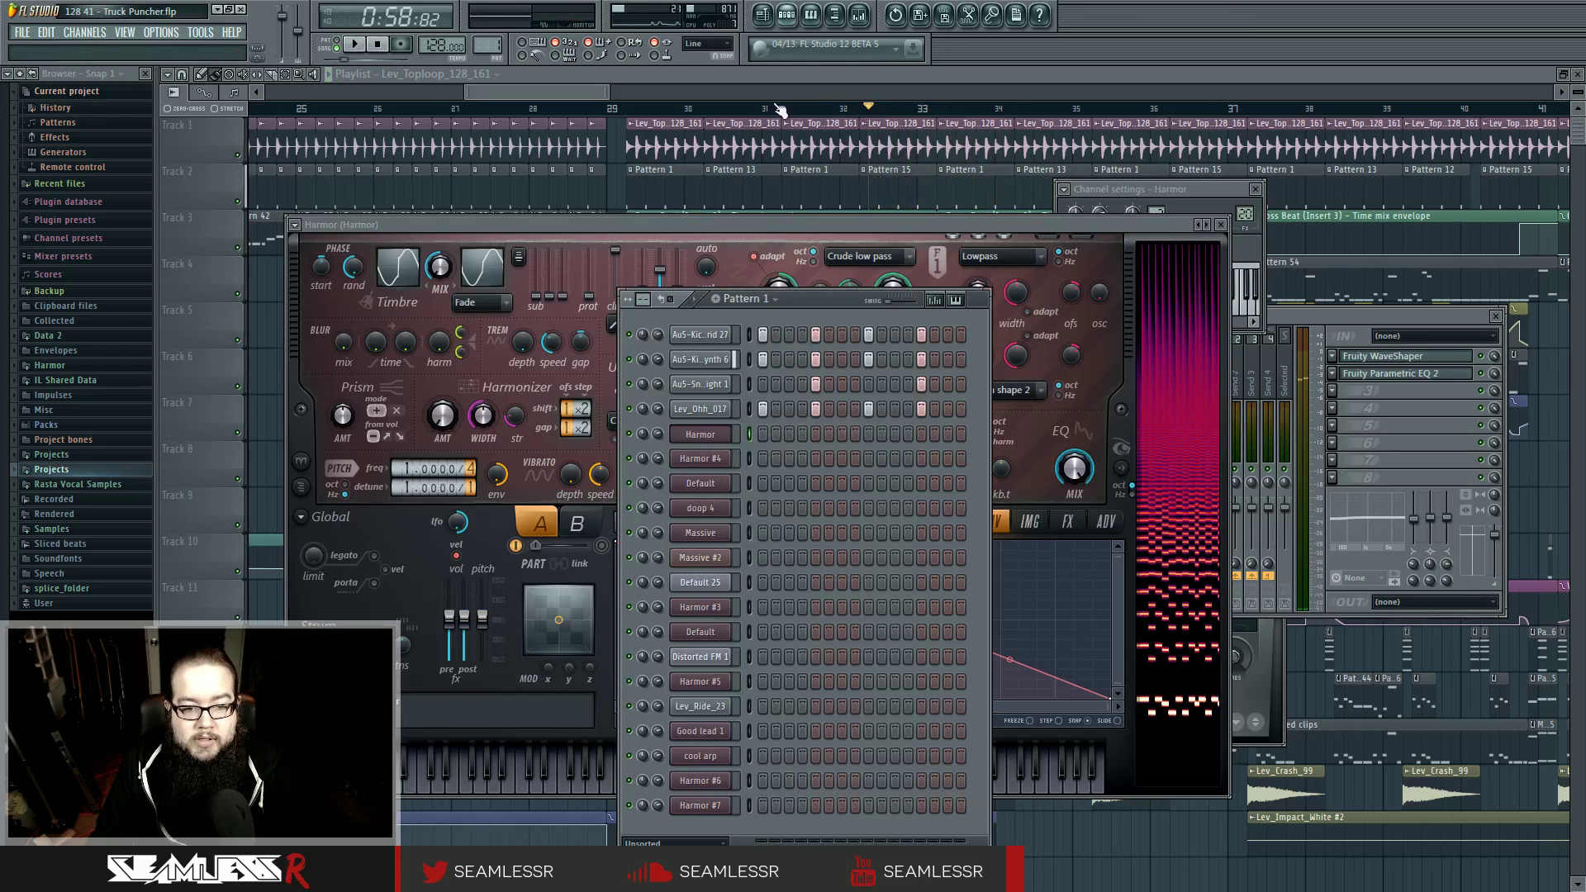
pyautogui.click(710, 483)
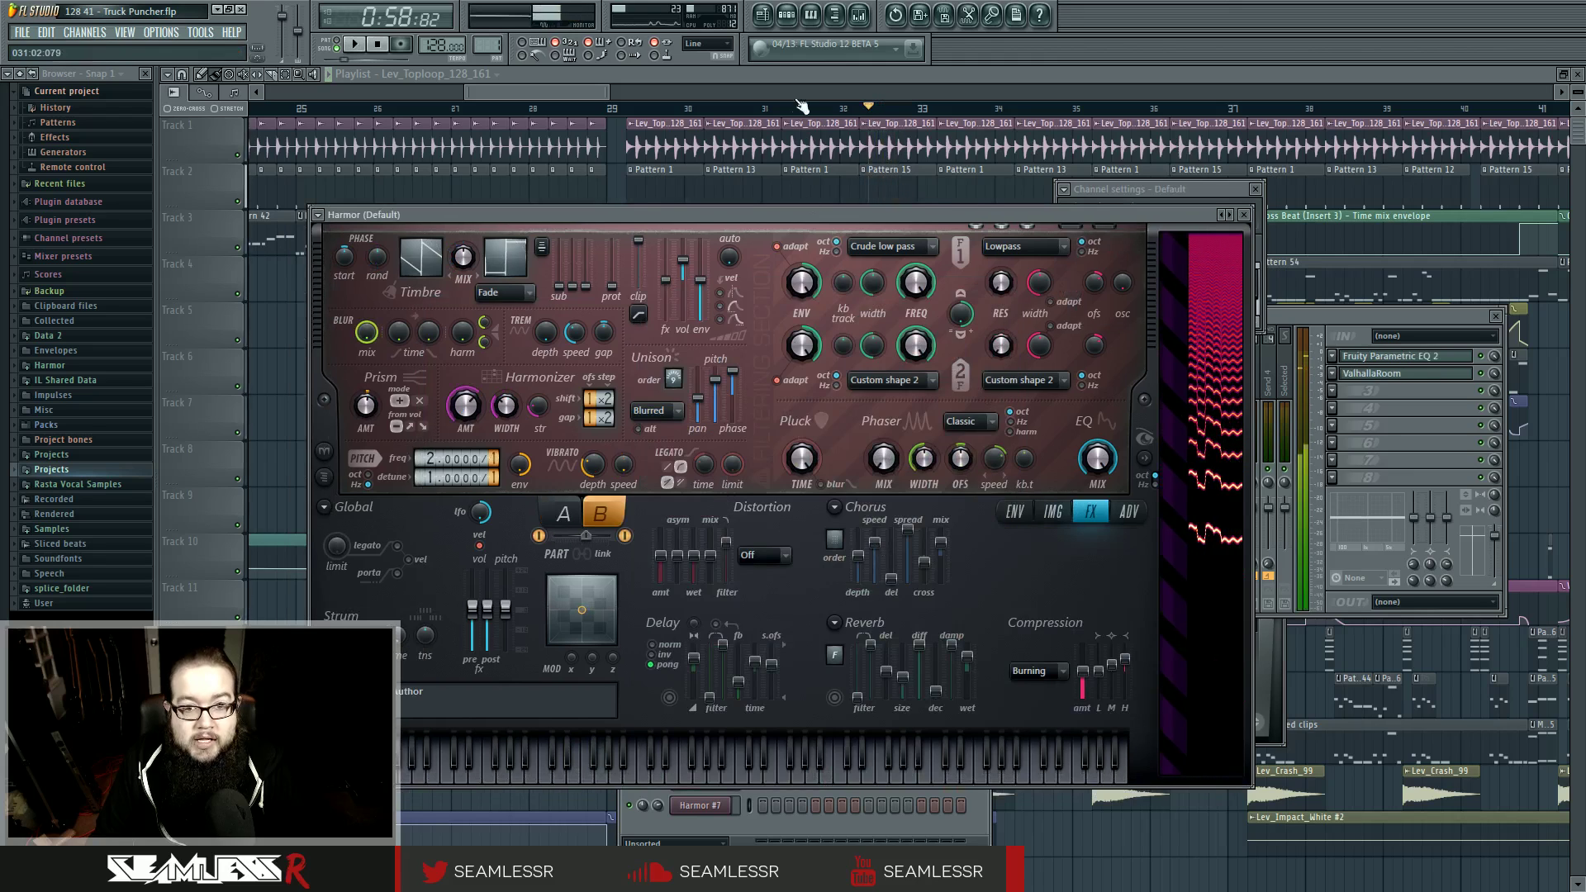
pyautogui.click(786, 23)
pyautogui.press('space')
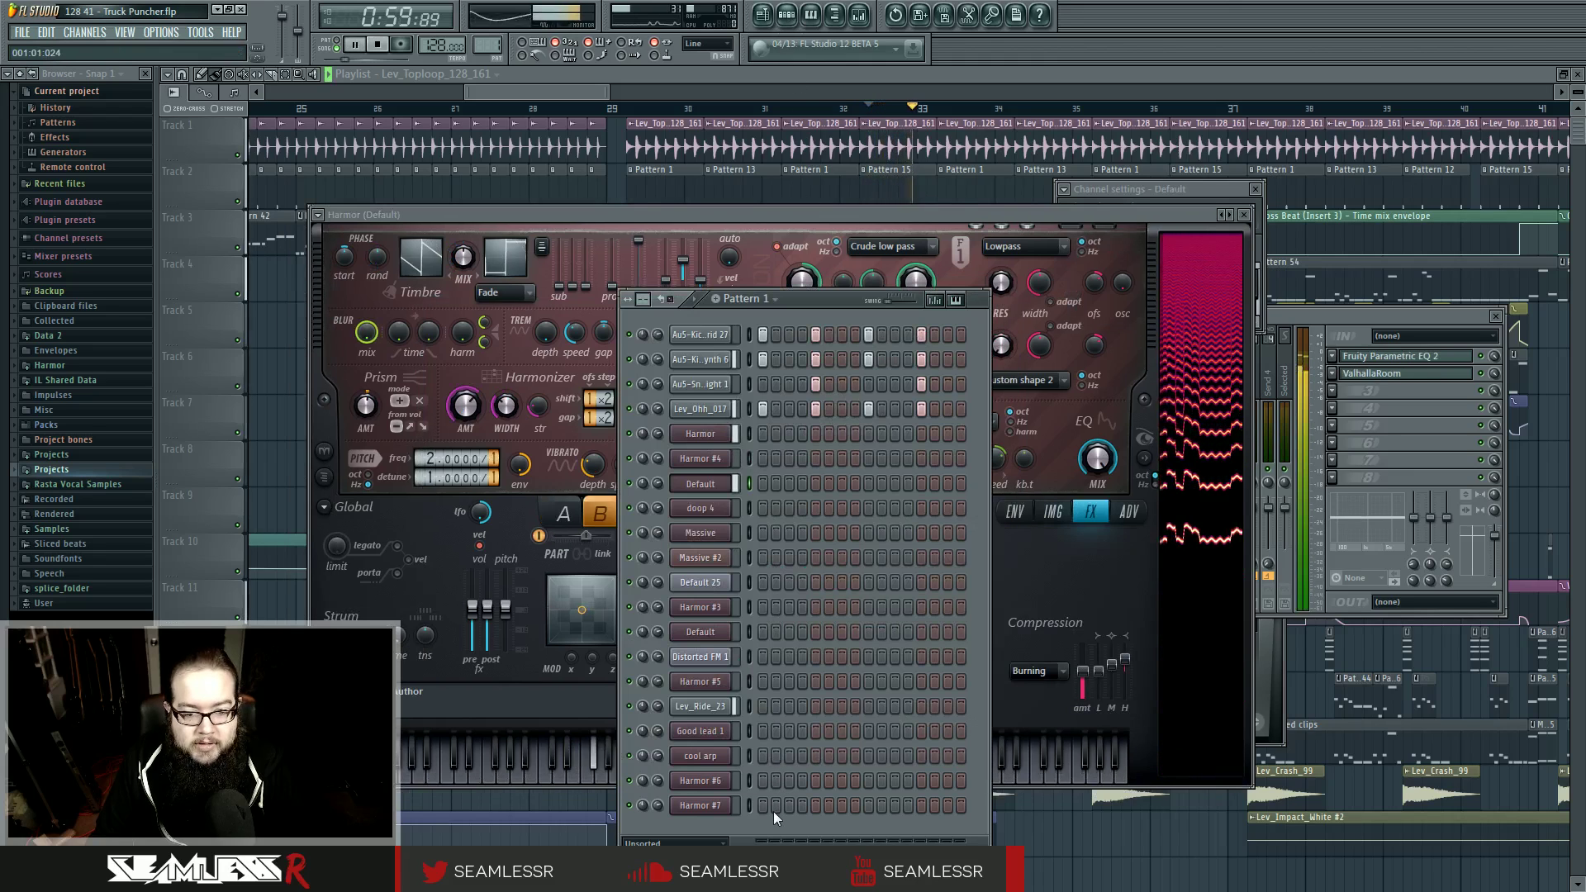
# - Switch the channel rack to the group containing Harmor #2, open that channel's Harmor, and play the passage
pyautogui.press('space')
pyautogui.click(702, 841)
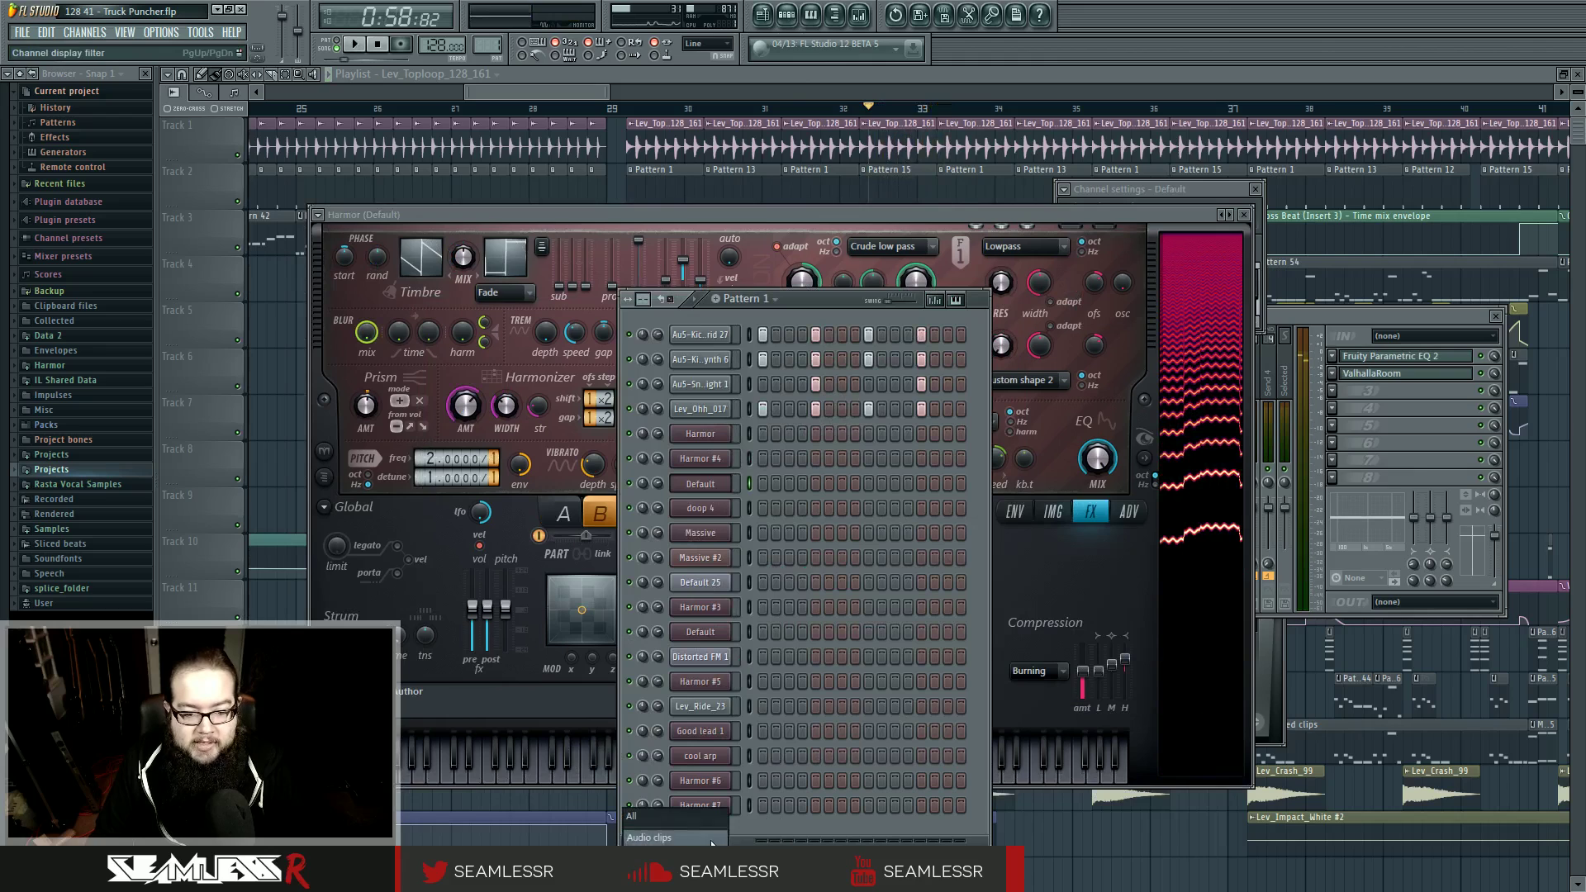
pyautogui.click(702, 864)
pyautogui.press('space')
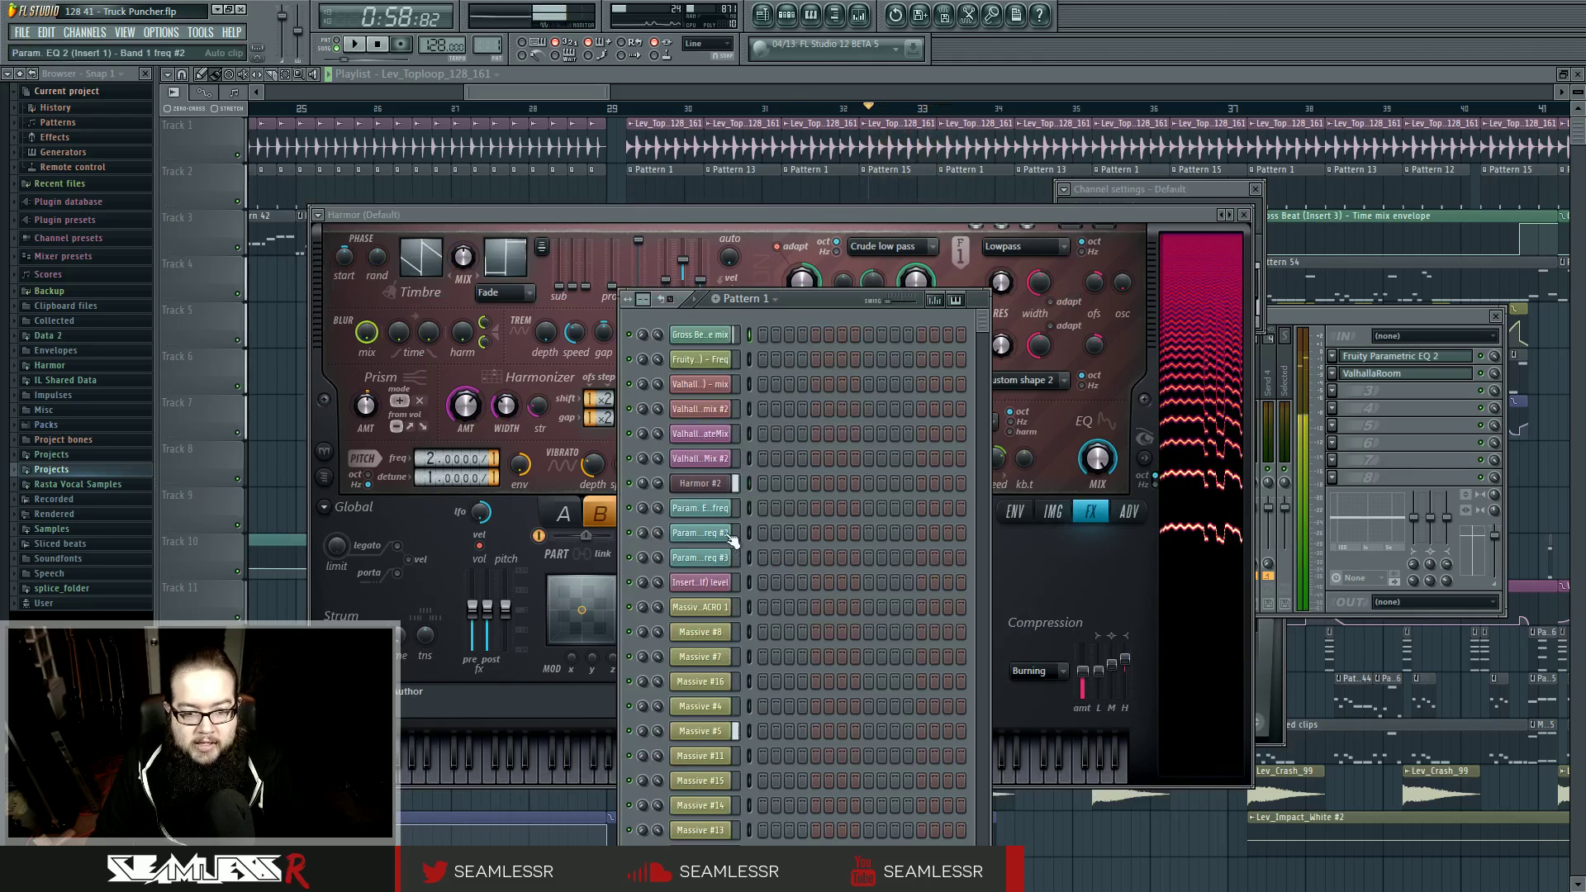
pyautogui.press('space')
pyautogui.click(721, 479)
pyautogui.press('space')
pyautogui.press('space')
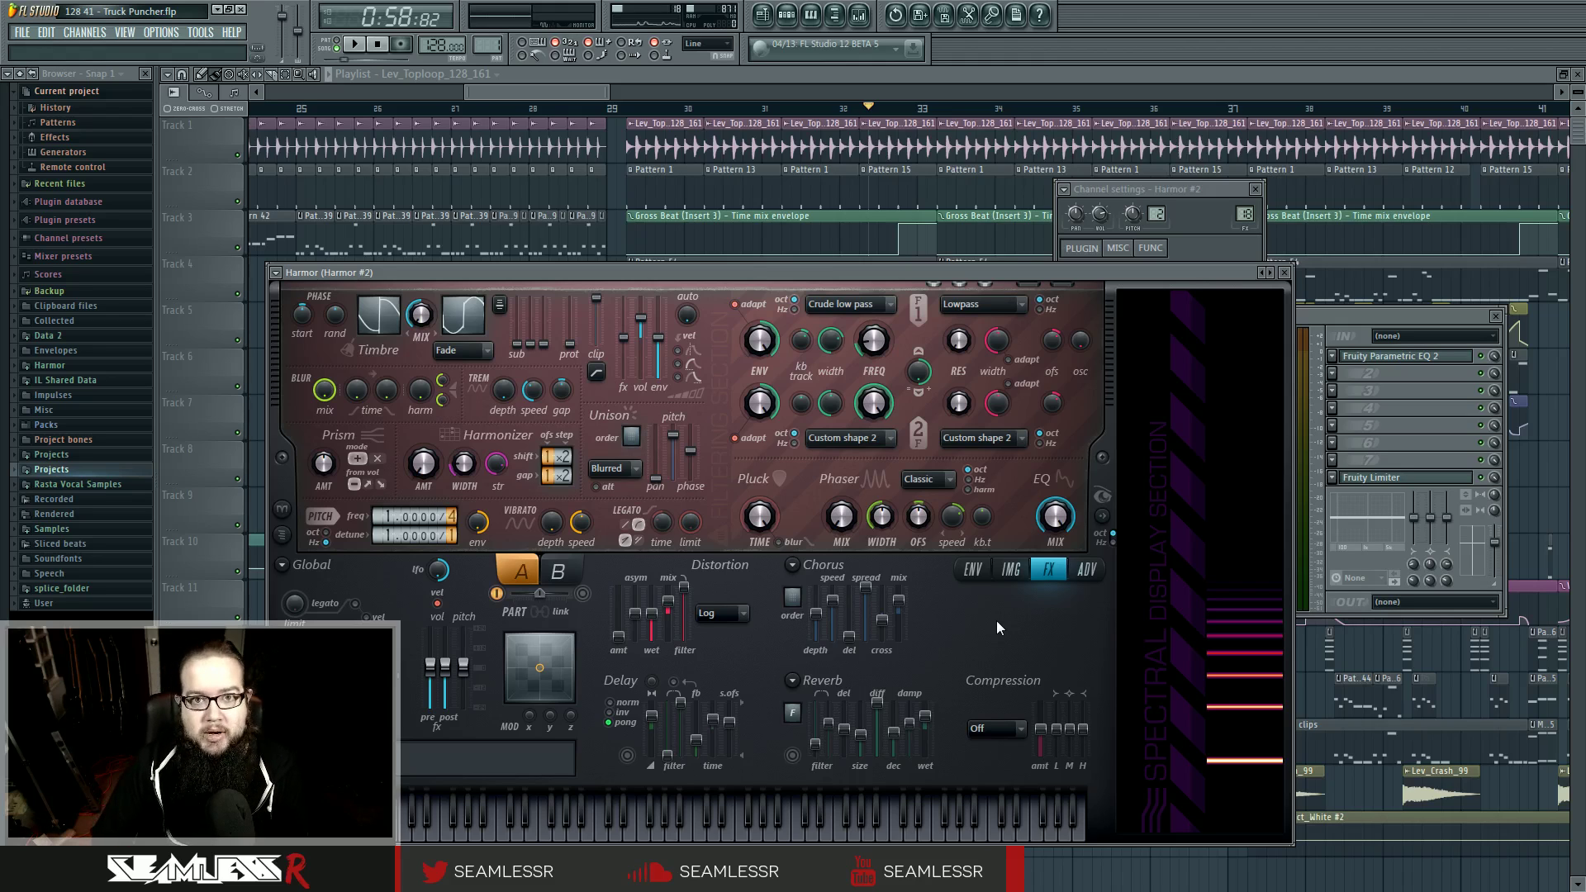
# - Show the Local EQ envelope of Harmor #2 and play the passage to watch its harmonics
pyautogui.click(973, 569)
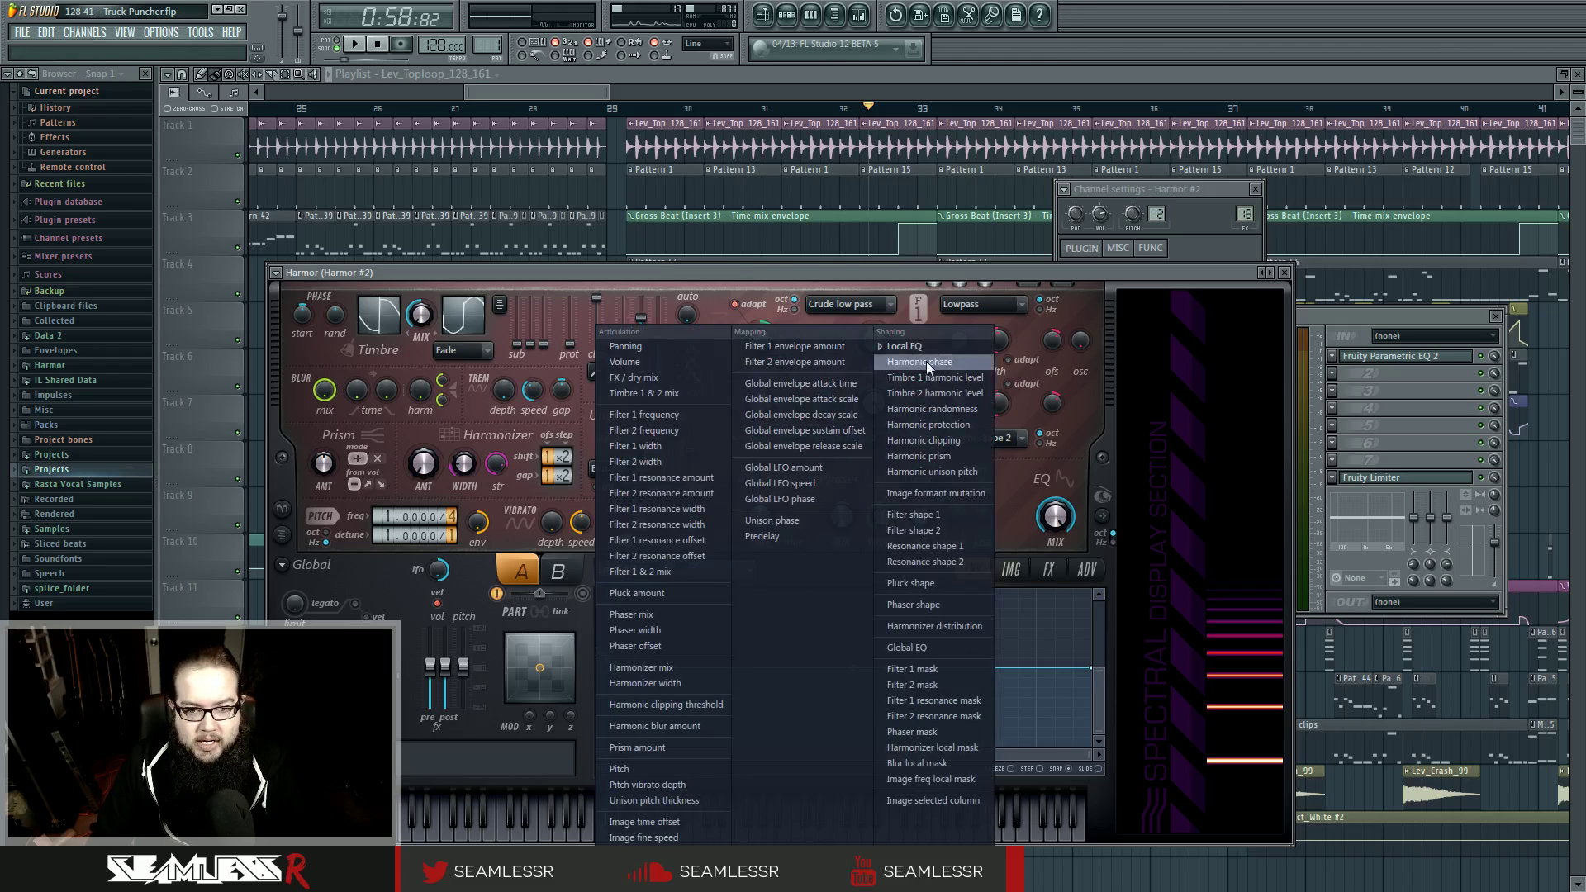
pyautogui.click(903, 346)
pyautogui.press('space')
pyautogui.press('space')
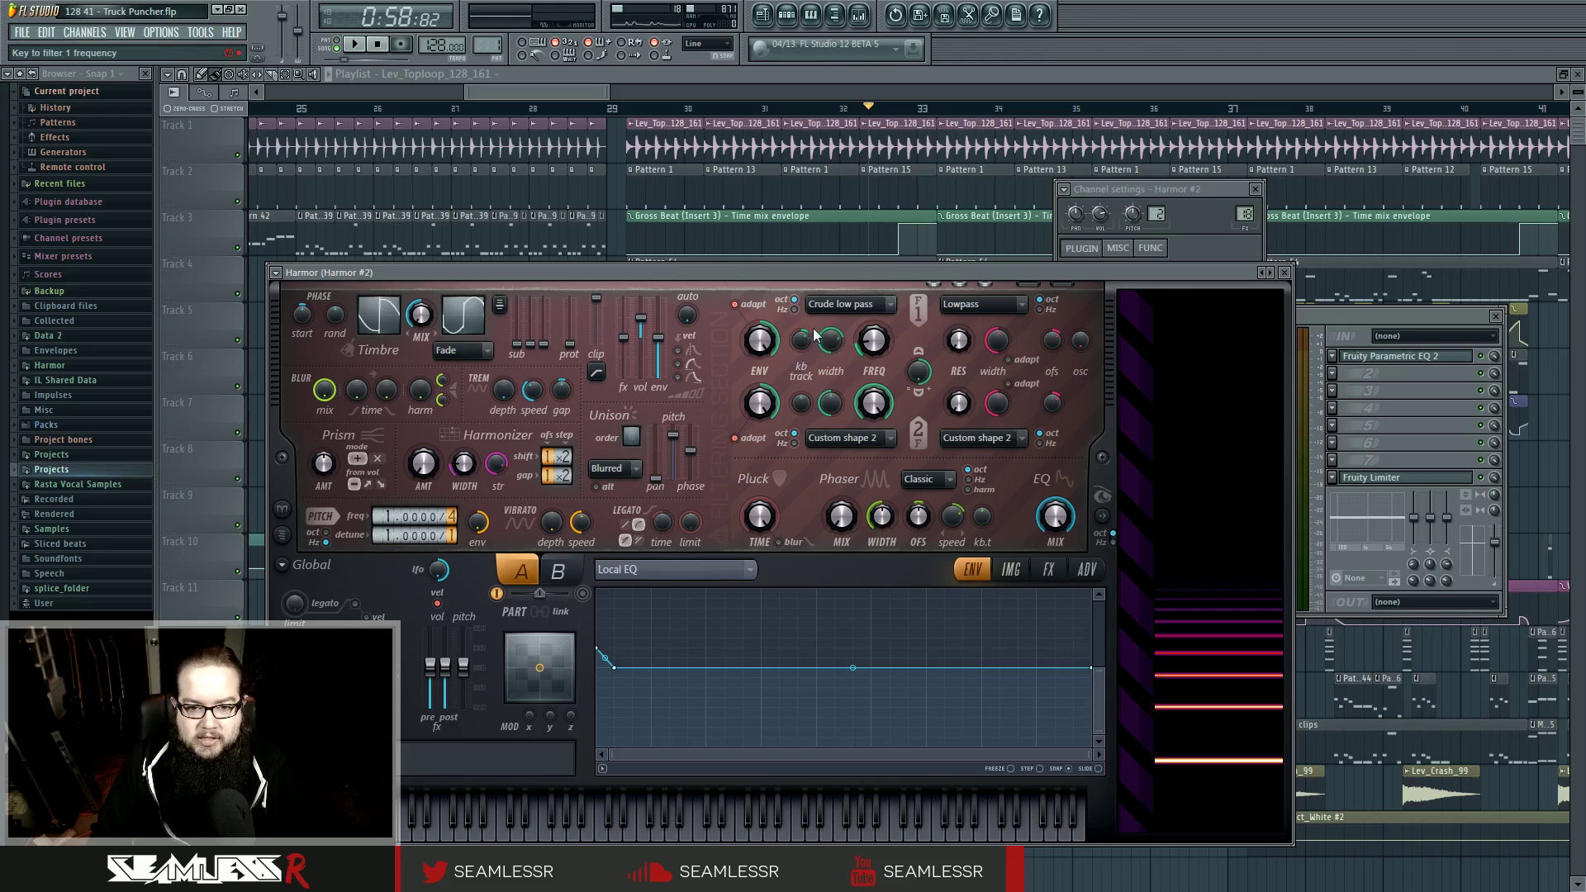
pyautogui.press('space')
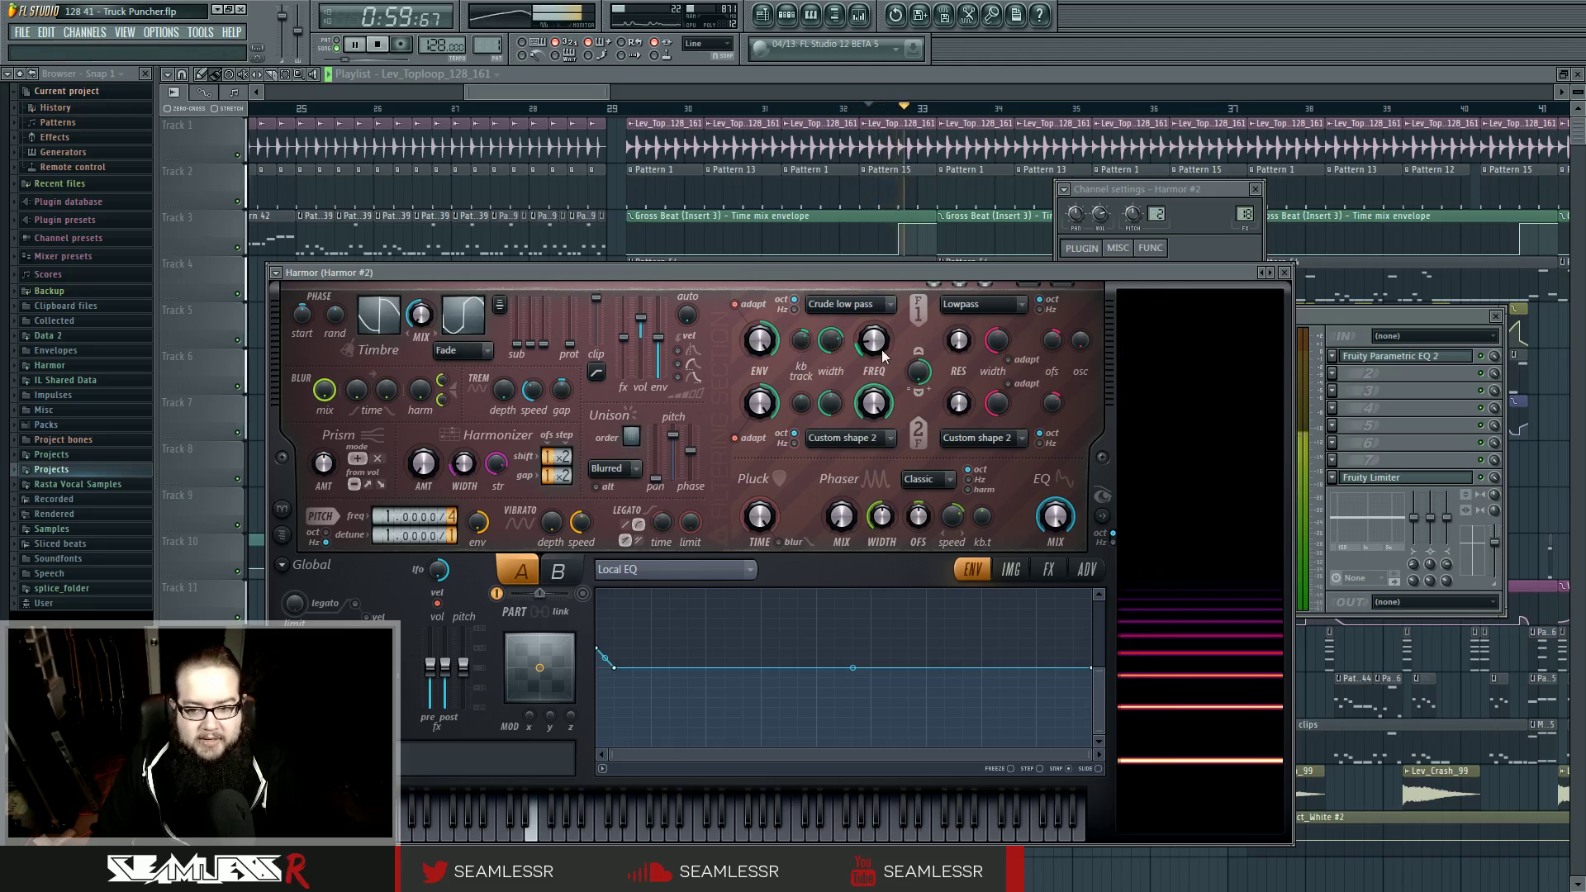
pyautogui.press('space')
# - Audition low, middle and high notes on the Harmor #2 keyboard to compare their harmonics in the spectral display
pyautogui.click(917, 822)
pyautogui.click(874, 827)
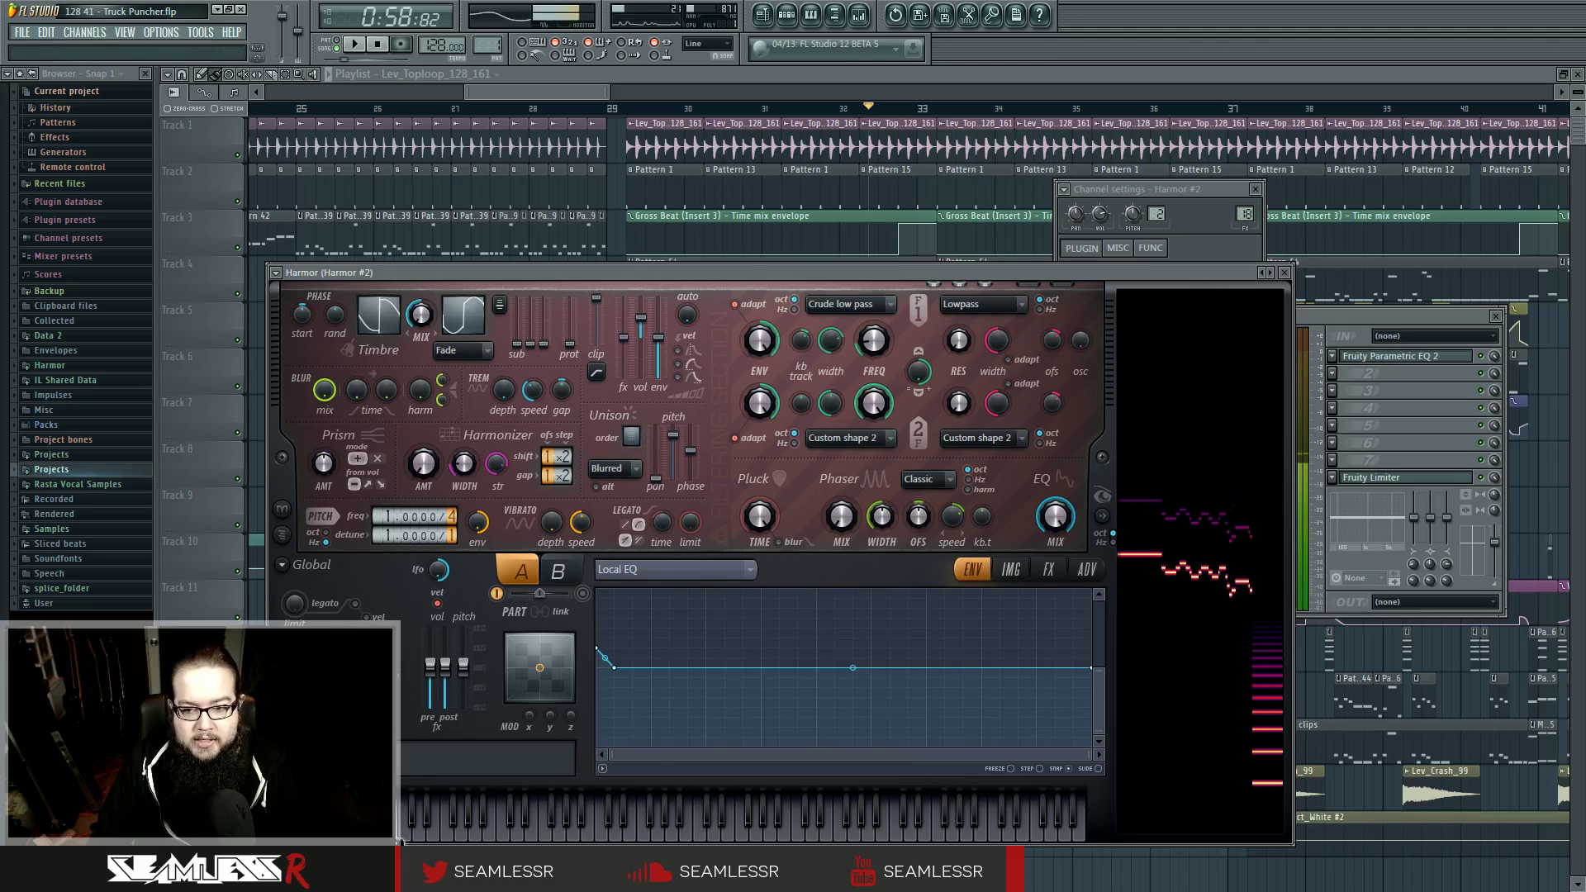
pyautogui.click(604, 832)
pyautogui.click(645, 832)
pyautogui.click(673, 832)
pyautogui.moveTo(684, 837); pyautogui.dragTo(1019, 831)
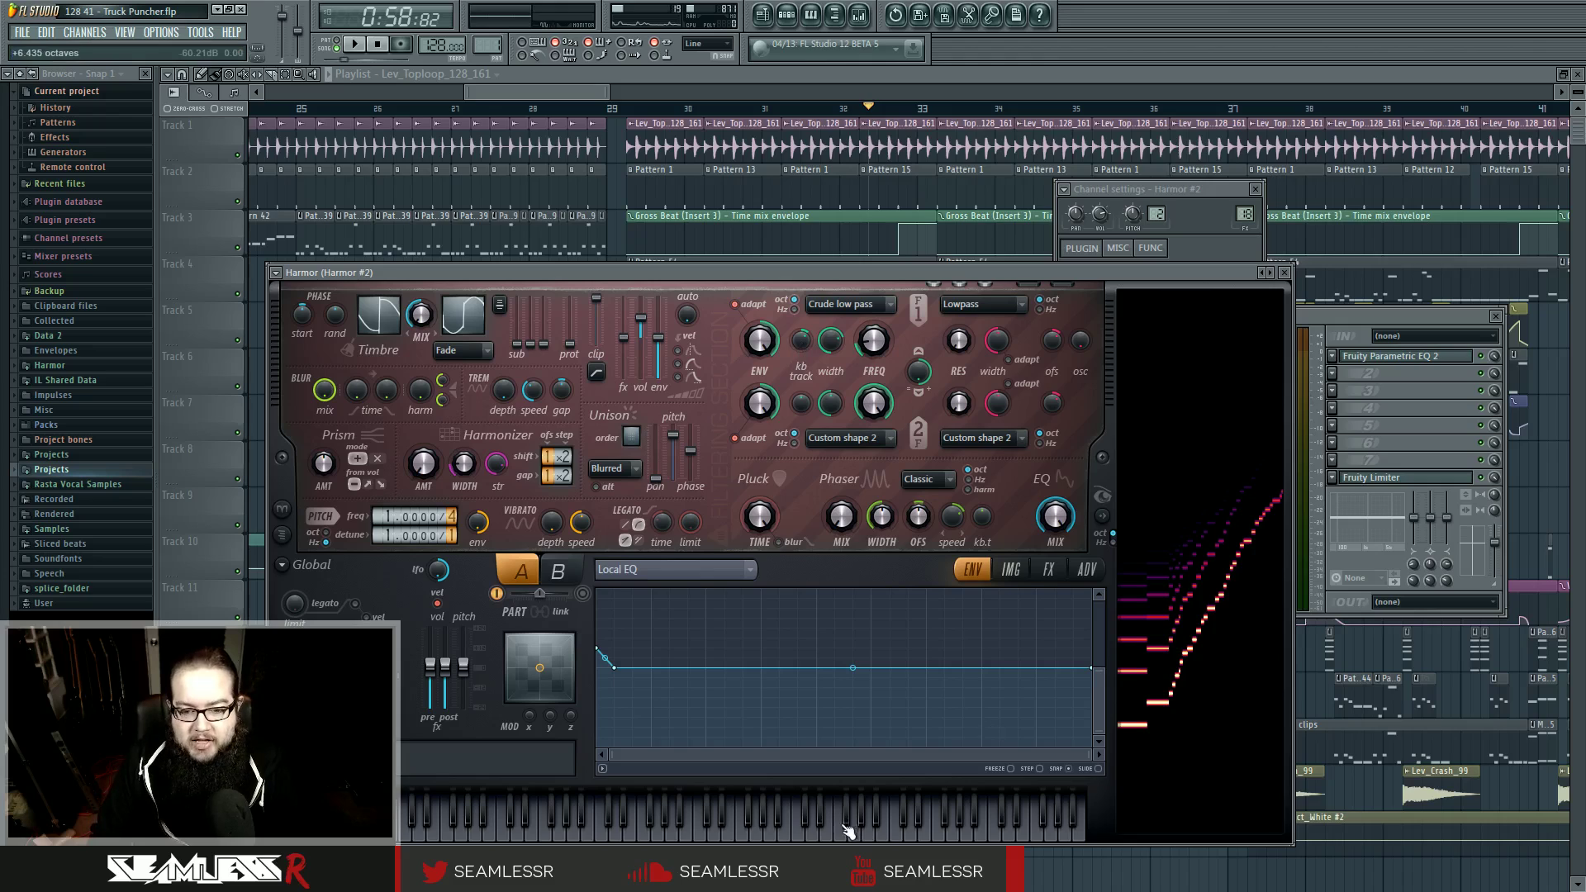
pyautogui.click(795, 838)
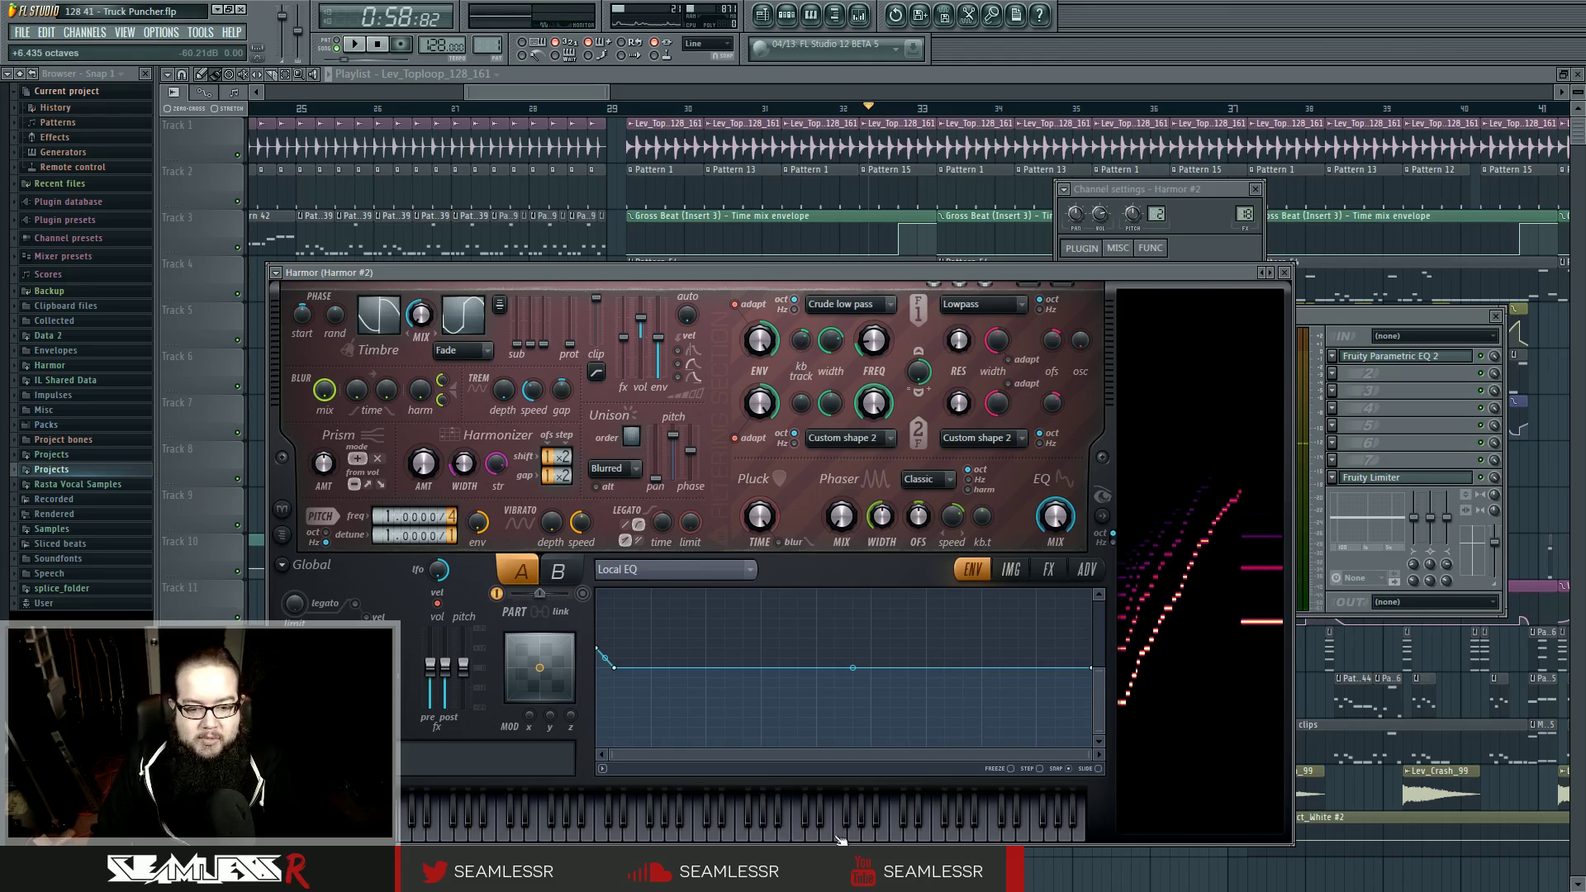
pyautogui.click(793, 838)
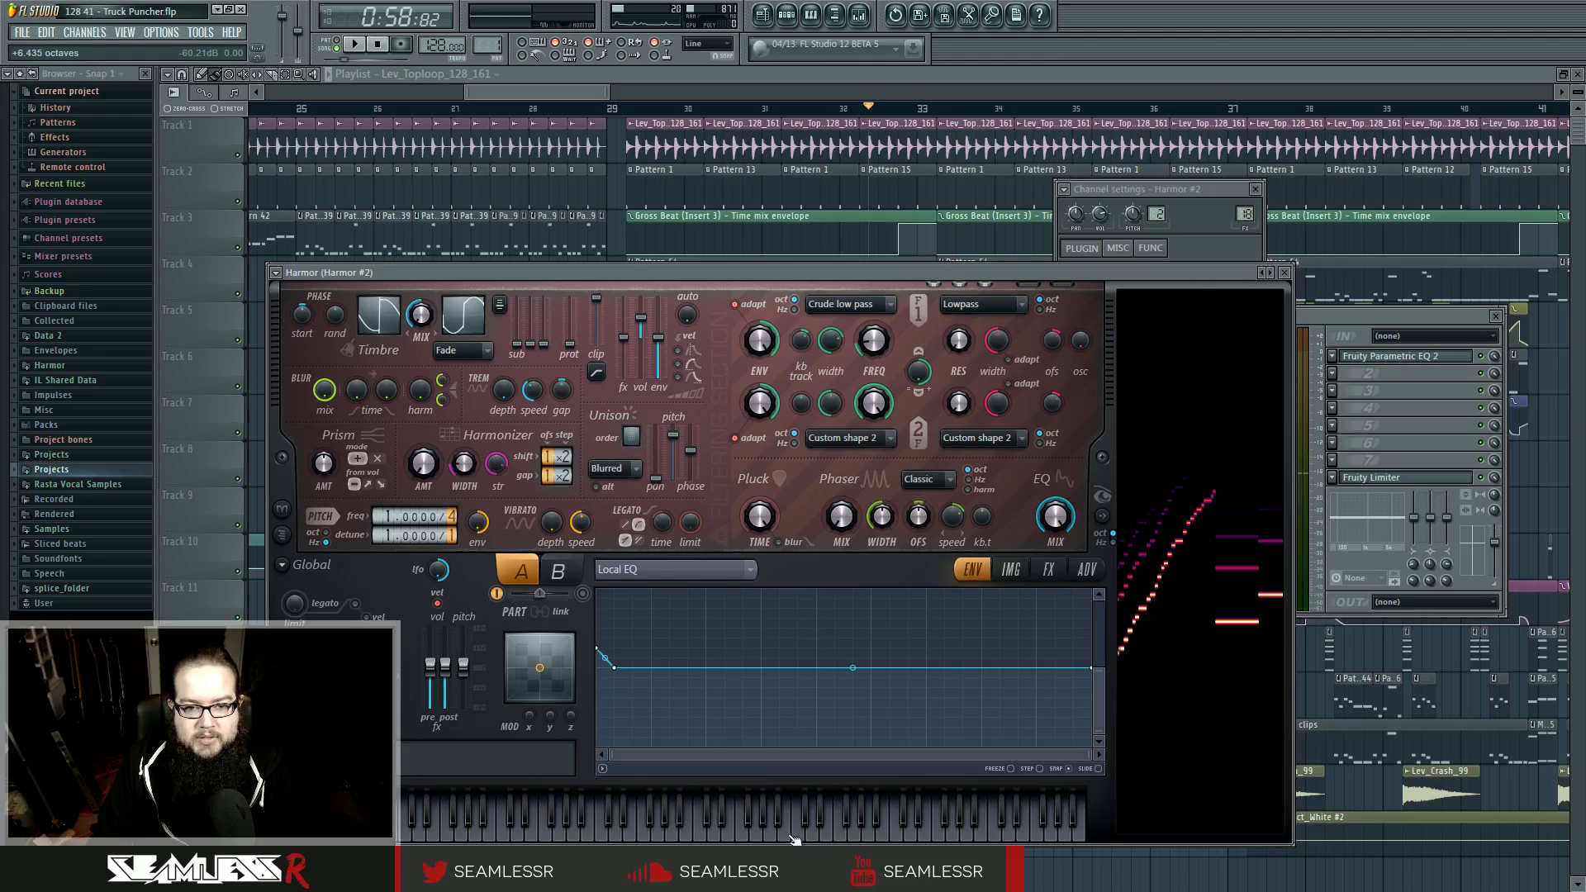
pyautogui.click(813, 836)
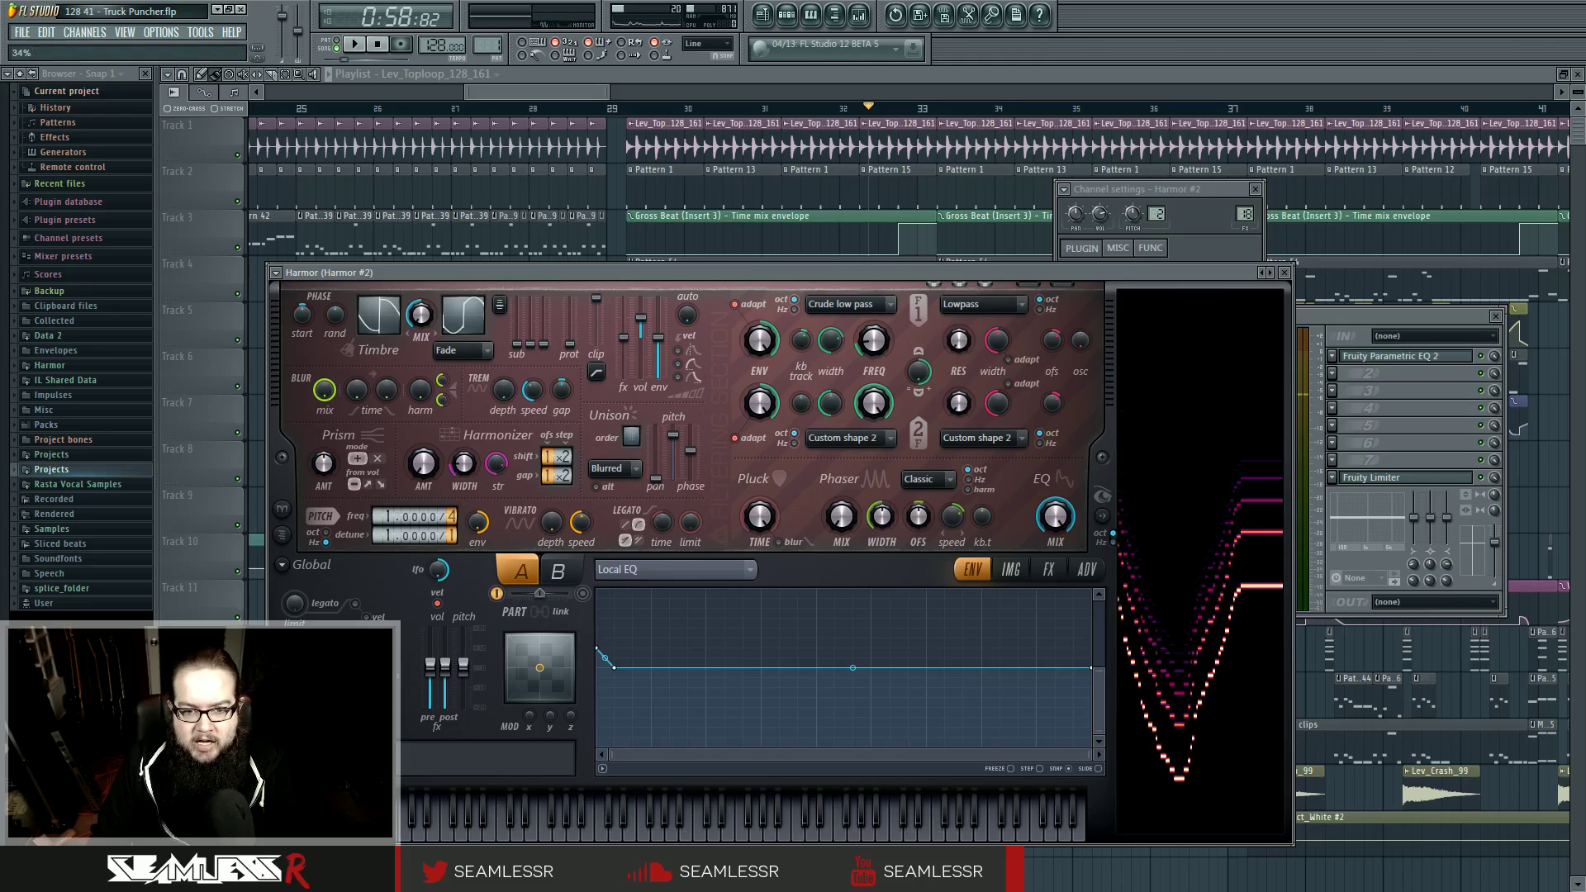
pyautogui.click(811, 836)
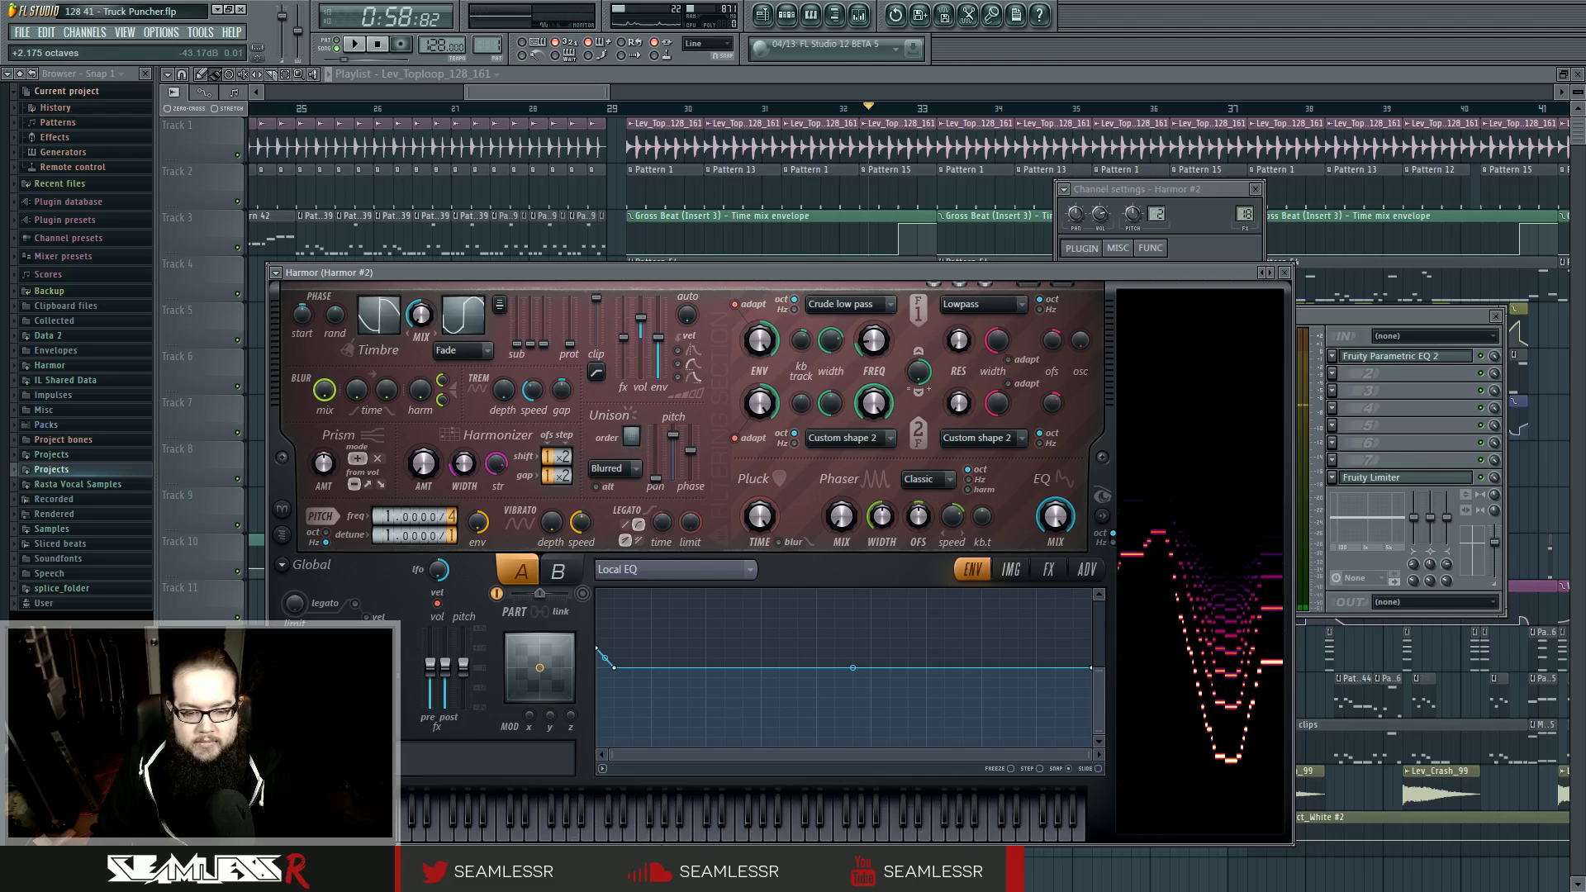
pyautogui.click(574, 836)
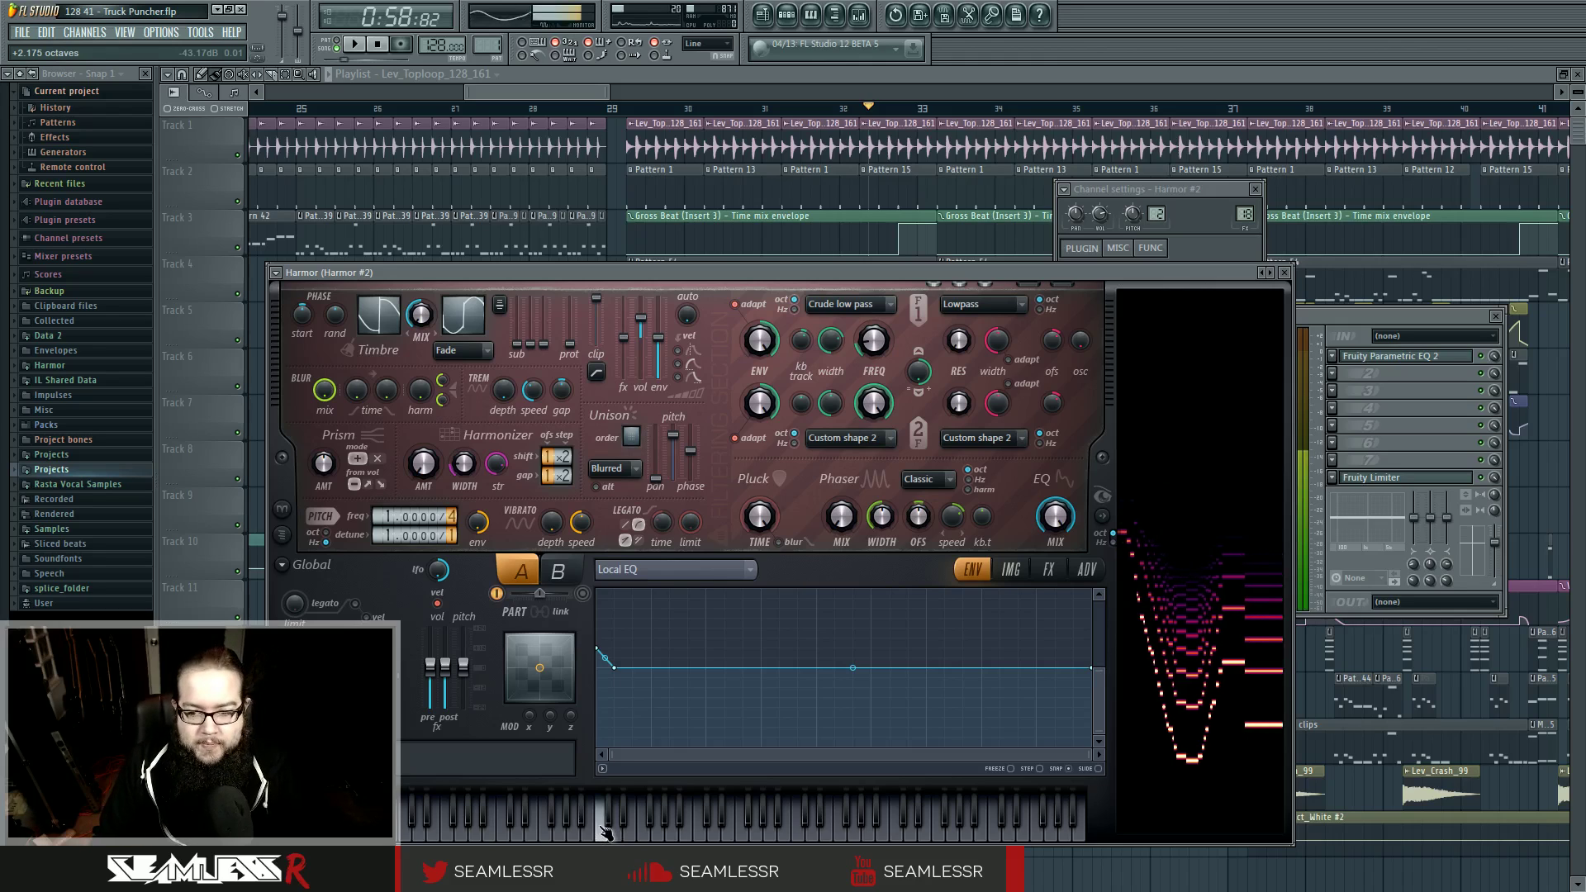
pyautogui.moveTo(574, 838); pyautogui.dragTo(519, 839)
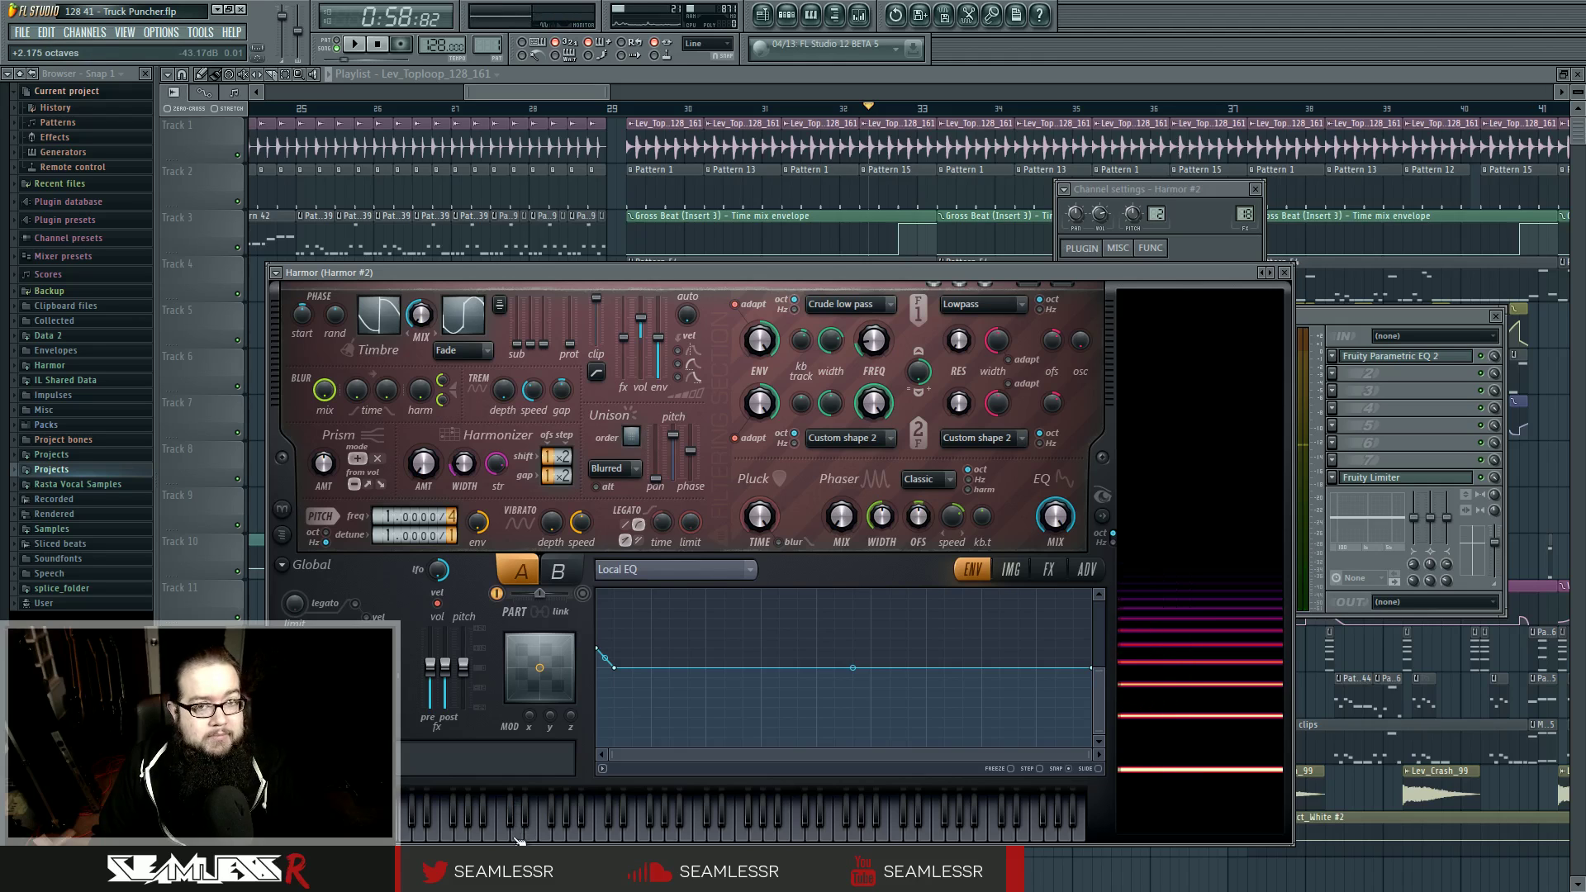
# - Close Harmor #2, then return the channel rack to the Unsorted group and move the rack fully into view
pyautogui.click(1285, 272)
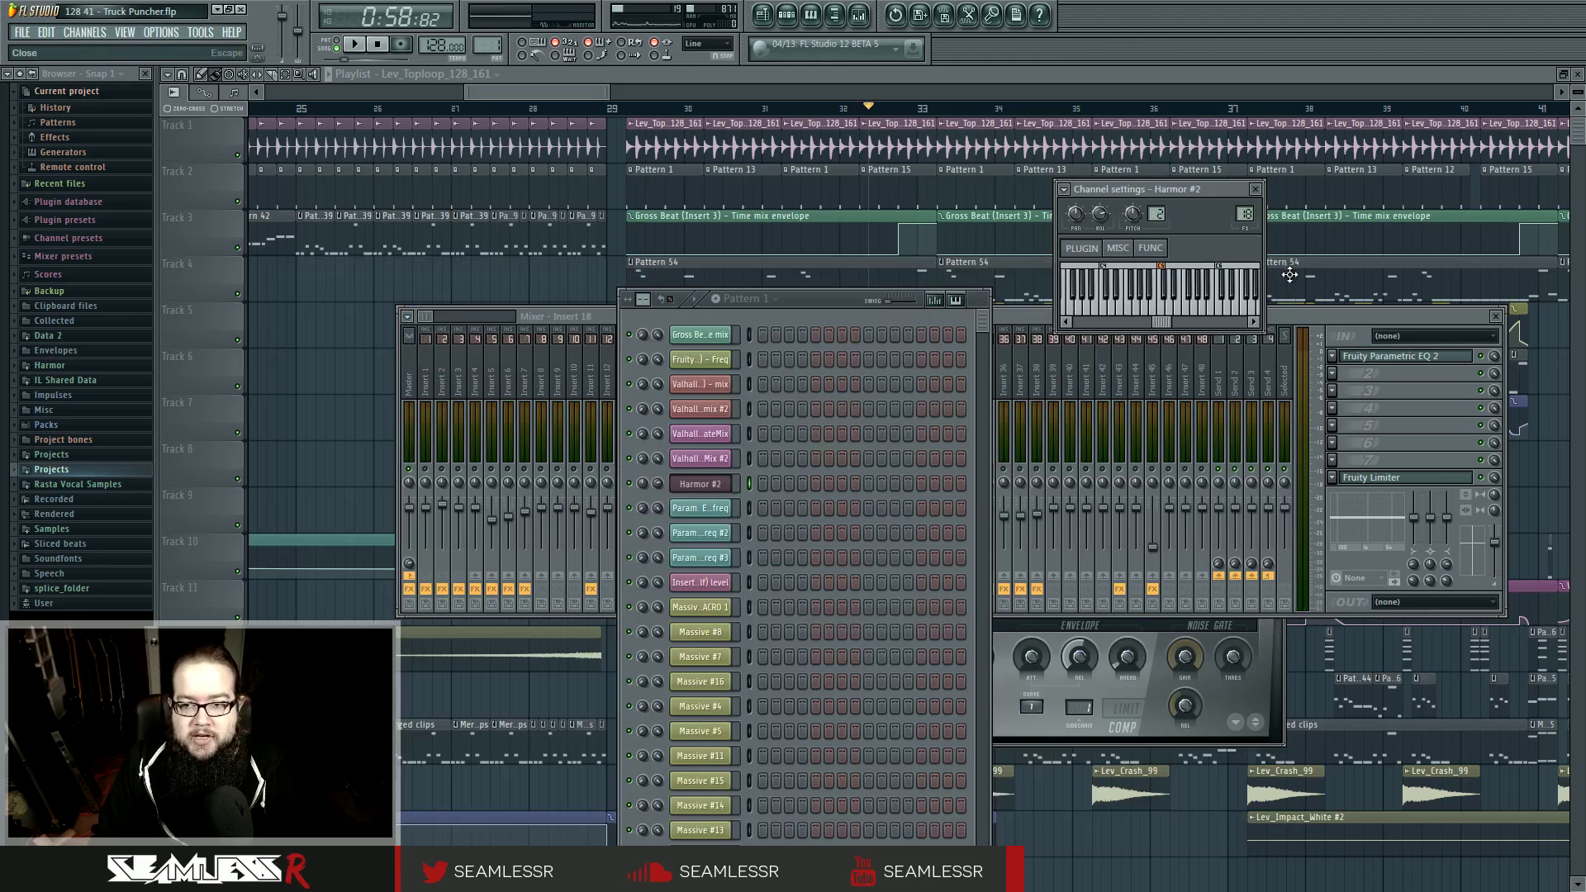
pyautogui.click(698, 858)
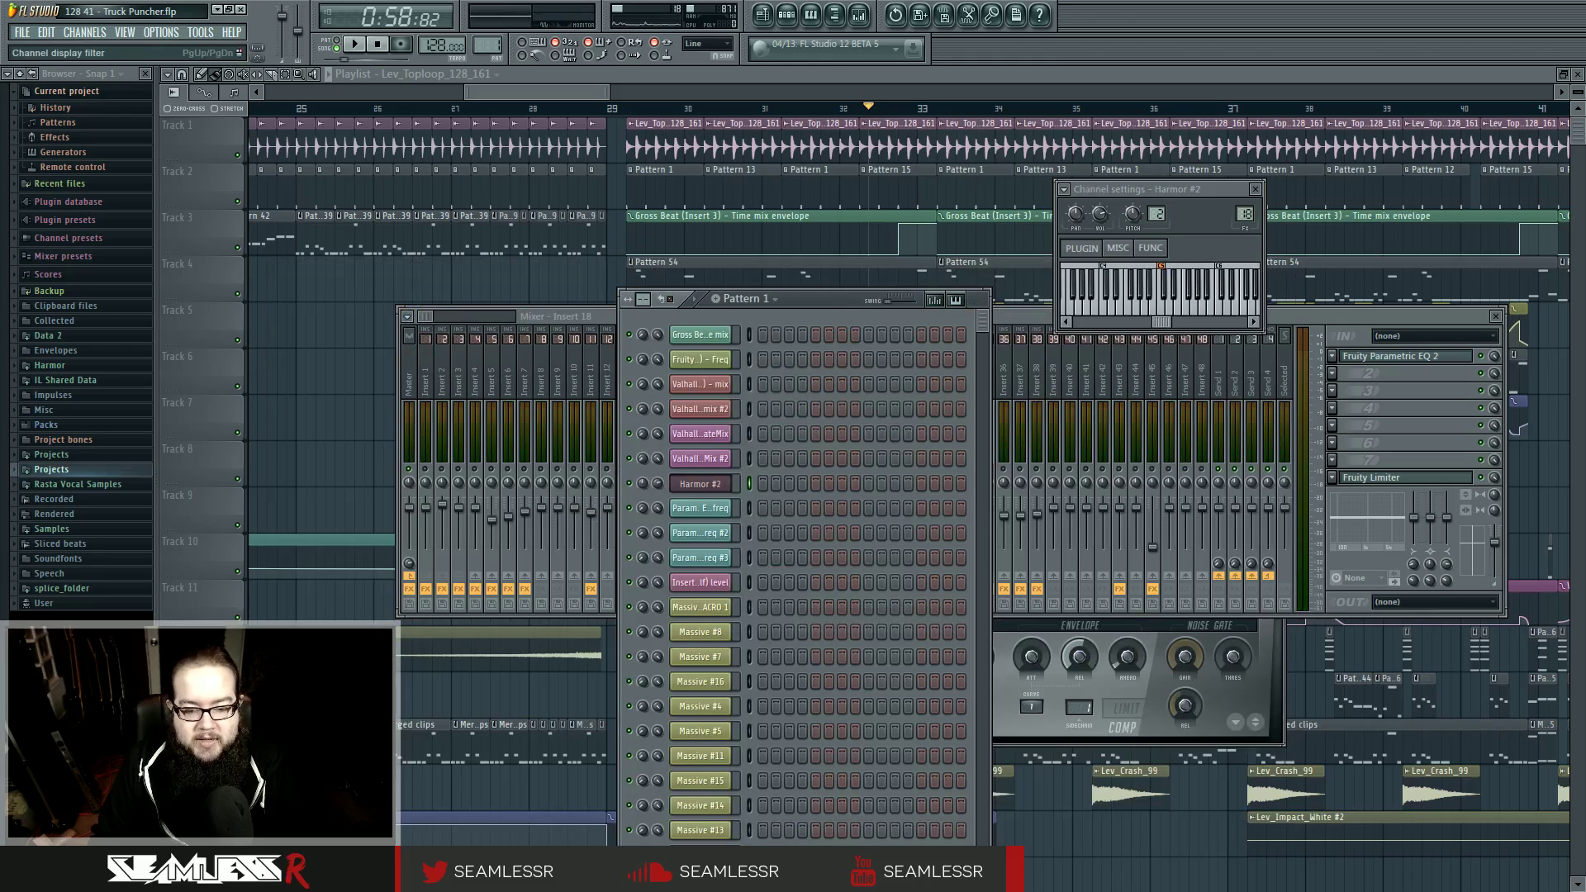
pyautogui.click(681, 867)
pyautogui.moveTo(819, 300); pyautogui.dragTo(781, 260)
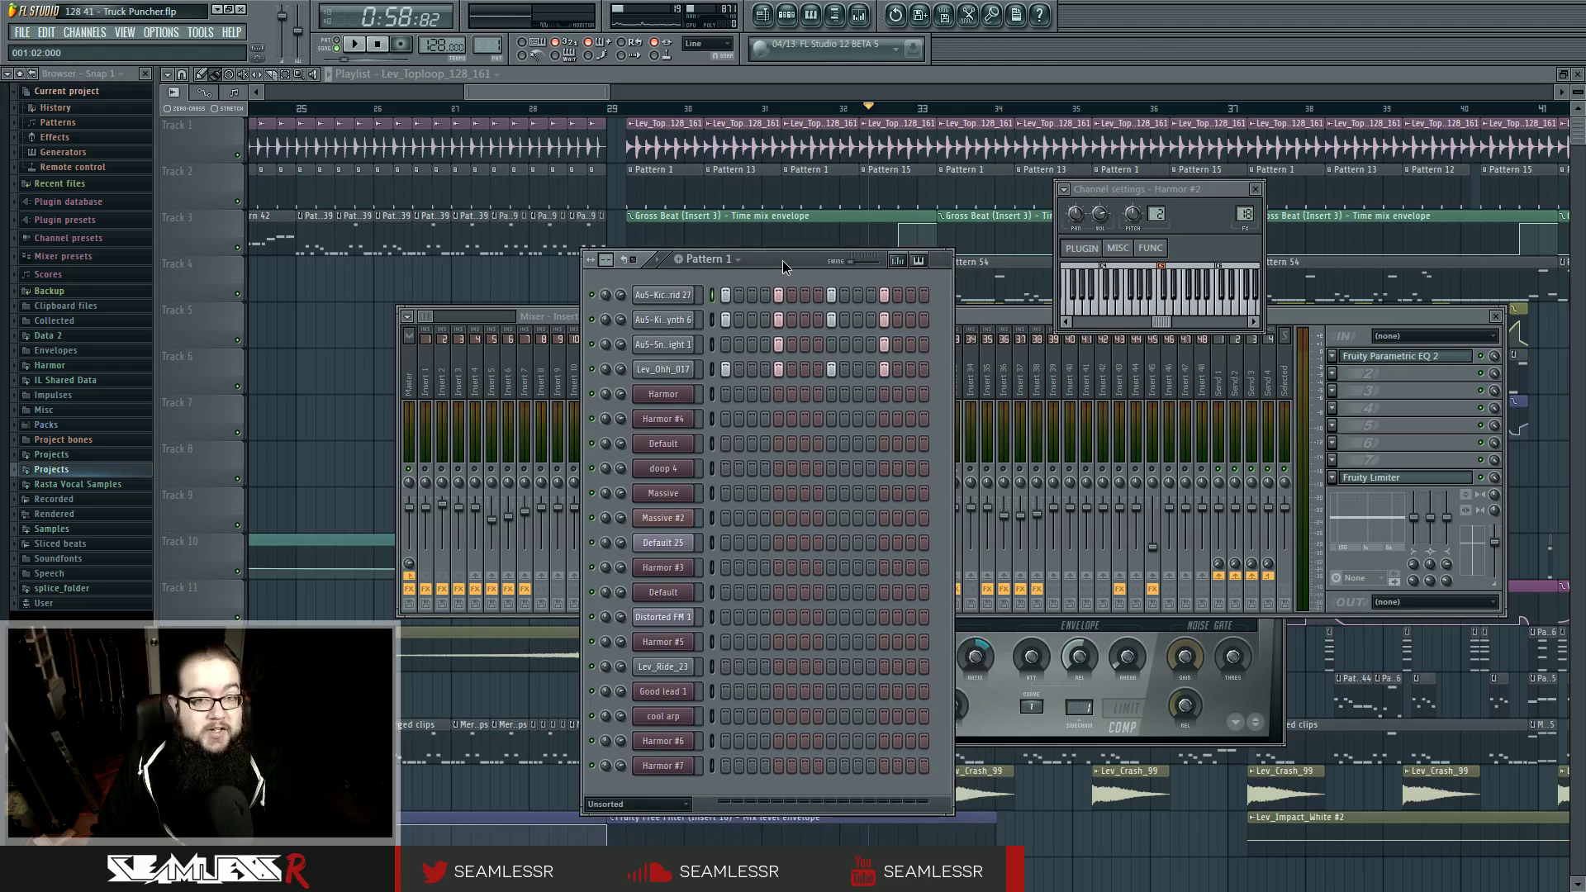
# - Bring the mixer forward and compare the effects on the side track with those on Insert 18
pyautogui.click(980, 314)
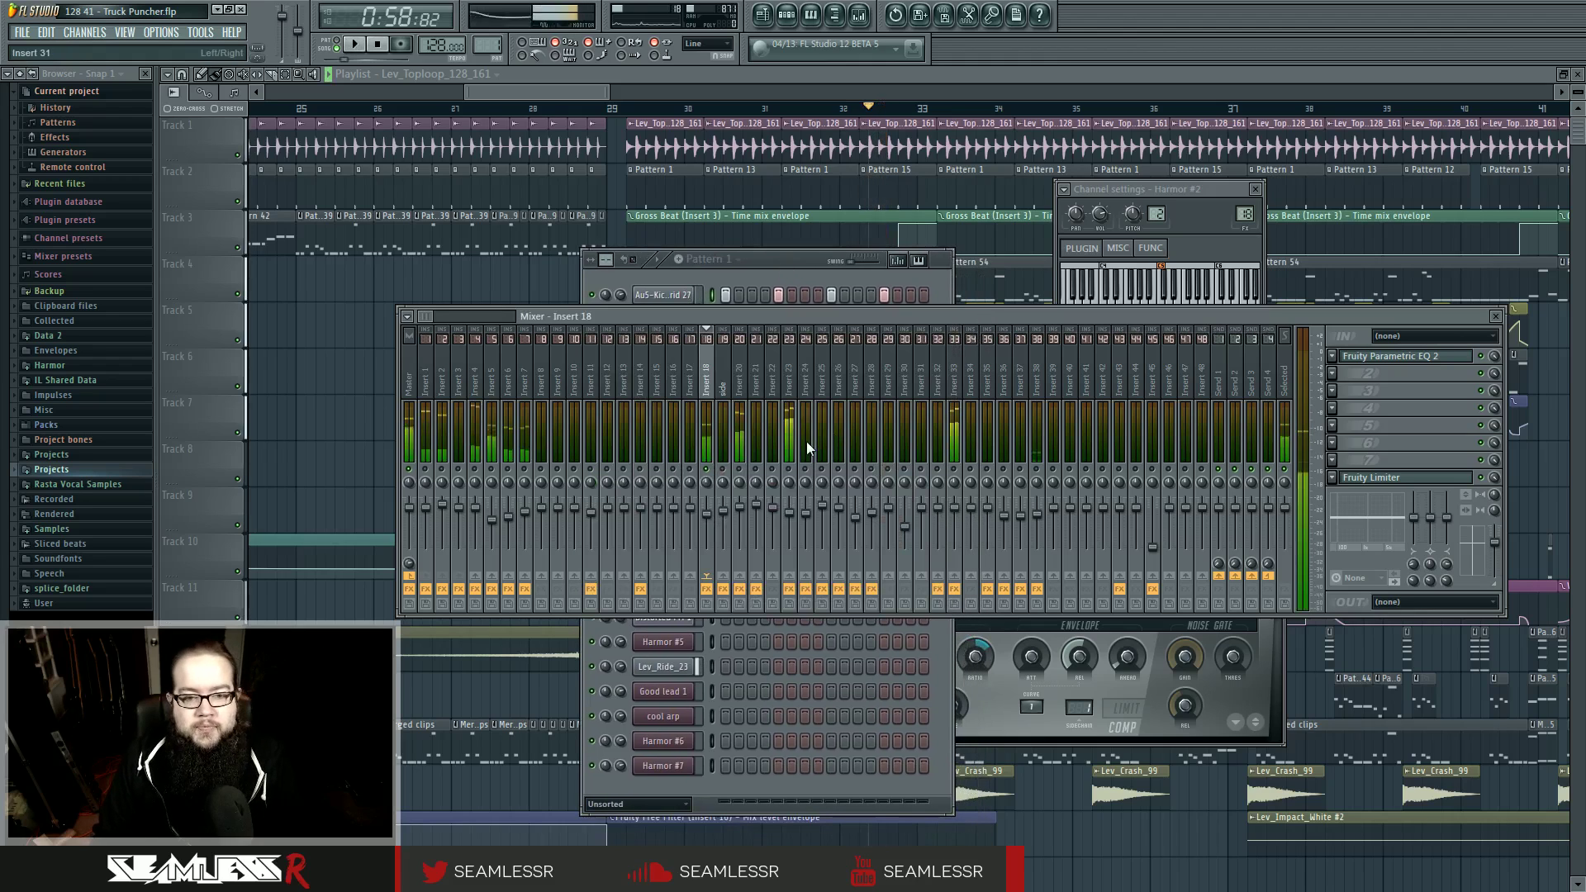
pyautogui.click(734, 364)
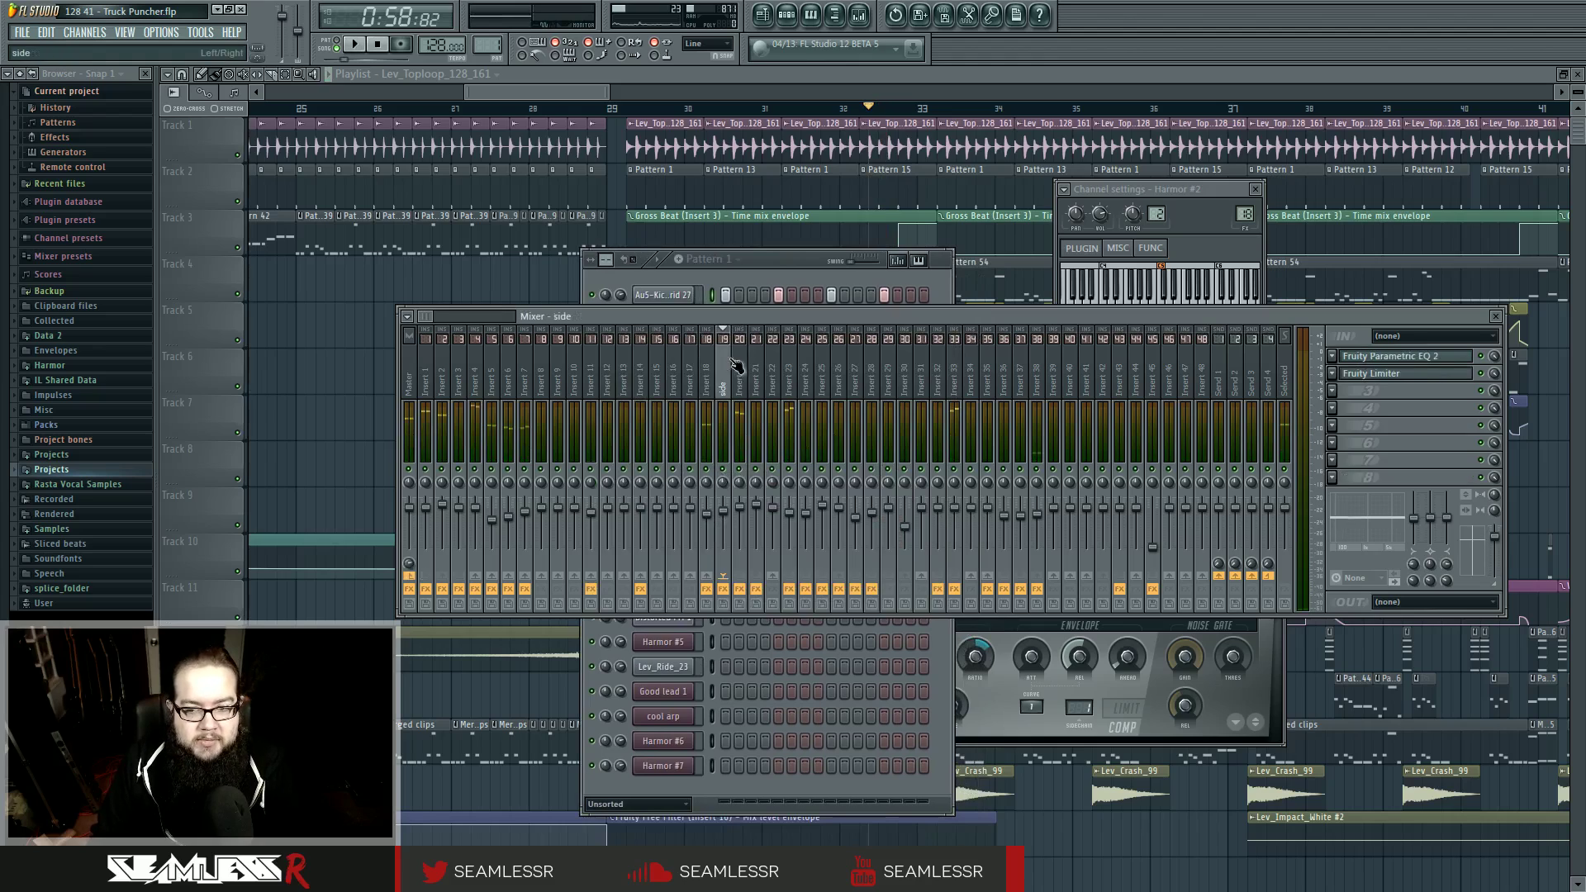
pyautogui.click(714, 368)
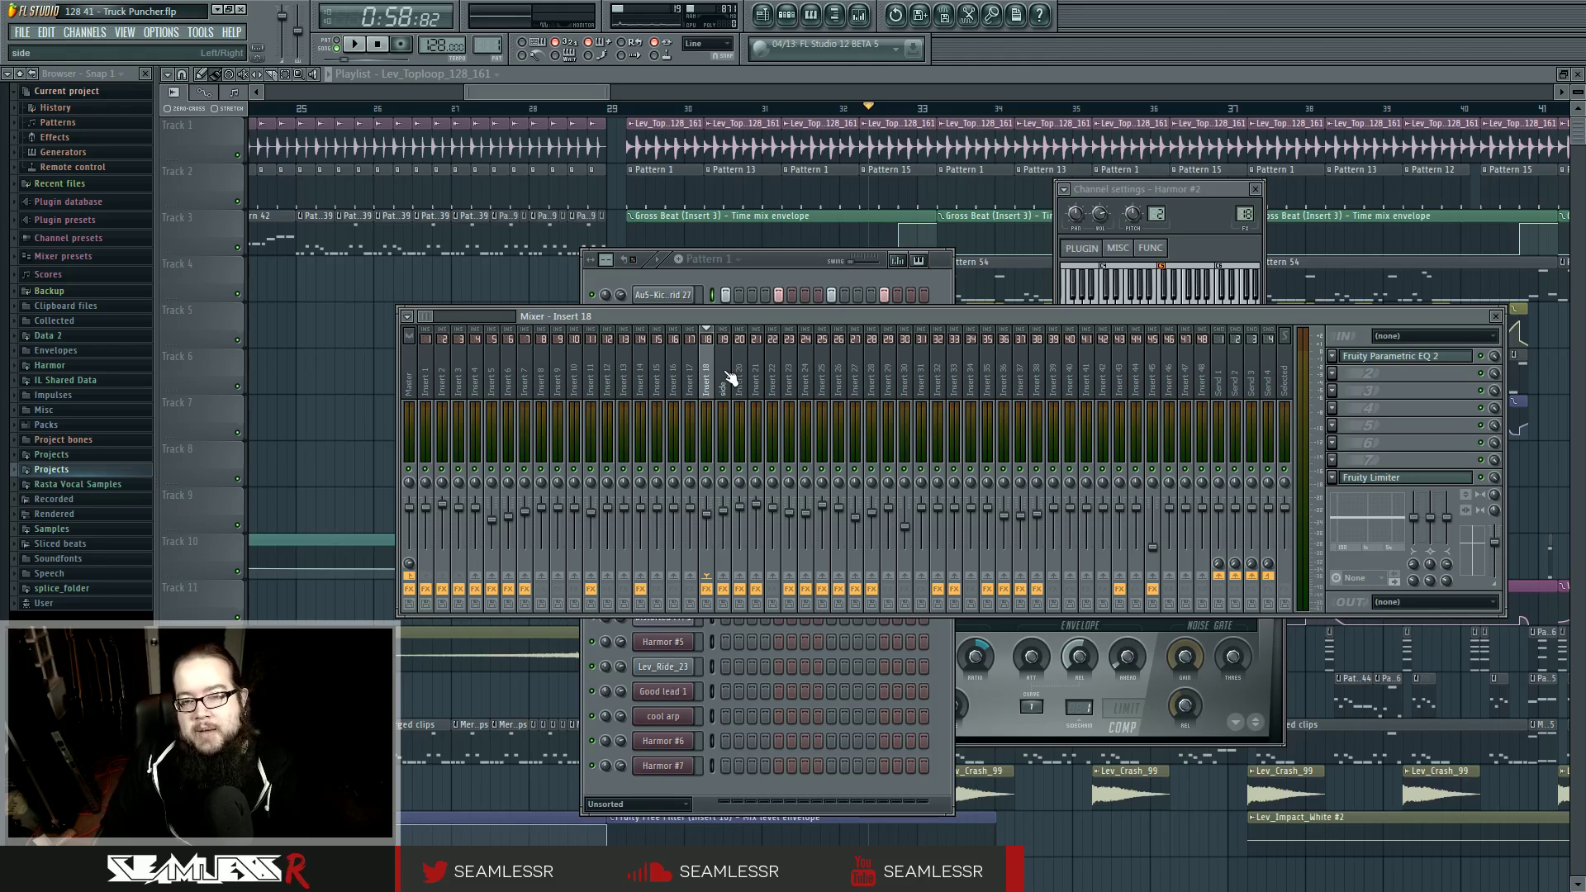
pyautogui.click(730, 367)
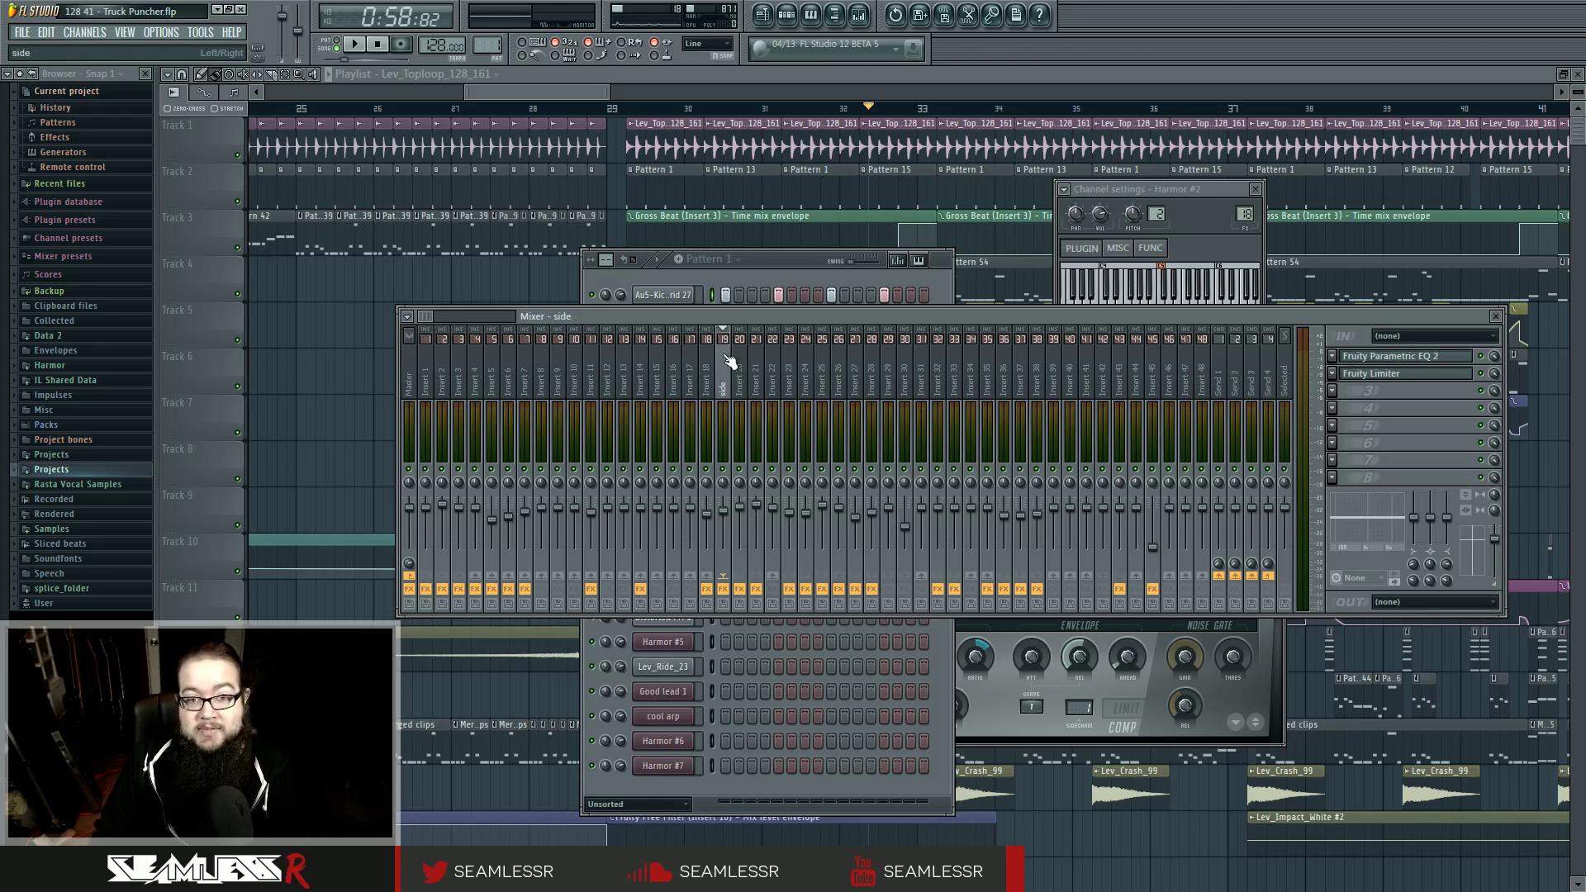
pyautogui.click(712, 343)
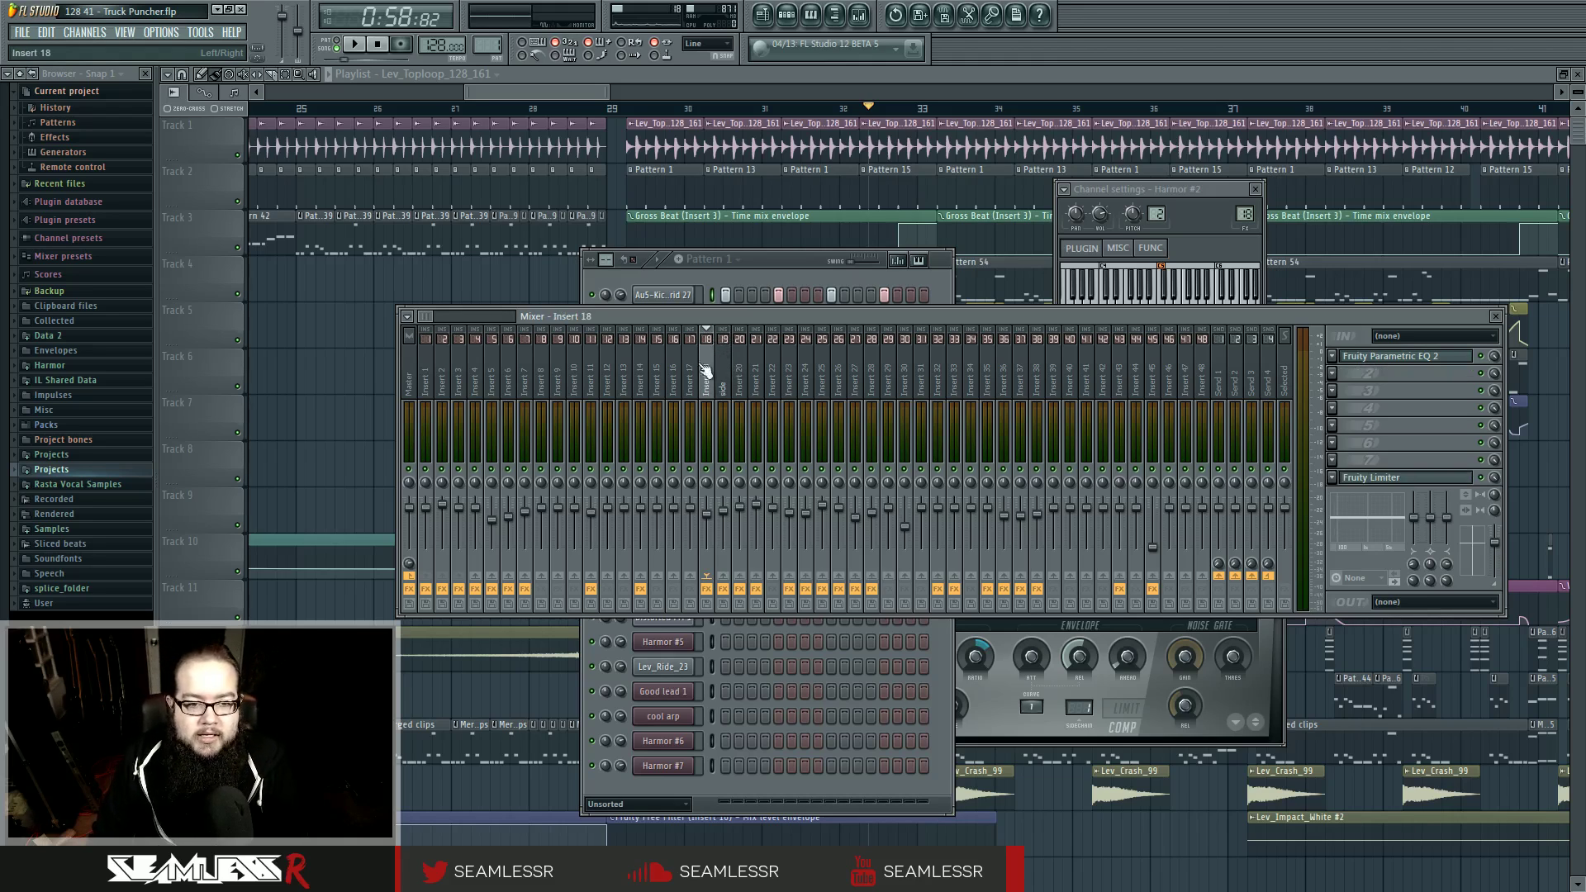
# - Open Maximus on the Insert 11 mixer track and place its window over the mixer
pyautogui.click(591, 377)
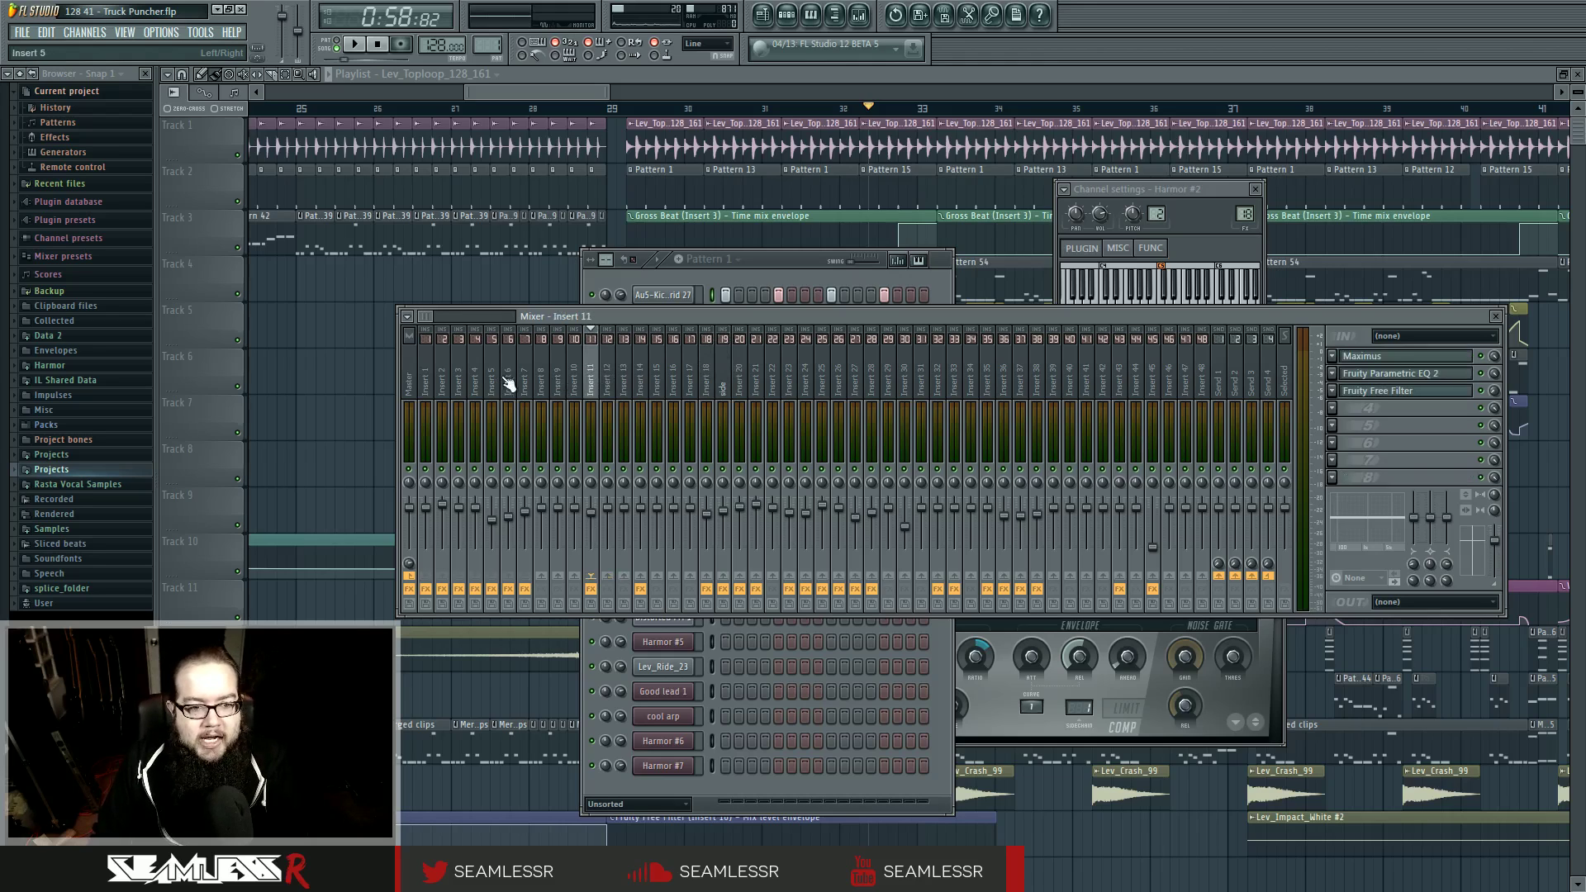
pyautogui.click(1398, 358)
pyautogui.moveTo(703, 111); pyautogui.dragTo(888, 349)
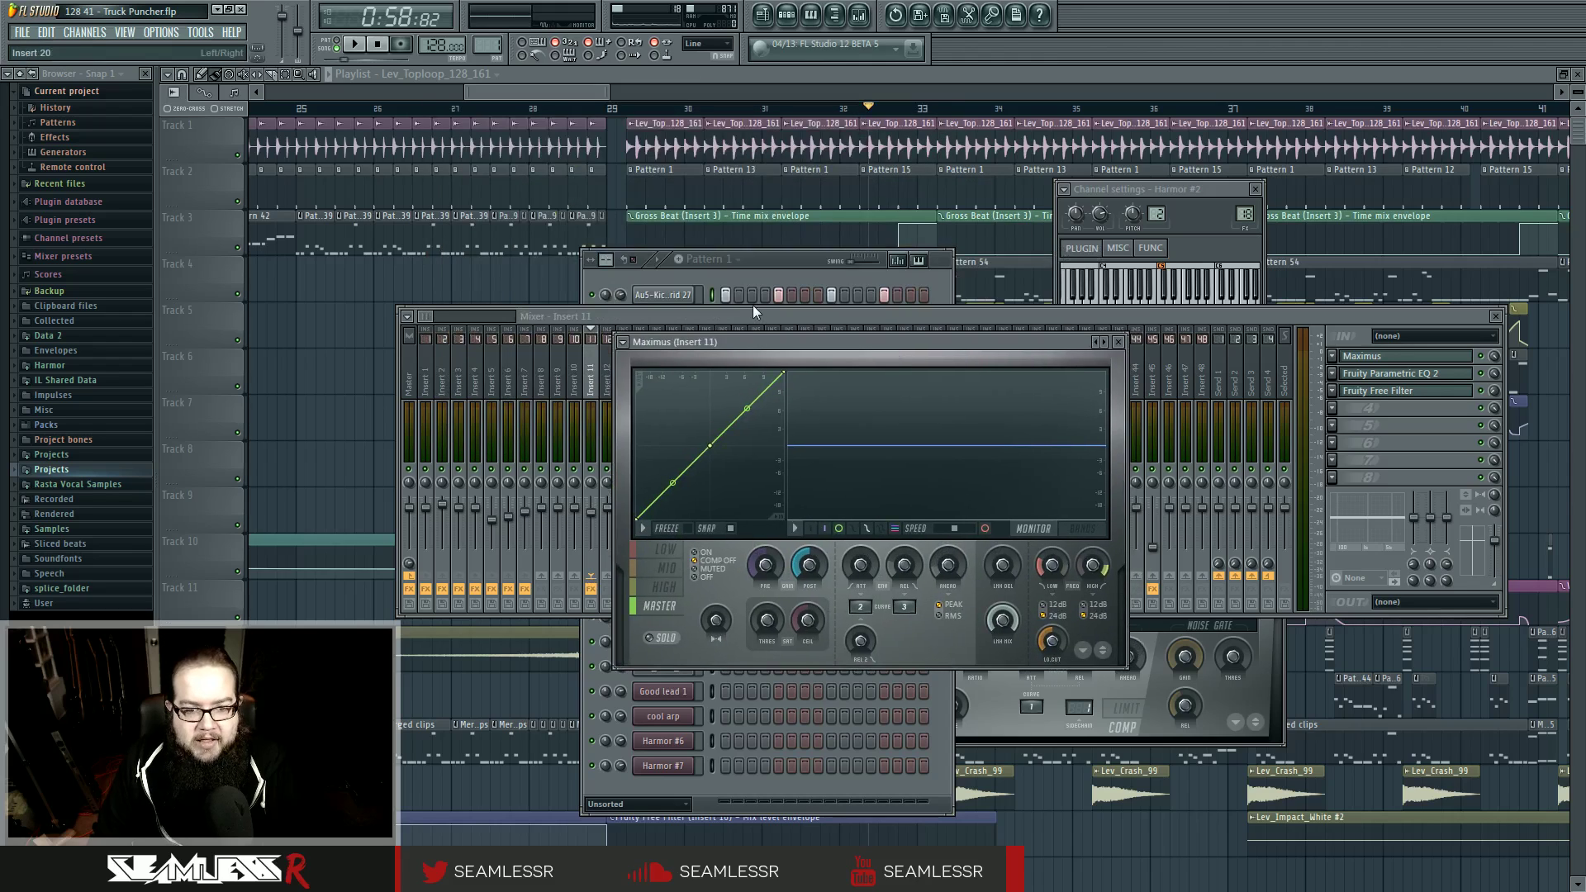
pyautogui.moveTo(751, 341); pyautogui.dragTo(747, 342)
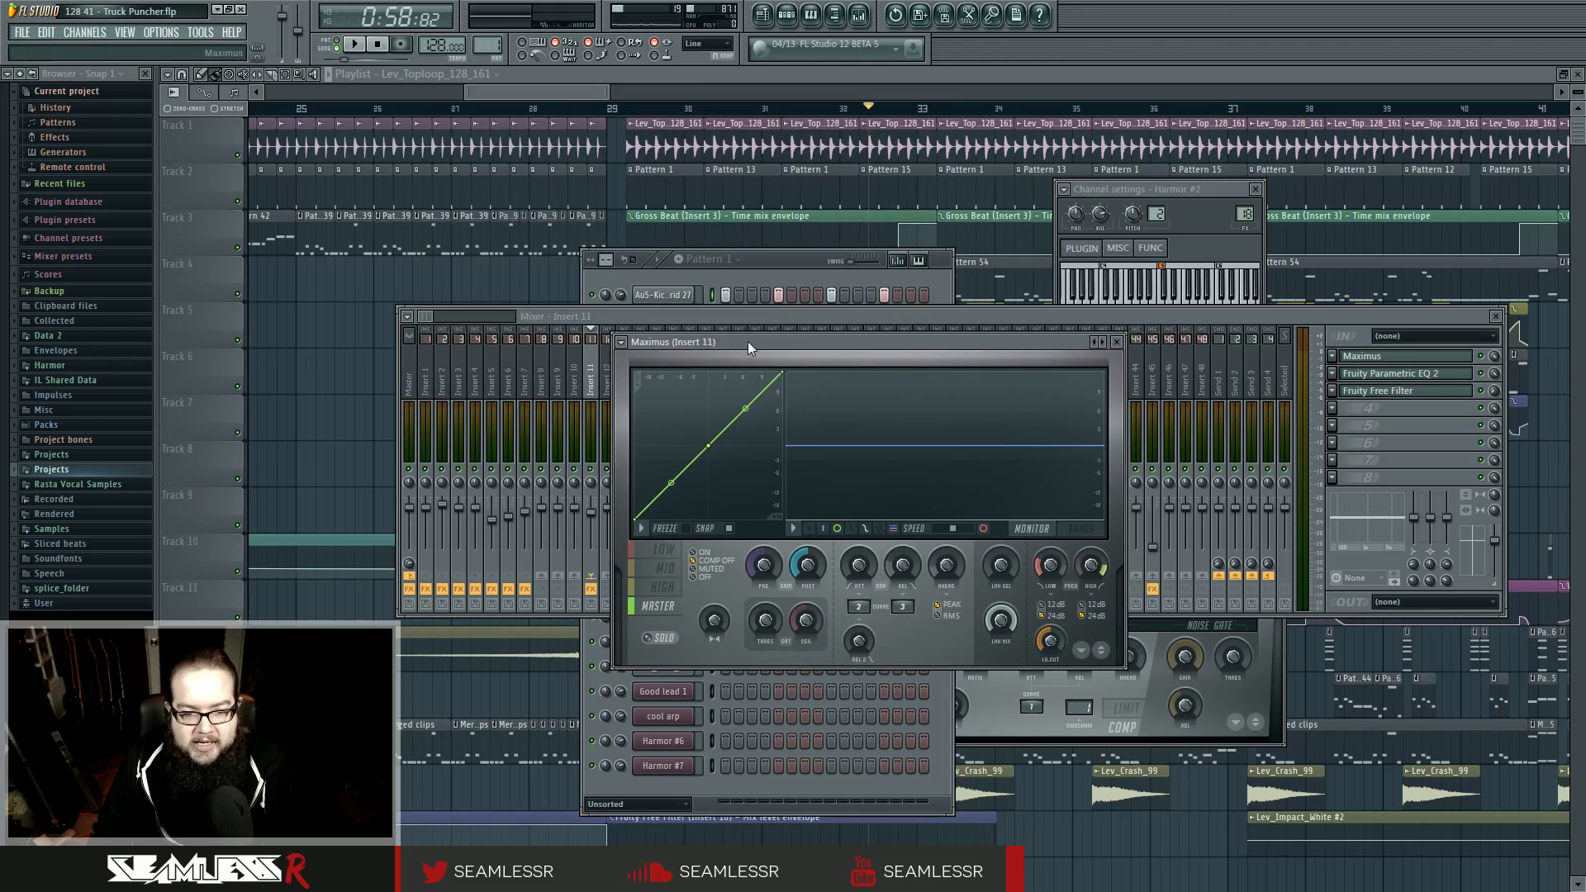
# - View the low, mid, high and master band curves in the Insert 11 Maximus
pyautogui.click(666, 546)
pyautogui.click(666, 567)
pyautogui.click(666, 548)
pyautogui.click(666, 586)
pyautogui.click(661, 607)
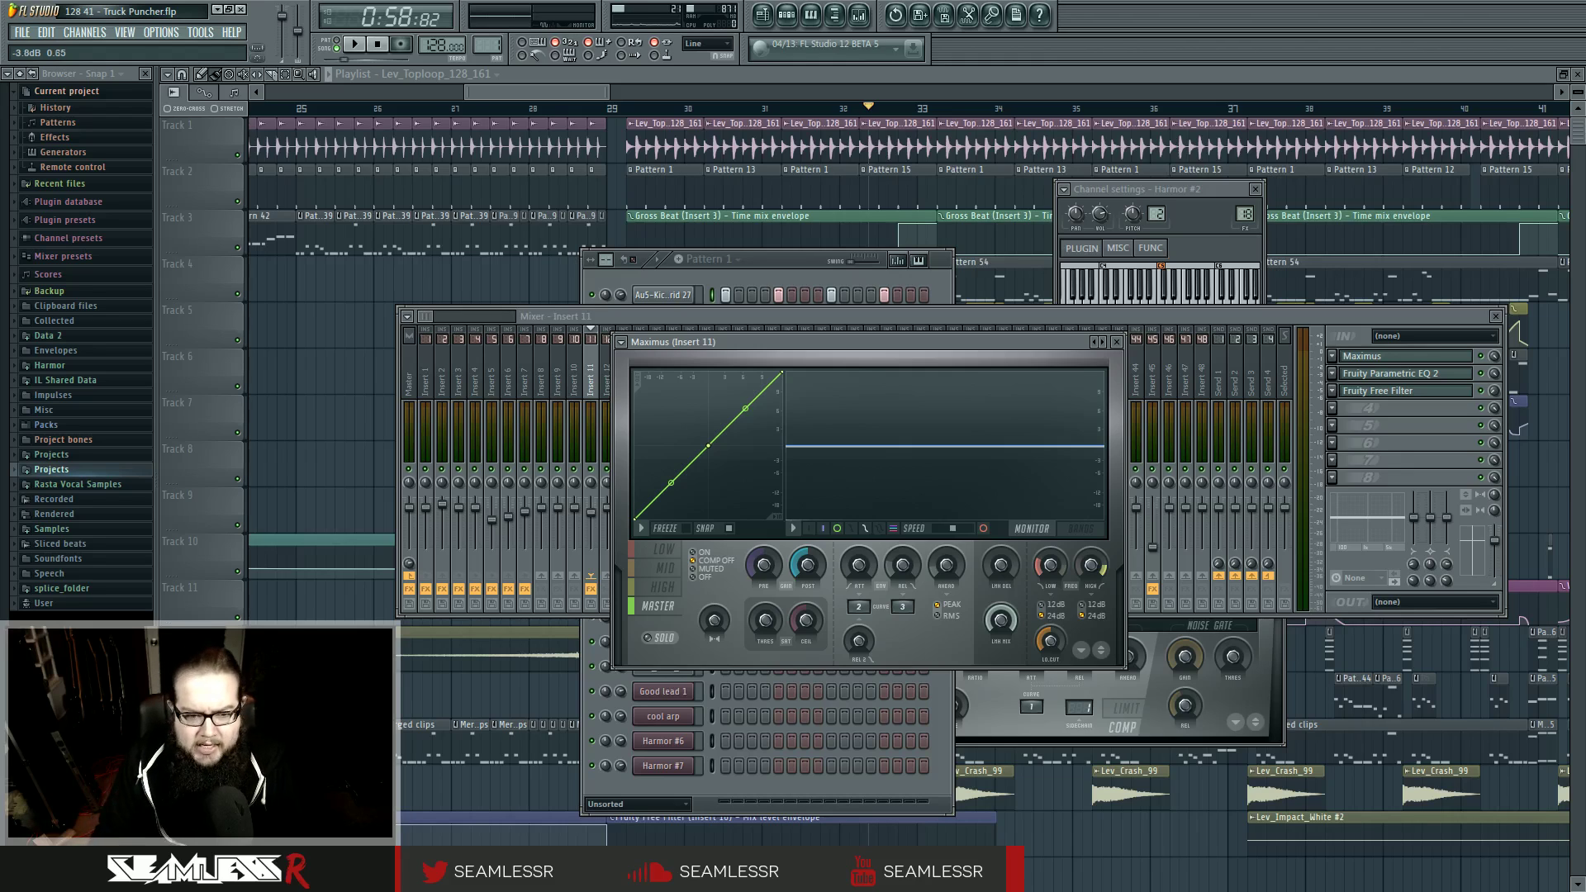
# - Examine the low band with the Maximus bands display, return to the monitor display, and compare the high and mid curves
pyautogui.click(678, 553)
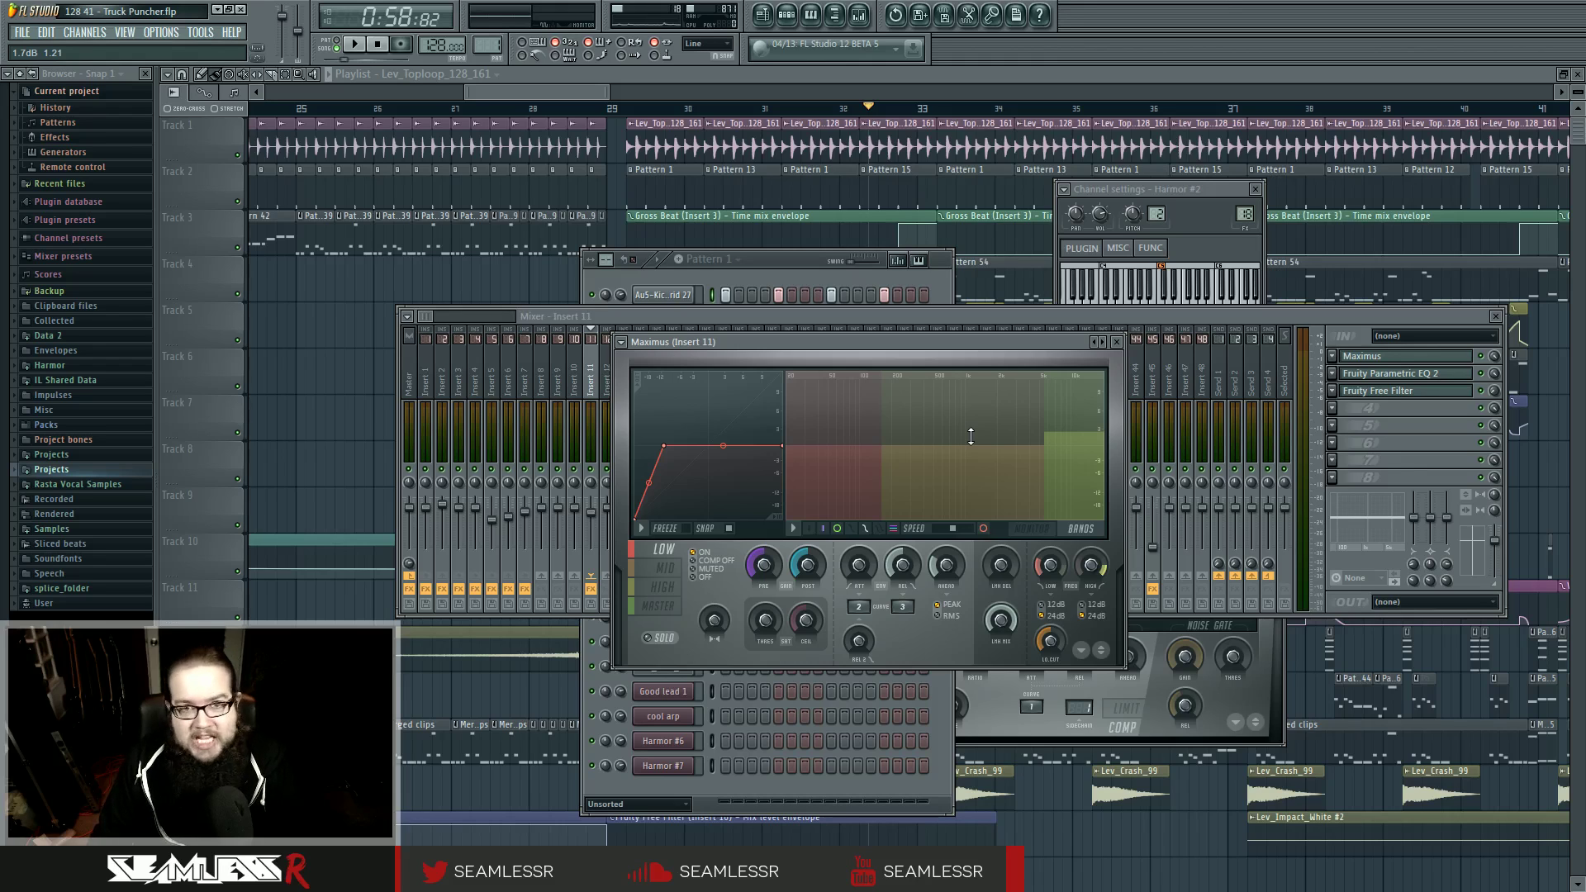
pyautogui.press('space')
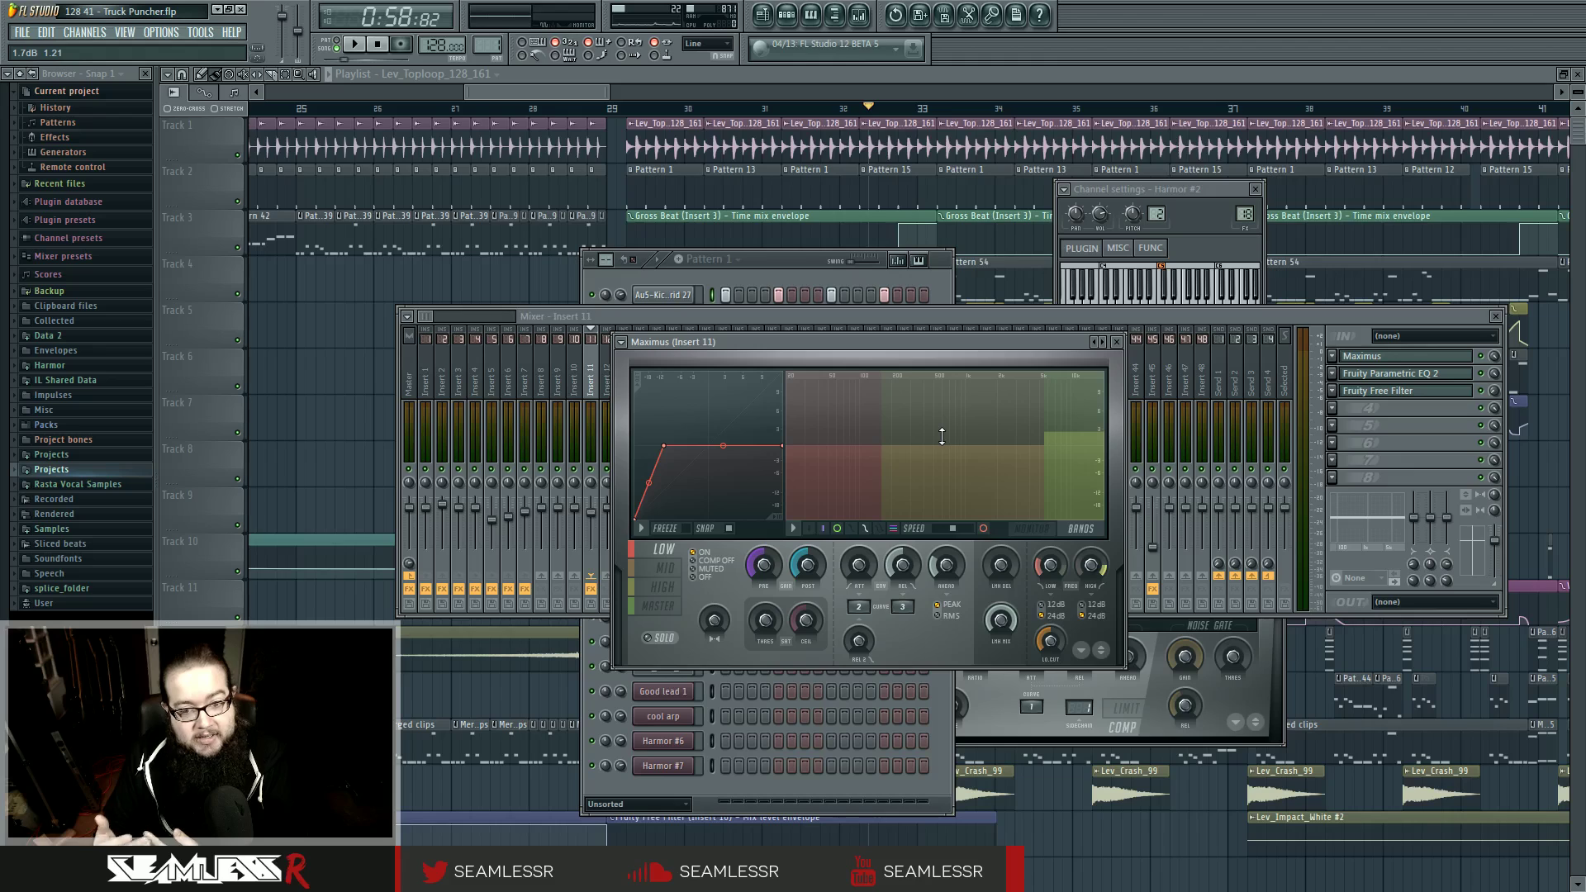
pyautogui.click(1023, 532)
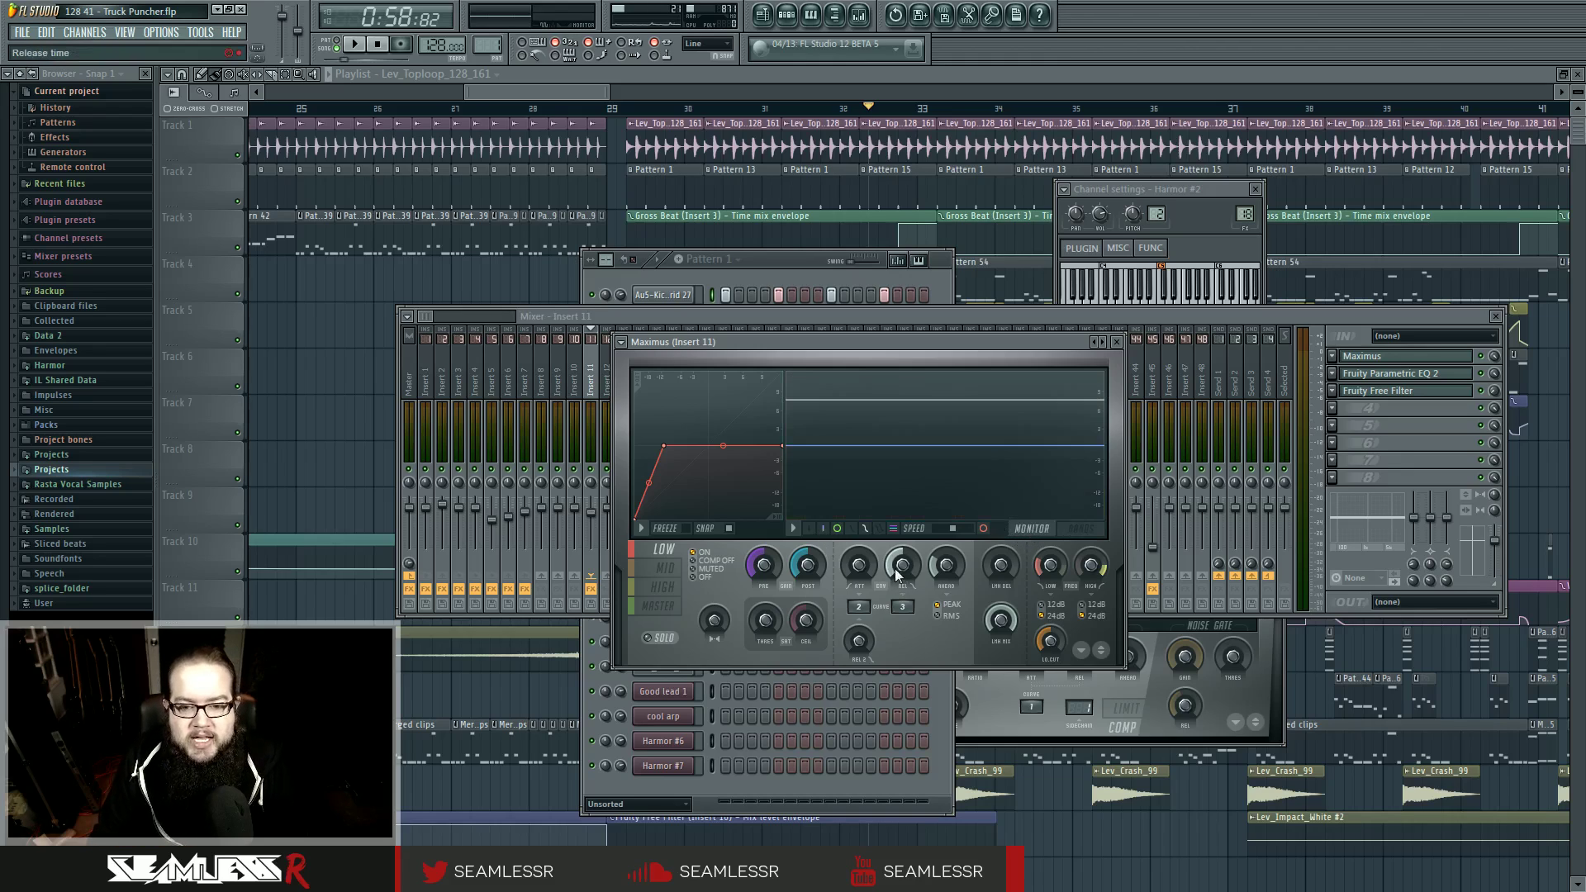
pyautogui.click(672, 584)
pyautogui.click(673, 569)
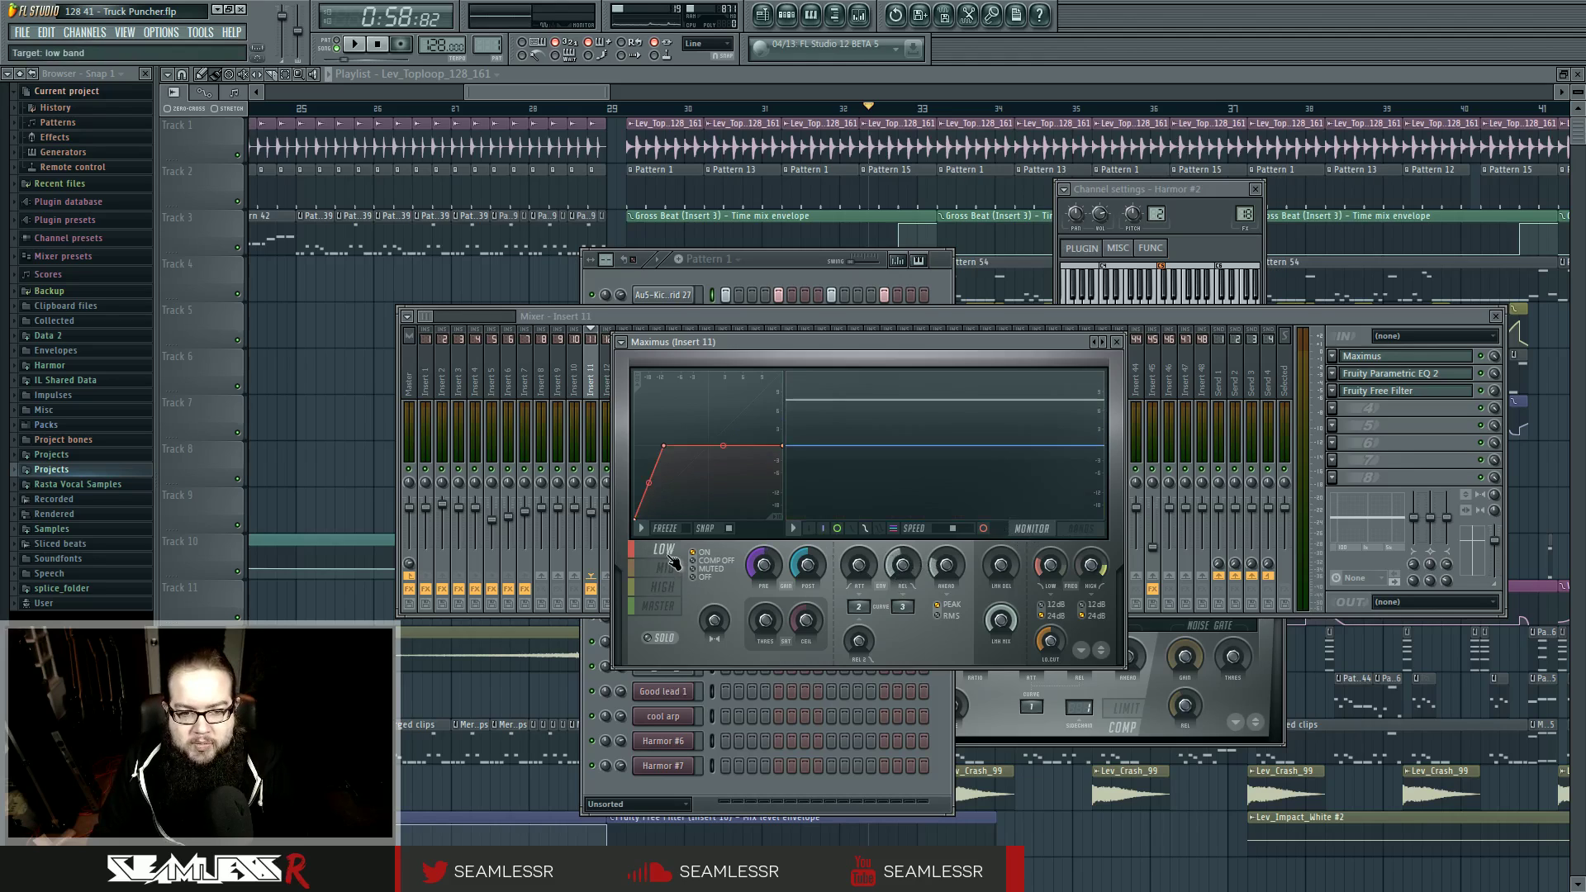
pyautogui.click(665, 551)
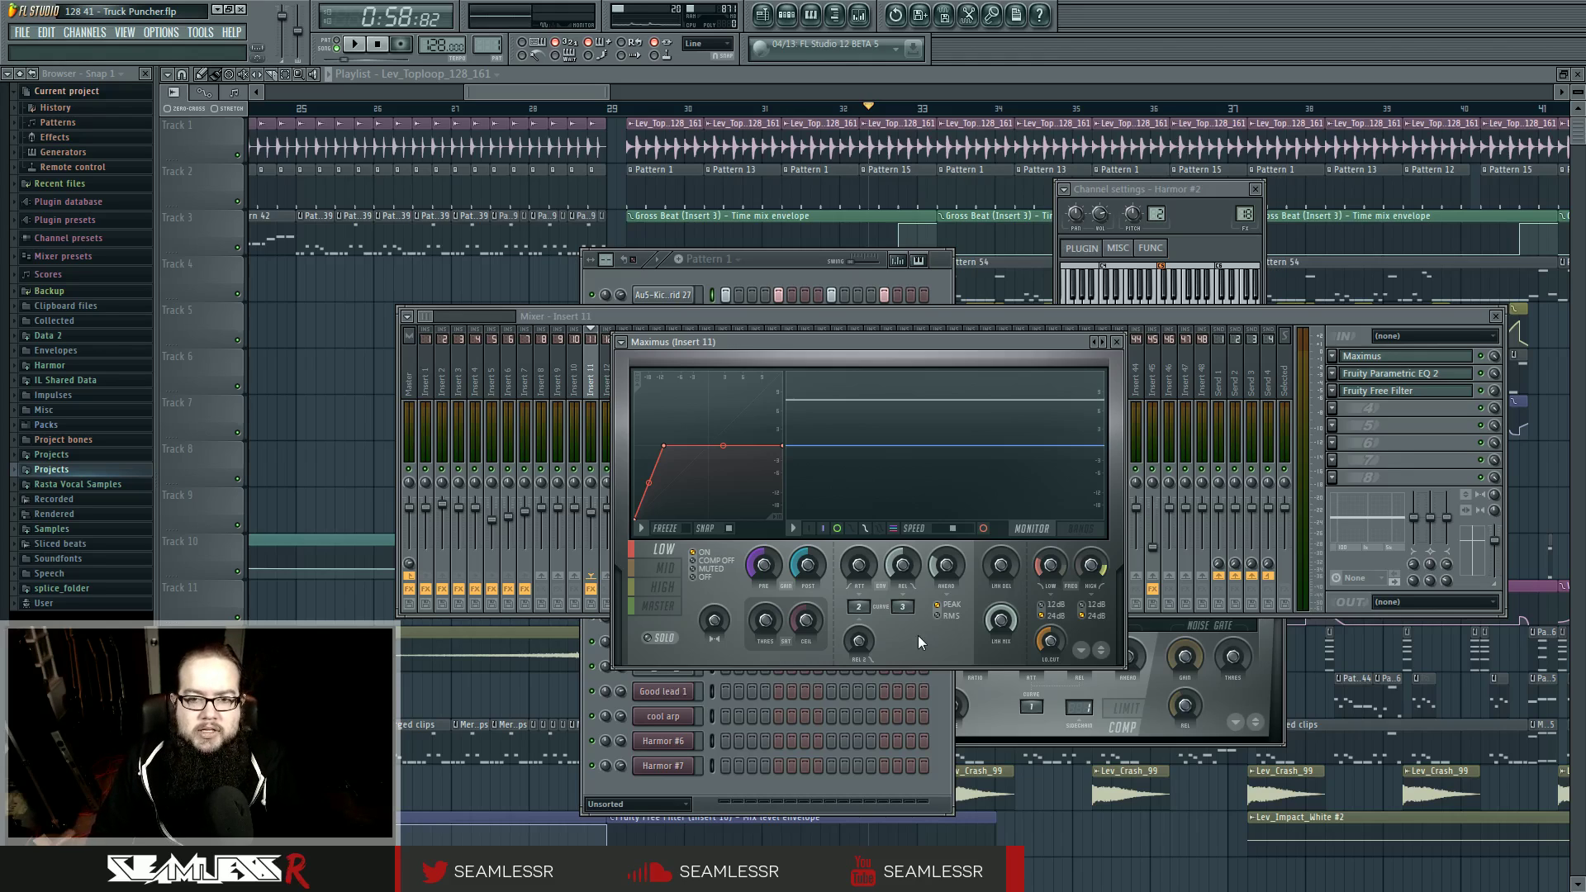
# - Play the passage and compare how Maximus compresses the low and mid bands on Insert 11
pyautogui.press('space')
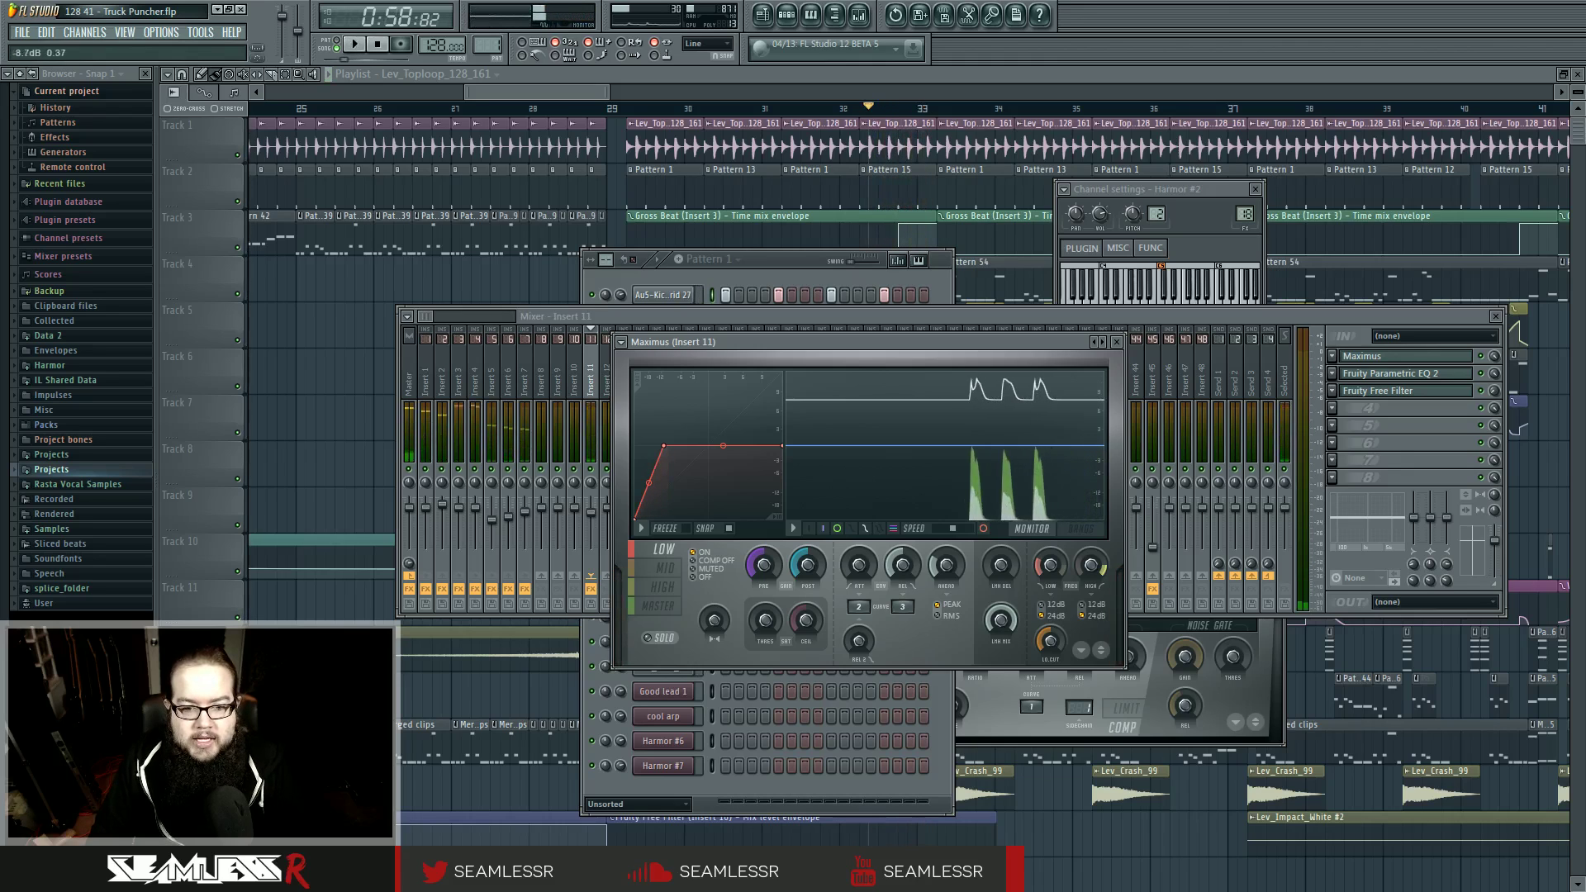
pyautogui.click(665, 569)
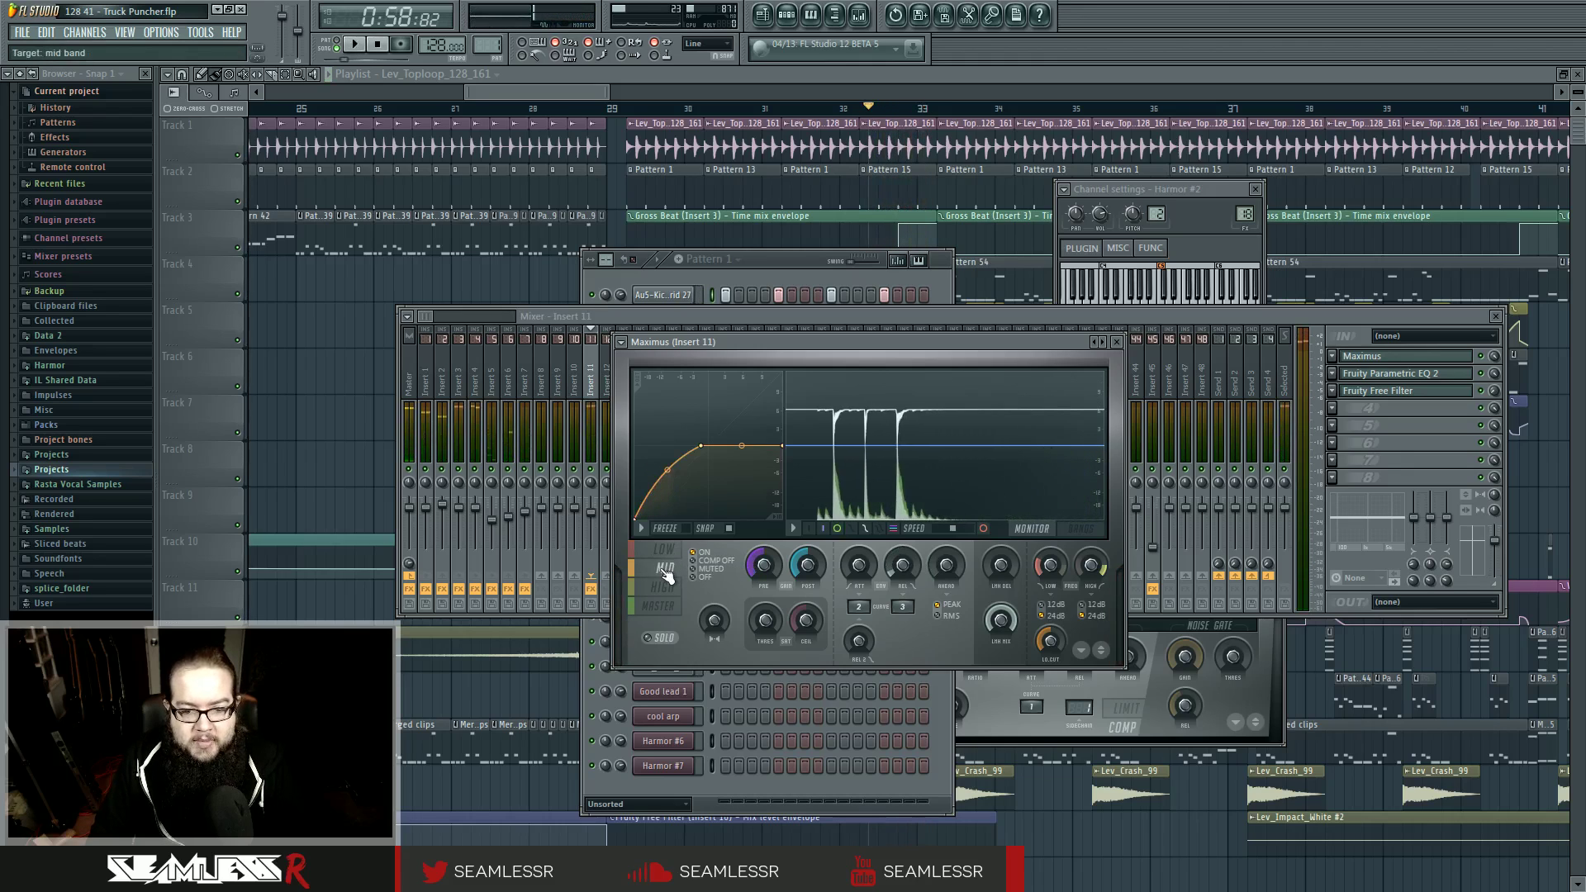
pyautogui.click(668, 553)
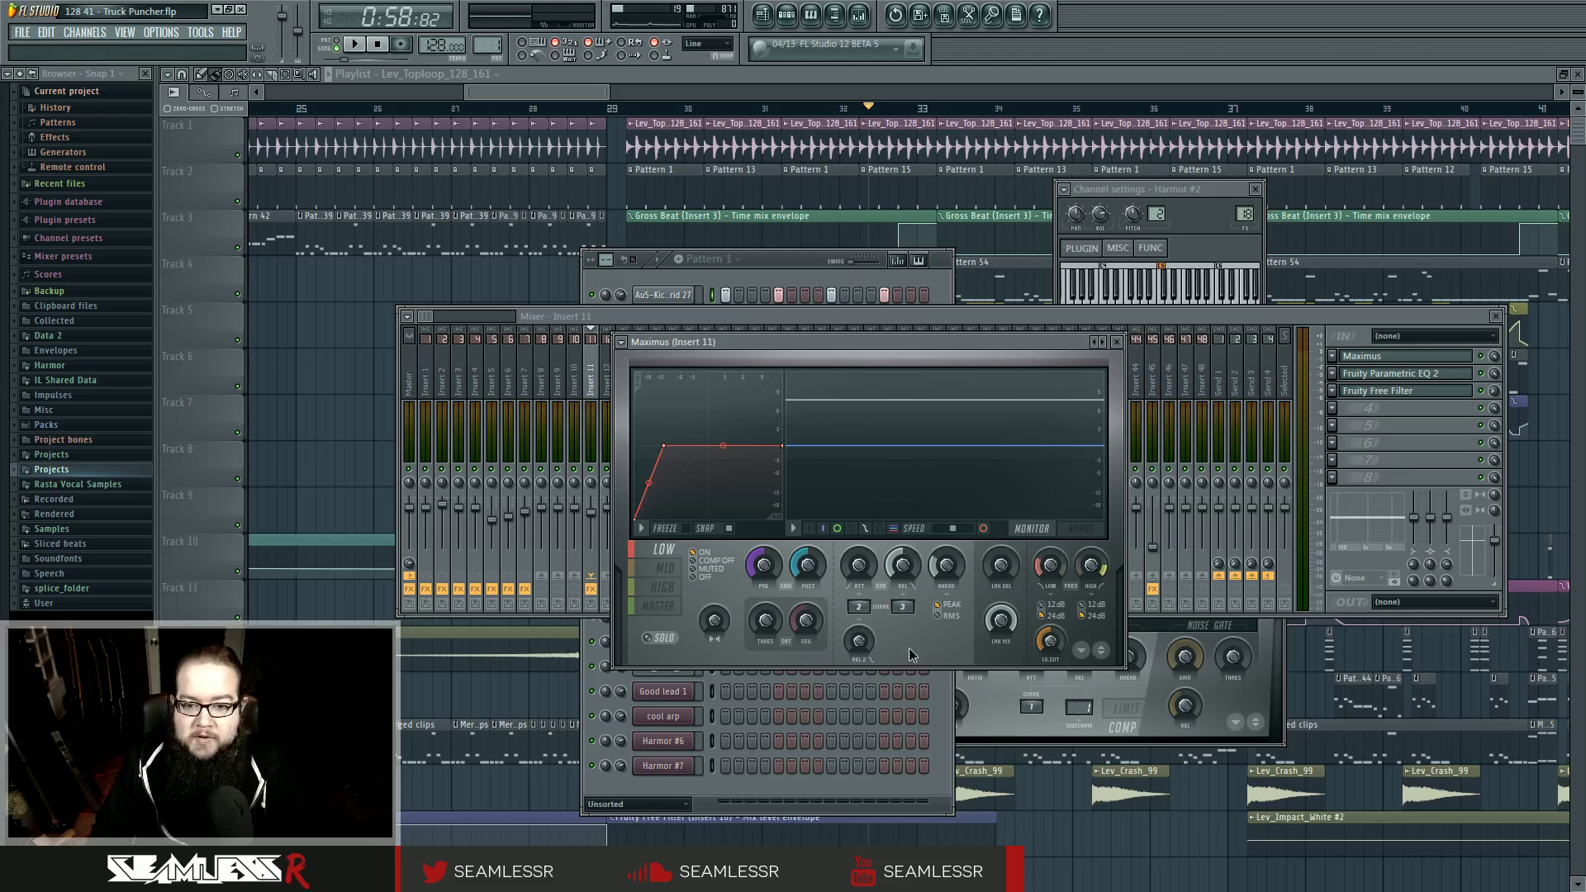
pyautogui.click(666, 568)
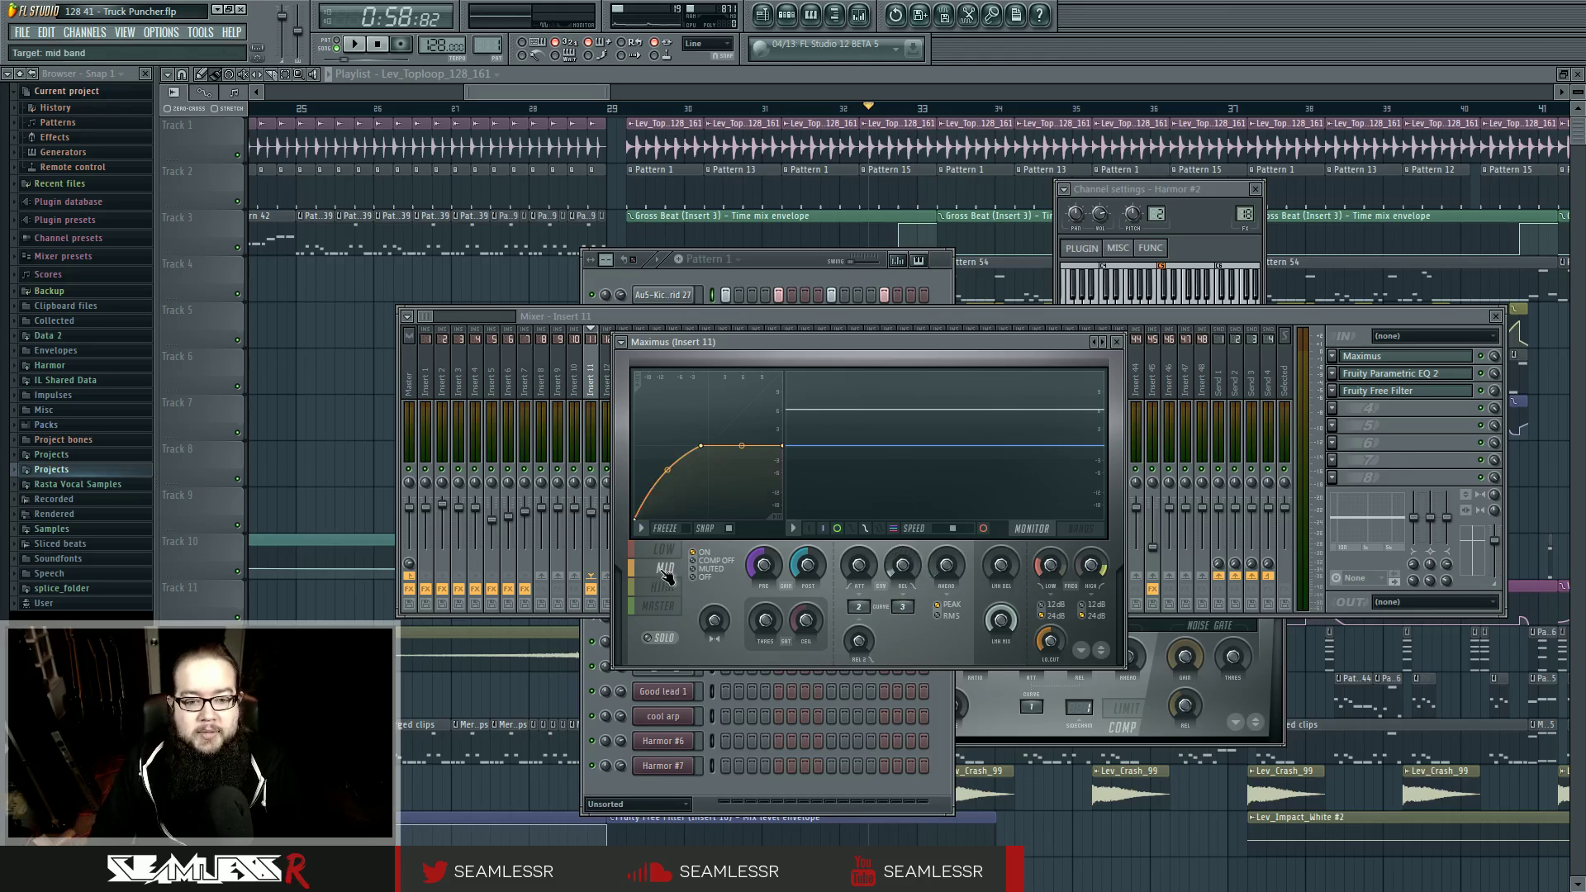
# - Examine the high band curve and the first points of the low band curve in the Insert 11 Maximus
pyautogui.click(666, 585)
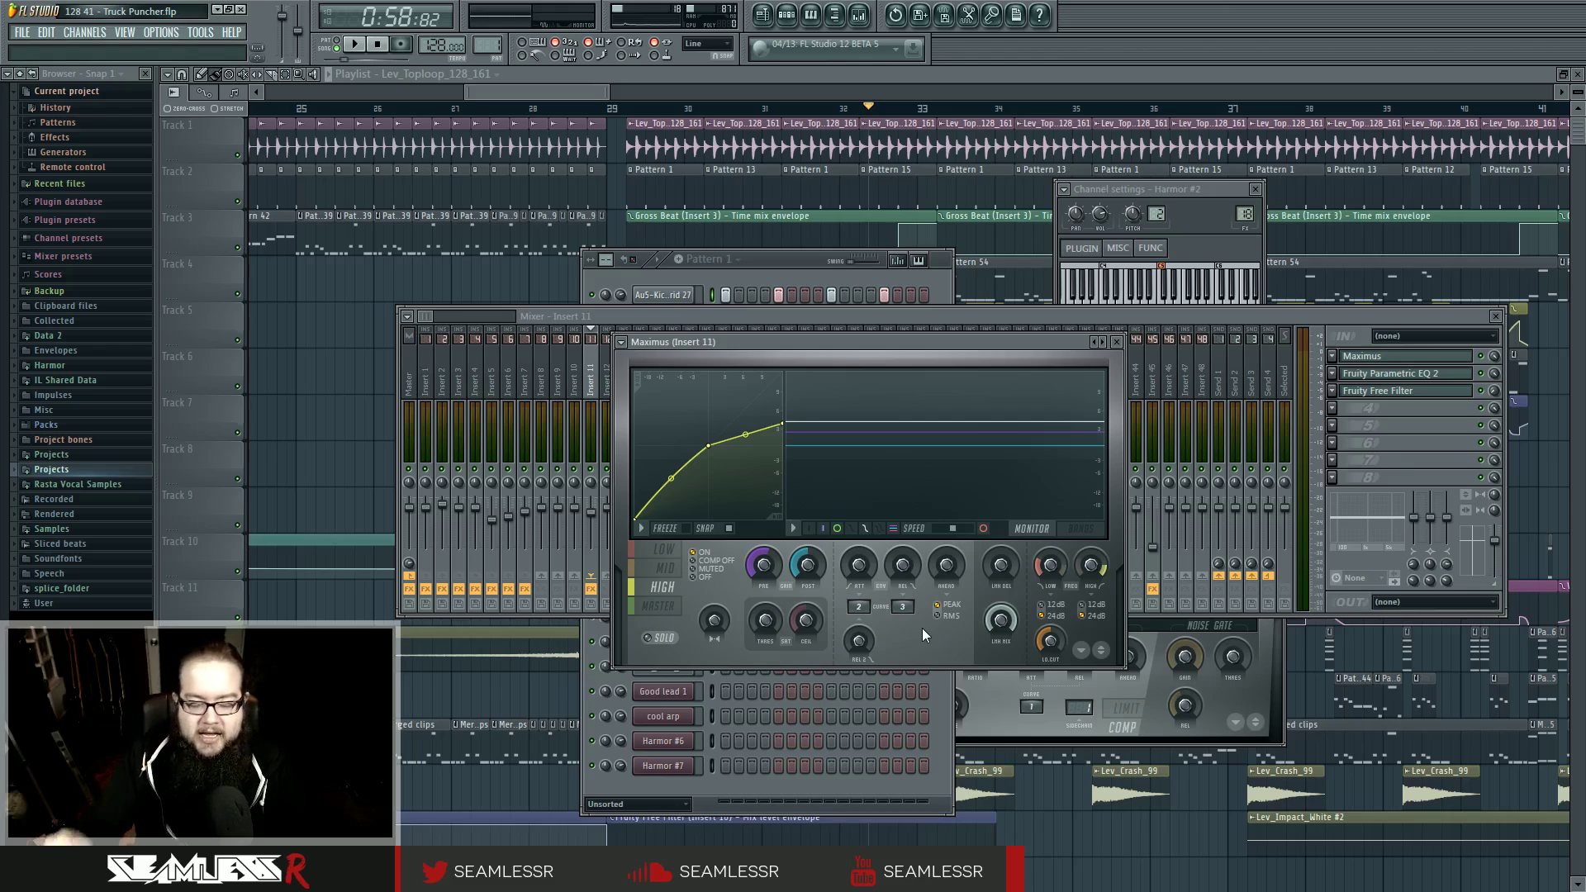
pyautogui.click(666, 553)
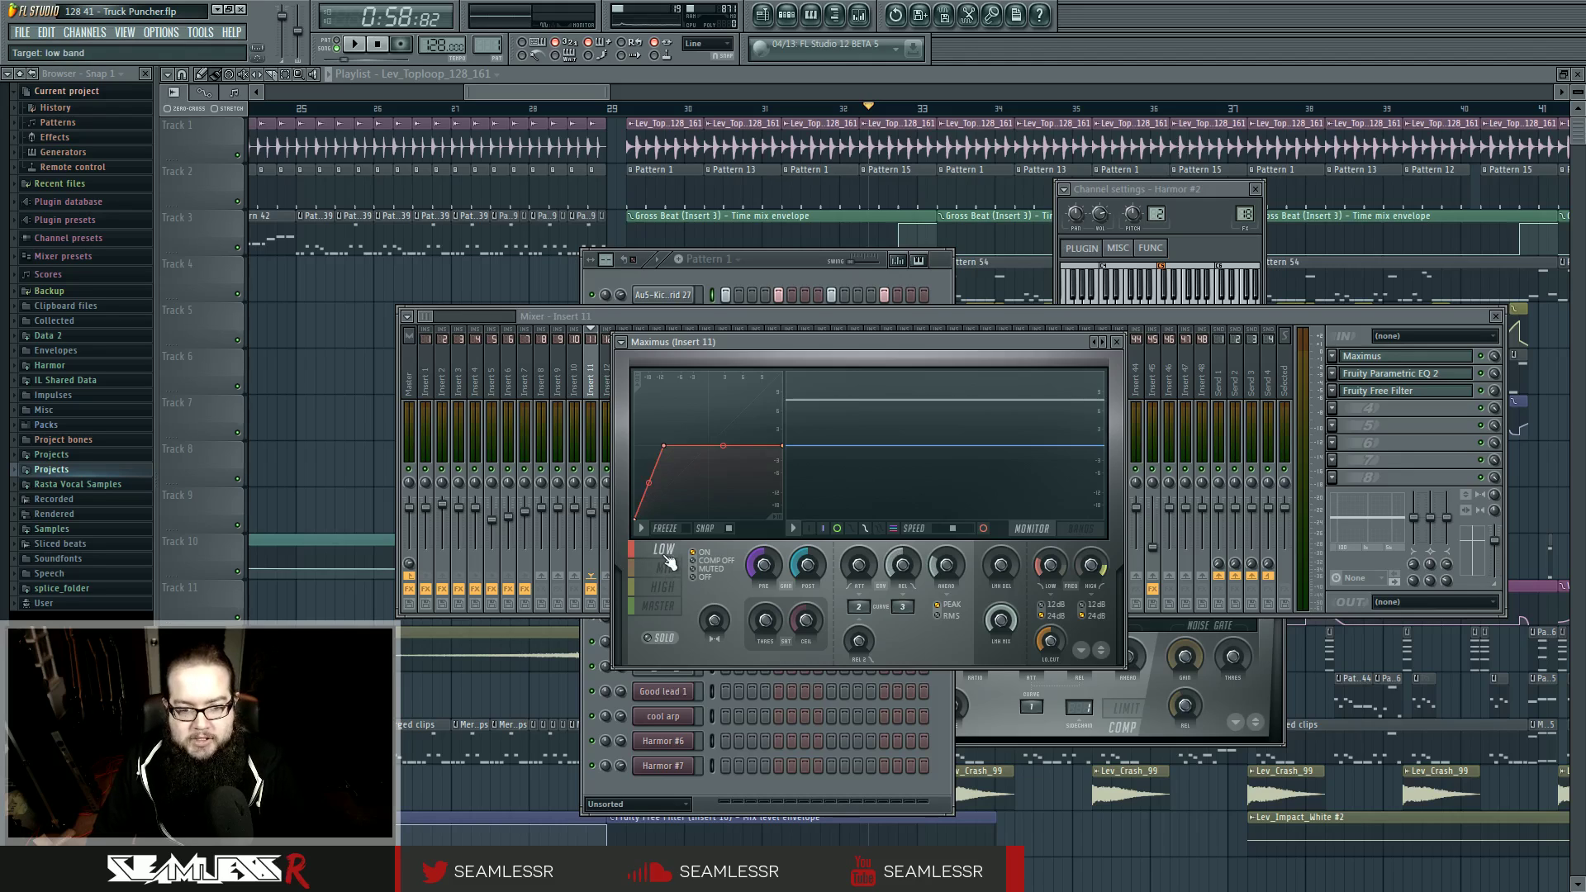
pyautogui.moveTo(664, 446)
pyautogui.mouseDown()
pyautogui.moveTo(689, 446)
pyautogui.moveTo(663, 446)
pyautogui.mouseUp()
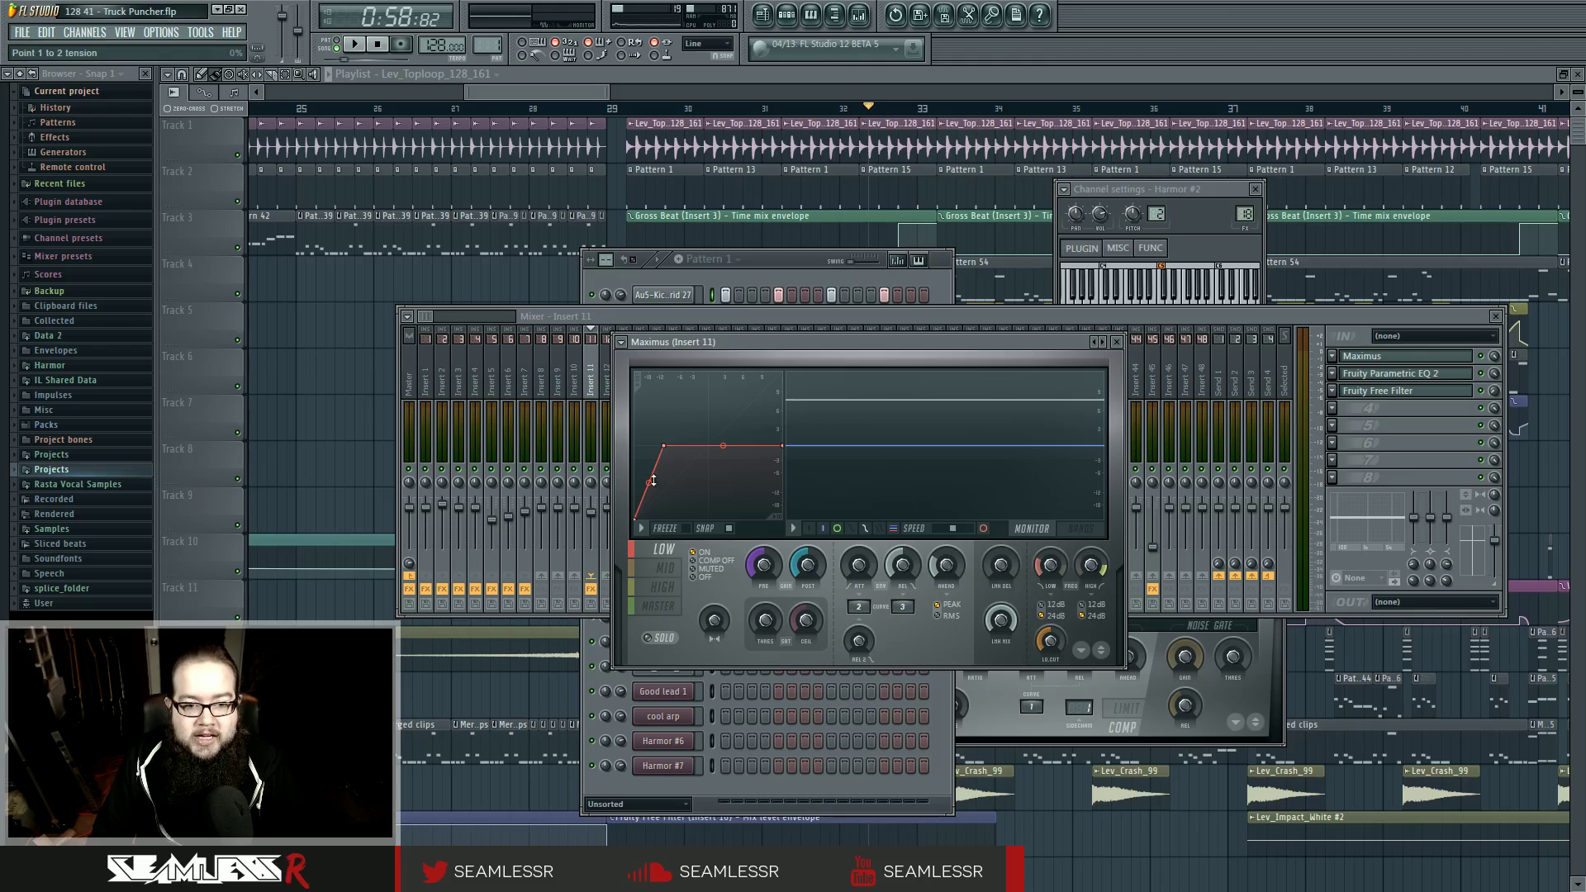
pyautogui.moveTo(649, 477); pyautogui.dragTo(643, 457)
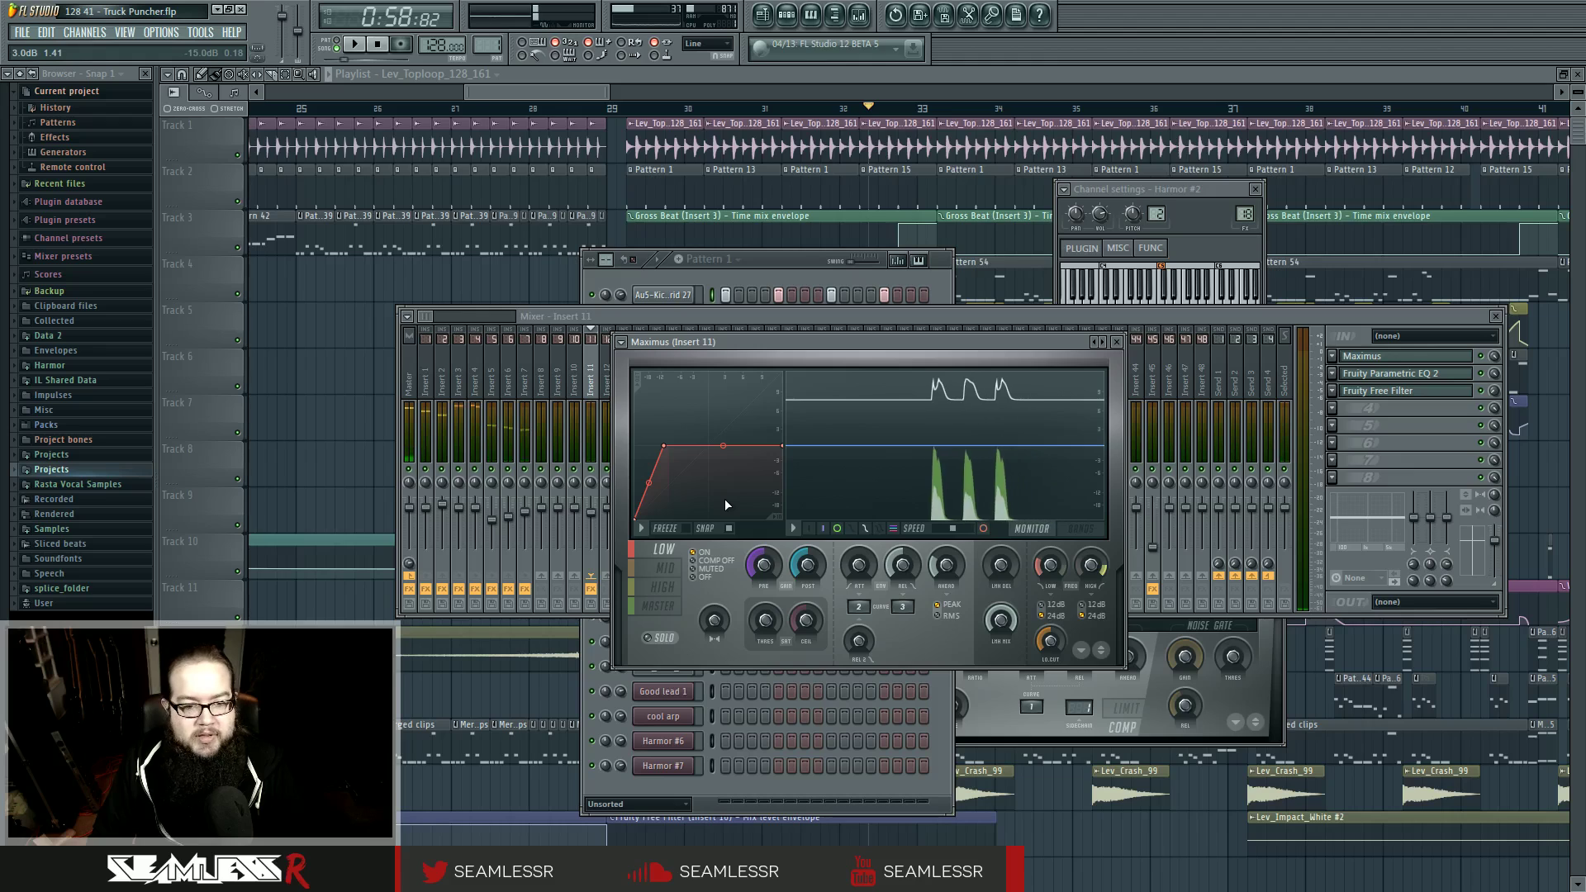
# - Compare the mid and low band compression in the Insert 11 Maximus, and view its master band curve
pyautogui.click(666, 568)
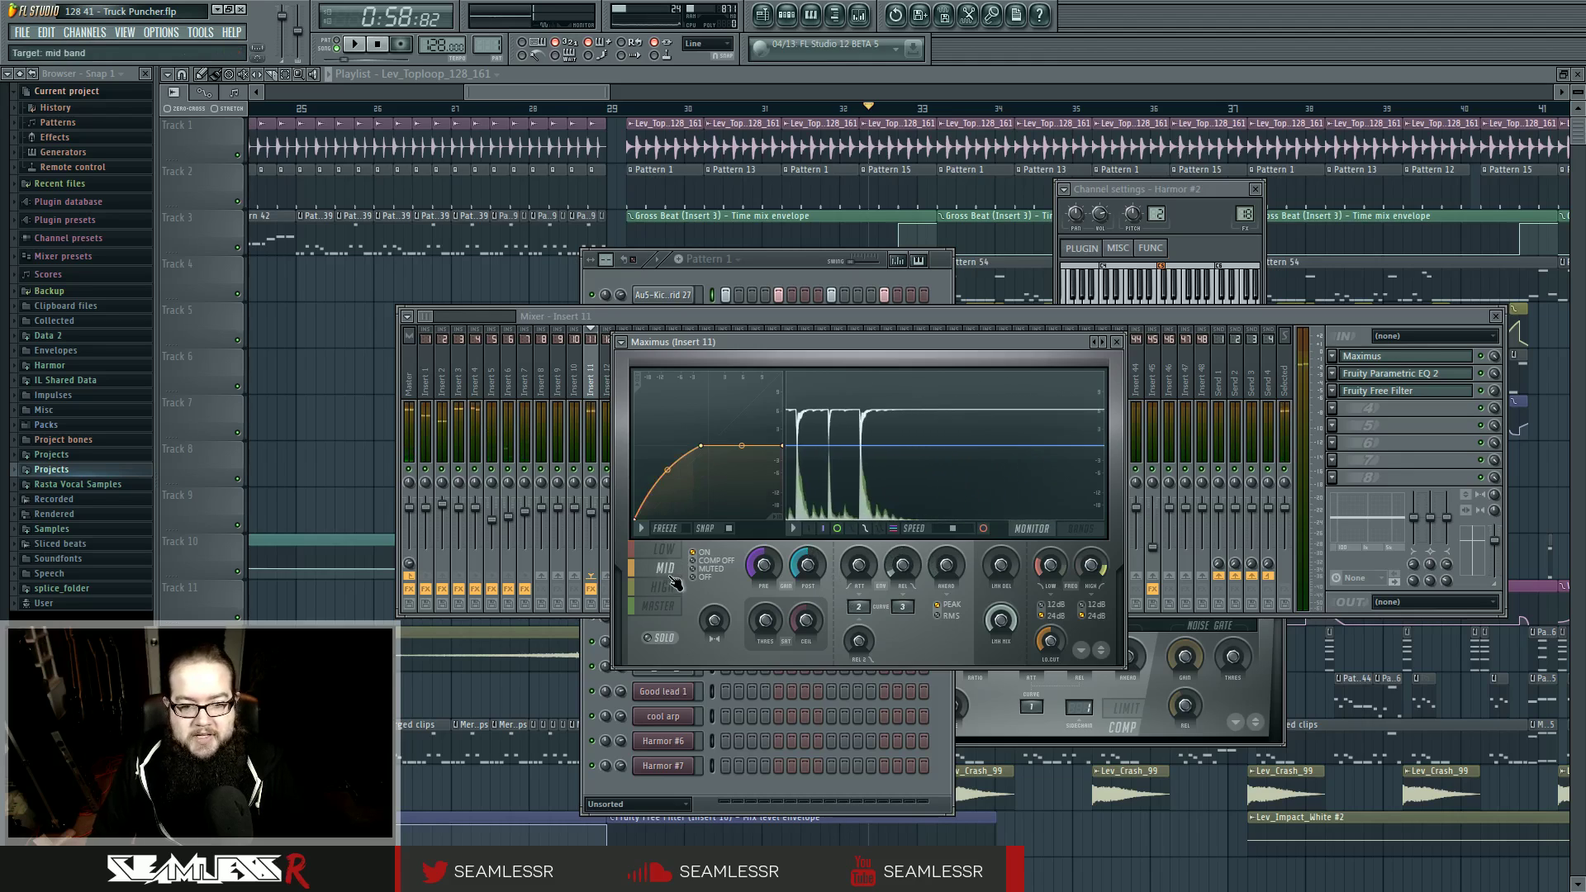
pyautogui.click(663, 551)
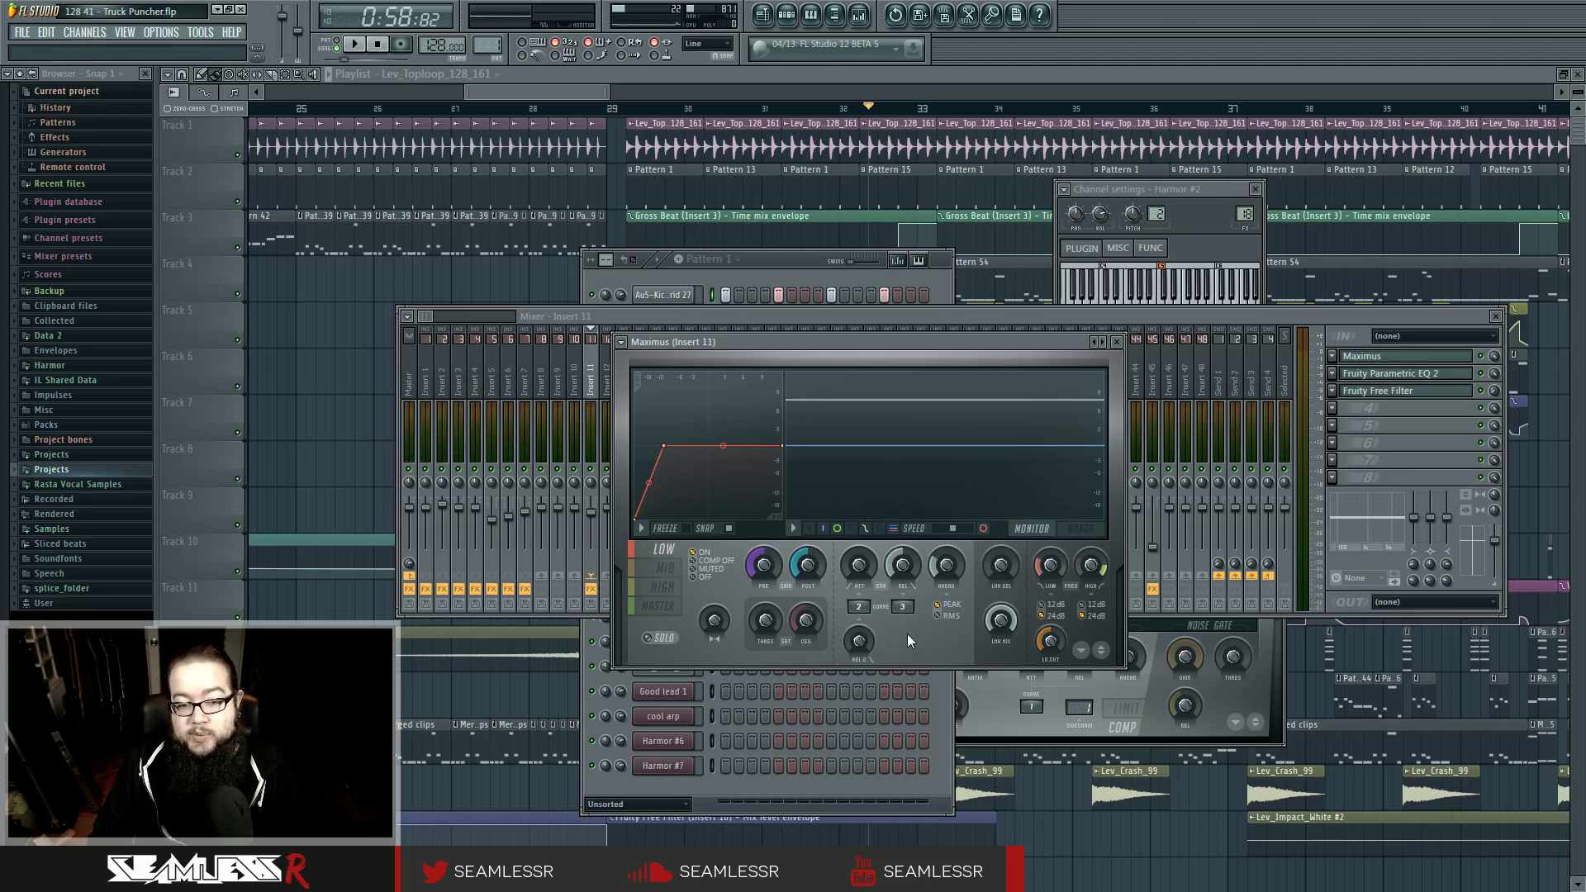
pyautogui.click(679, 569)
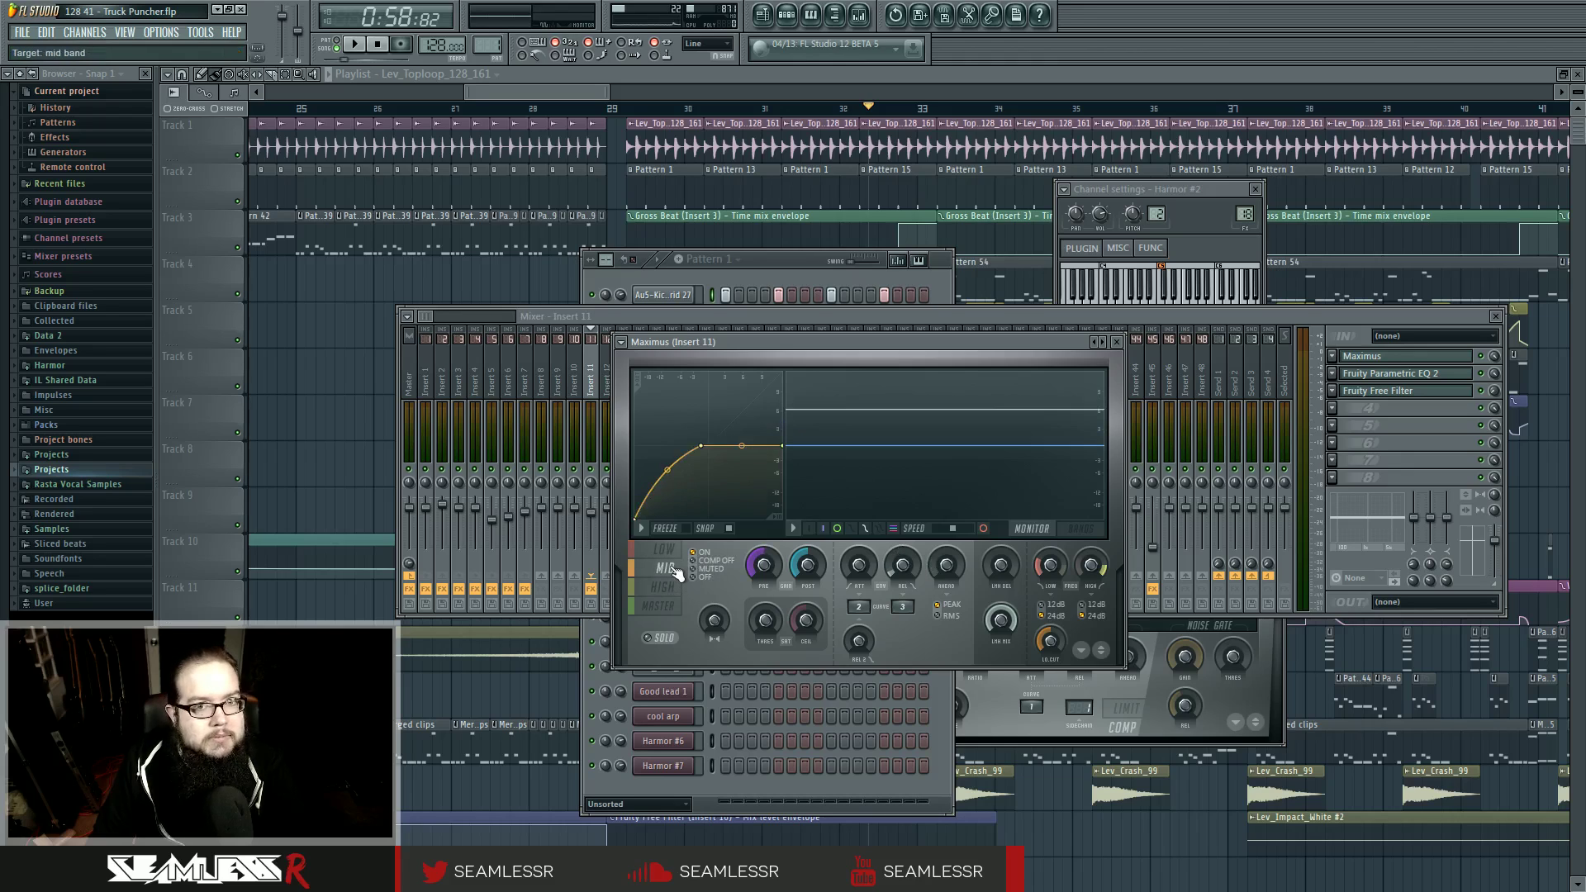
pyautogui.click(671, 606)
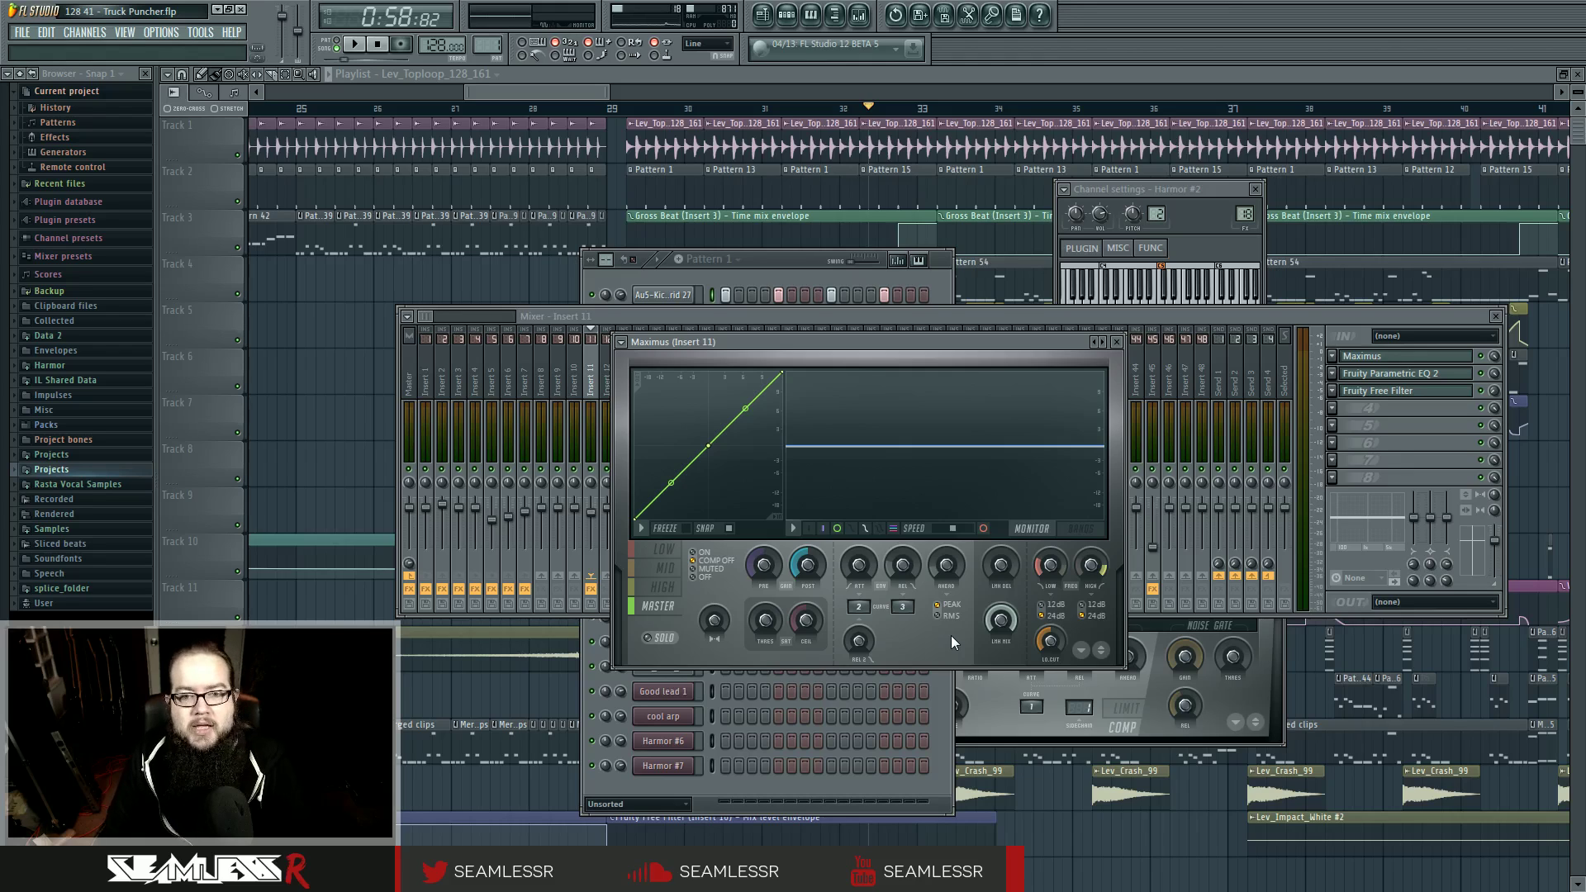
# - Return to the mixer, select Insert 2, and play the passage to watch the track levels
pyautogui.click(926, 315)
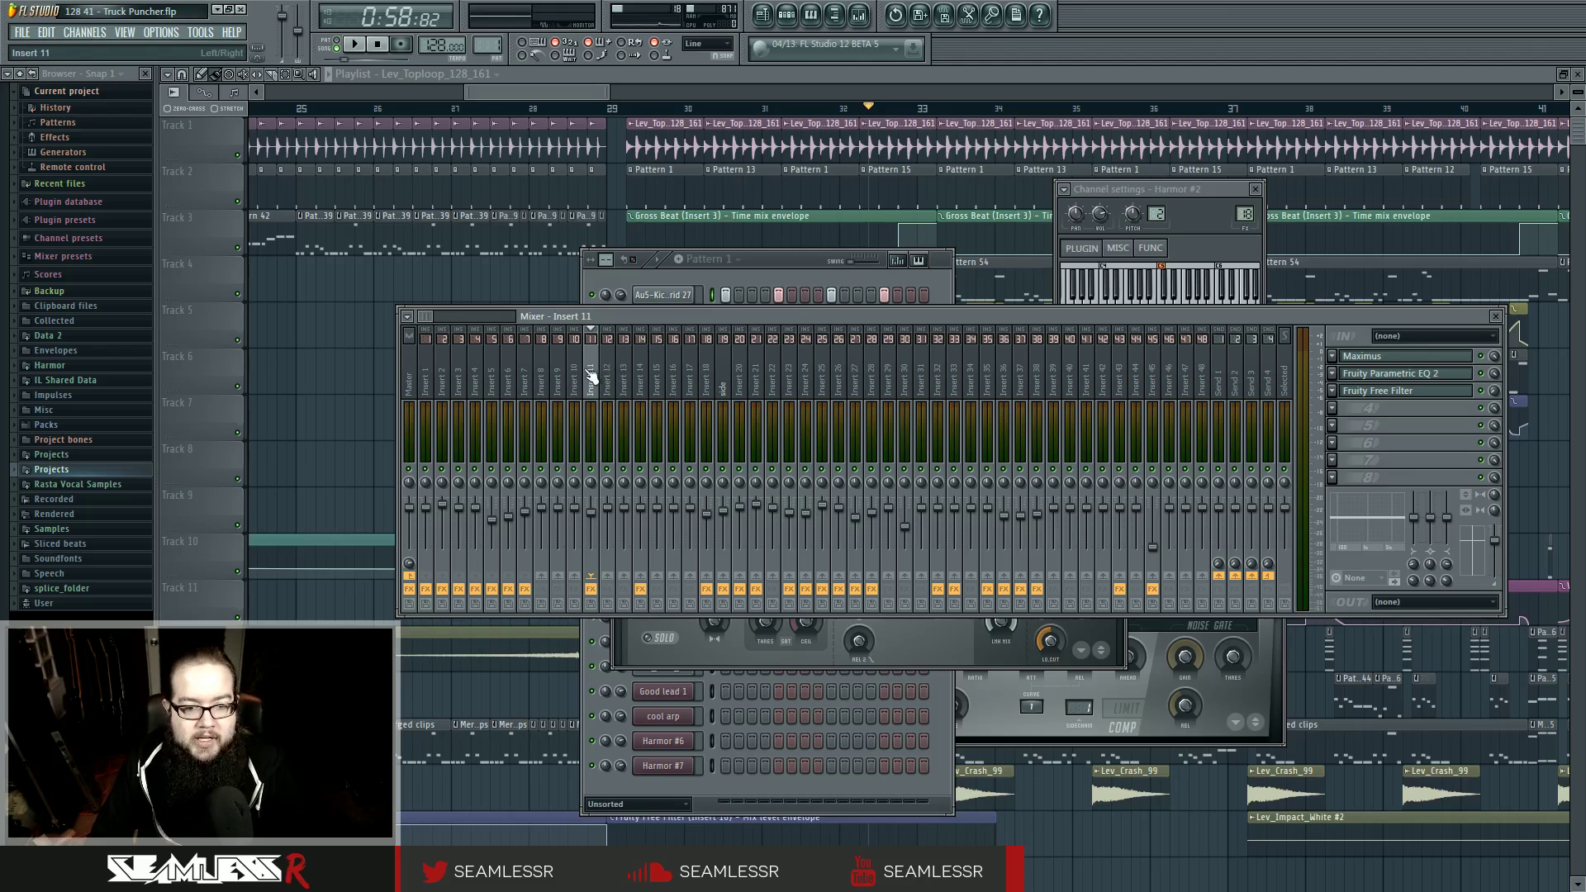
pyautogui.click(444, 372)
pyautogui.click(917, 371)
pyautogui.click(444, 374)
pyautogui.press('space')
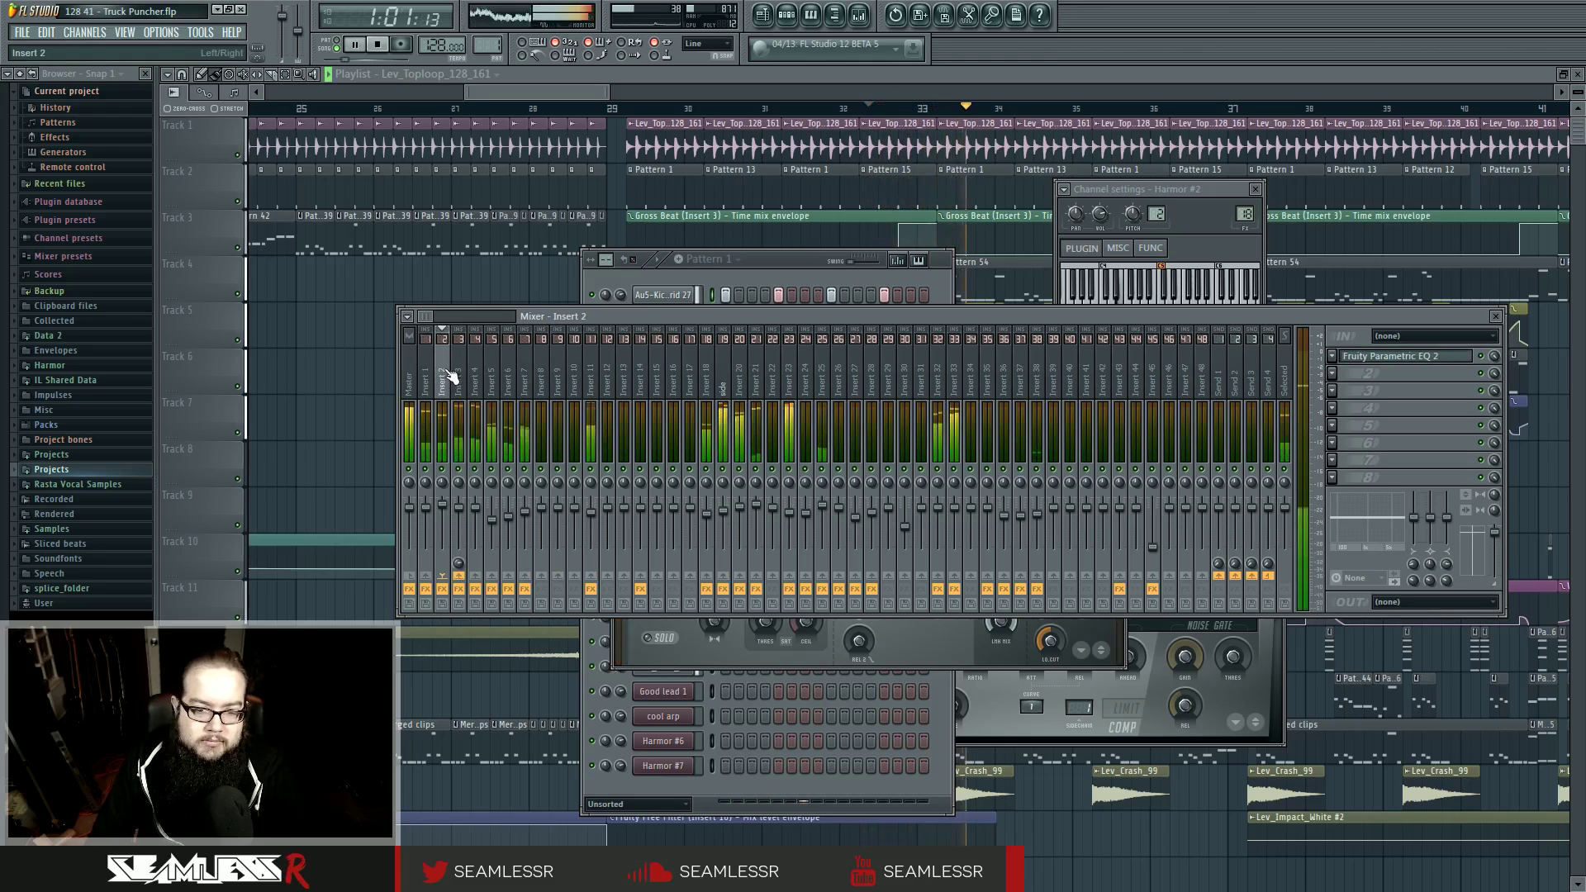
pyautogui.press('space')
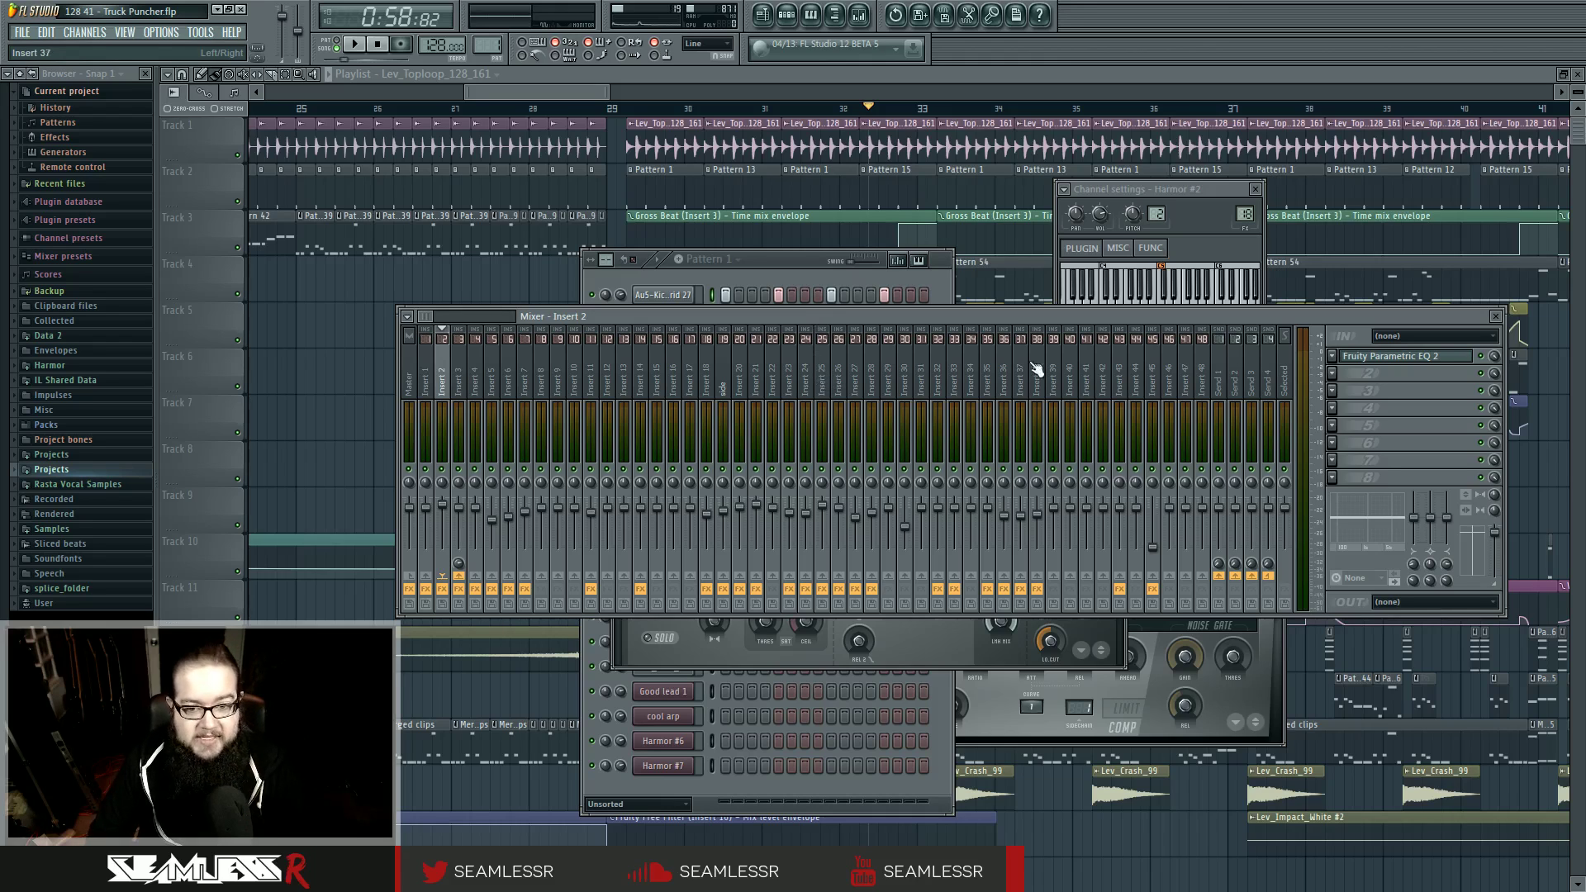
# - Select the Master track, open its Maximus, and reposition the plugin window over the mixer
pyautogui.click(1121, 368)
pyautogui.click(514, 372)
pyautogui.click(408, 376)
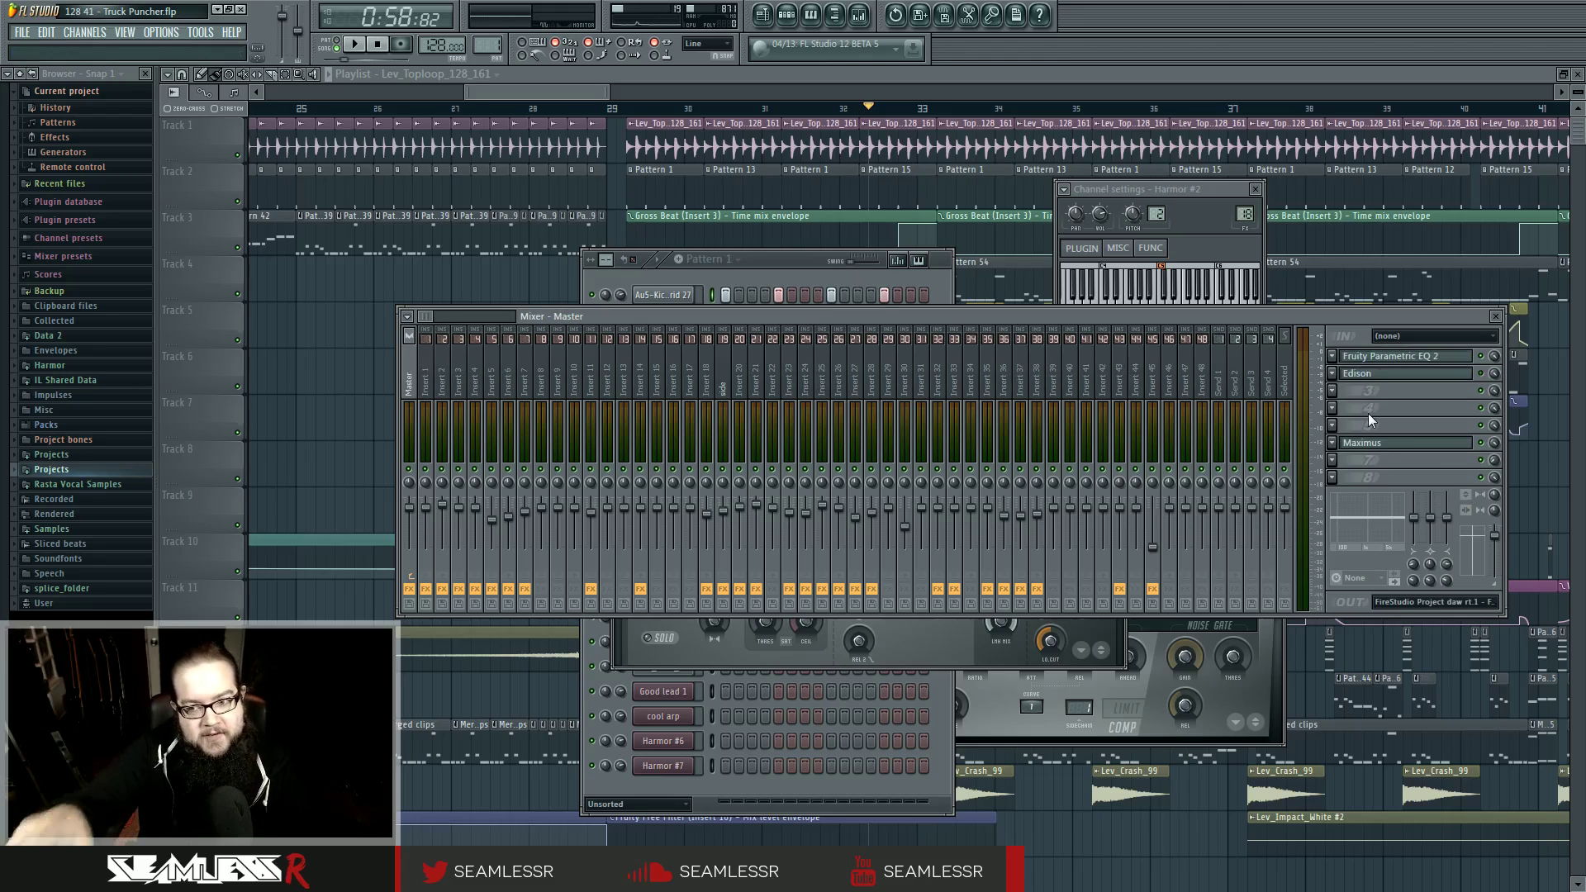
pyautogui.click(1395, 447)
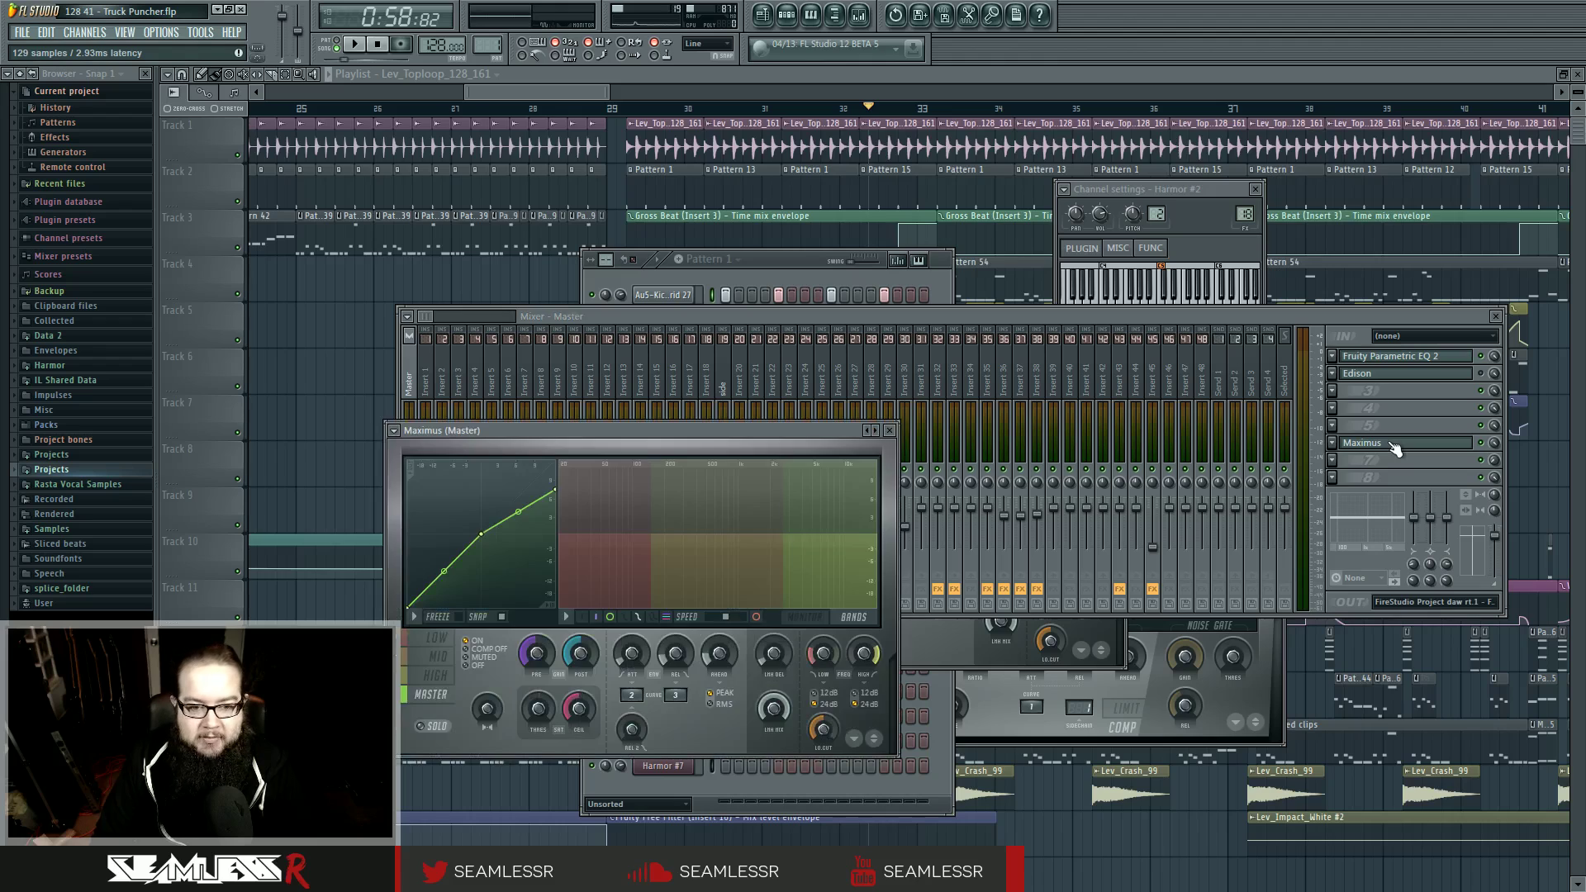
pyautogui.moveTo(832, 432); pyautogui.dragTo(855, 404)
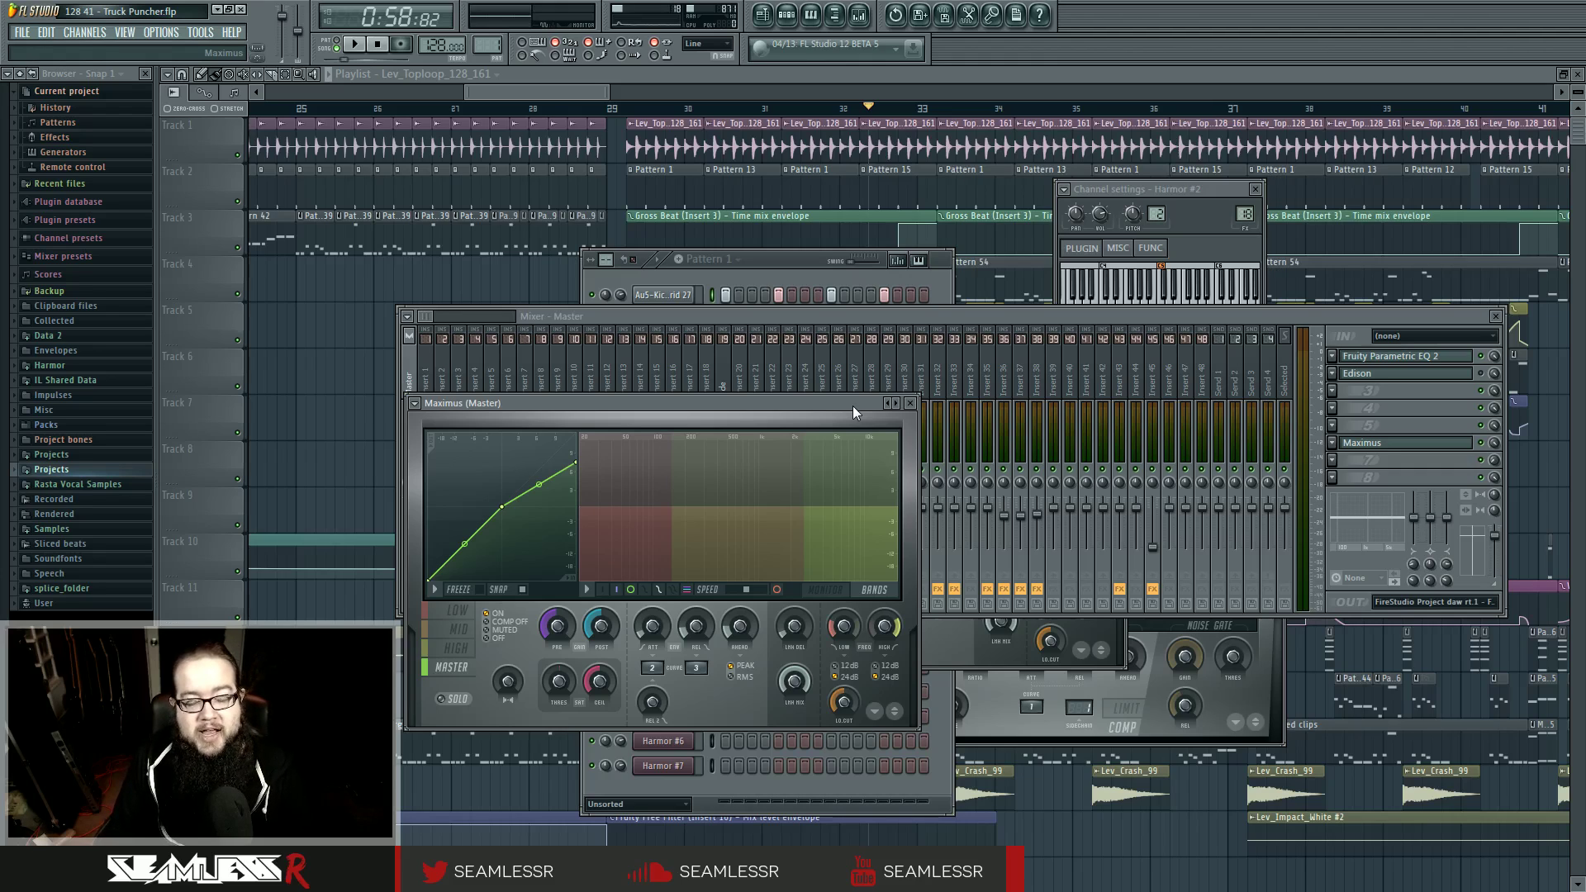
# - Move Maximus up to the third effect slot on the Master track and reposition its window
pyautogui.click(1393, 410)
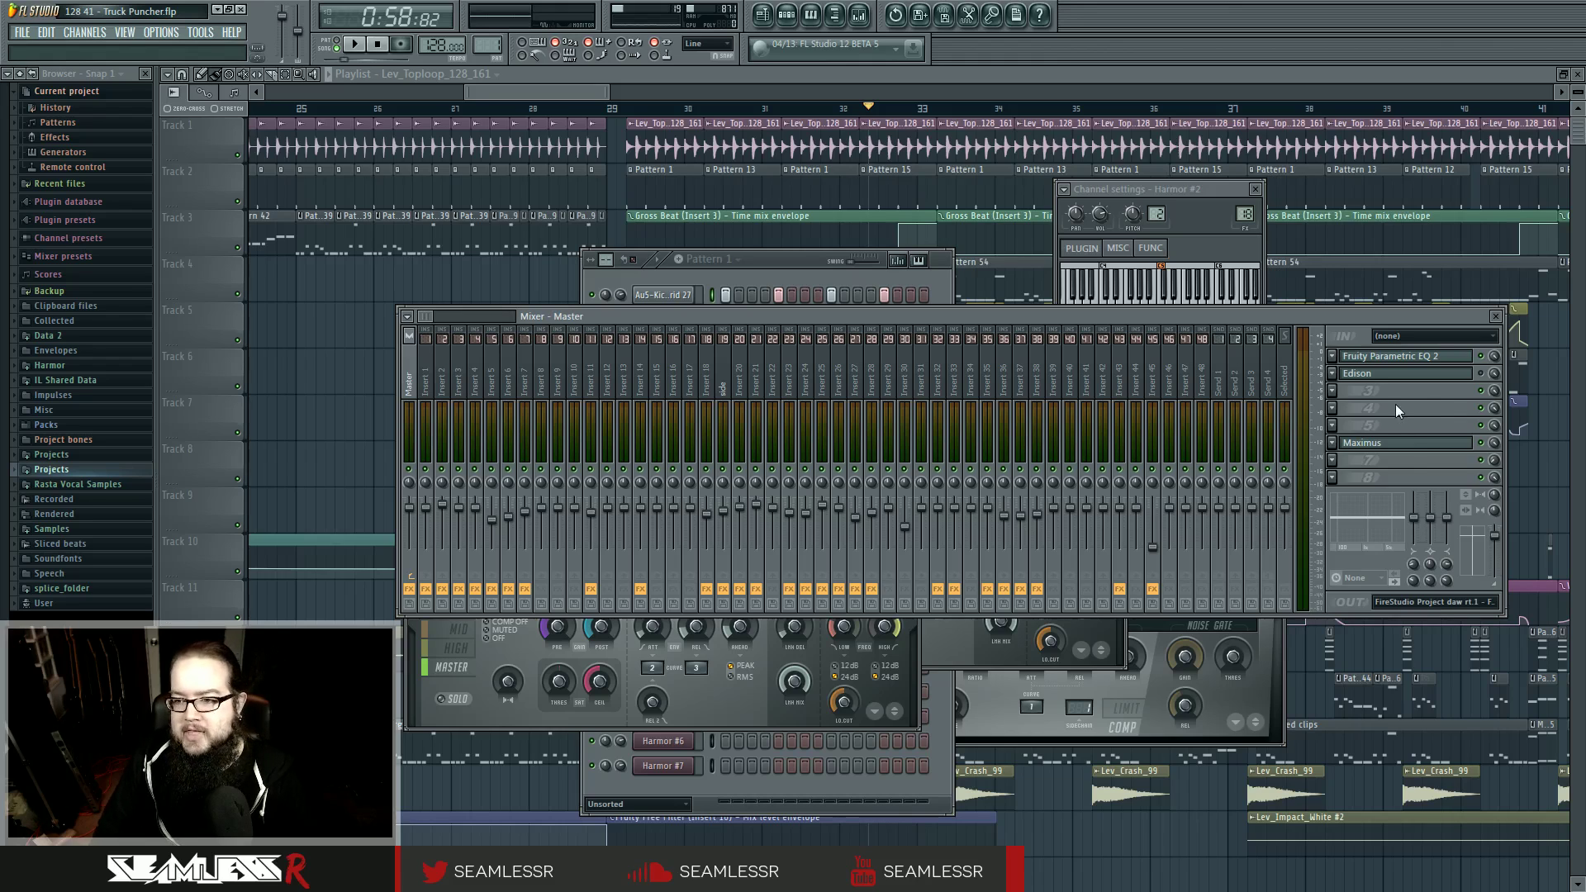
pyautogui.moveTo(1398, 446); pyautogui.dragTo(1399, 393)
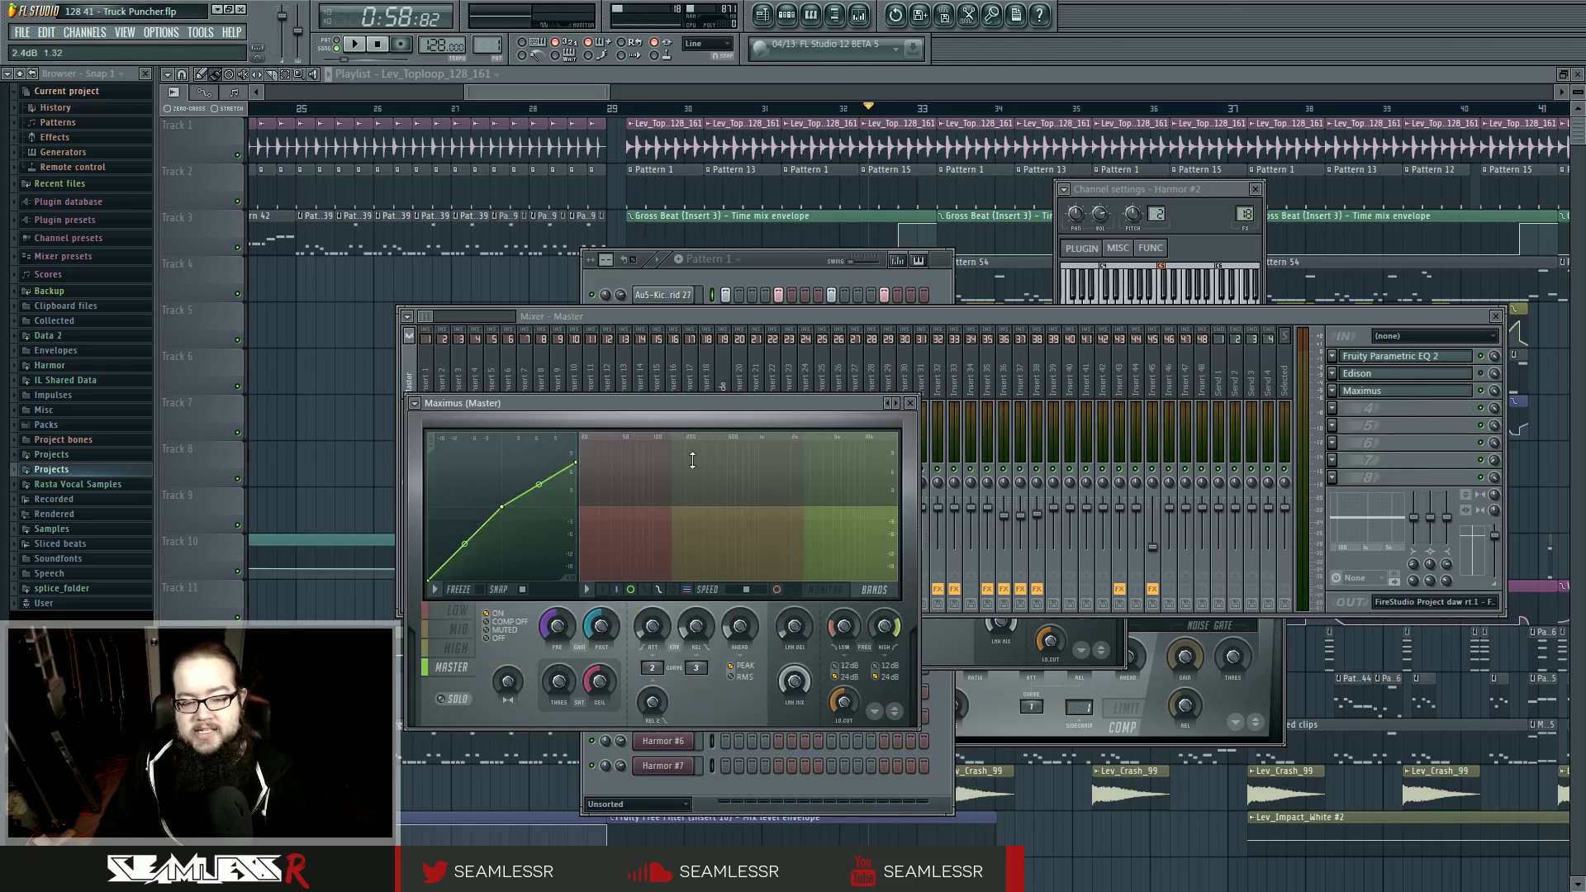
pyautogui.moveTo(642, 406); pyautogui.dragTo(713, 428)
# - Check the mid and master bands of the Master Maximus, and play the passage with the monitor display
pyautogui.click(530, 652)
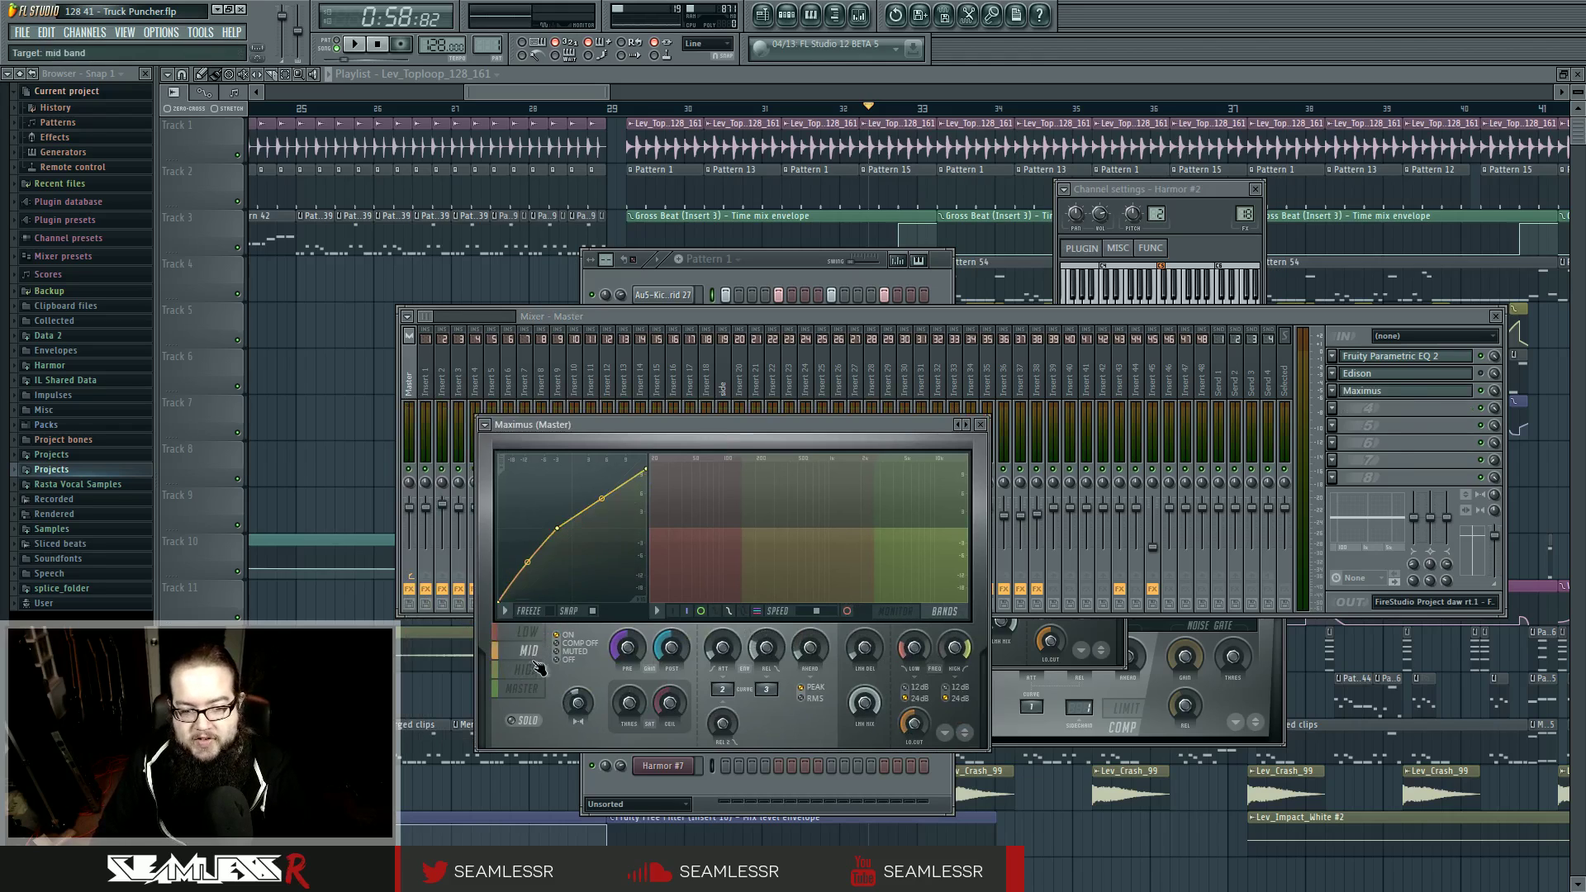
pyautogui.click(522, 688)
pyautogui.click(894, 612)
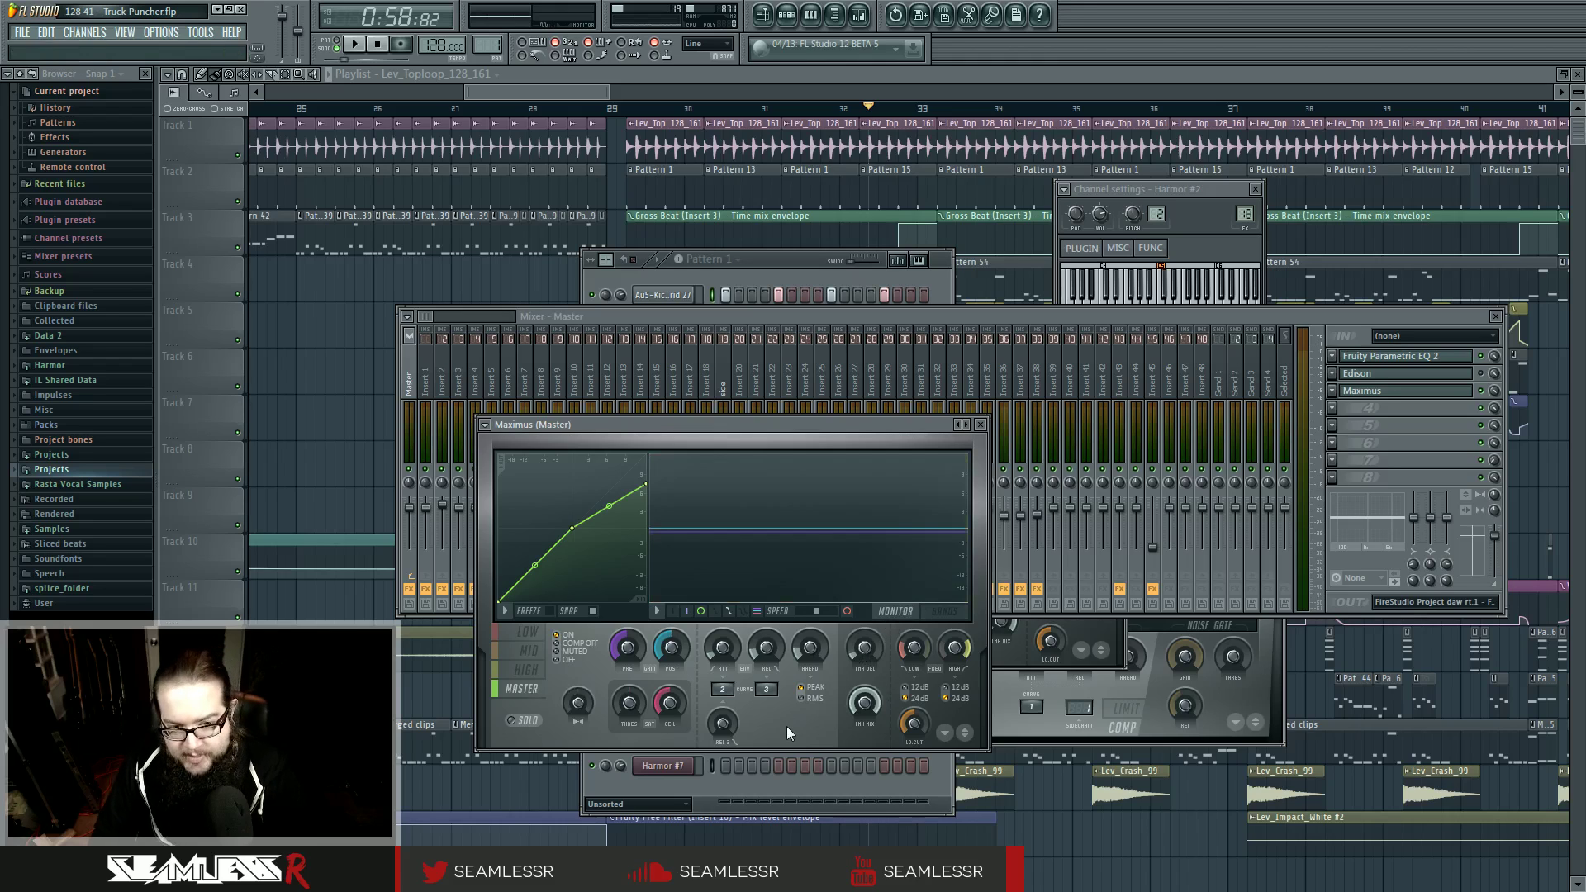
pyautogui.press('space')
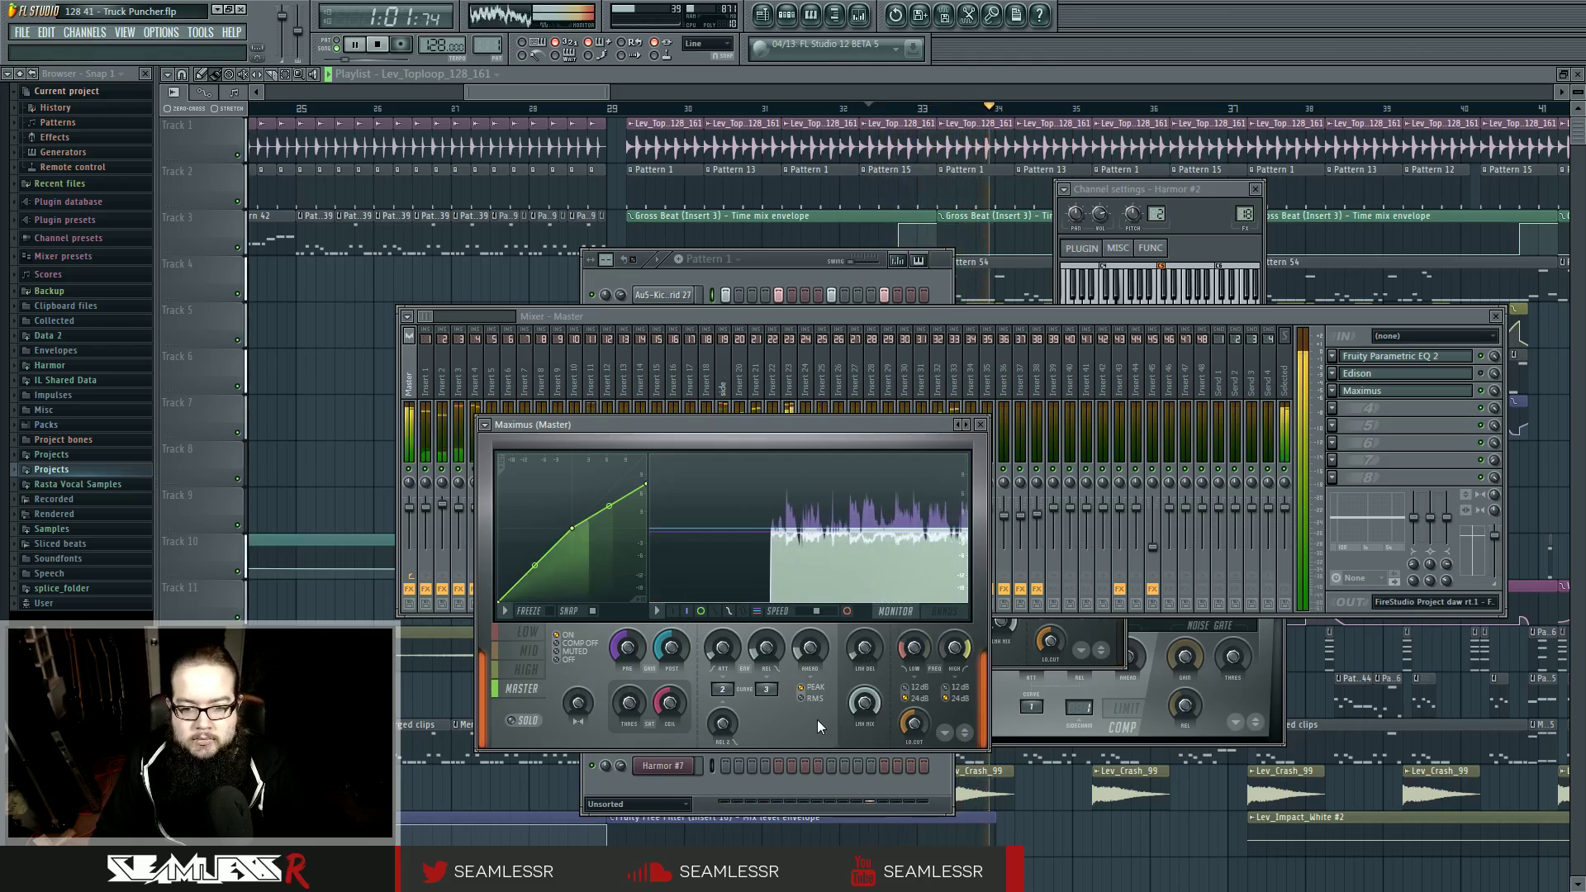
pyautogui.press('space')
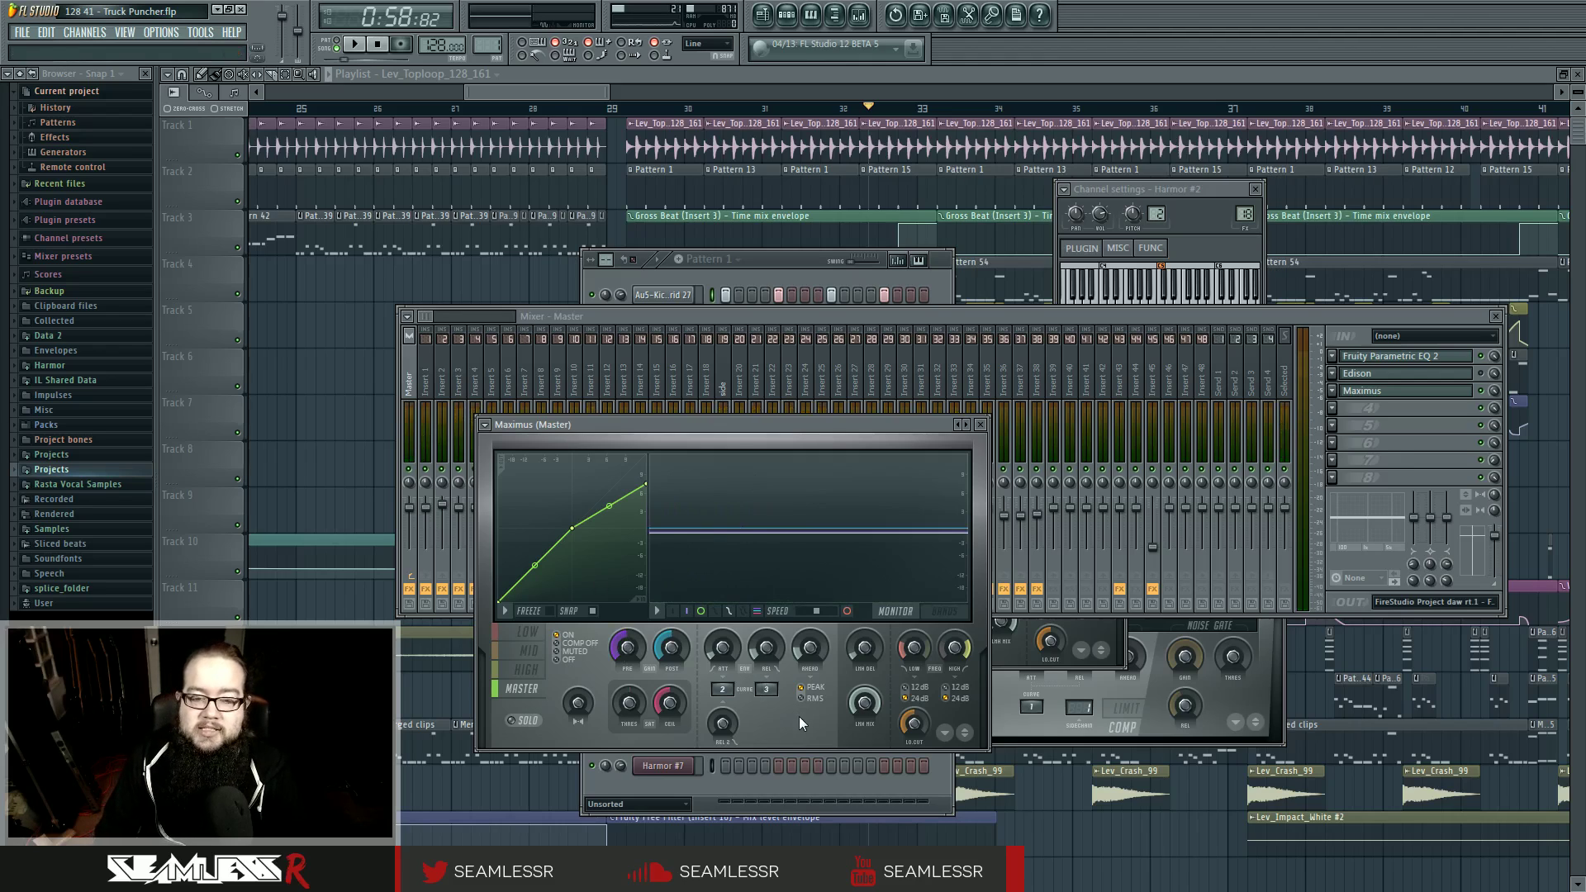
# - View the high and low band curves in the Master Maximus, and play the passage with the bands display
pyautogui.click(529, 638)
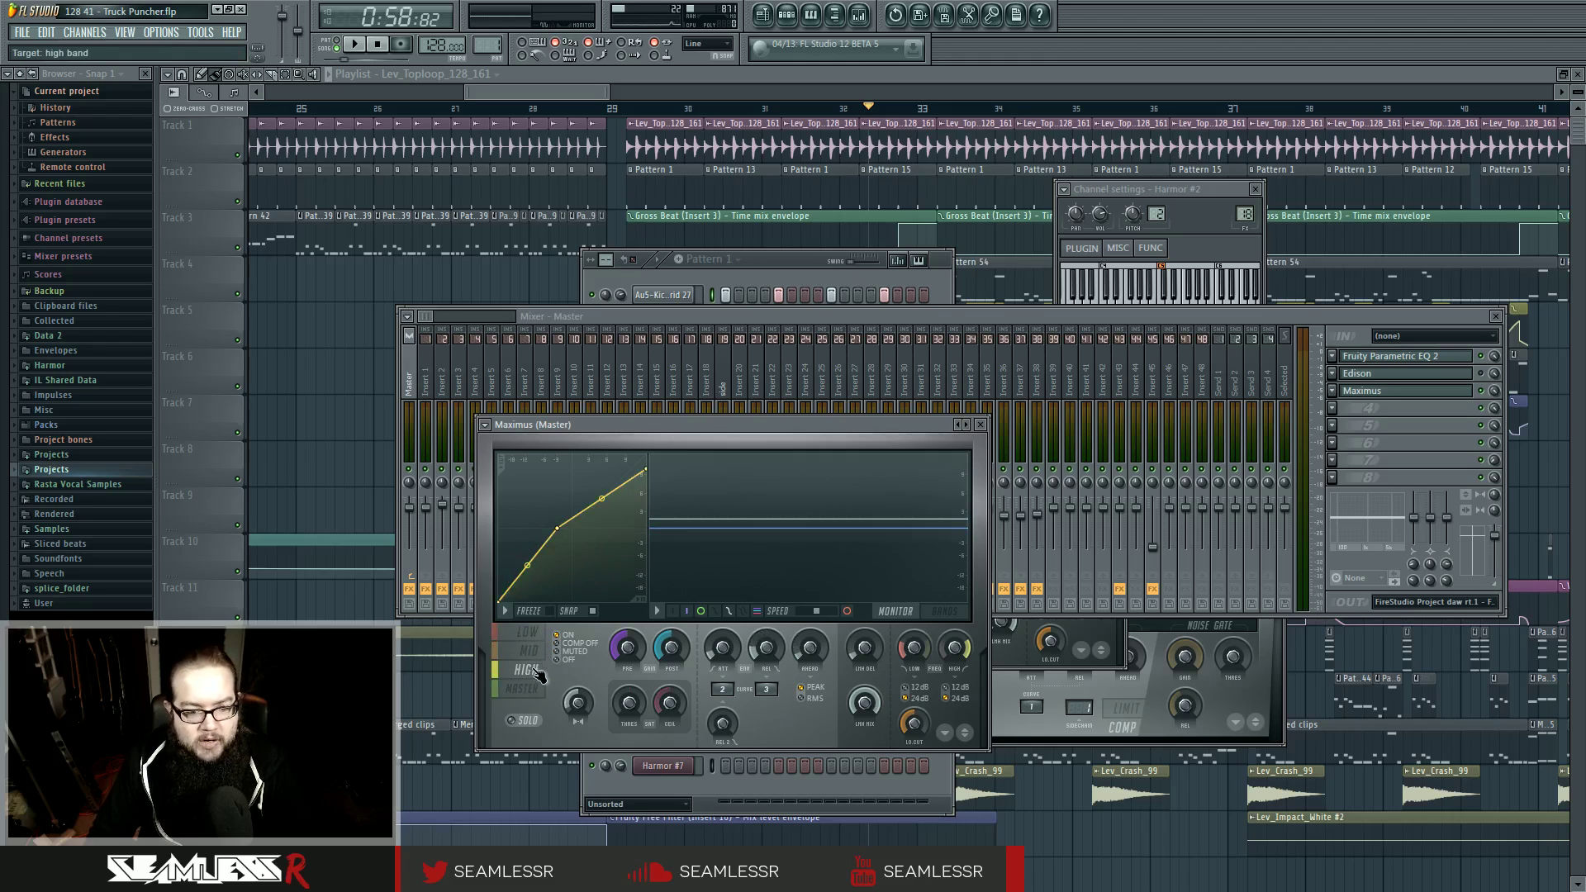
pyautogui.moveTo(678, 487)
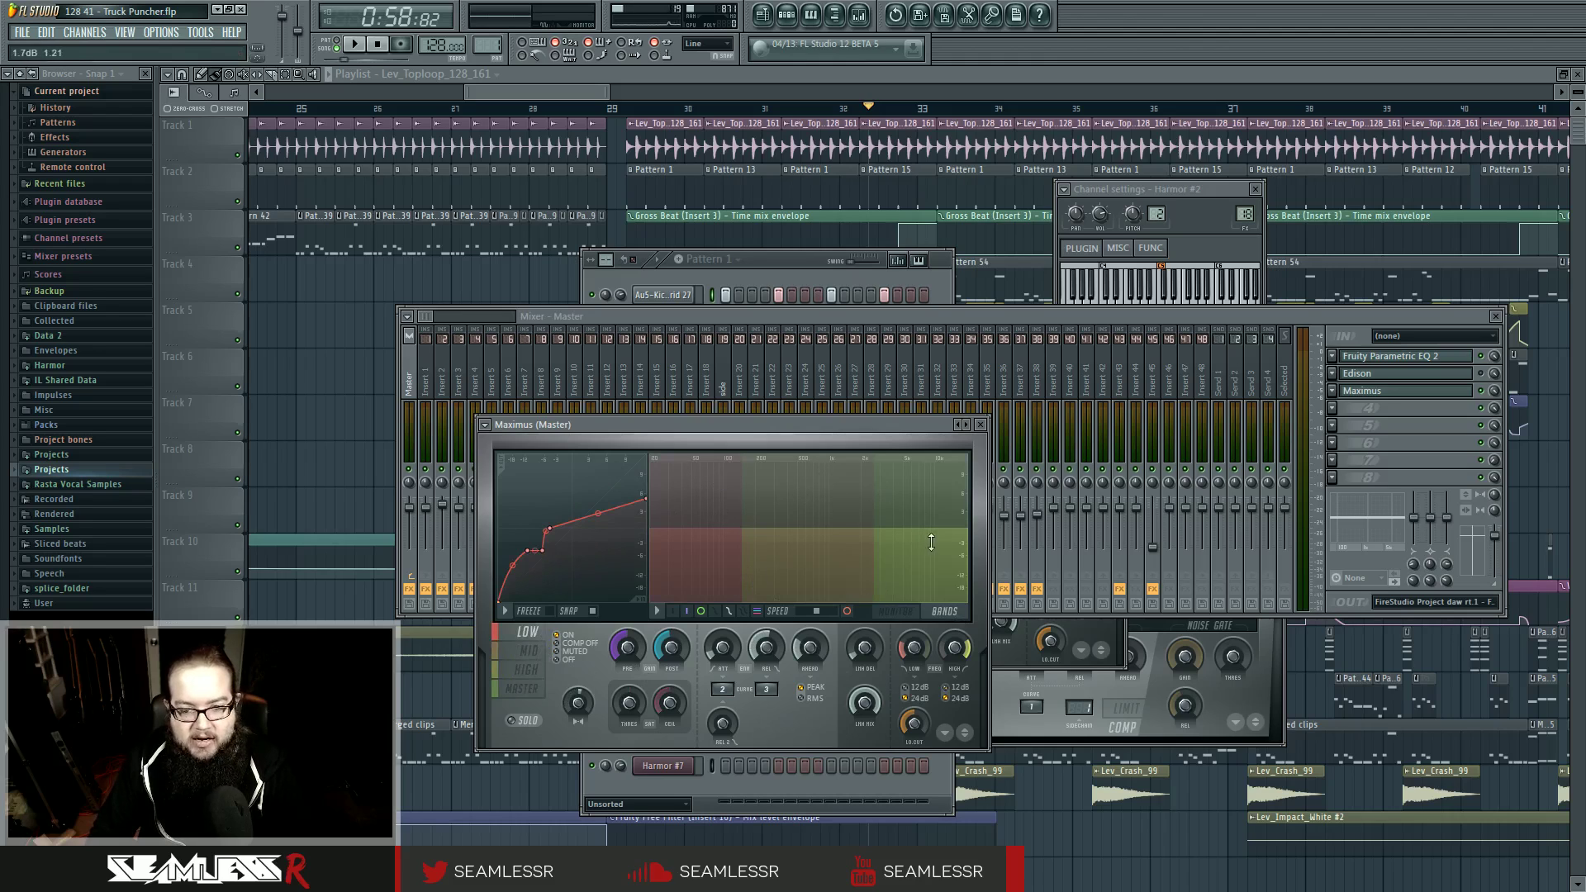
pyautogui.press('space')
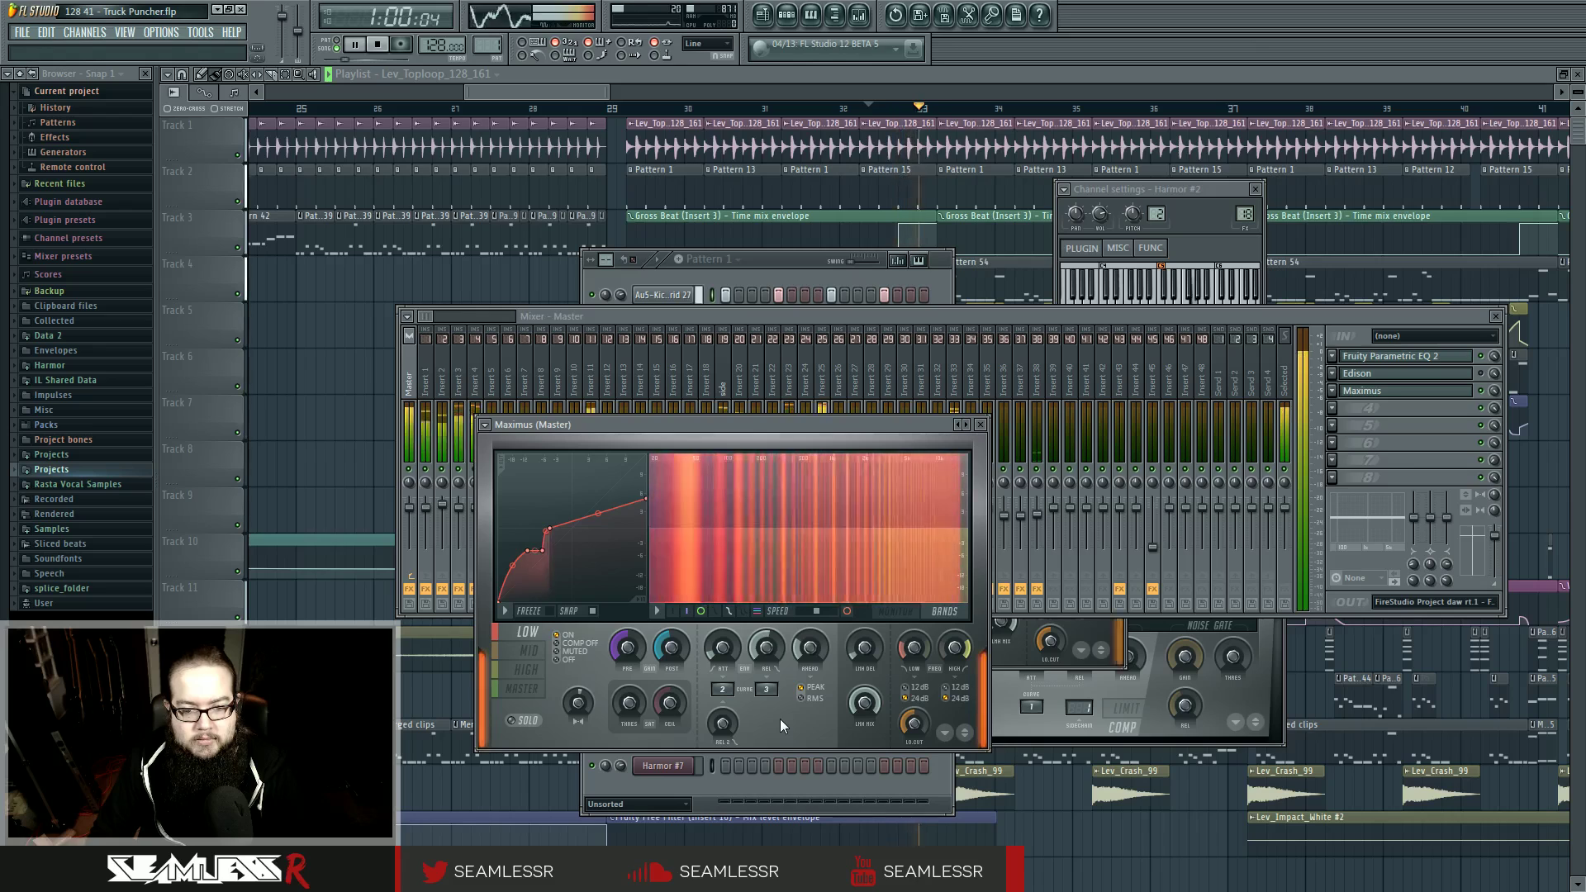
pyautogui.press('space')
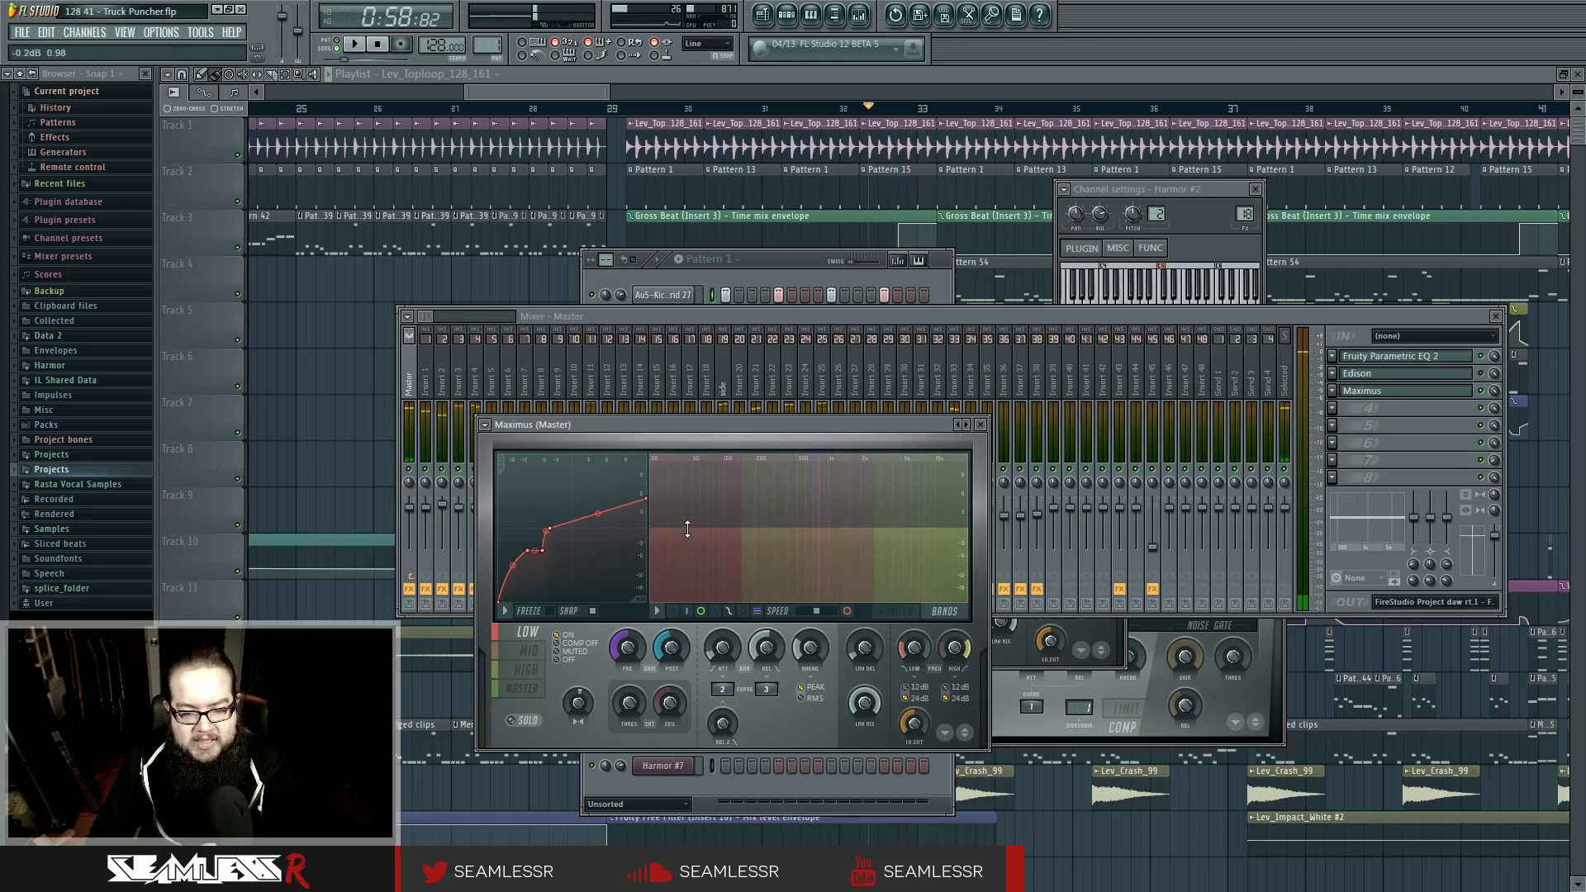
# - Switch the Master Maximus to the monitor display, play the passage on the low band, and freeze the graph
pyautogui.click(893, 611)
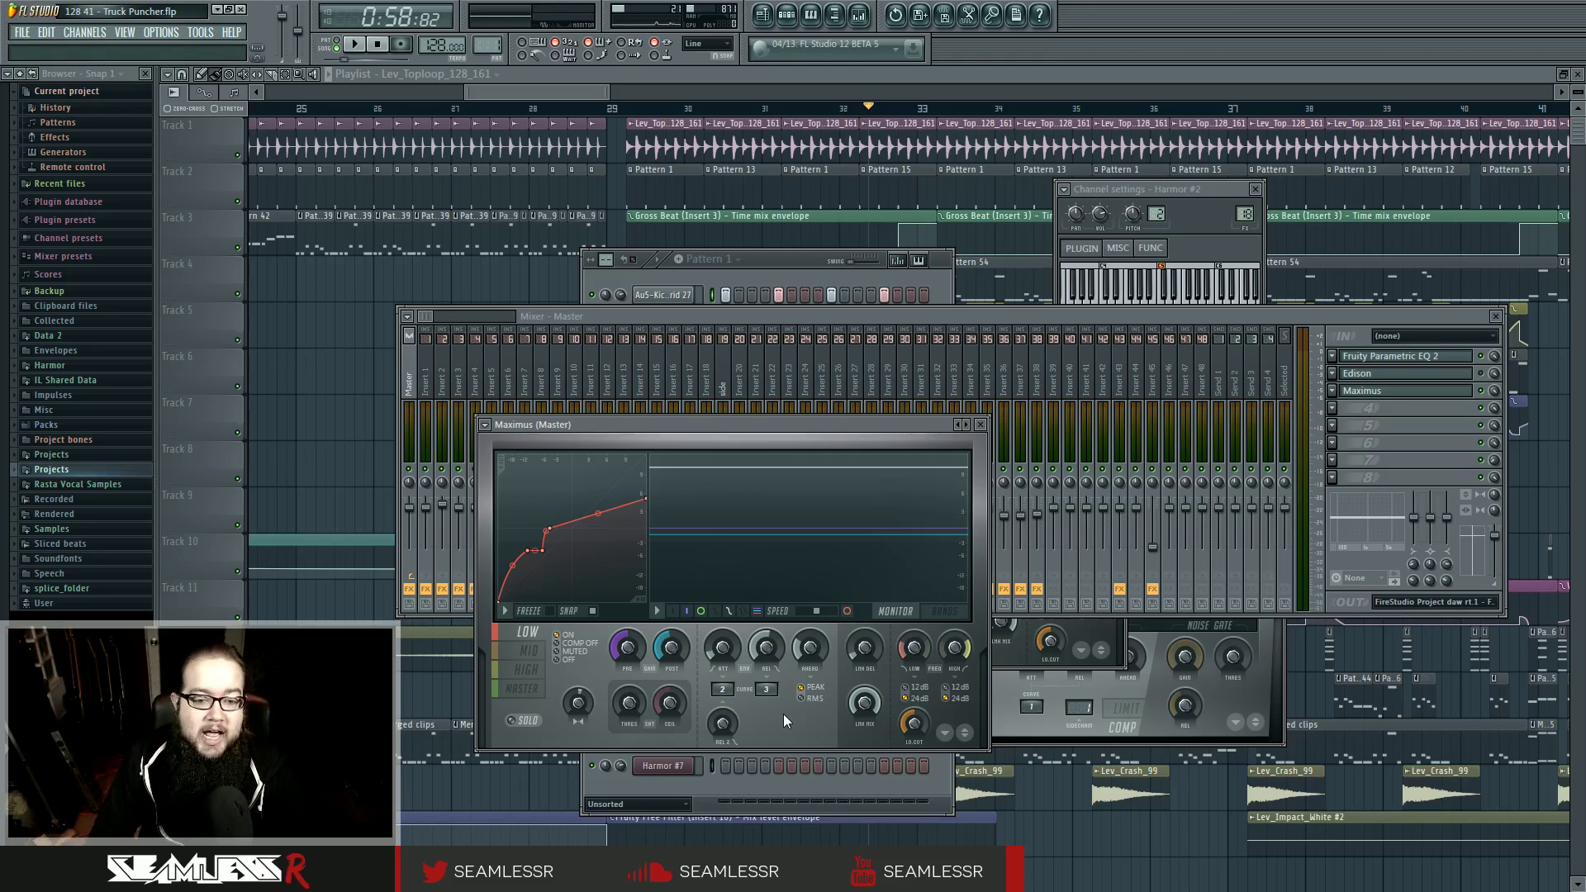
pyautogui.click(654, 610)
pyautogui.click(653, 610)
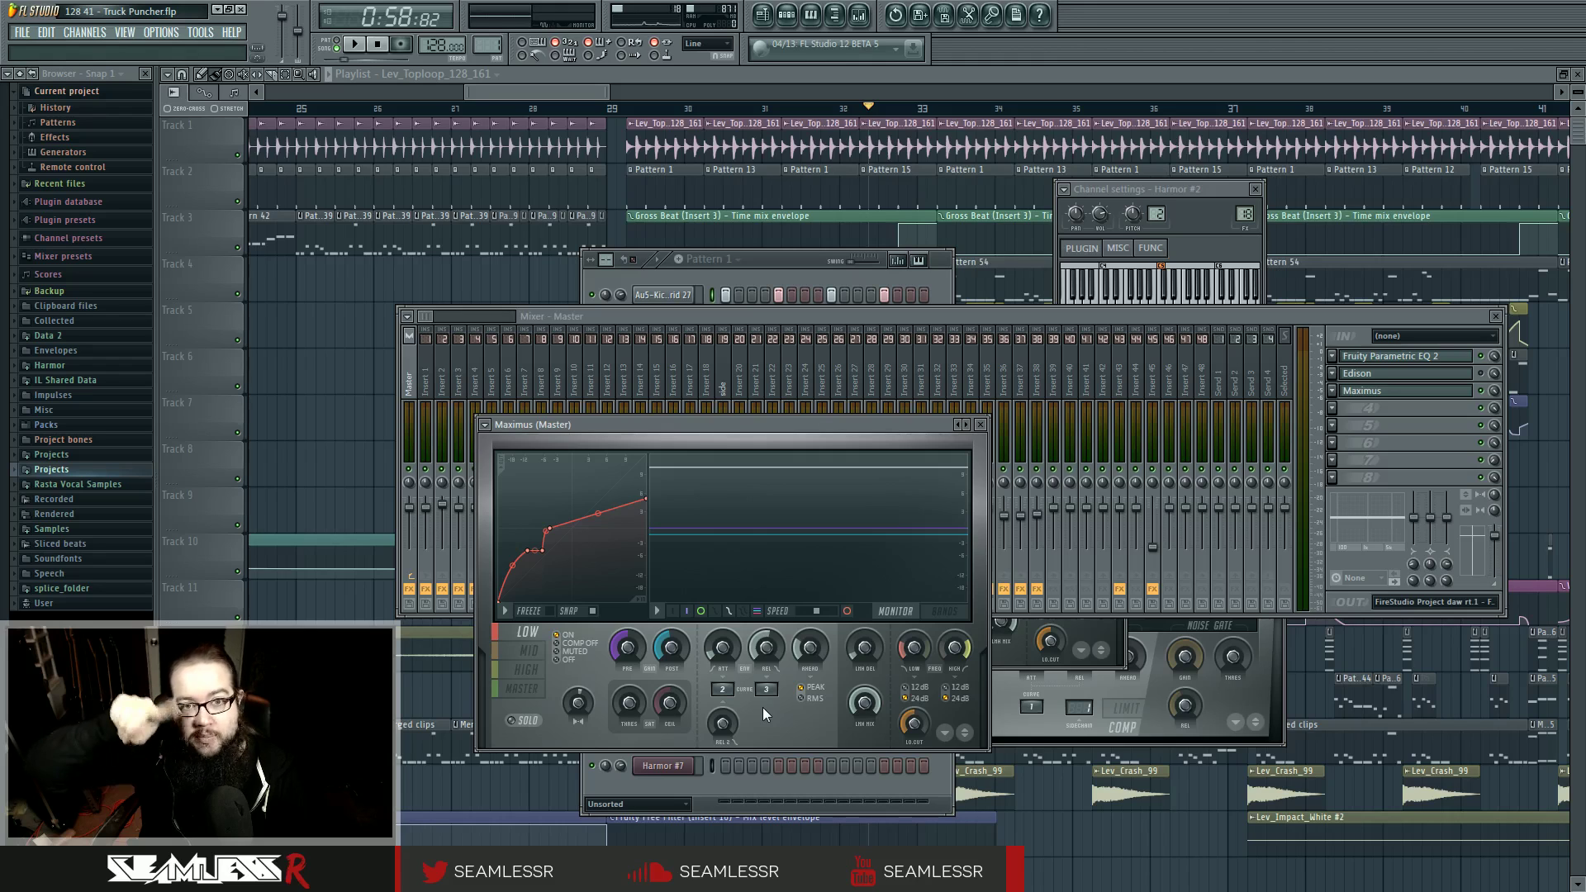
pyautogui.press('space')
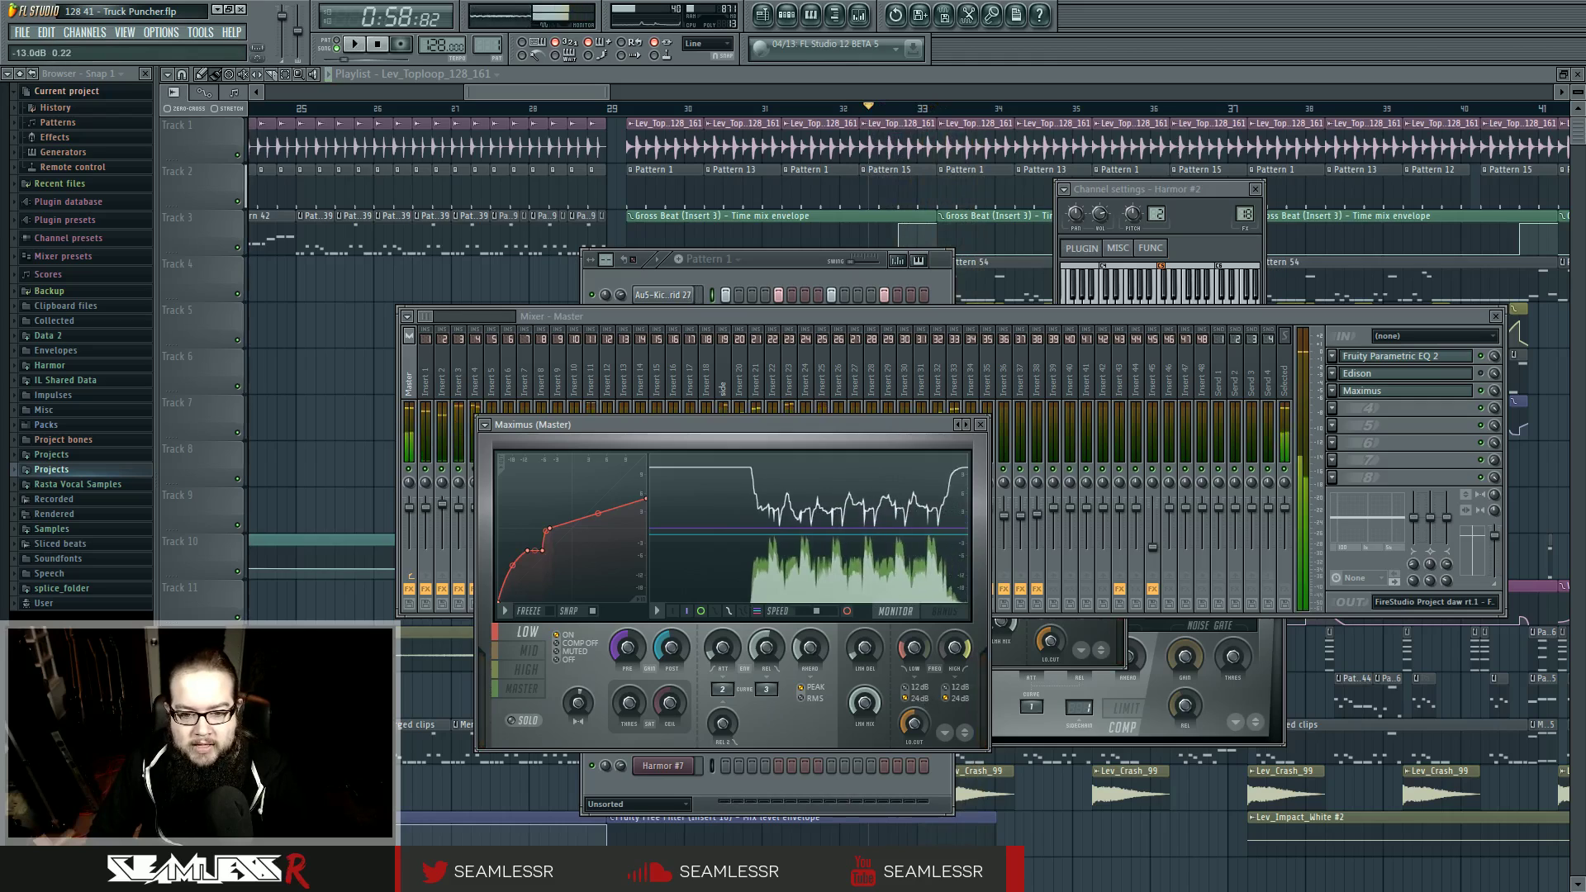
pyautogui.press('space')
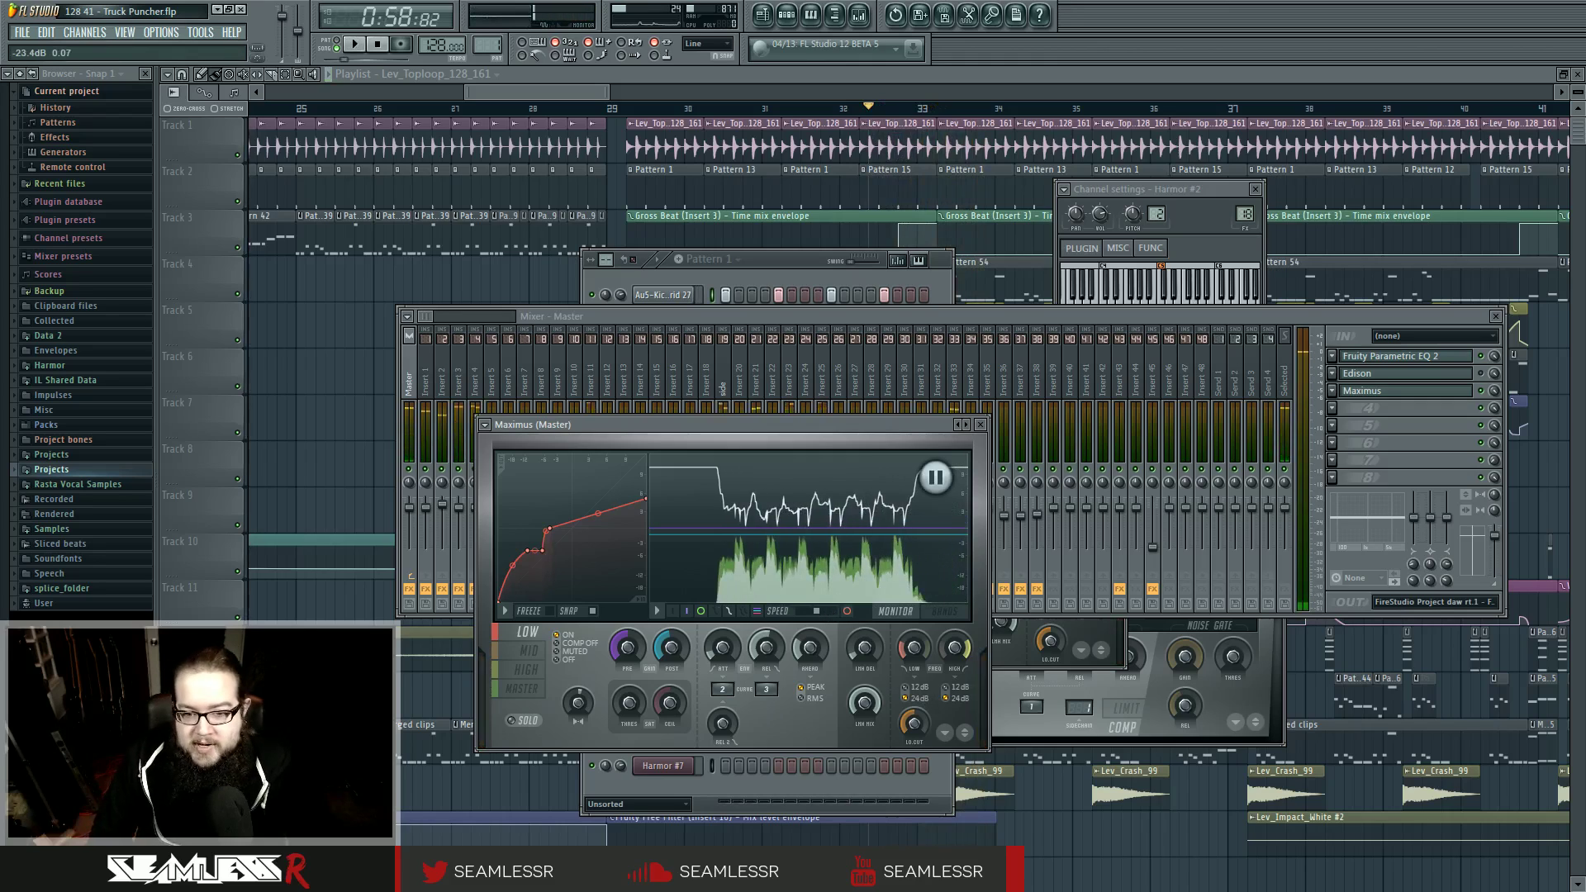
# - Isolate the peak displays in the frozen low band graph and examine the low band curve's lower points
pyautogui.click(700, 612)
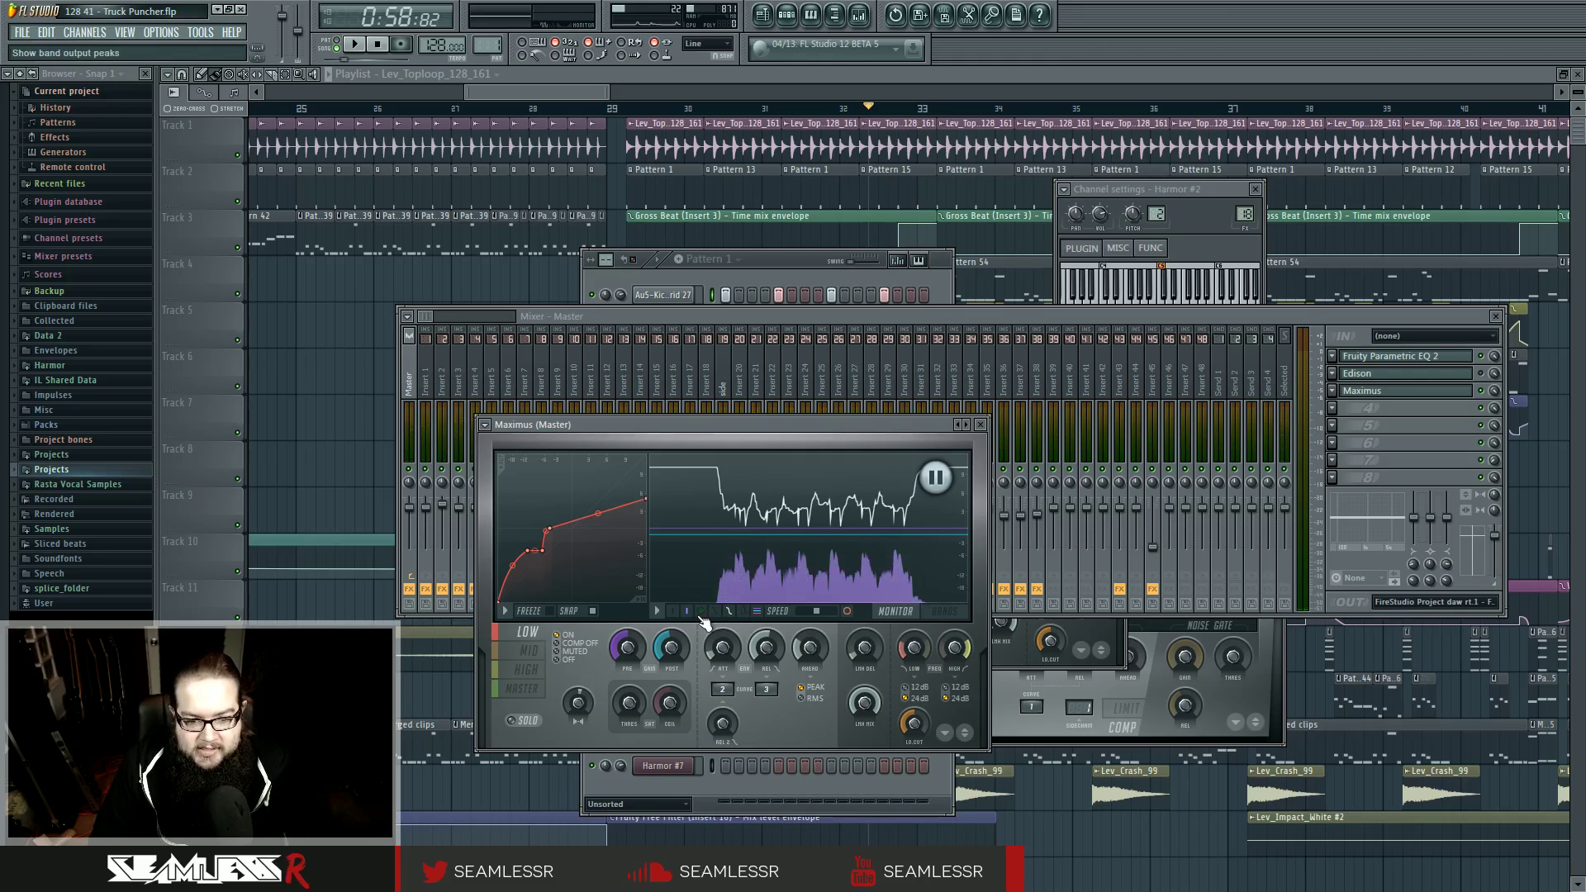
pyautogui.click(700, 612)
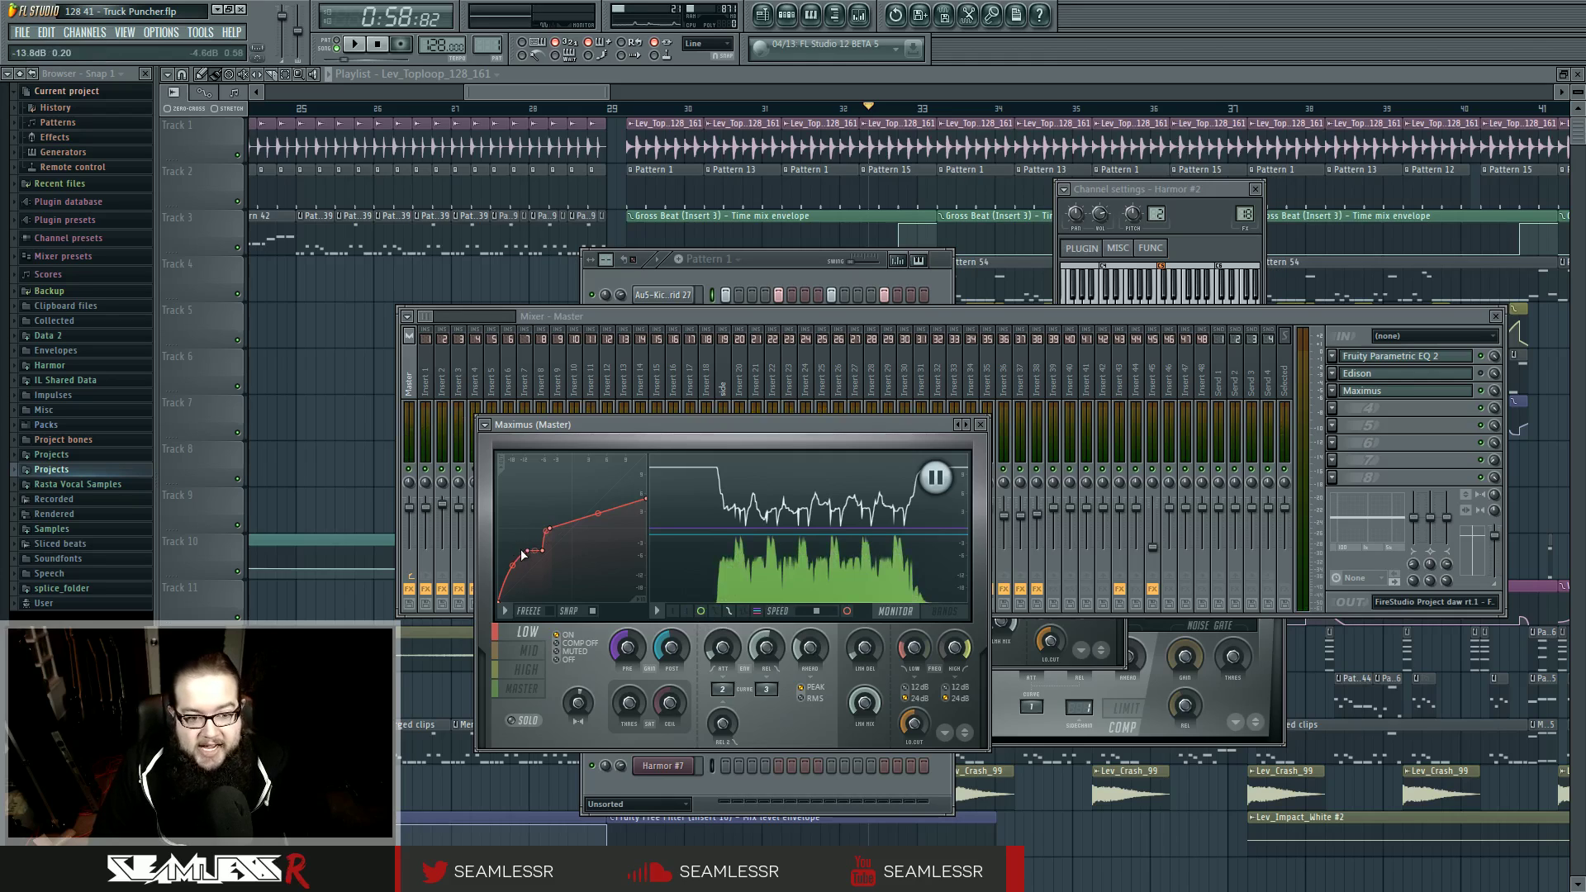
pyautogui.moveTo(522, 549); pyautogui.dragTo(528, 550)
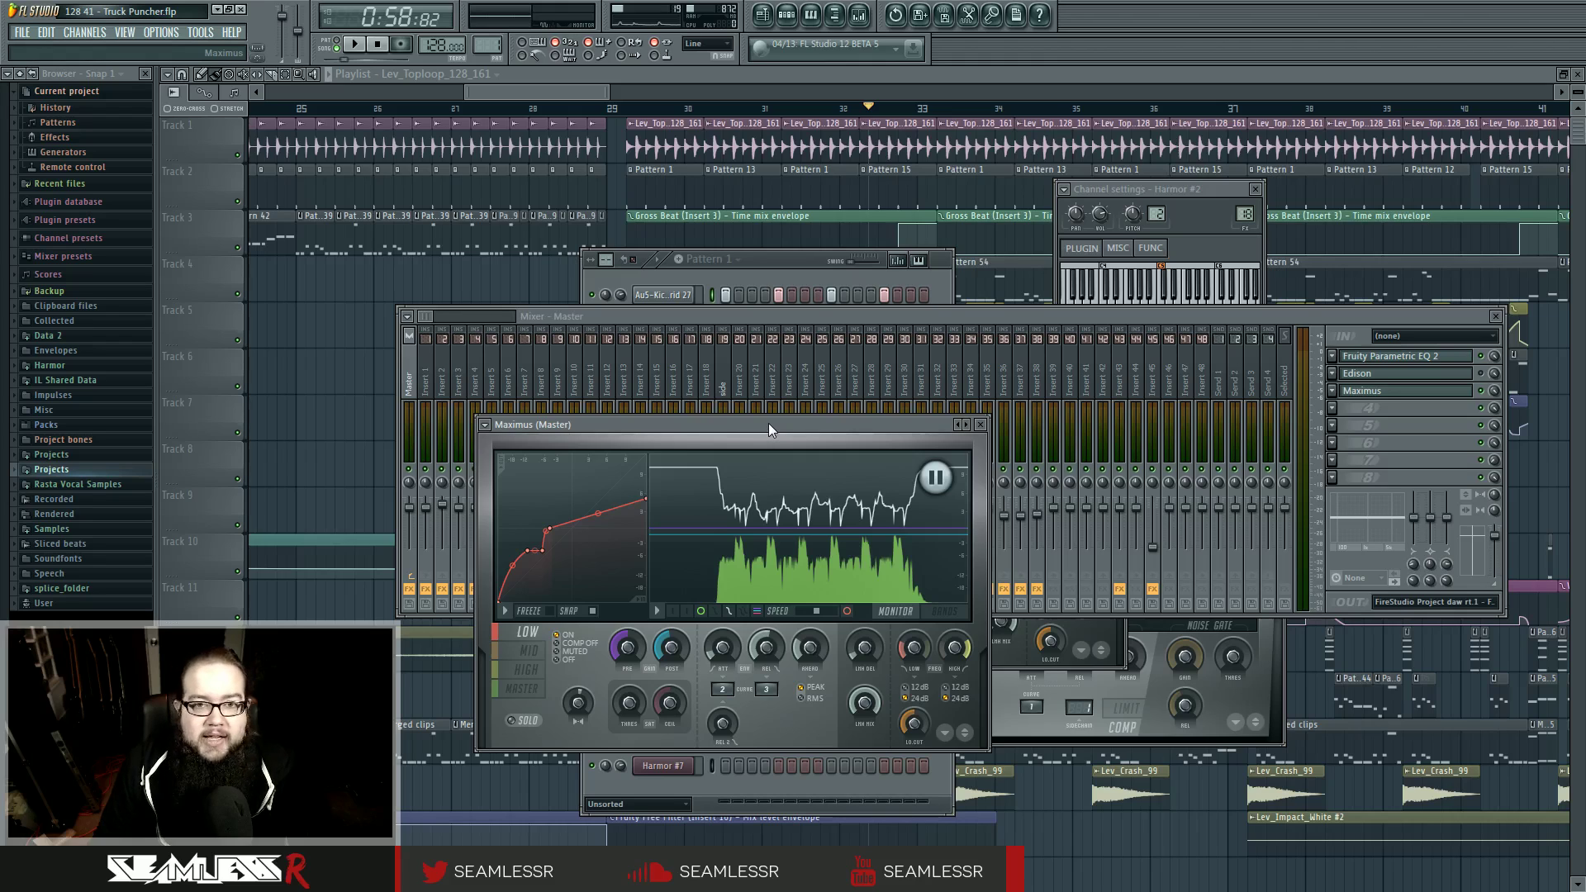
pyautogui.moveTo(822, 423); pyautogui.dragTo(829, 418)
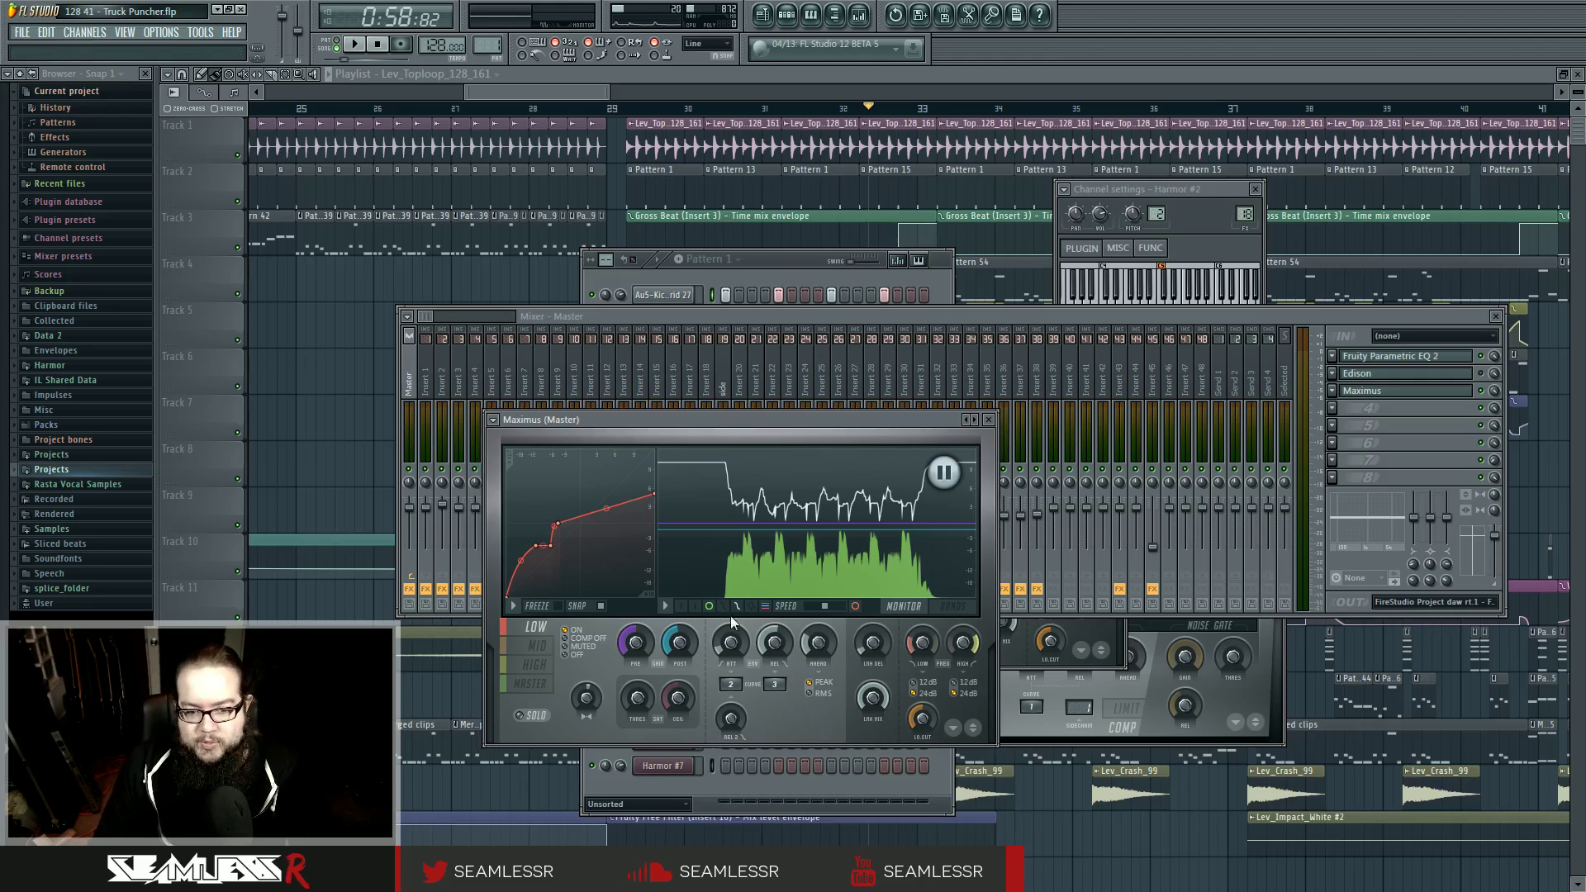
# - Toggle the monitor's peak overlays to compare the low band's input and output peaks
pyautogui.click(690, 611)
pyautogui.click(691, 613)
pyautogui.click(693, 613)
pyautogui.click(694, 616)
pyautogui.click(694, 615)
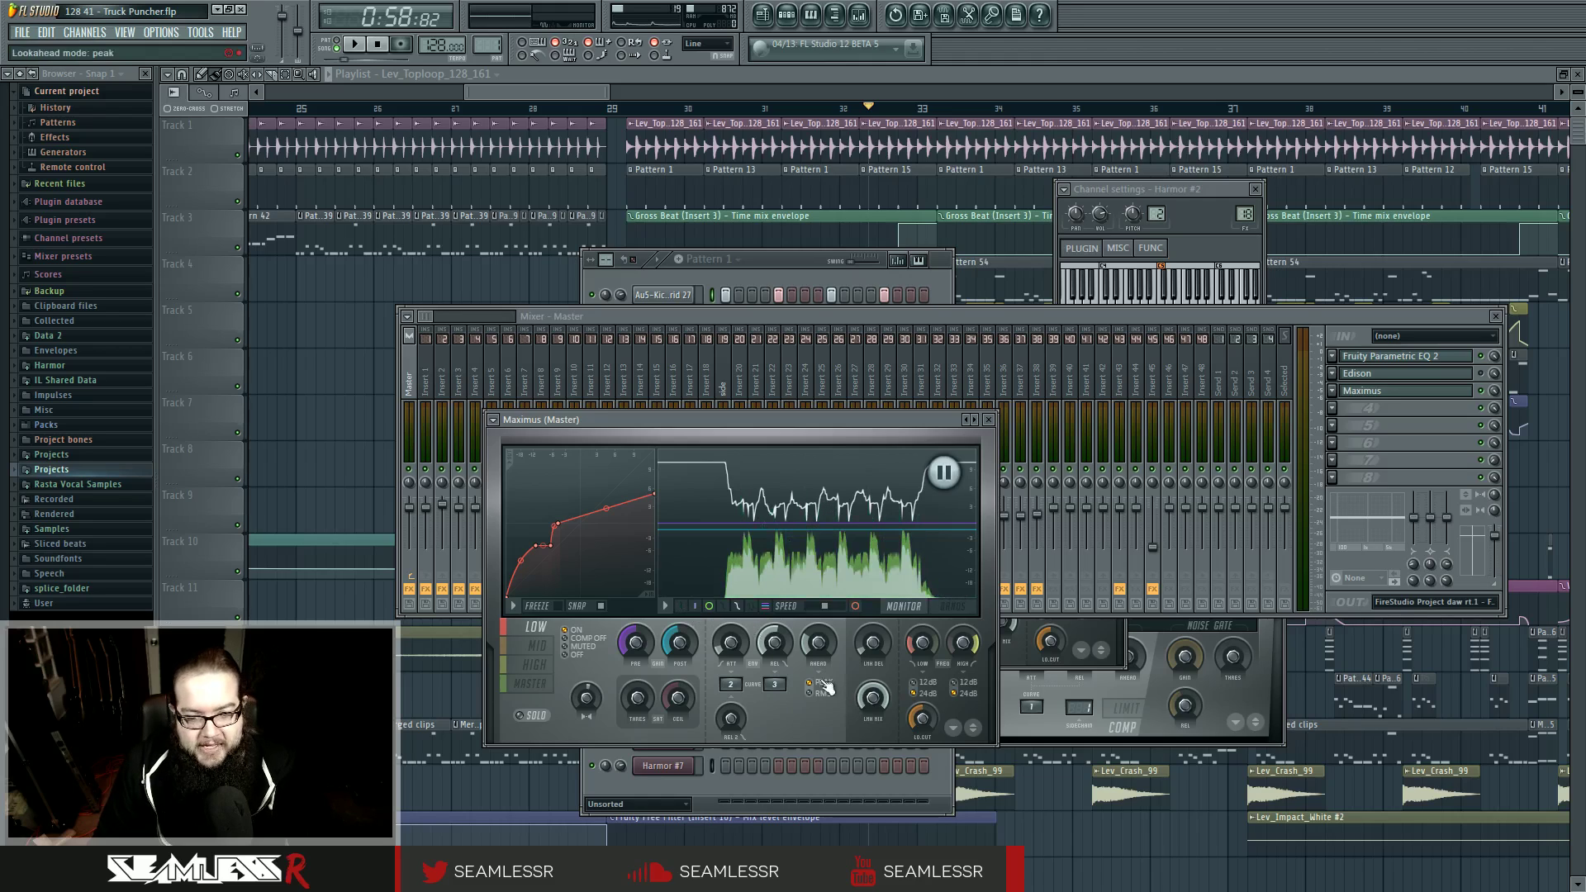
# - Compare the frozen mid and low band graphs in the Master Maximus, ending on the mid band
pyautogui.click(537, 646)
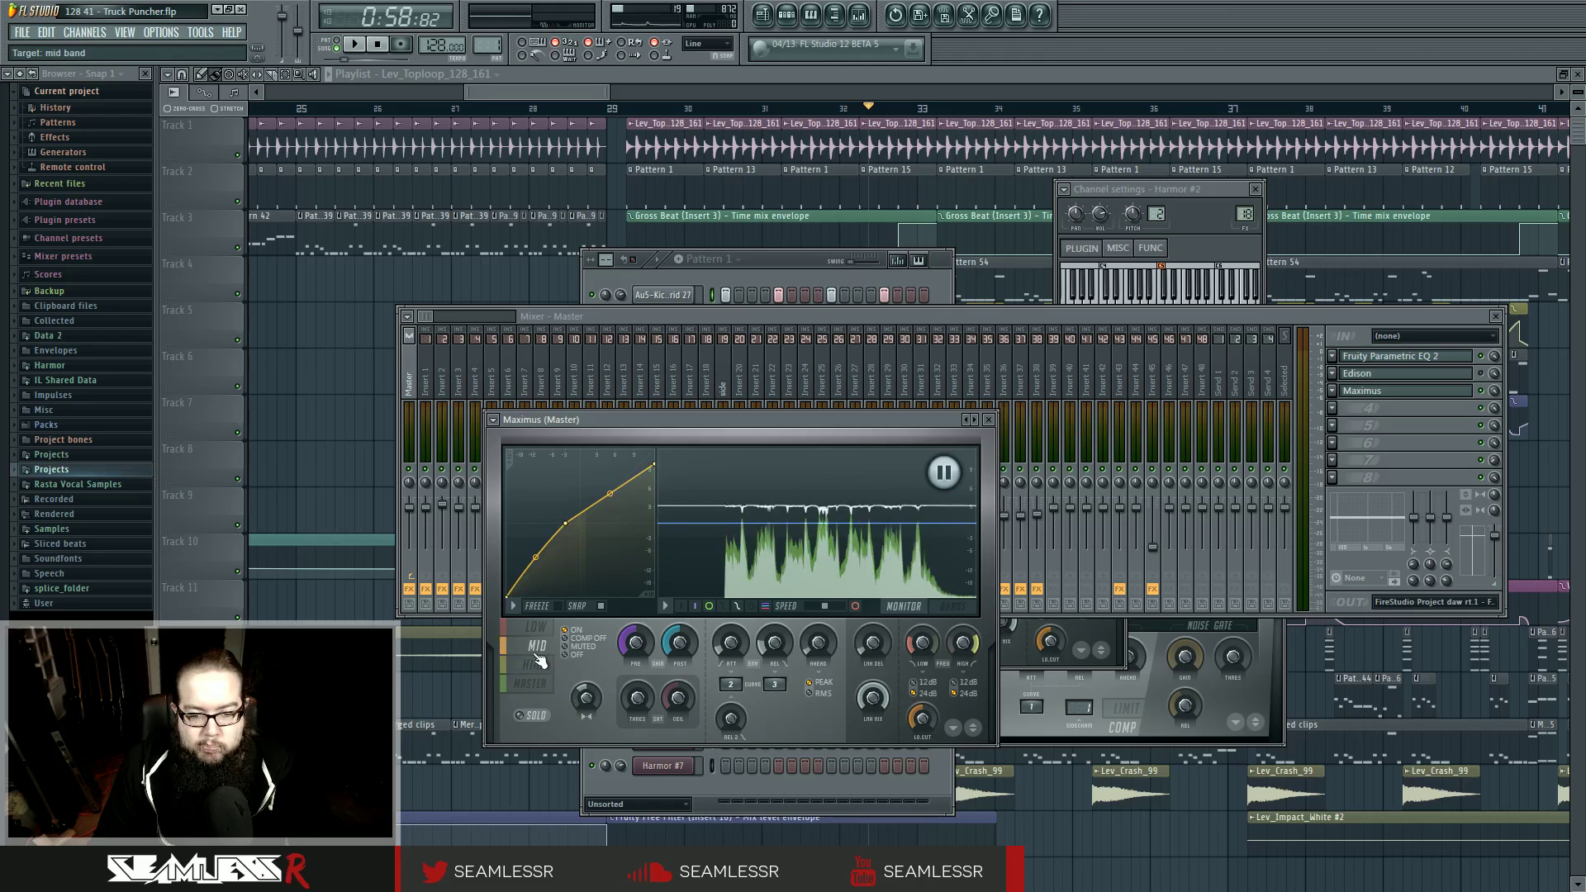
pyautogui.click(539, 630)
pyautogui.click(541, 646)
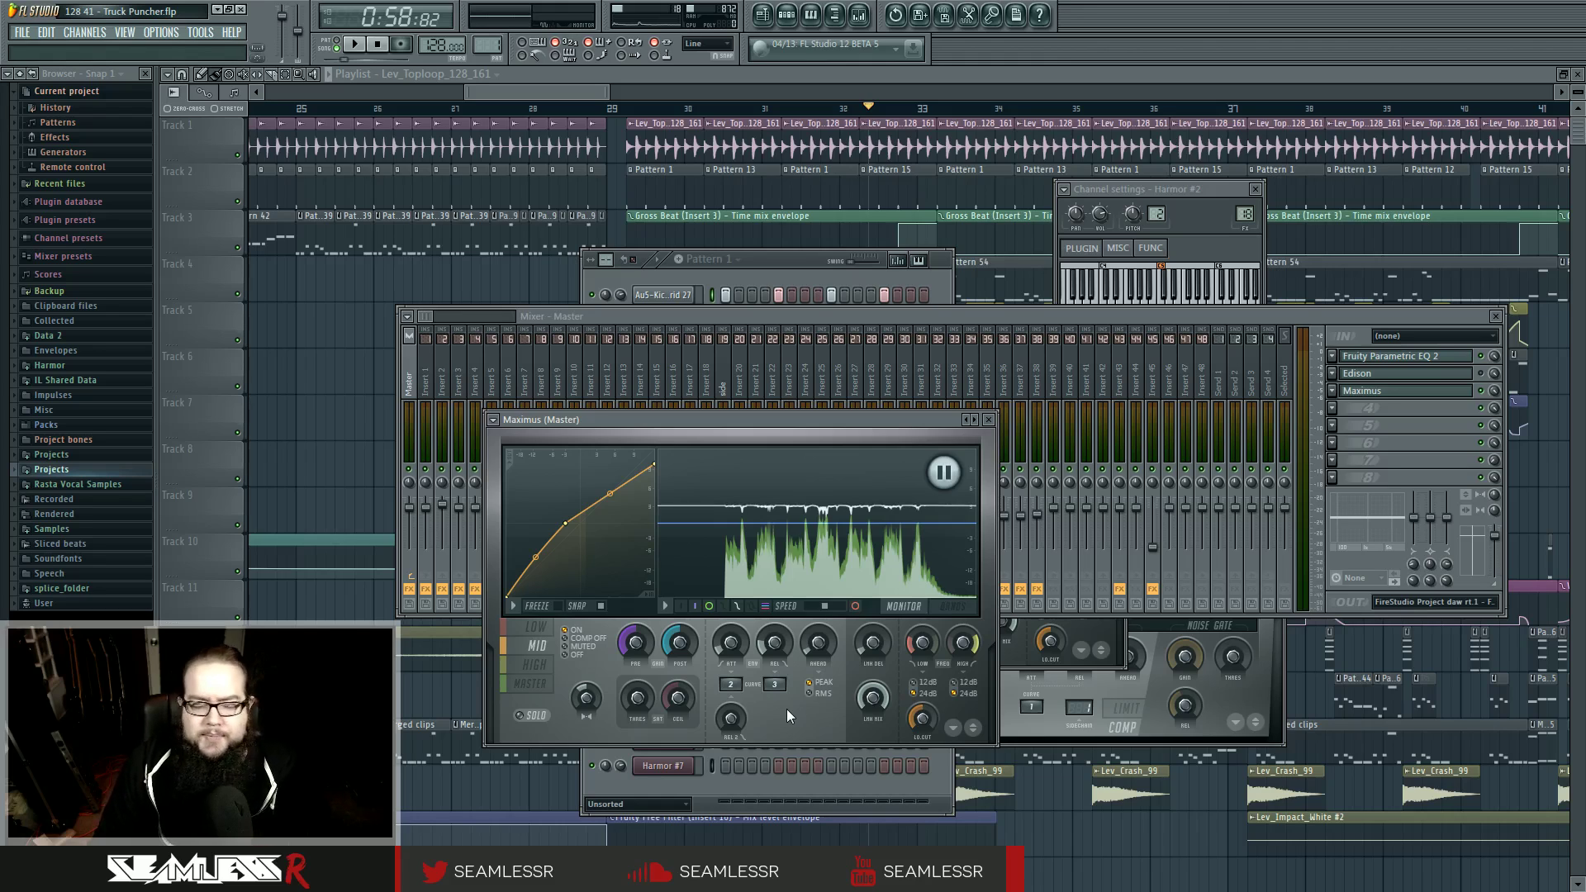
# - Compare the high and low bands in the Master Maximus, ending on the low band's stereo separation
pyautogui.click(542, 663)
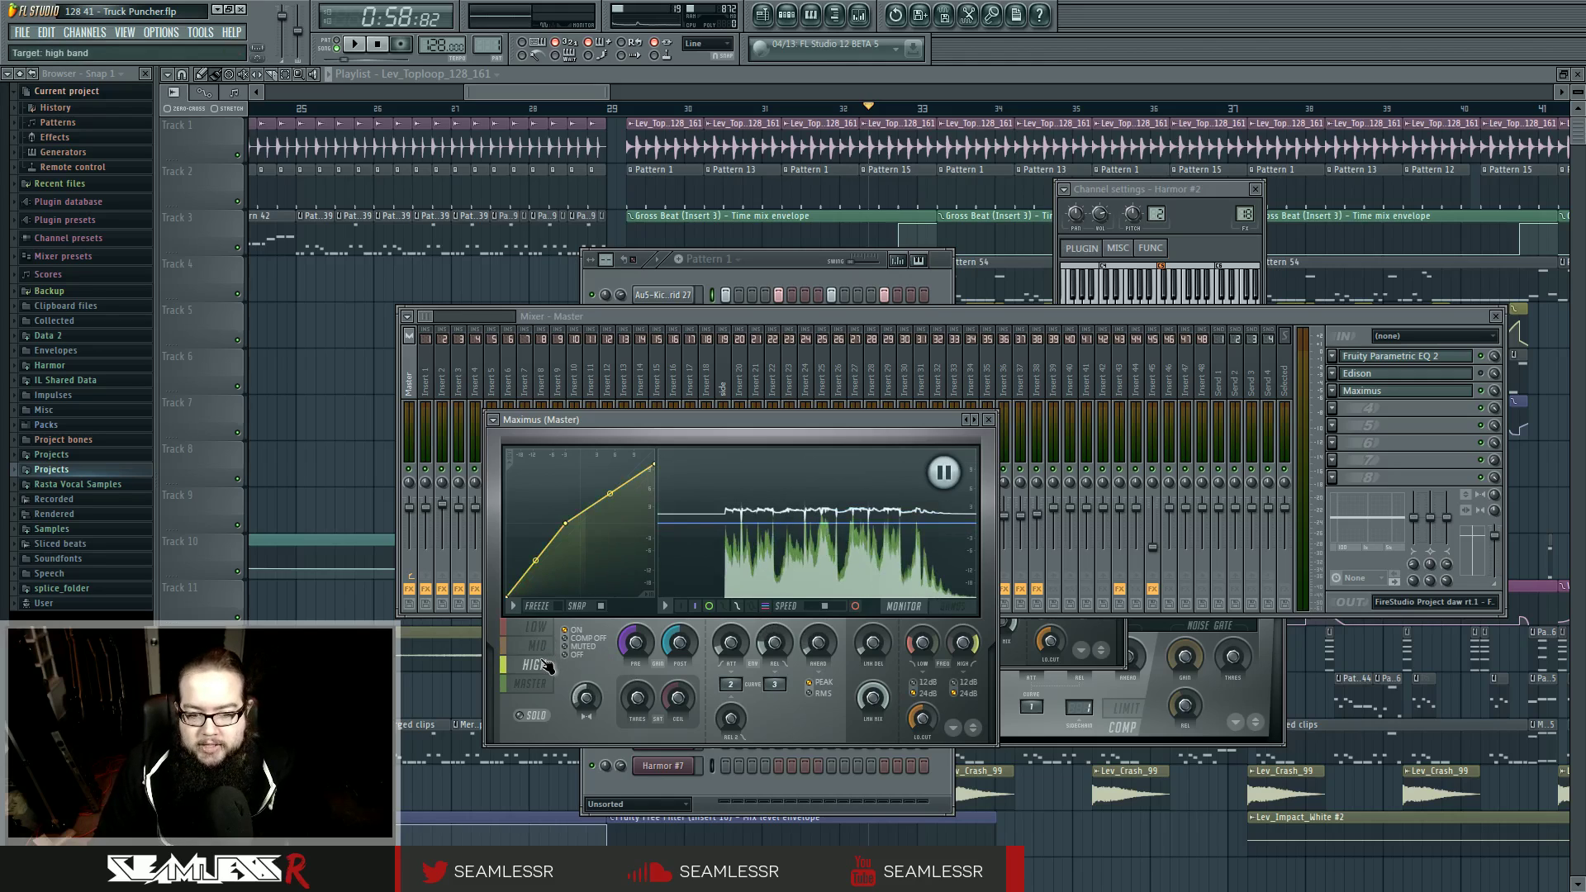
pyautogui.click(537, 628)
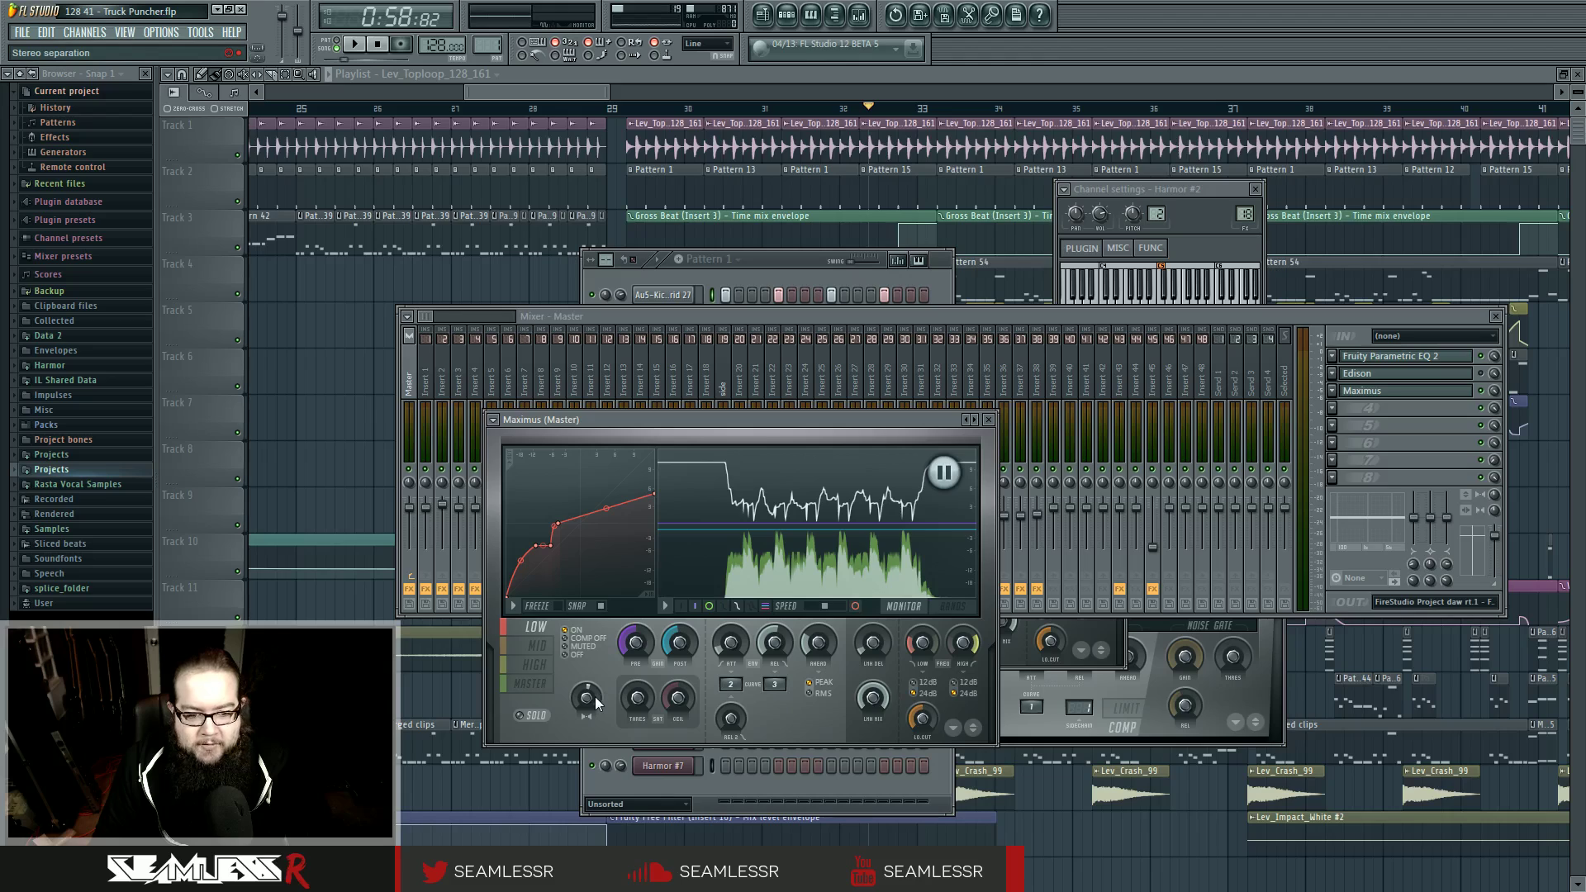
pyautogui.moveTo(592, 697)
pyautogui.mouseDown()
pyautogui.moveTo(592, 735)
pyautogui.moveTo(593, 696)
pyautogui.moveTo(593, 708)
pyautogui.mouseUp()
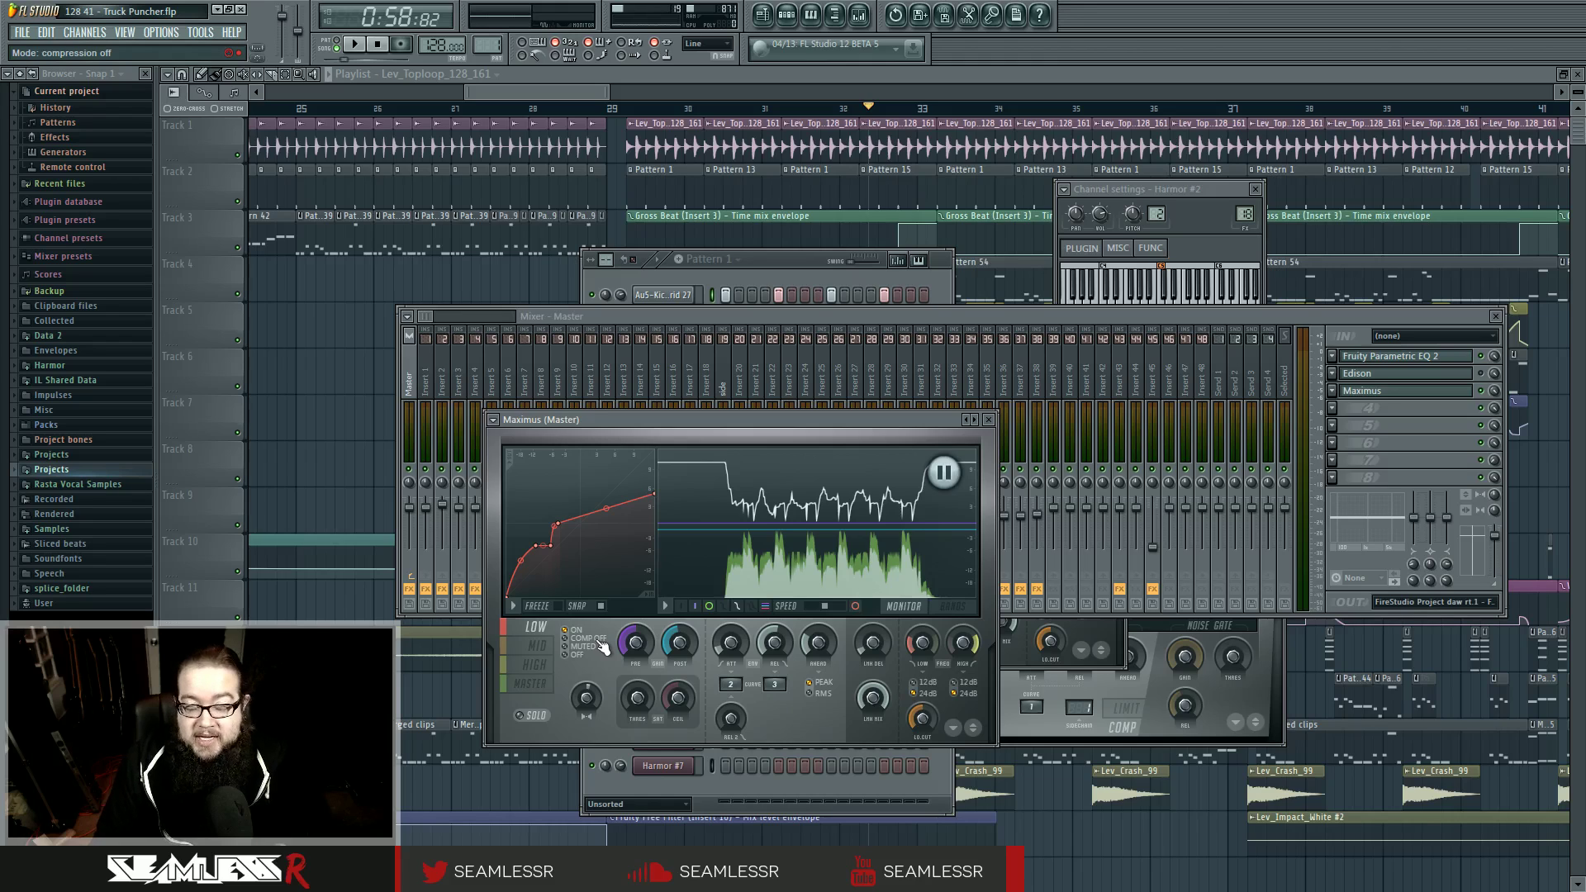
# - Compare the mid, high, low and master curves and graphs in the Master Maximus, ending on the master band
pyautogui.click(541, 648)
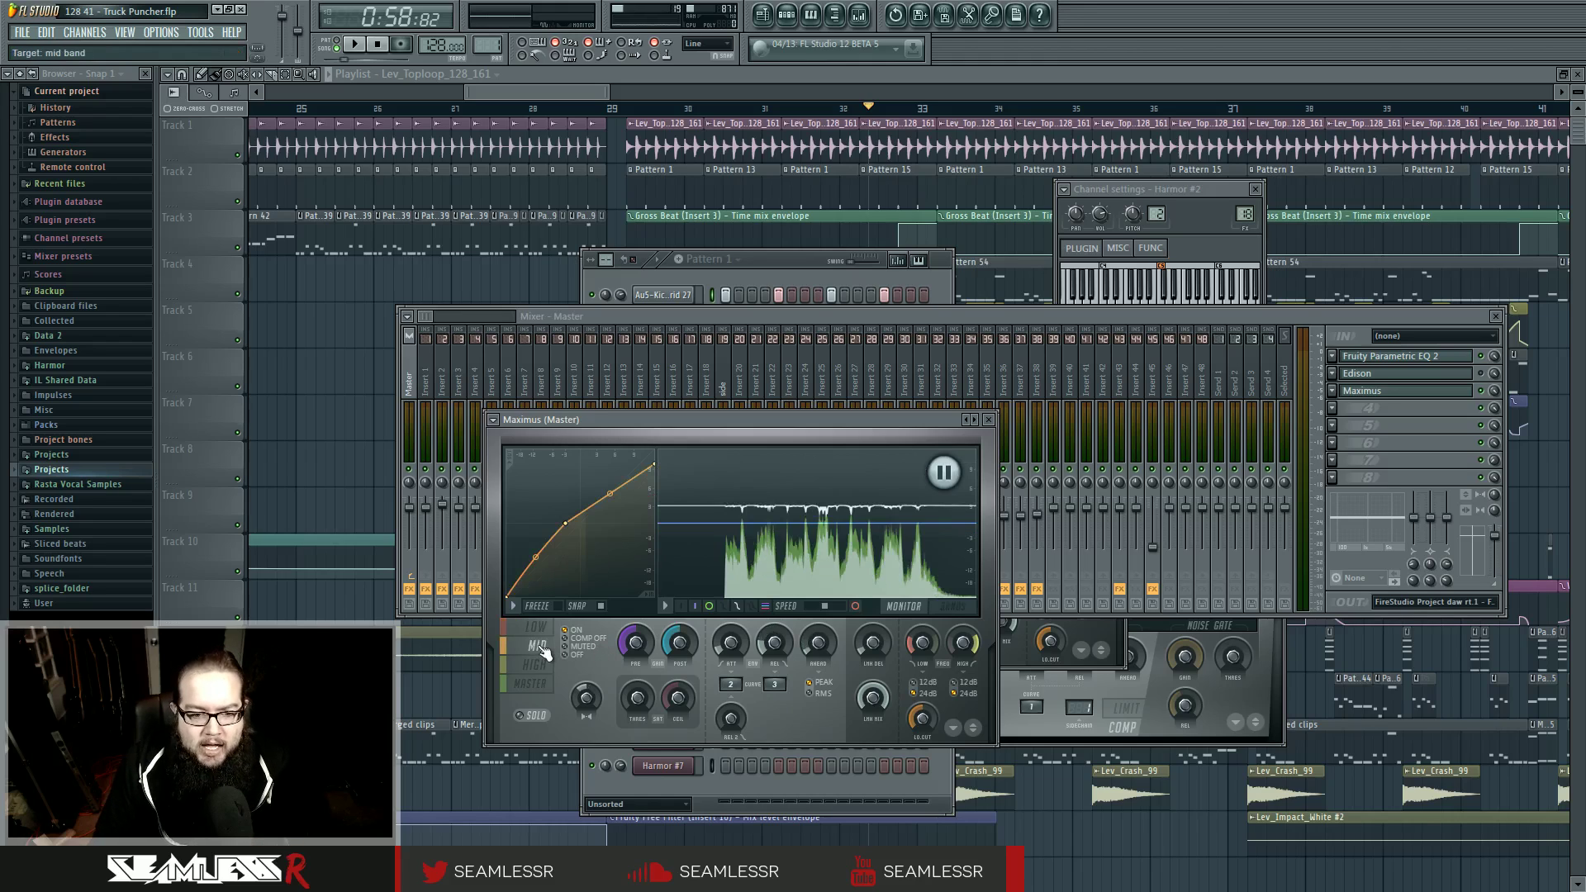
pyautogui.click(533, 665)
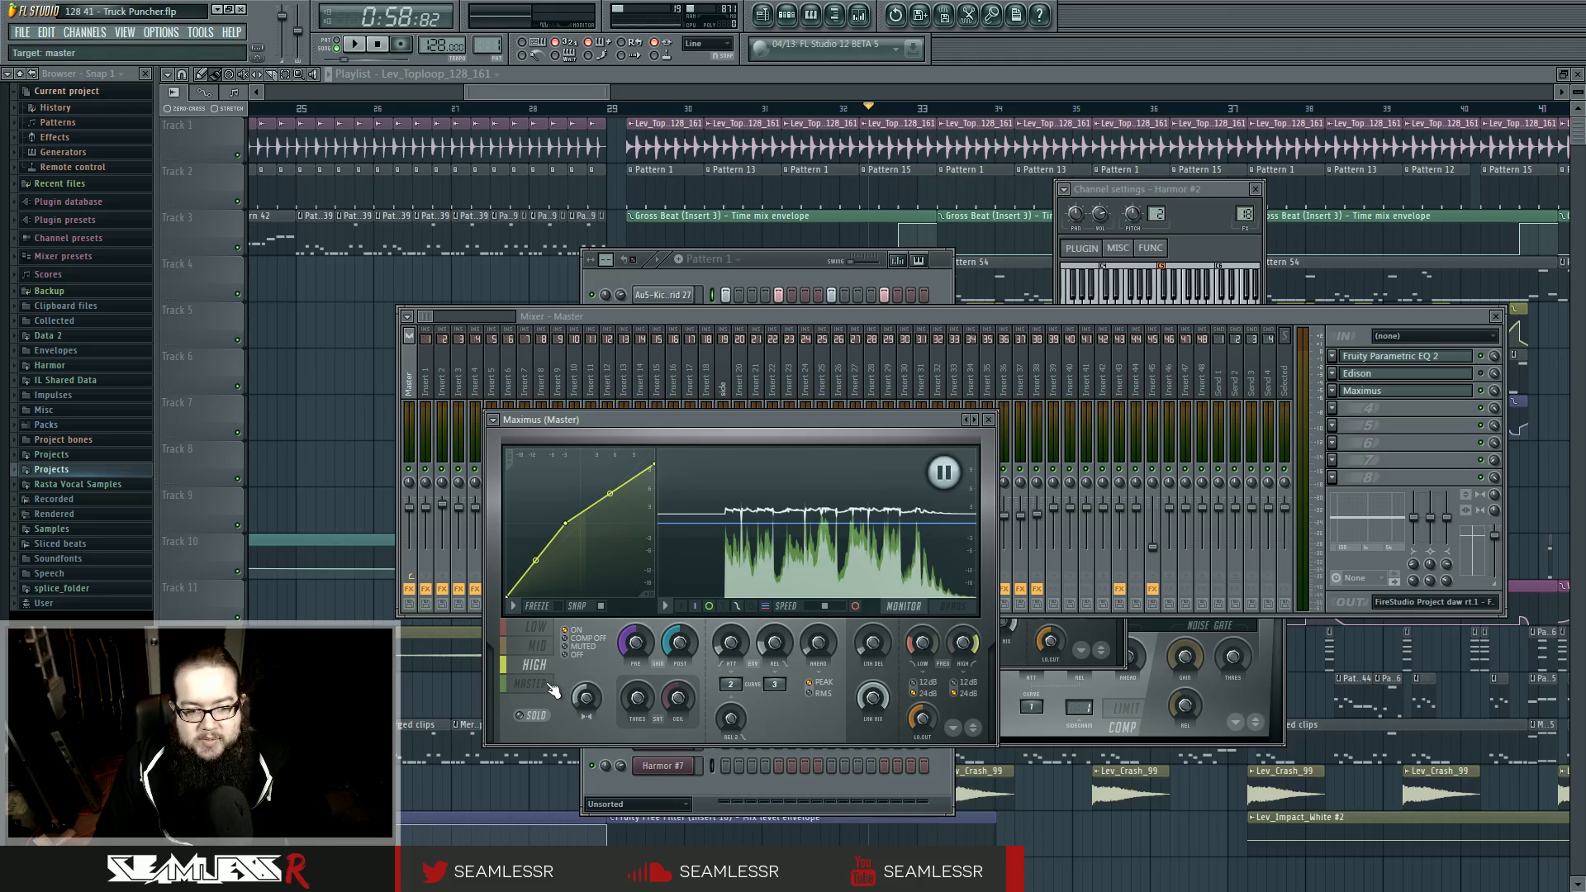
pyautogui.click(539, 650)
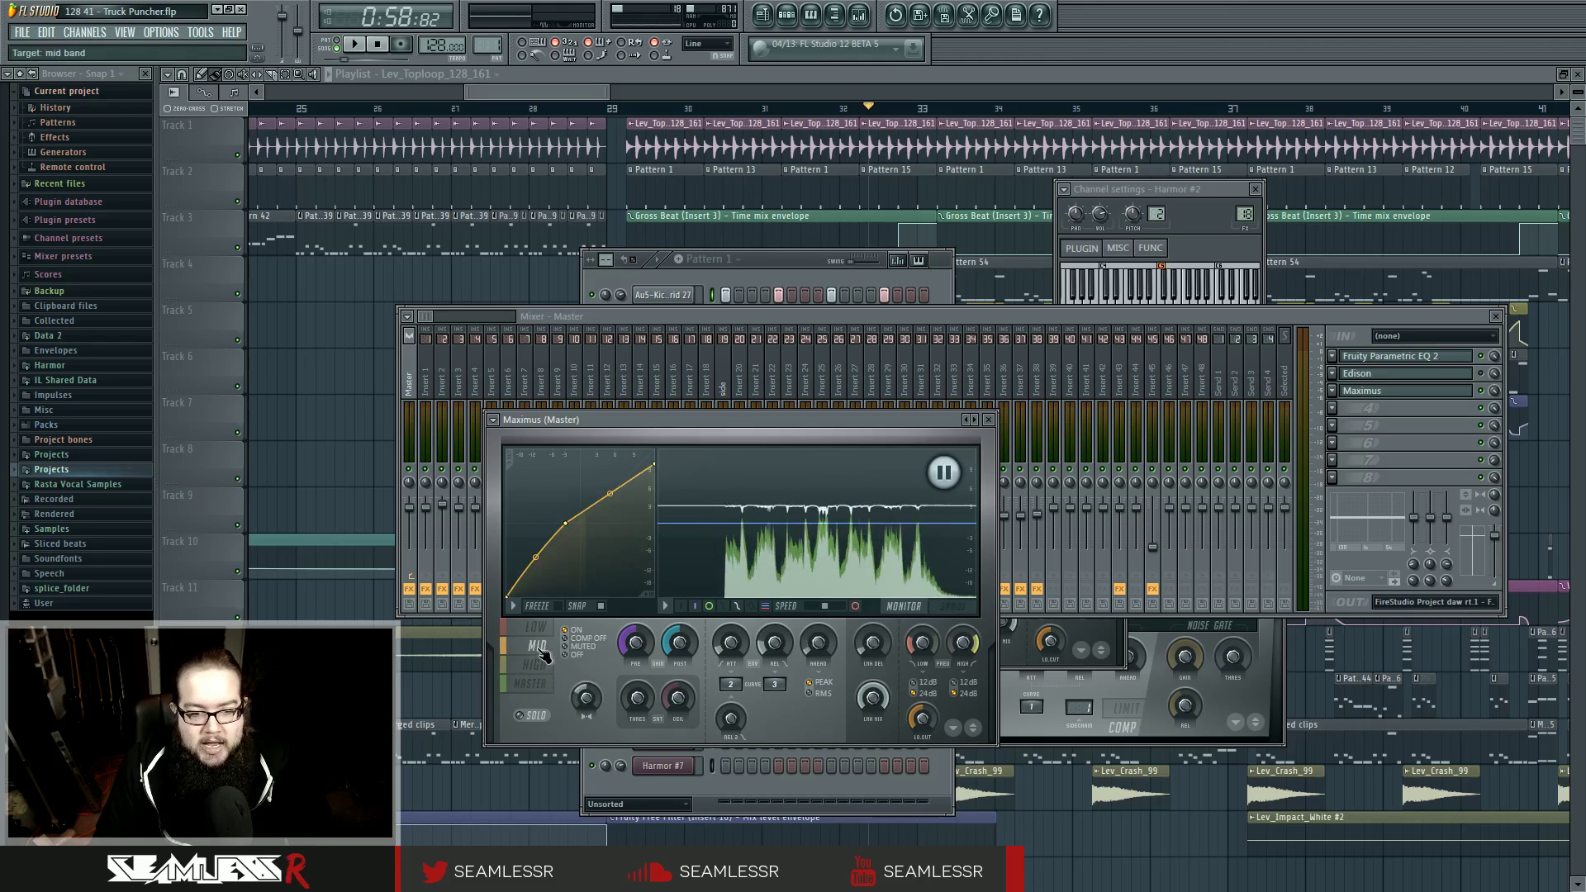
pyautogui.click(536, 627)
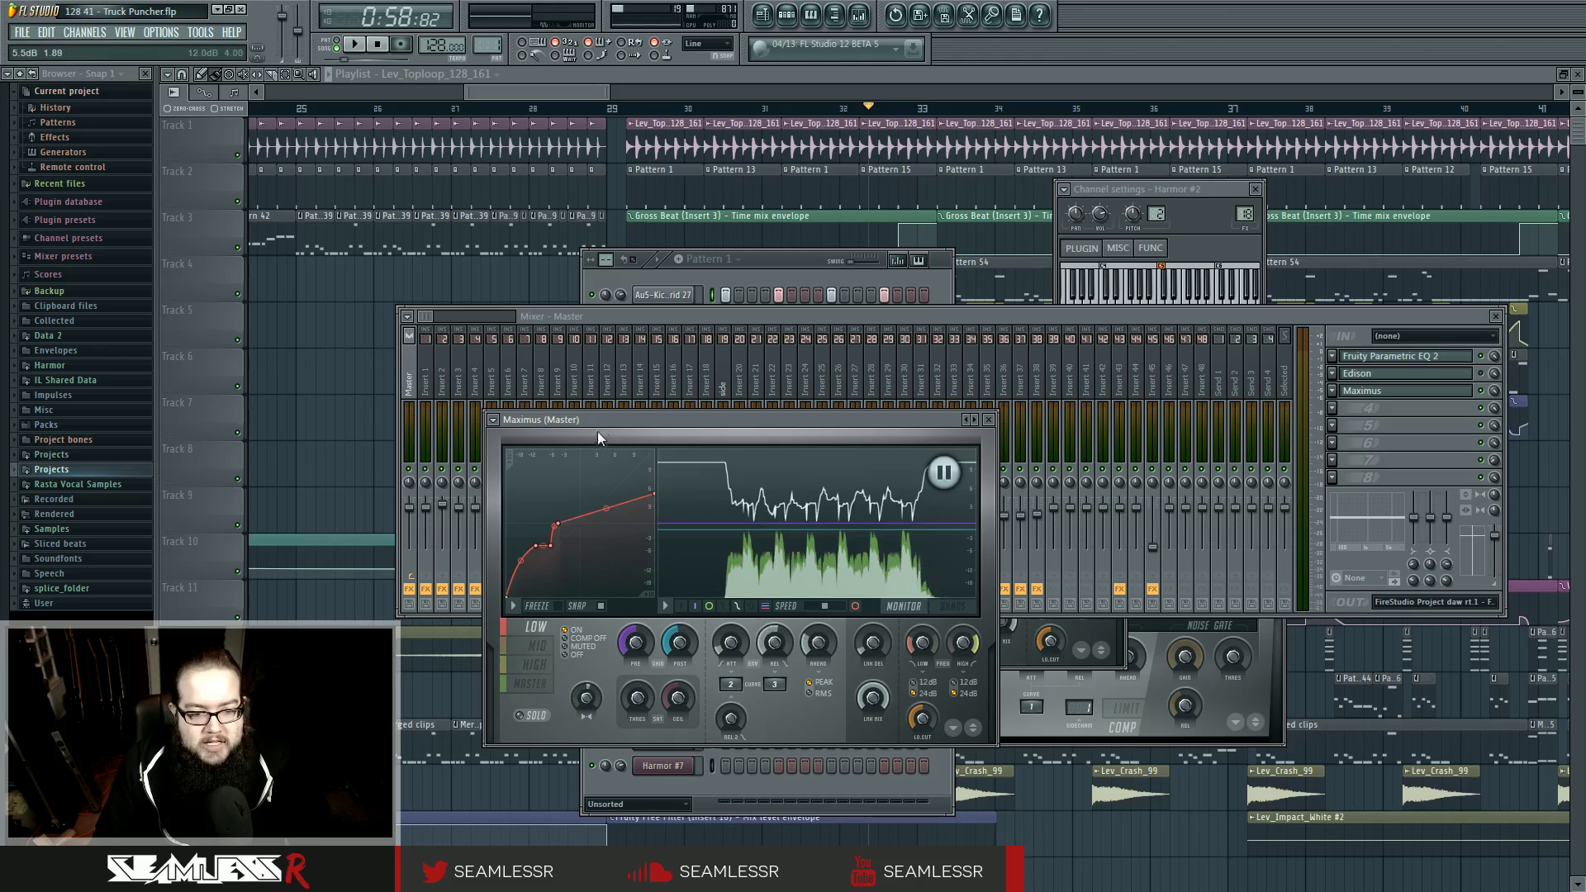
pyautogui.click(539, 684)
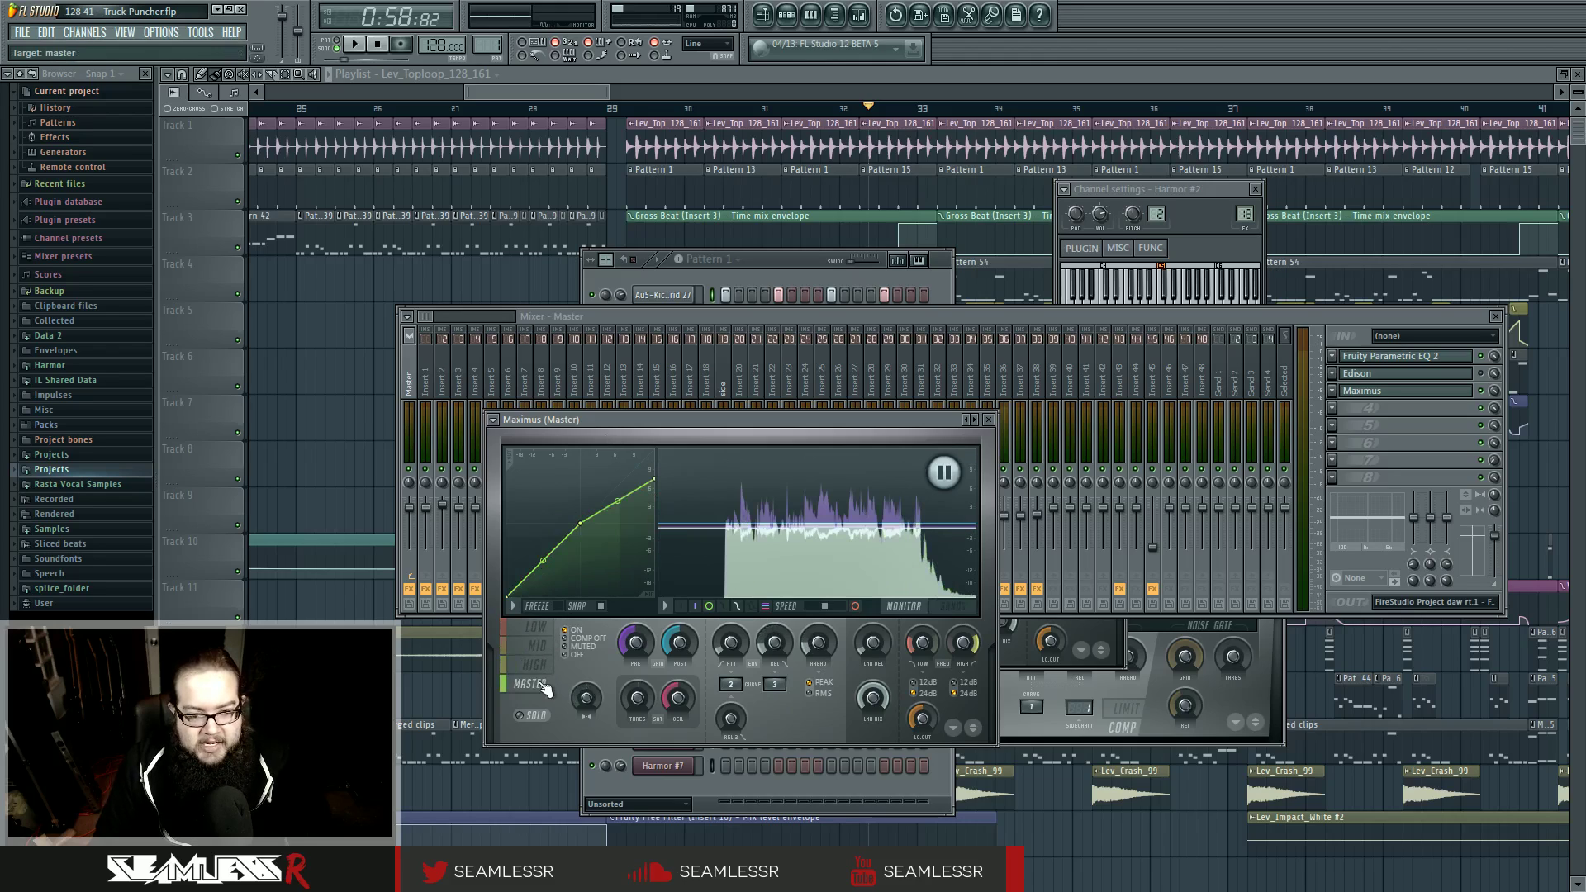
pyautogui.click(541, 647)
pyautogui.click(539, 684)
# - Try flattening the upper end of the master band's compression curve, and restore its slope after viewing the low and high bands
pyautogui.moveTo(653, 469); pyautogui.dragTo(663, 527)
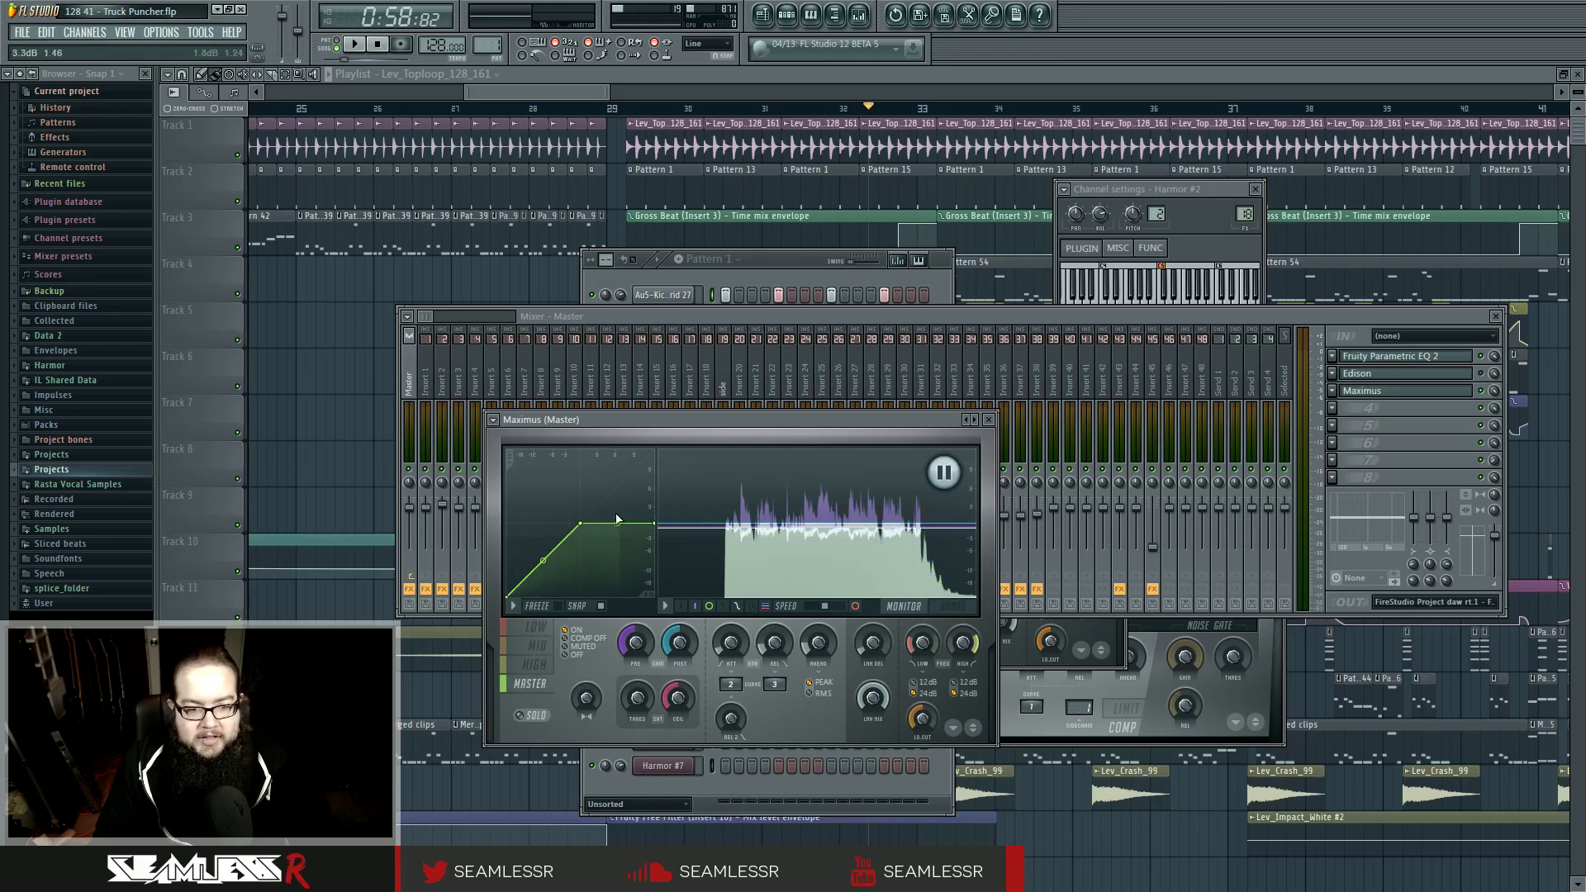
pyautogui.moveTo(654, 524); pyautogui.dragTo(665, 489)
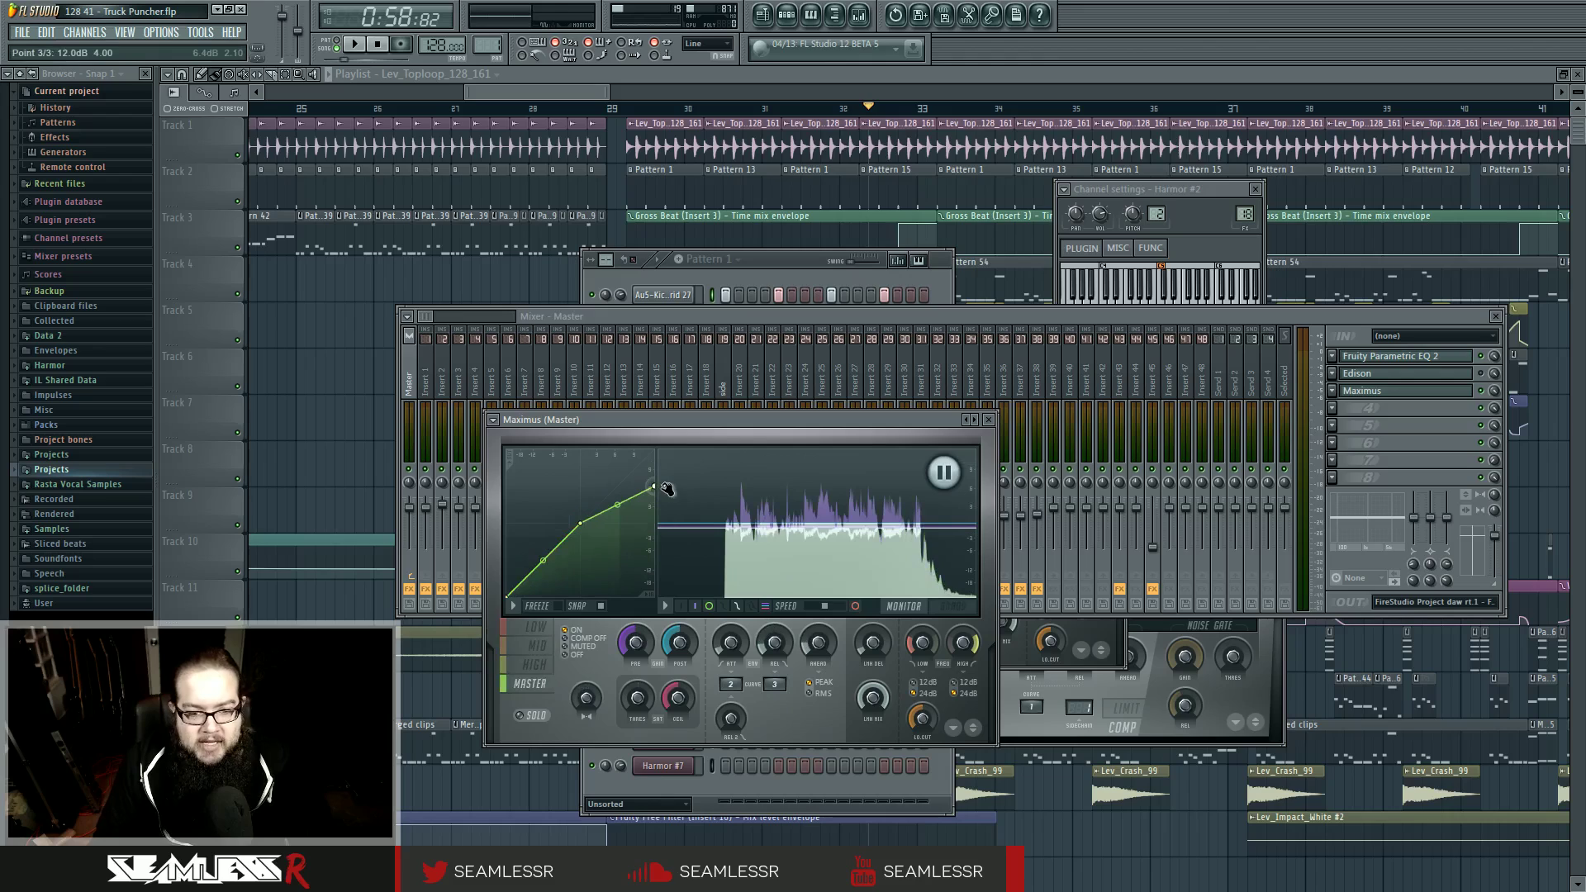
pyautogui.click(547, 631)
pyautogui.click(543, 665)
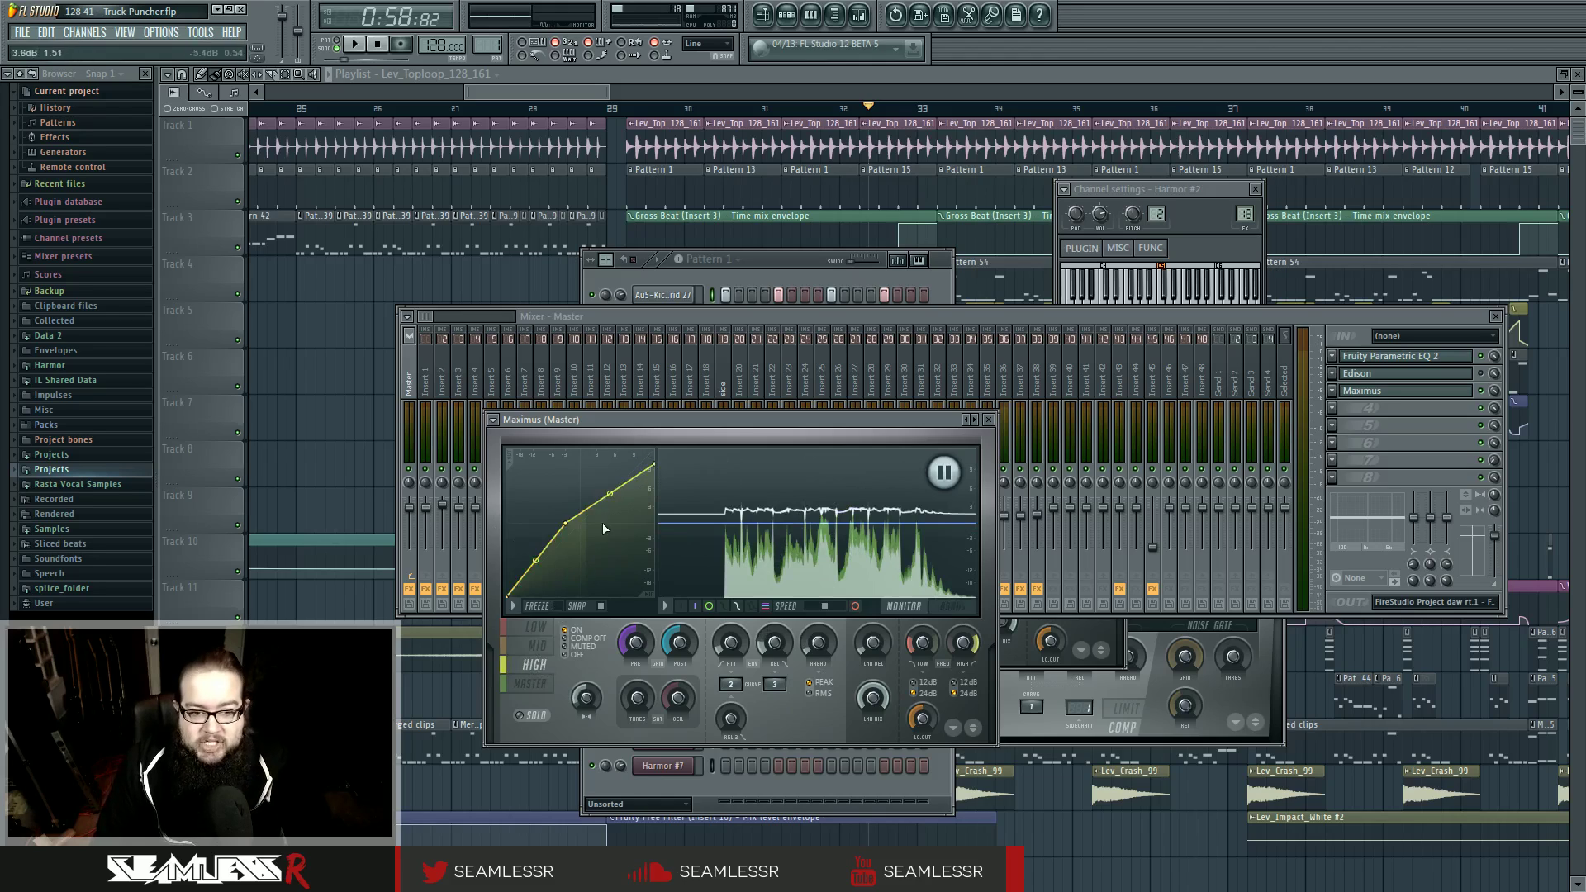
pyautogui.click(530, 684)
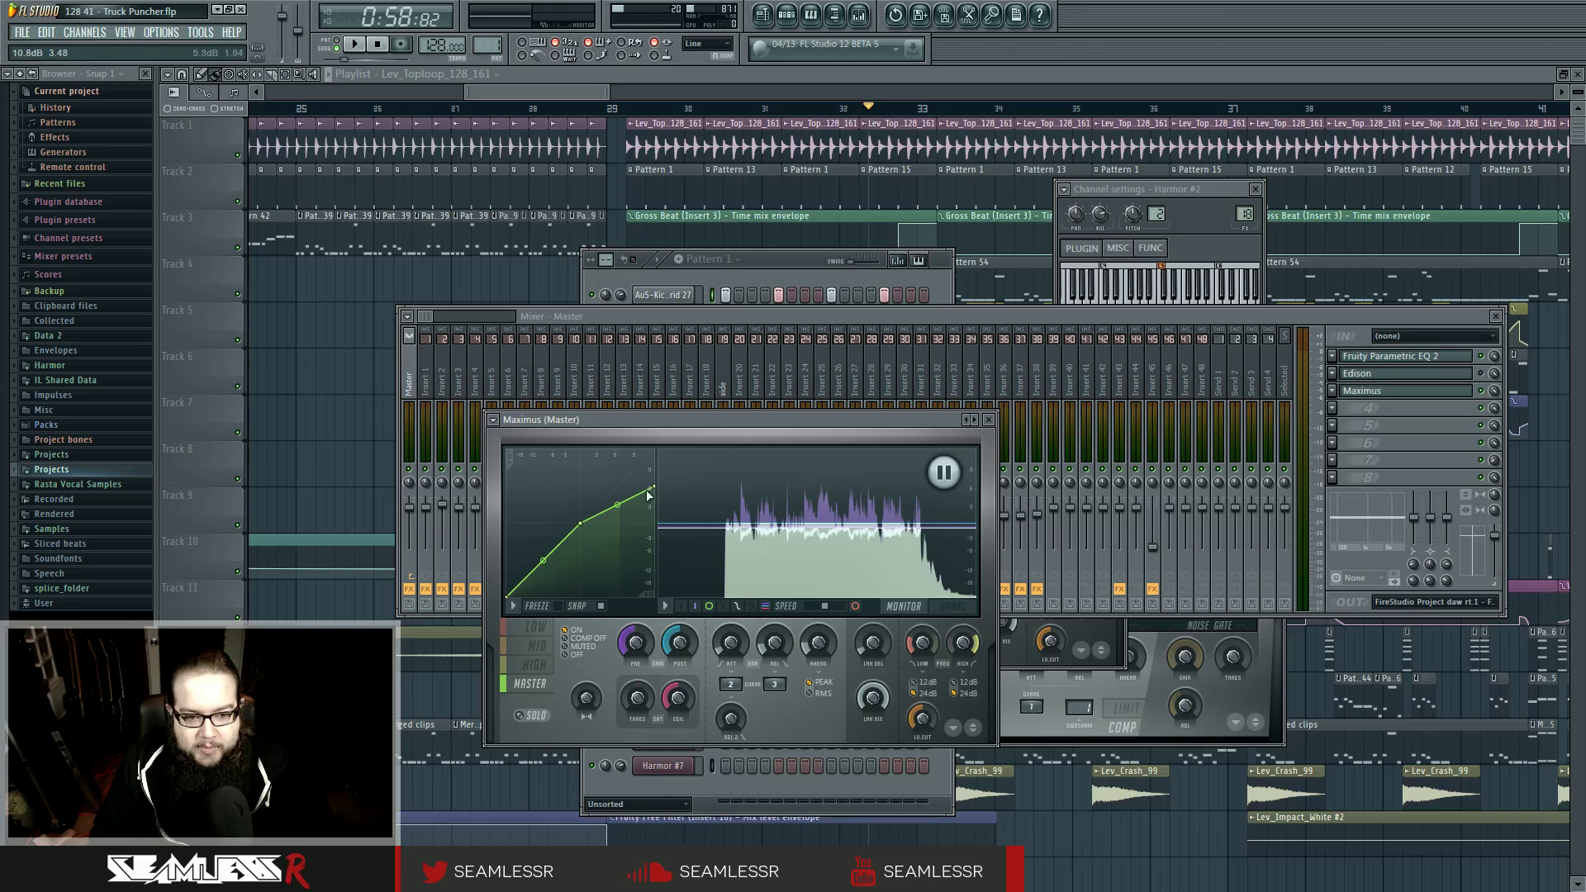
pyautogui.moveTo(658, 485); pyautogui.dragTo(659, 482)
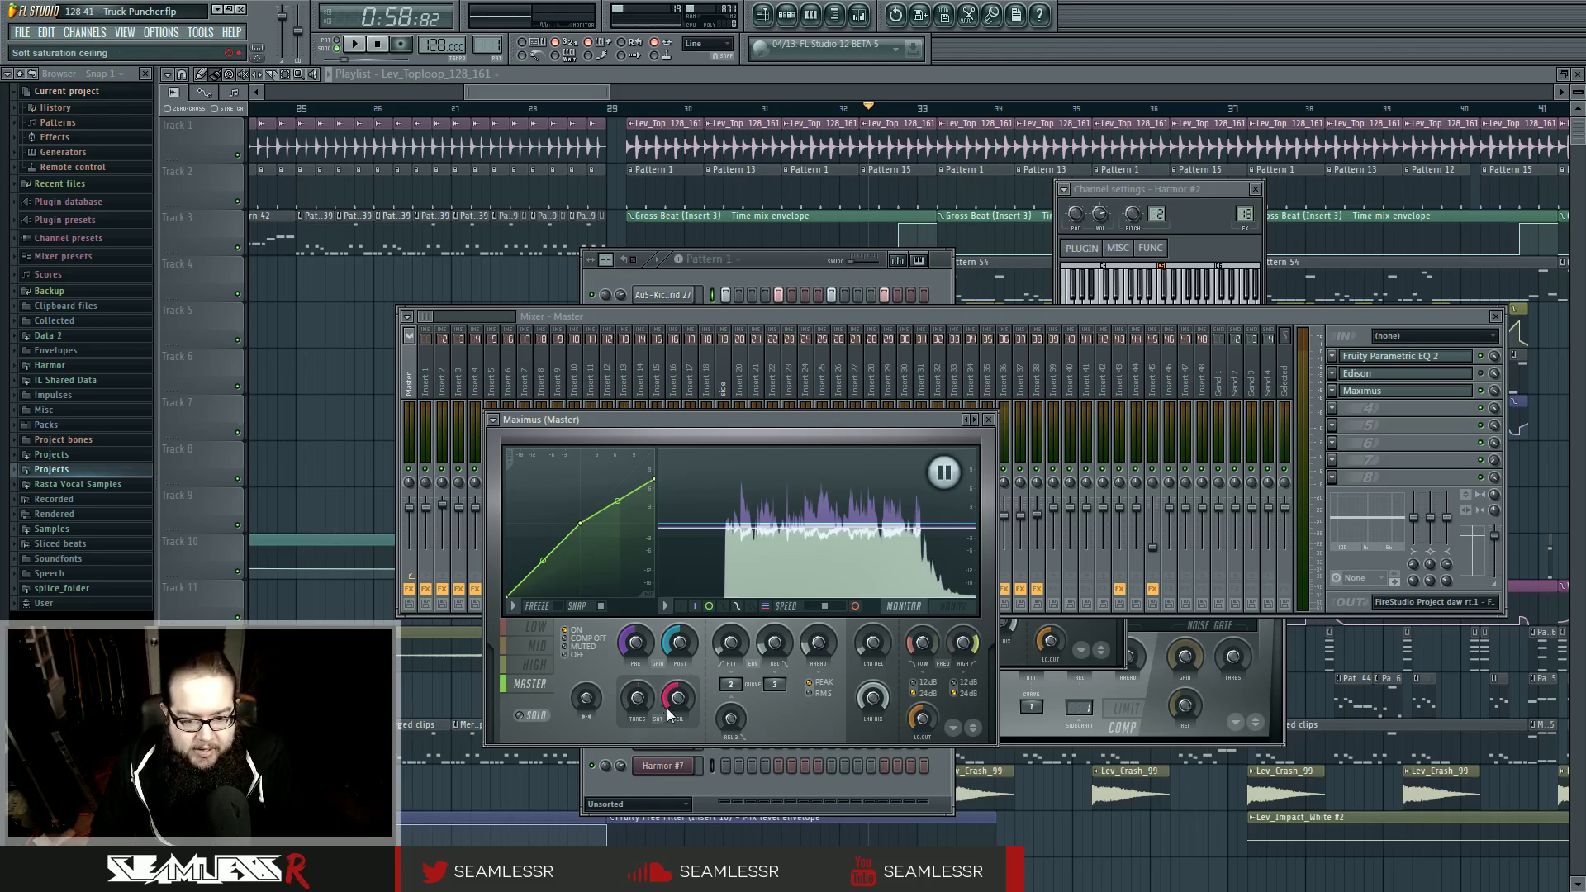
# - Play the passage twice on the master band to examine how its soft saturation ceiling and curve handle the peaks
pyautogui.press('space')
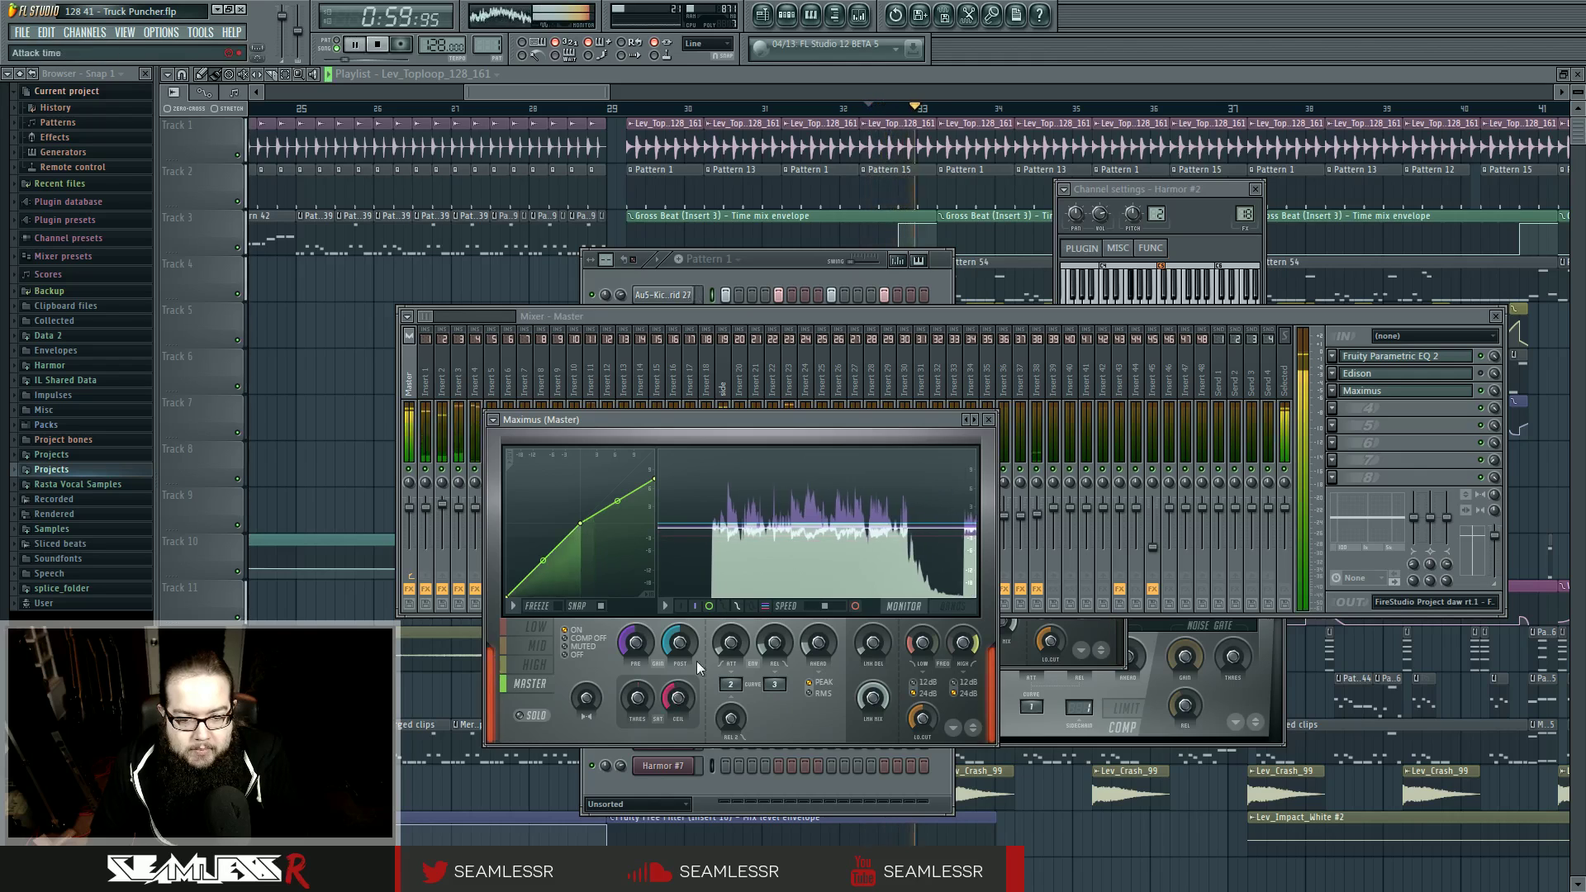
pyautogui.moveTo(678, 698); pyautogui.dragTo(673, 700)
pyautogui.press('space')
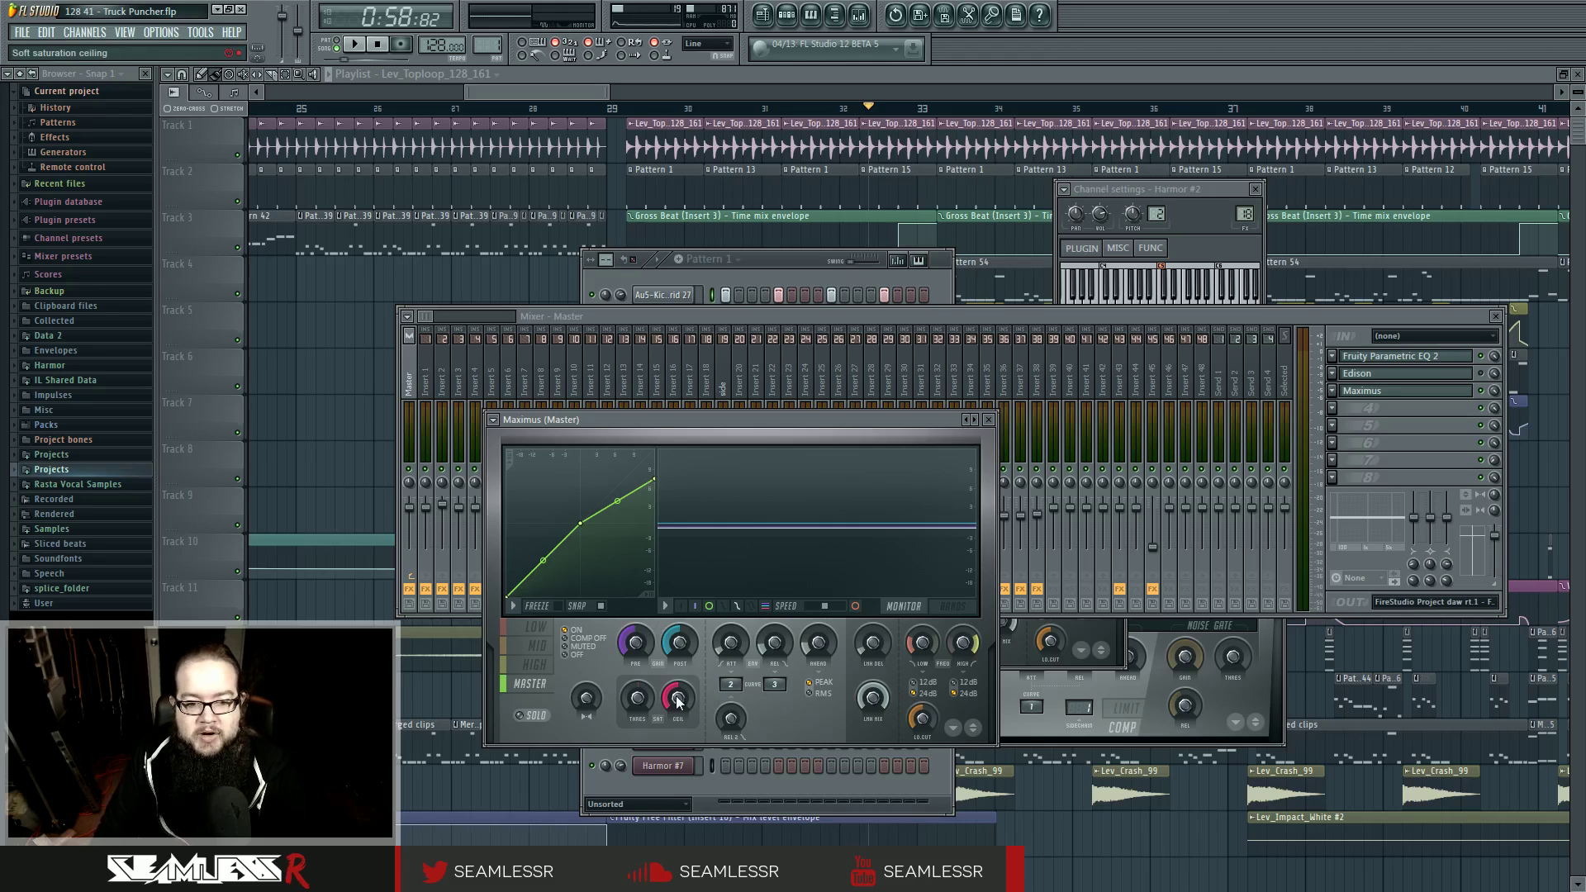
pyautogui.press('space')
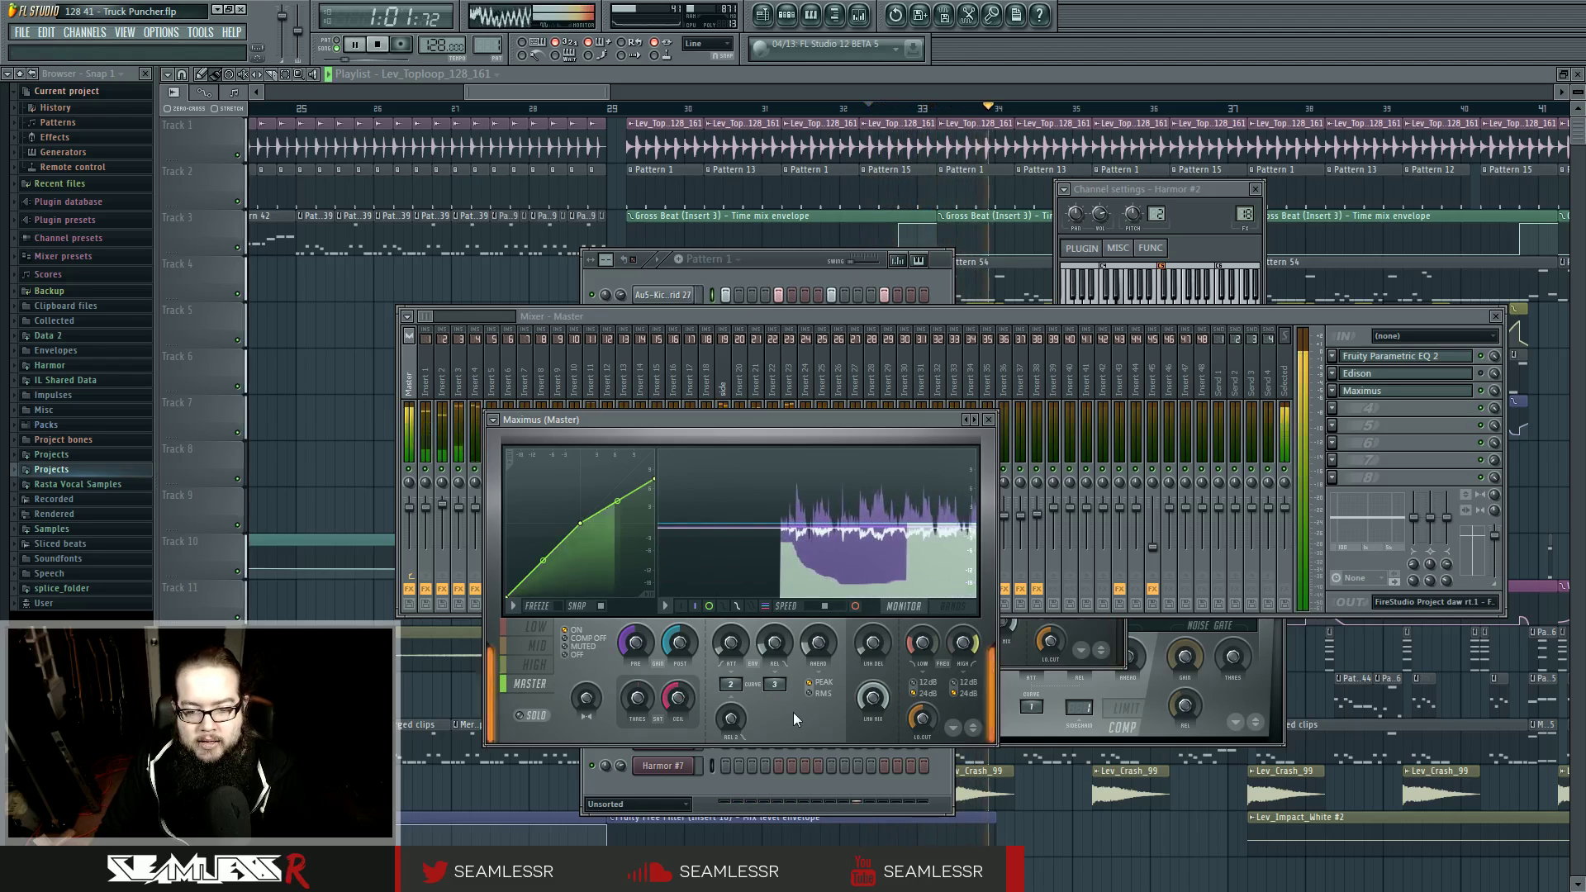
pyautogui.press('space')
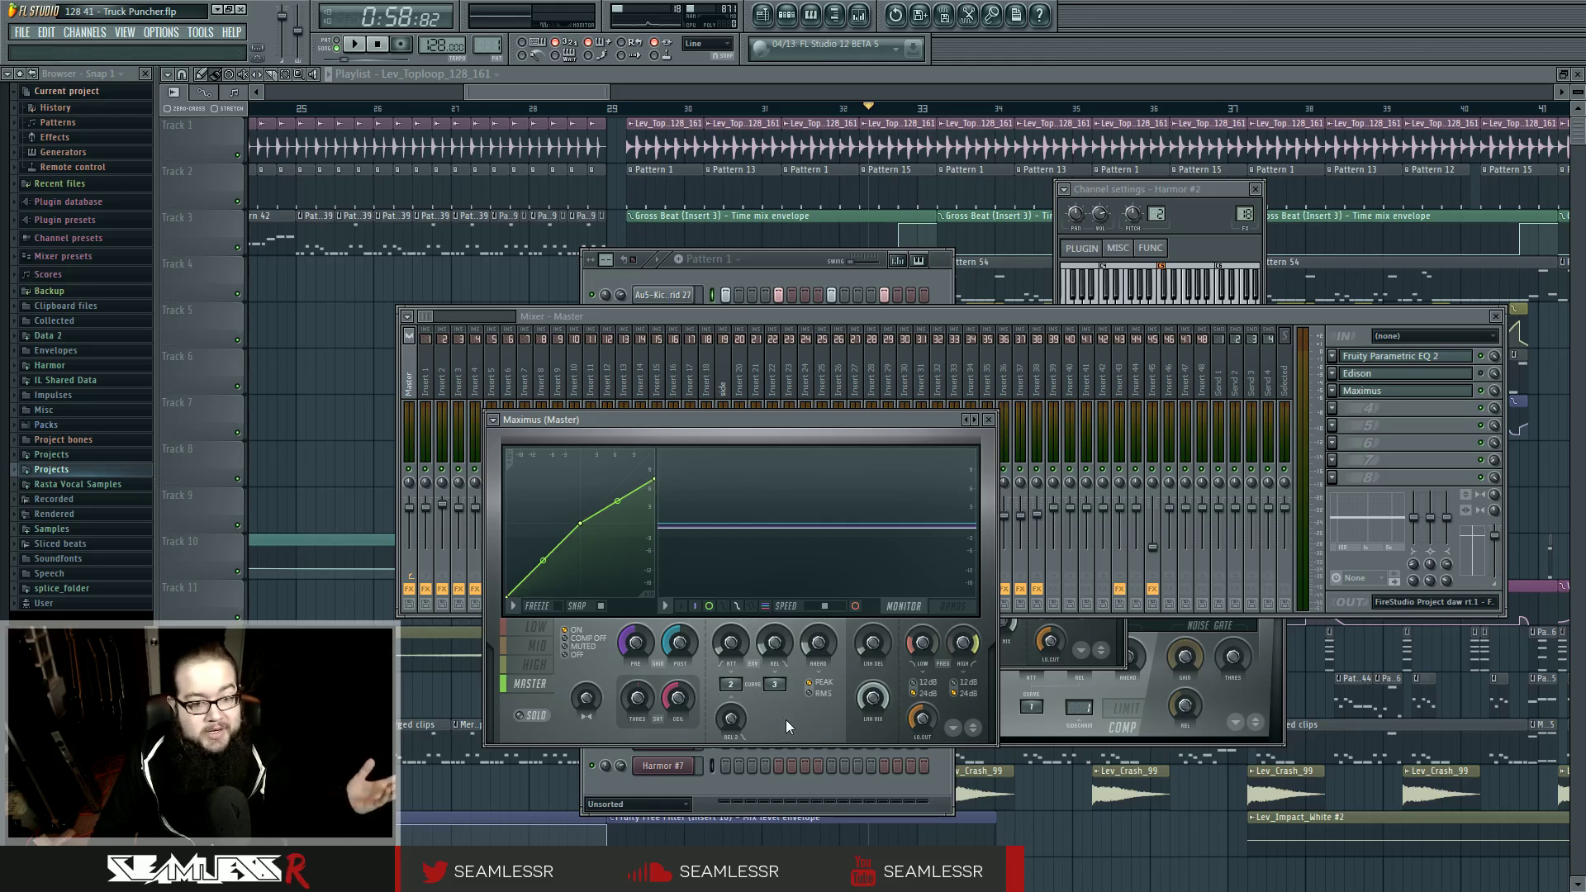
pyautogui.moveTo(655, 478)
pyautogui.mouseDown()
pyautogui.moveTo(656, 458)
pyautogui.moveTo(654, 479)
pyautogui.mouseUp()
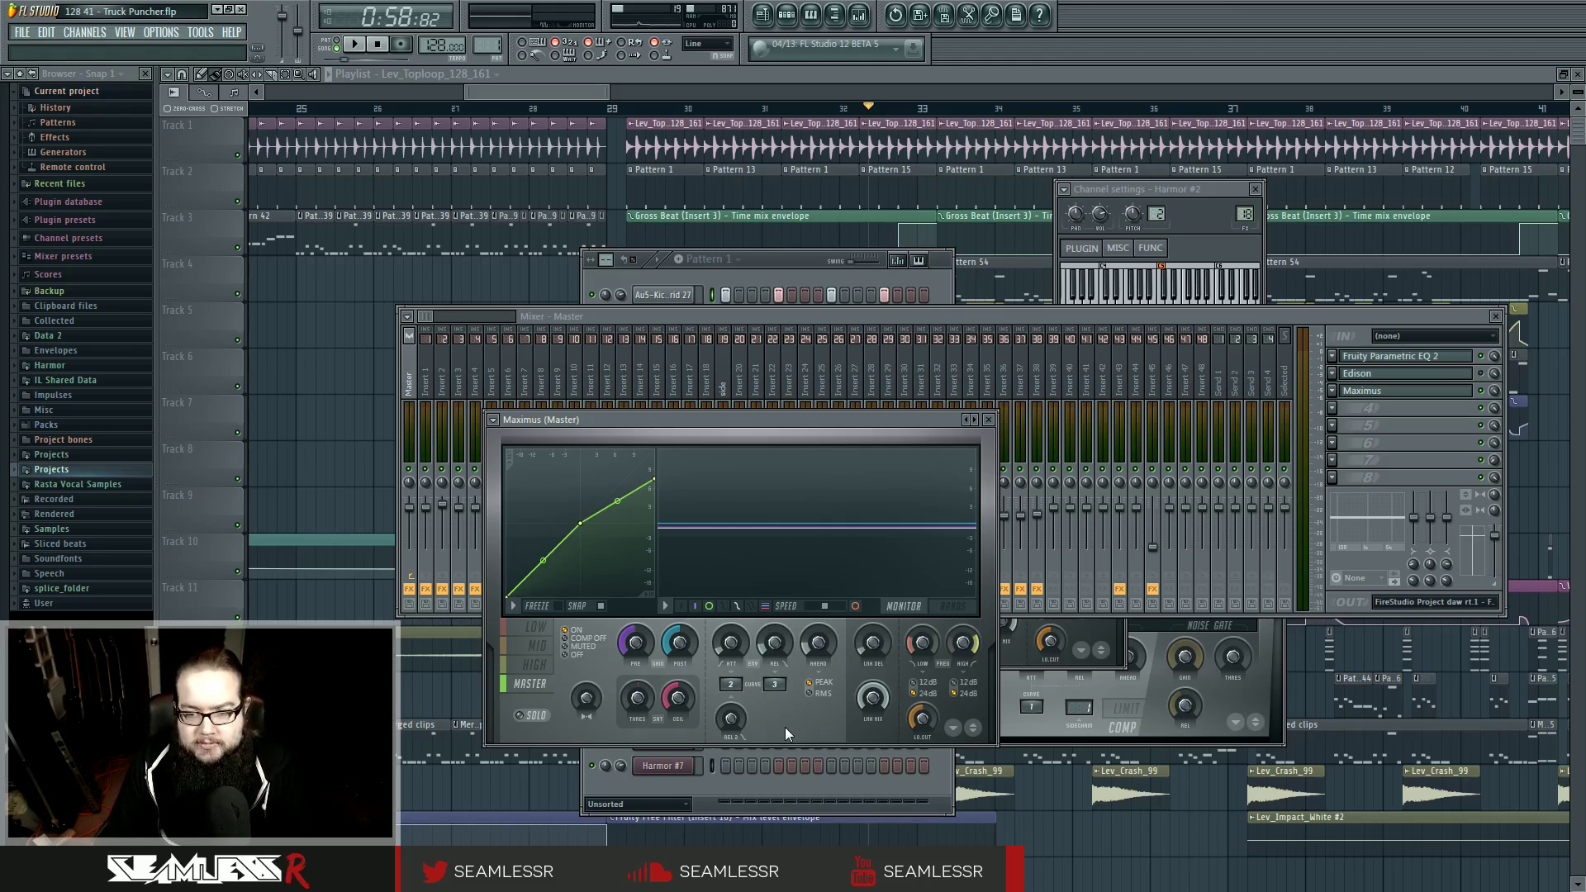
# - Close the Master Maximus and reposition the mixer window higher over the playlist
pyautogui.click(987, 419)
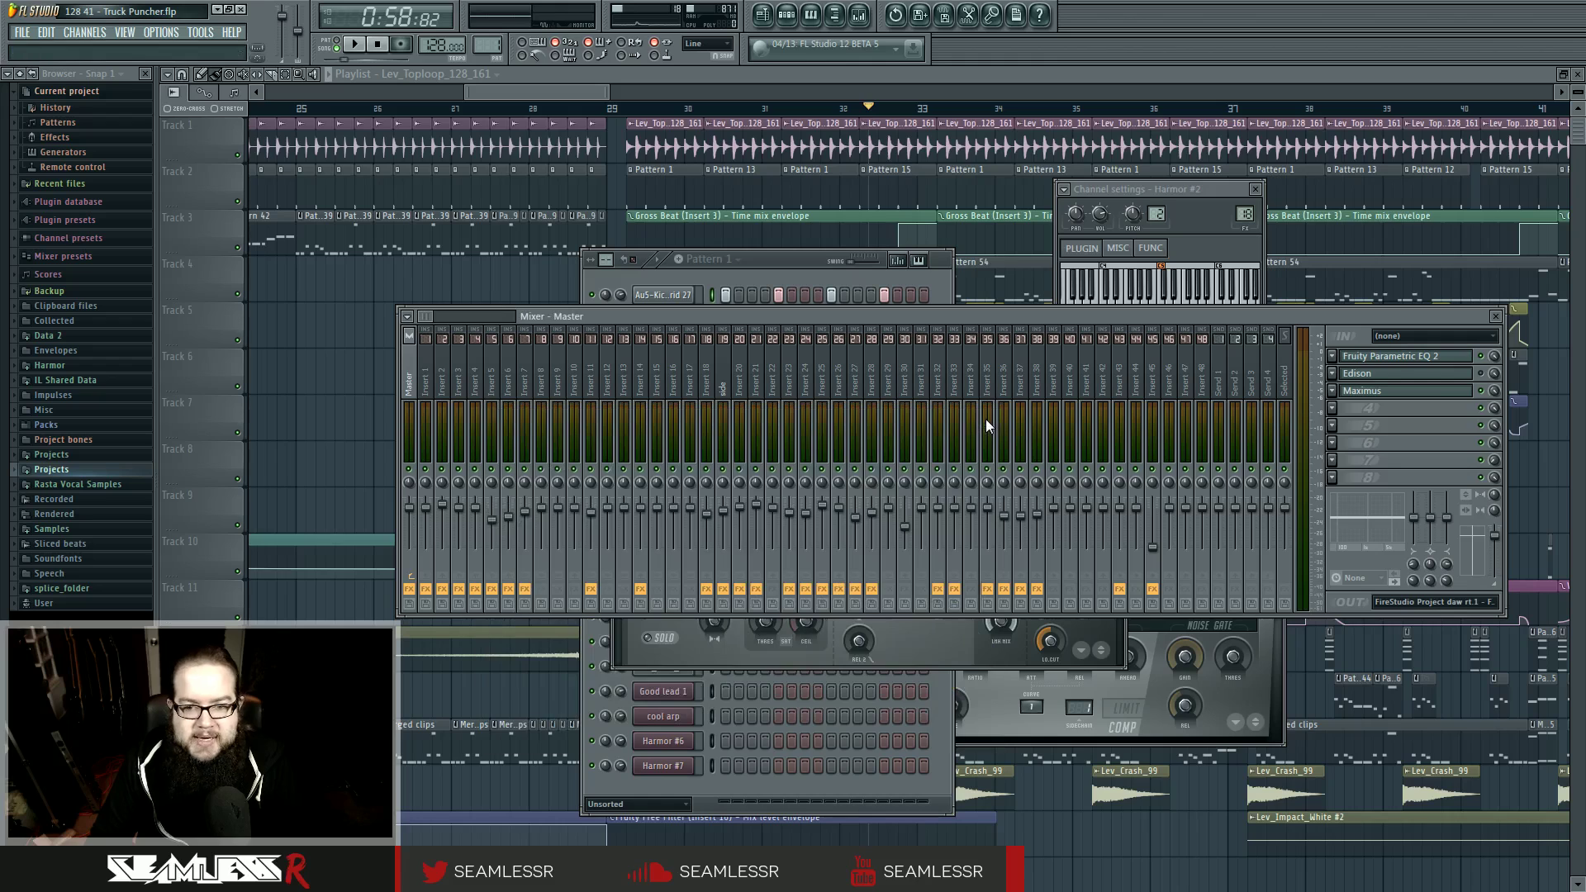
pyautogui.moveTo(830, 322); pyautogui.dragTo(783, 399)
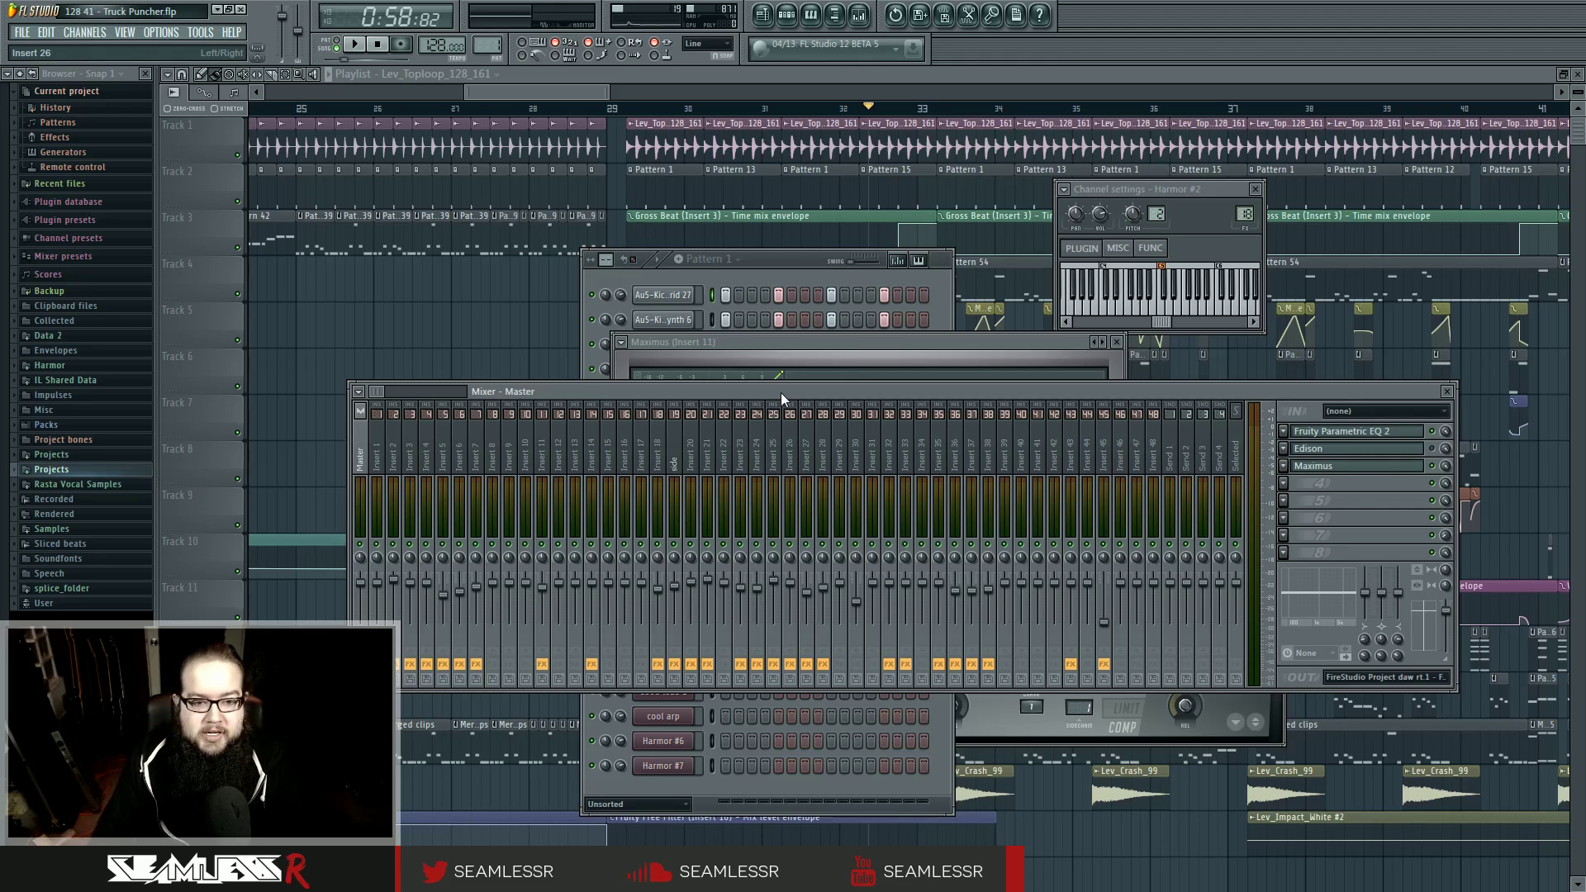
pyautogui.moveTo(781, 393); pyautogui.dragTo(803, 282)
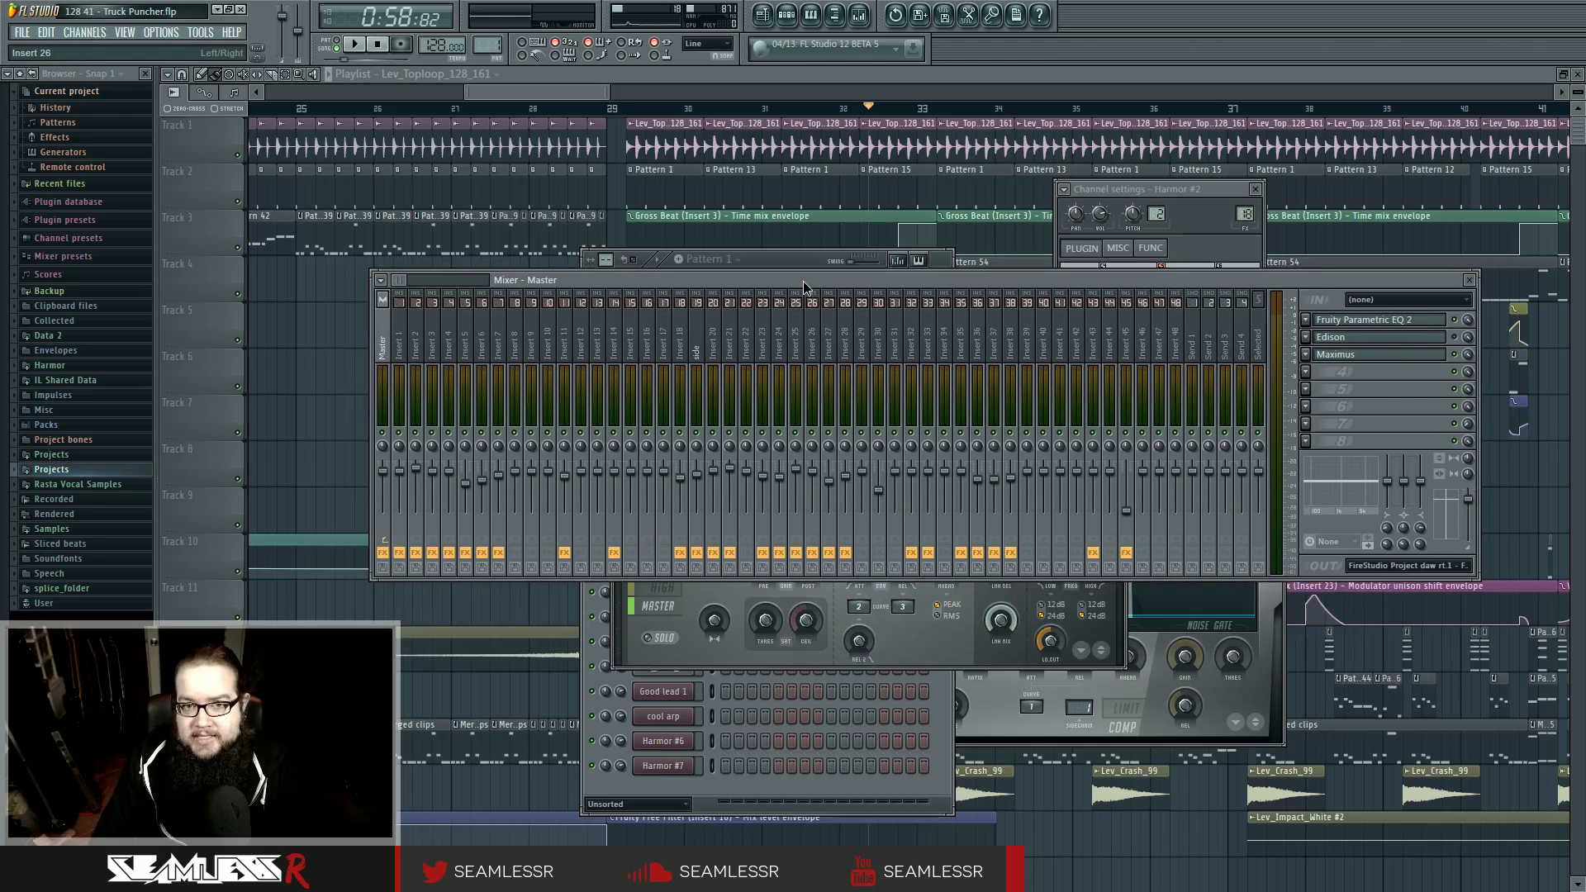